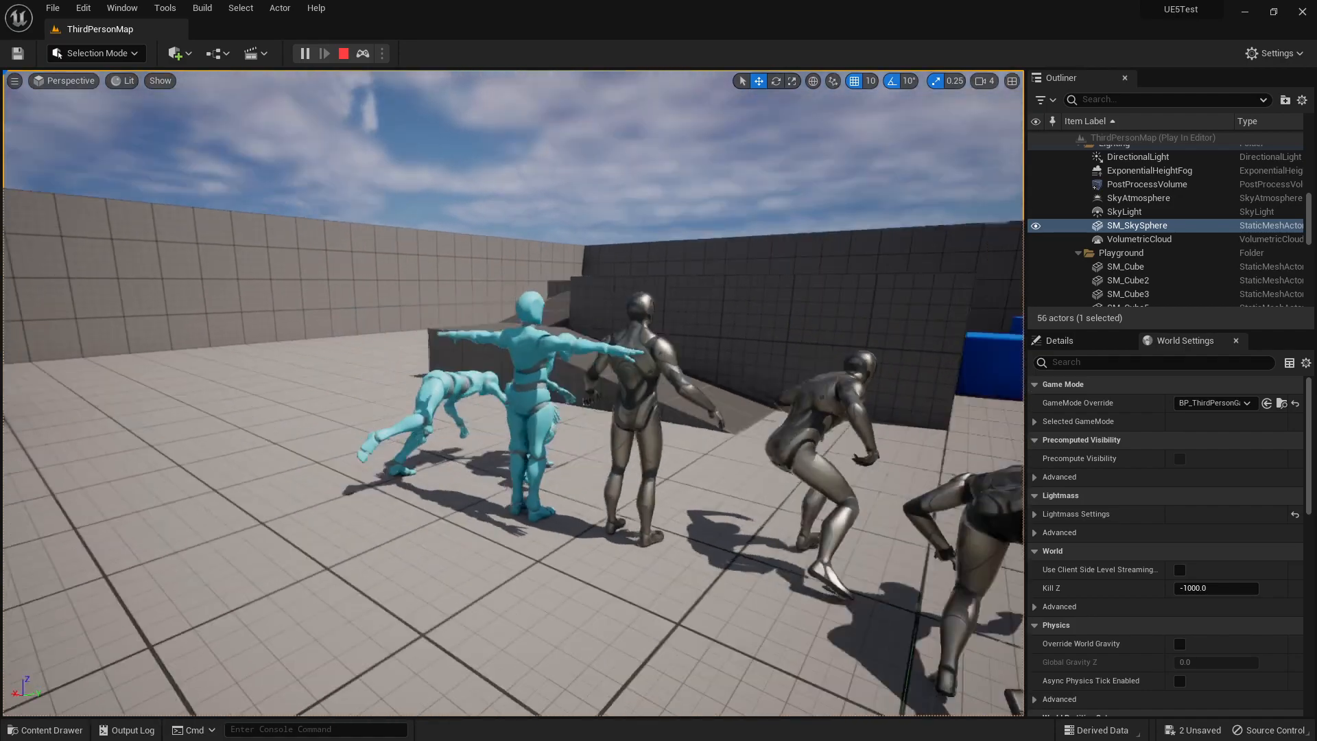
Step: View the animated characters in the running level, and close the UE5Test project without saving the modified actors
key(s)
mouse_move(626, 488)
right_down()
mouse_move(641, 481)
mouse_move(626, 488)
right_up()
key(w)
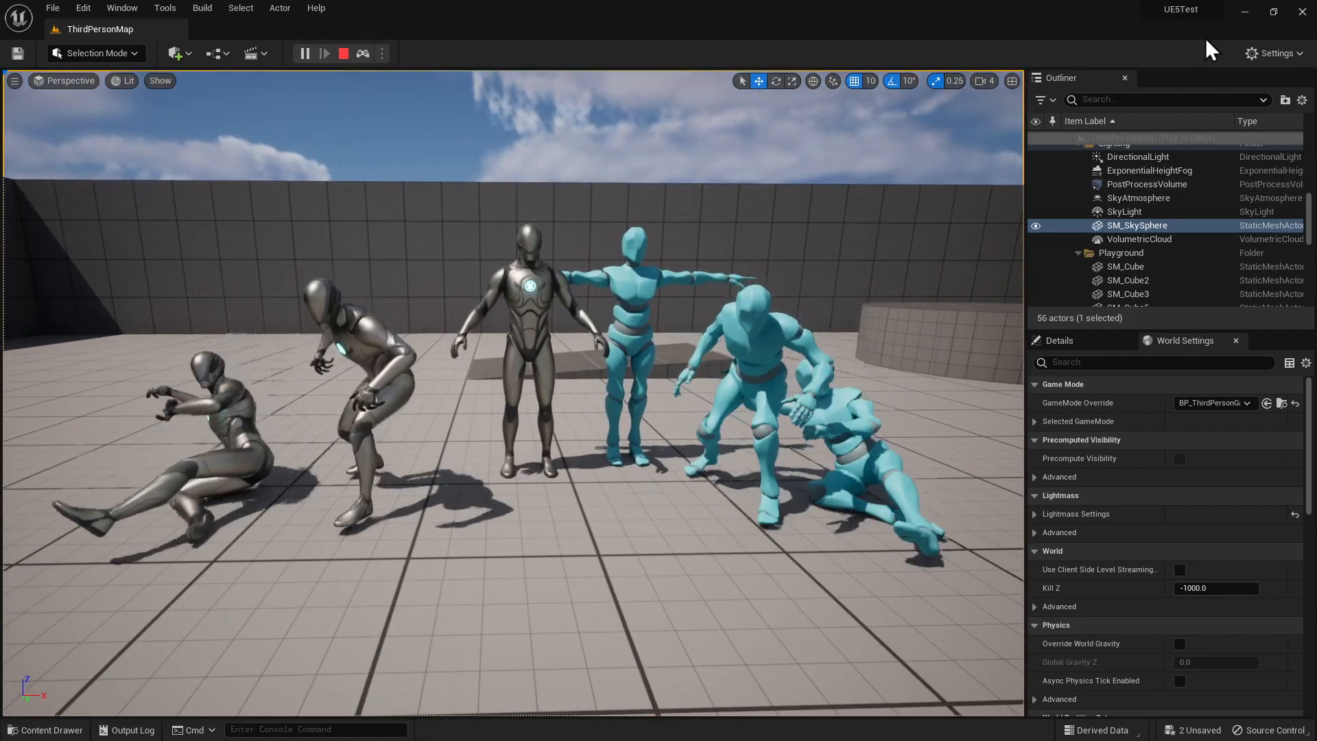
click(1304, 11)
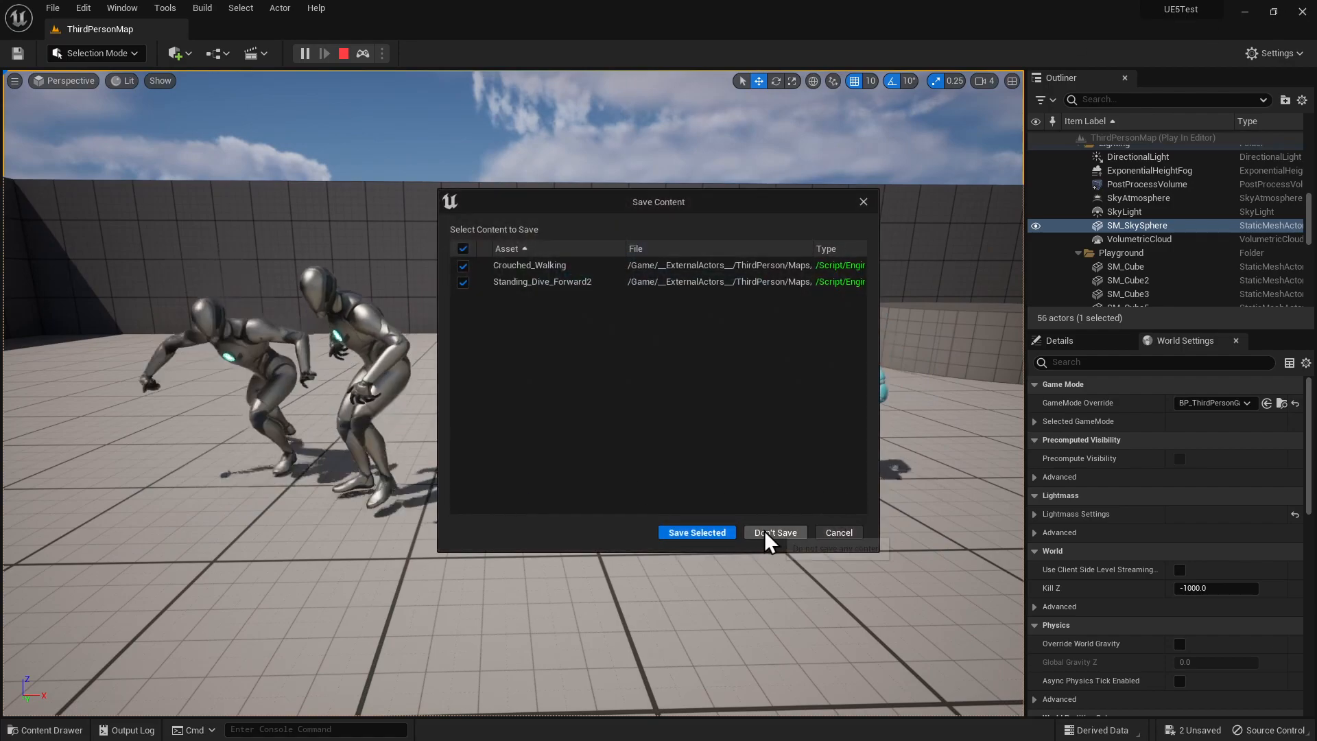
click(767, 532)
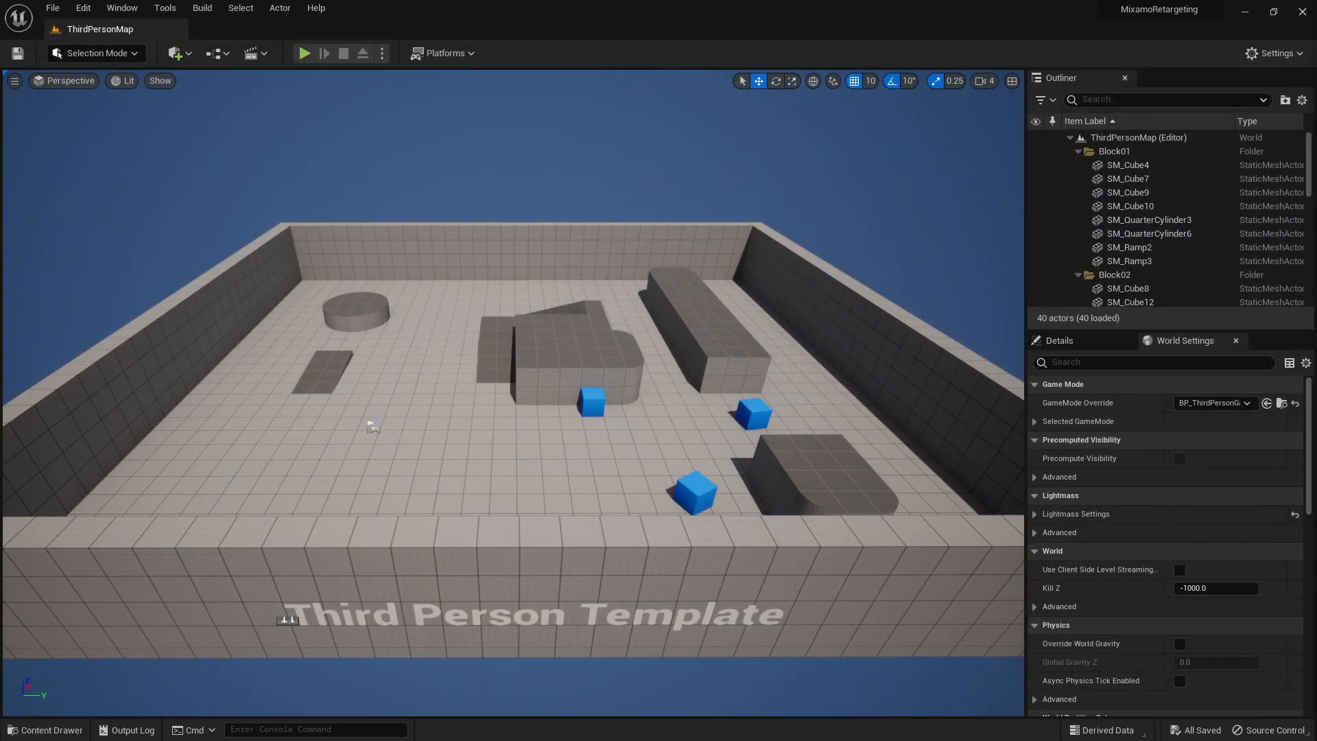
Step: Switch to Mixamo in the web browser and display its character collection
key(super)
mouse_move(467, 729)
click(465, 684)
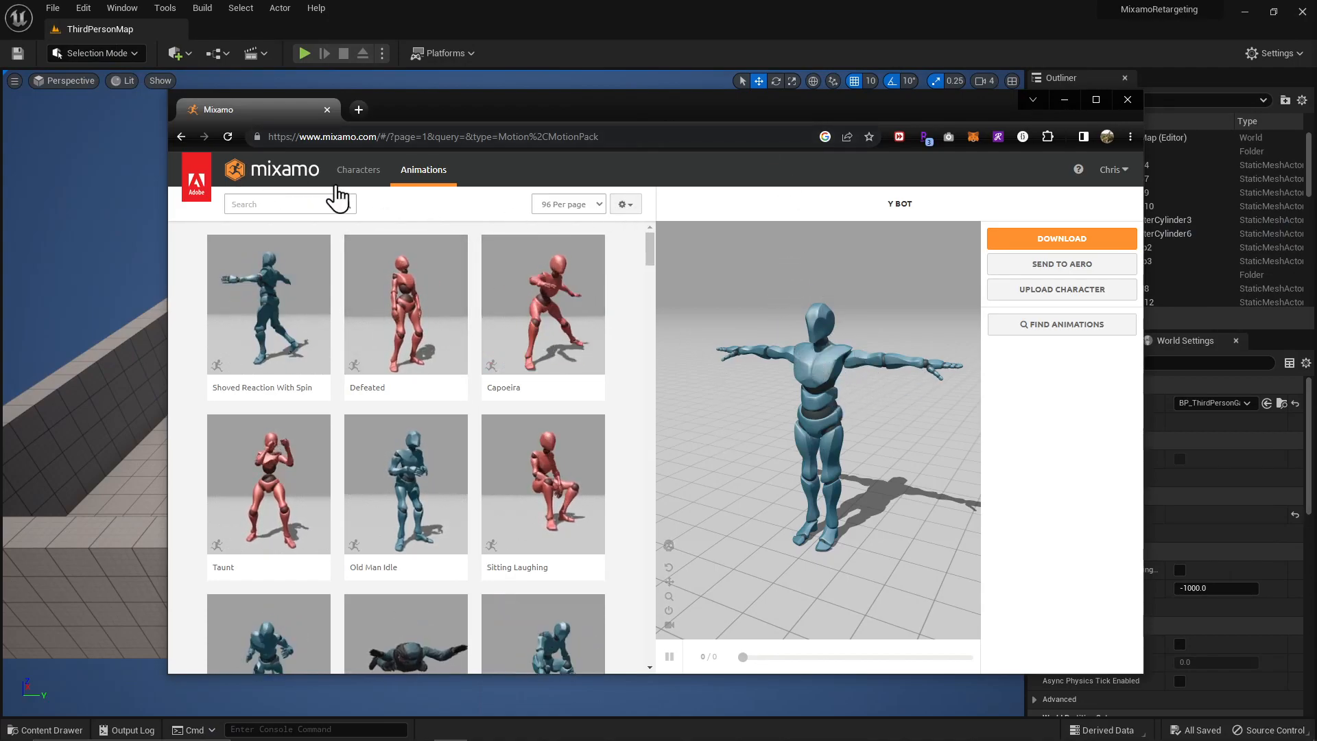
click(357, 172)
Step: Load the Mutant as the current Mixamo character
click(390, 329)
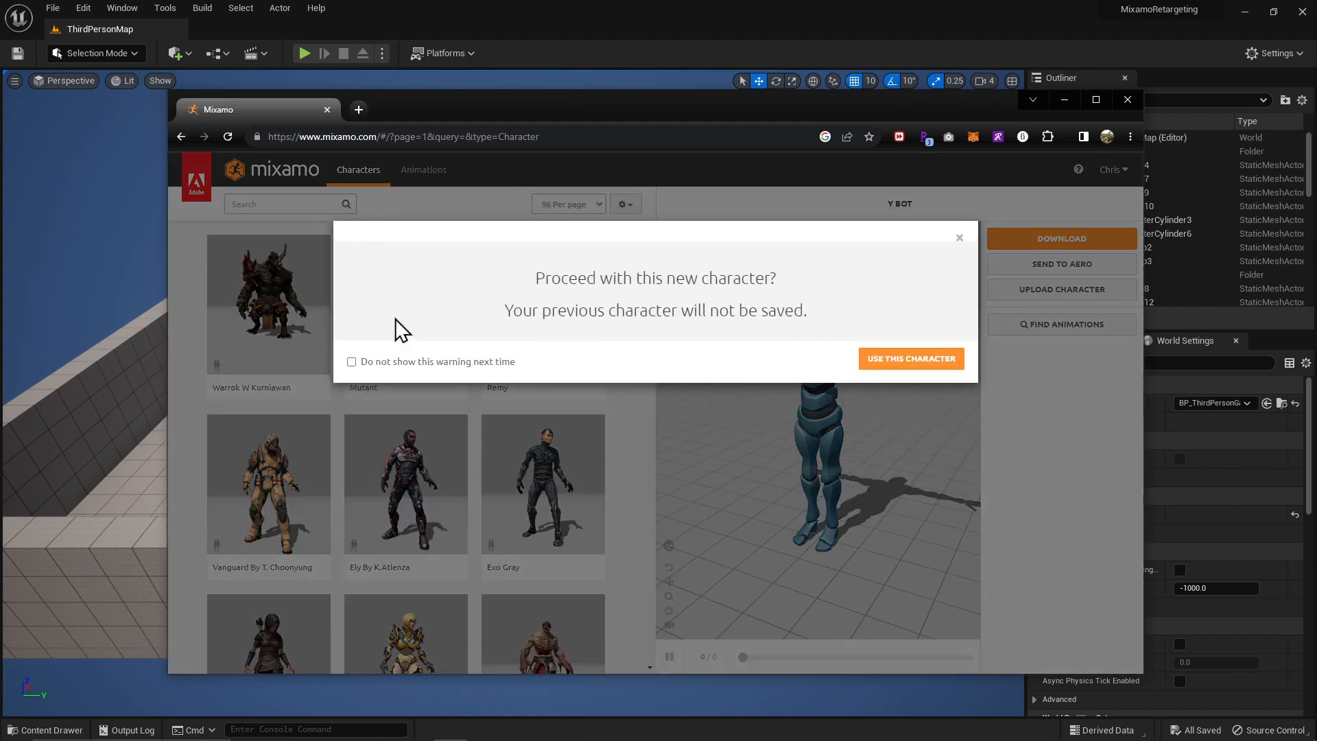
click(919, 359)
Step: Find the Y Bot character by searching for "bot", and download it as FBX Binary in T-pose
click(324, 206)
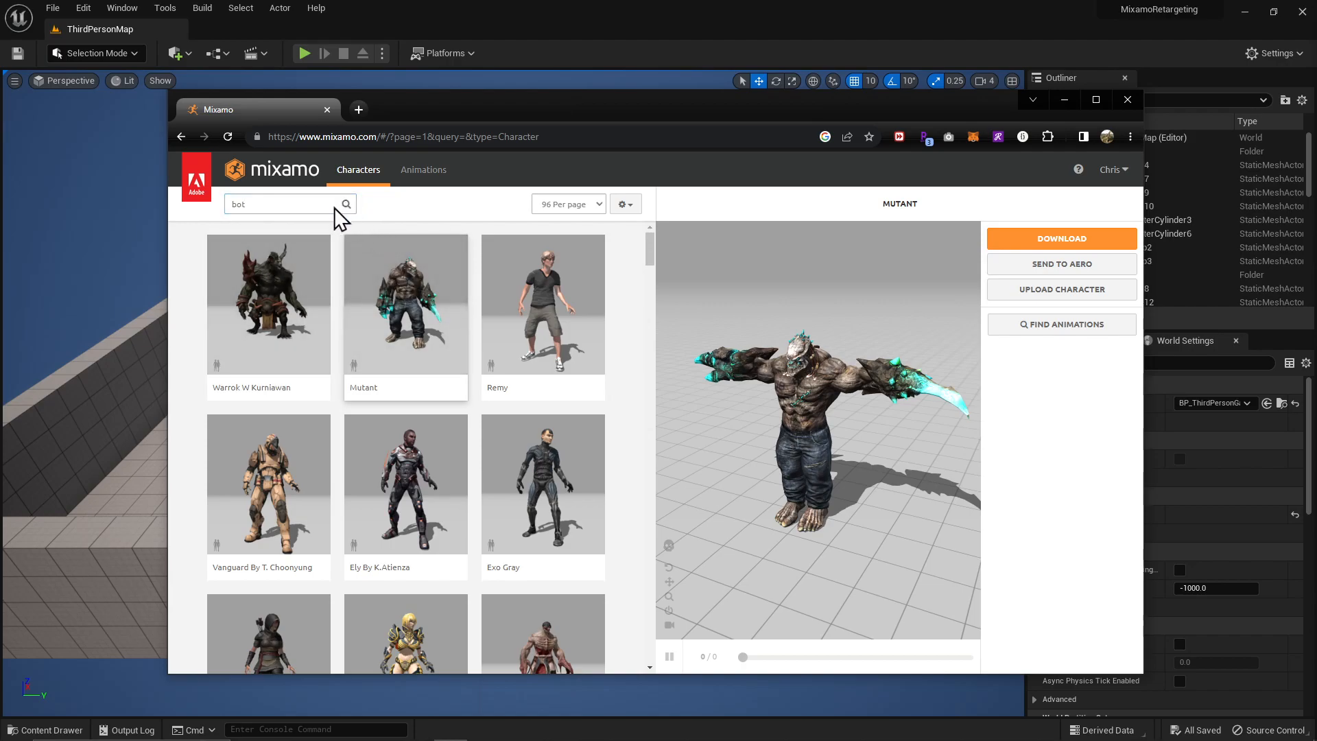
key(Return)
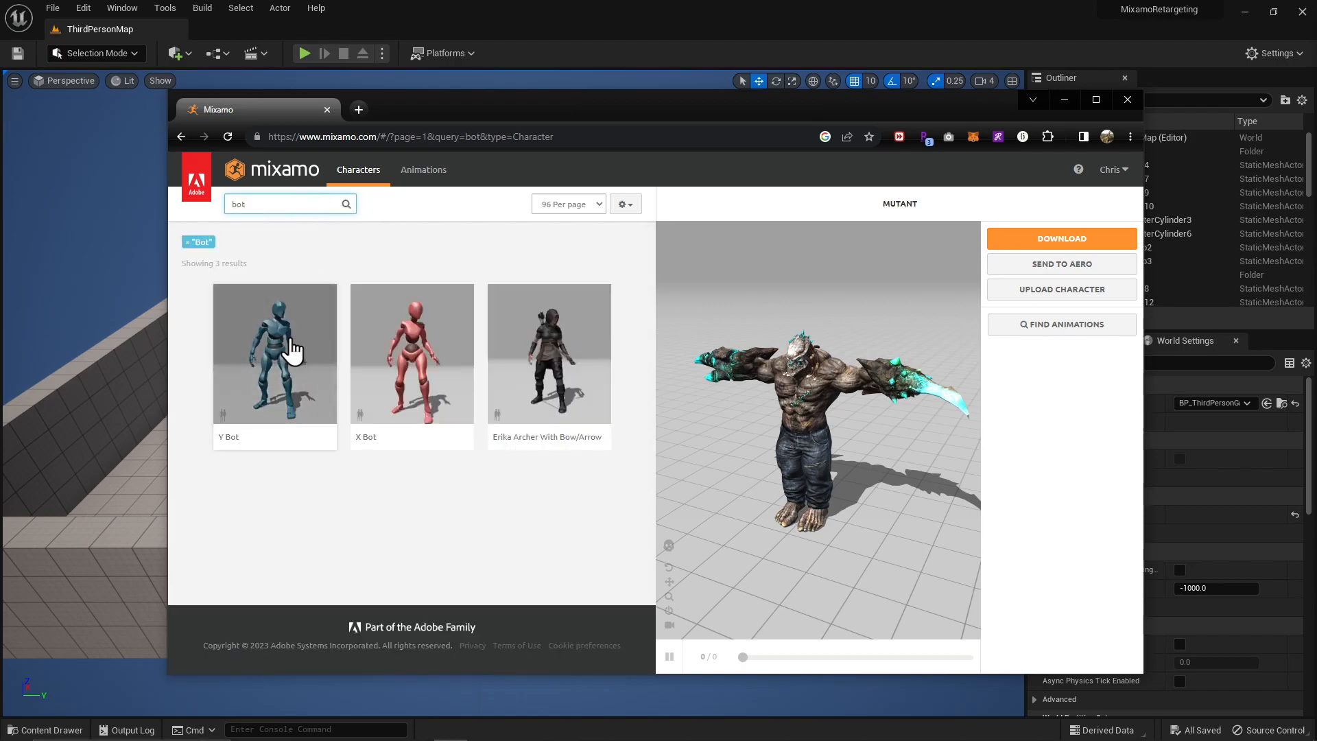
click(292, 330)
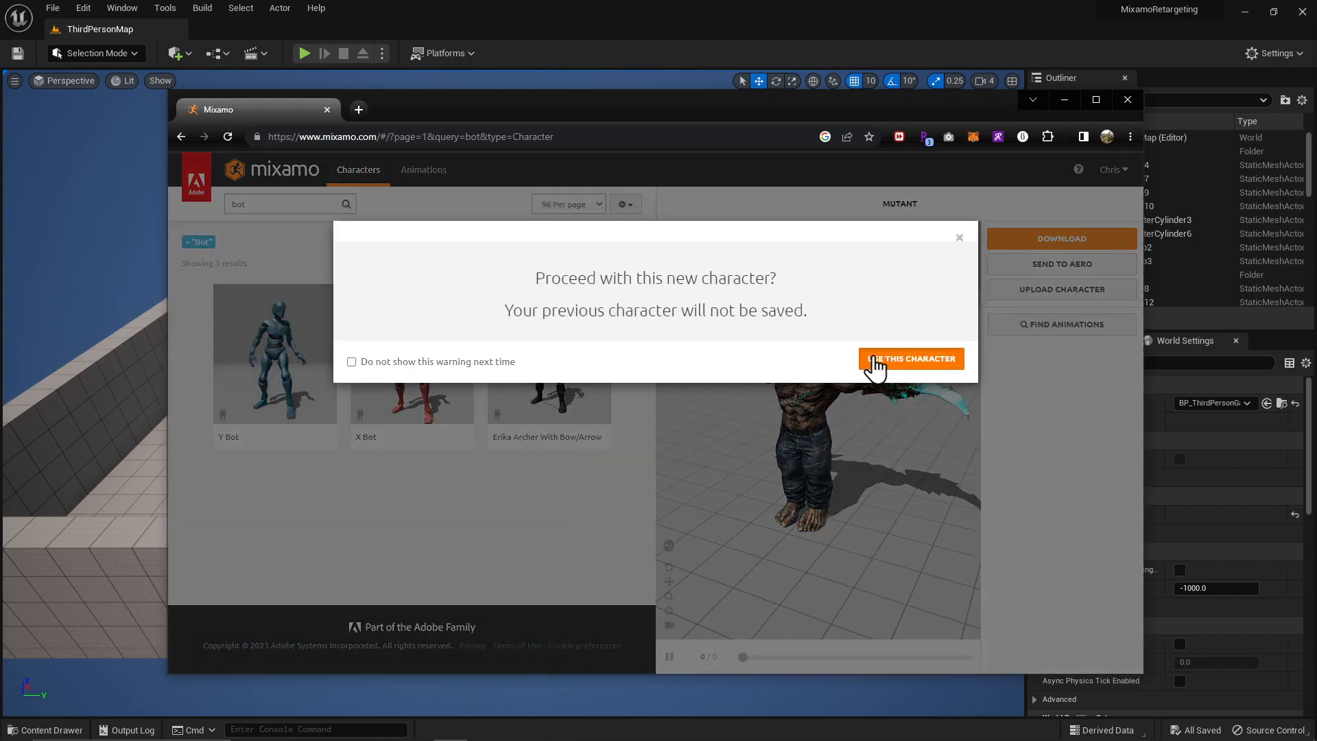
click(876, 358)
click(1049, 240)
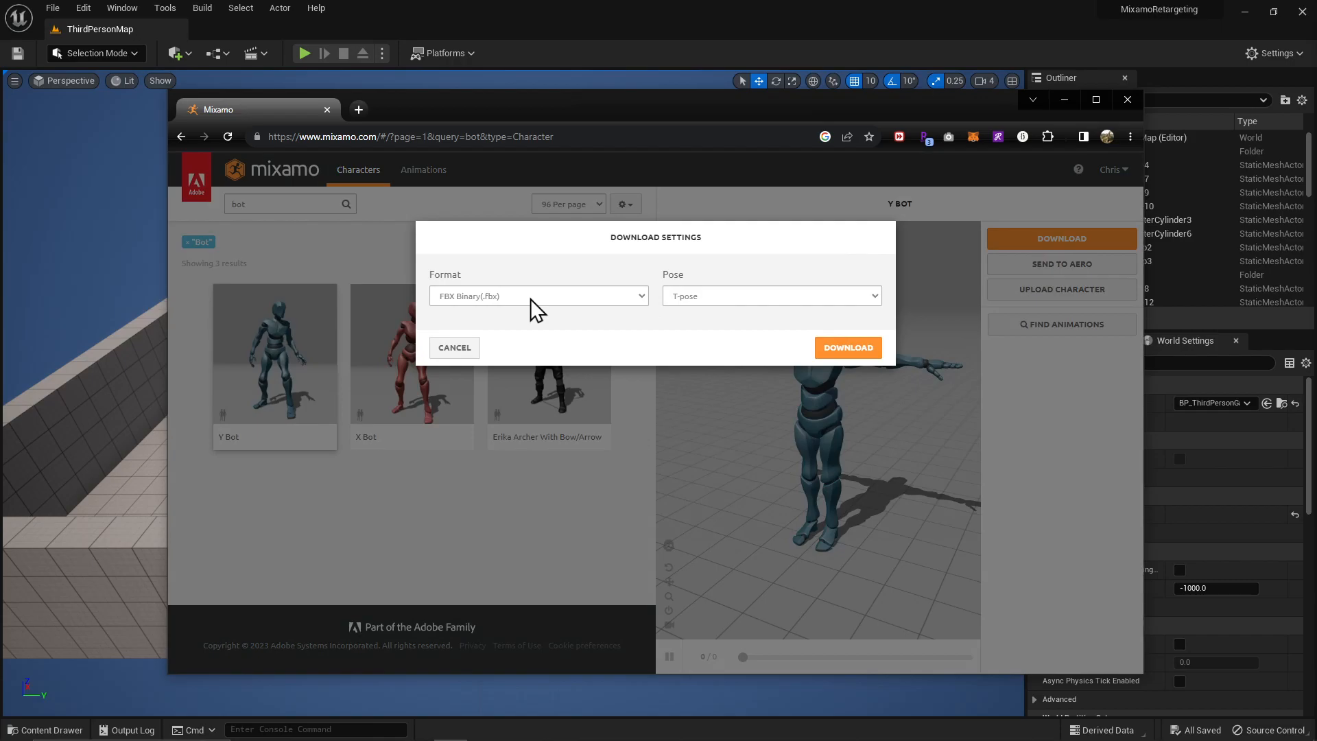
click(847, 353)
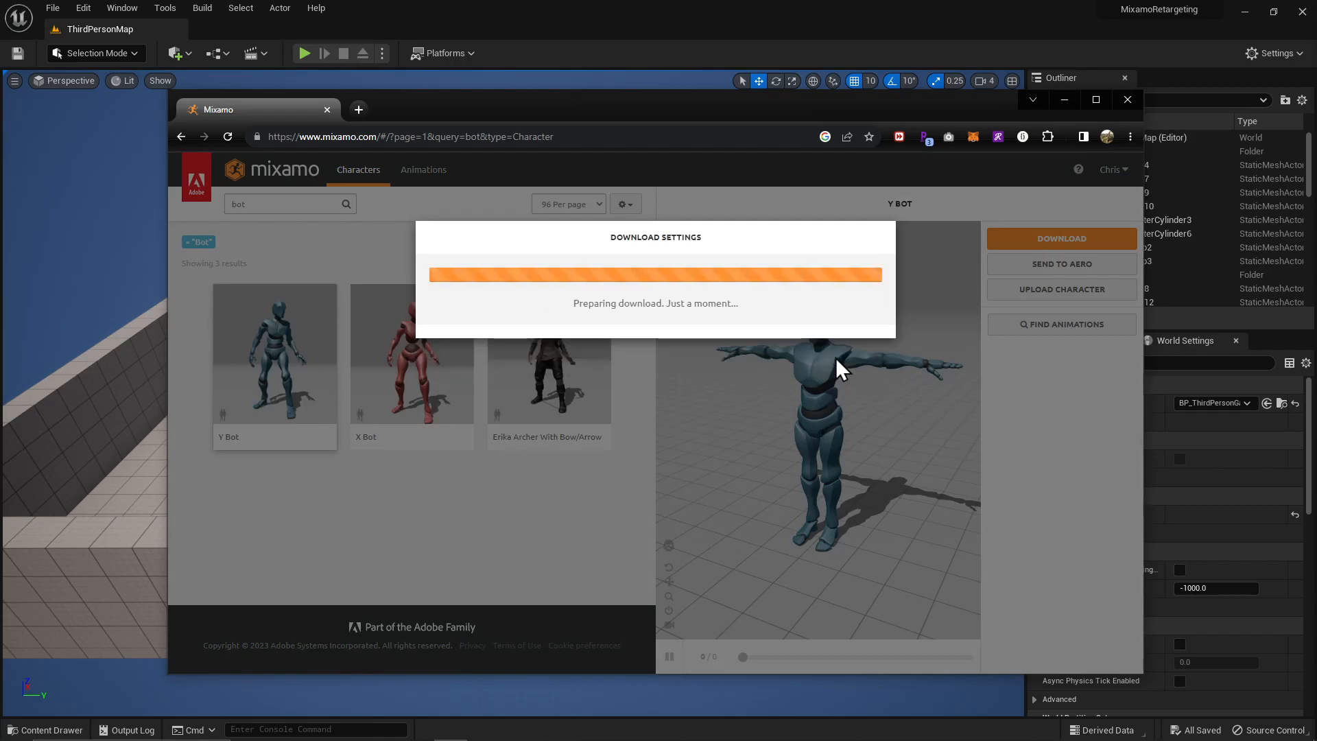
Step: Switch back to Unreal Editor and display the MixamoRetargeting project's content folders
click(18, 734)
click(16, 732)
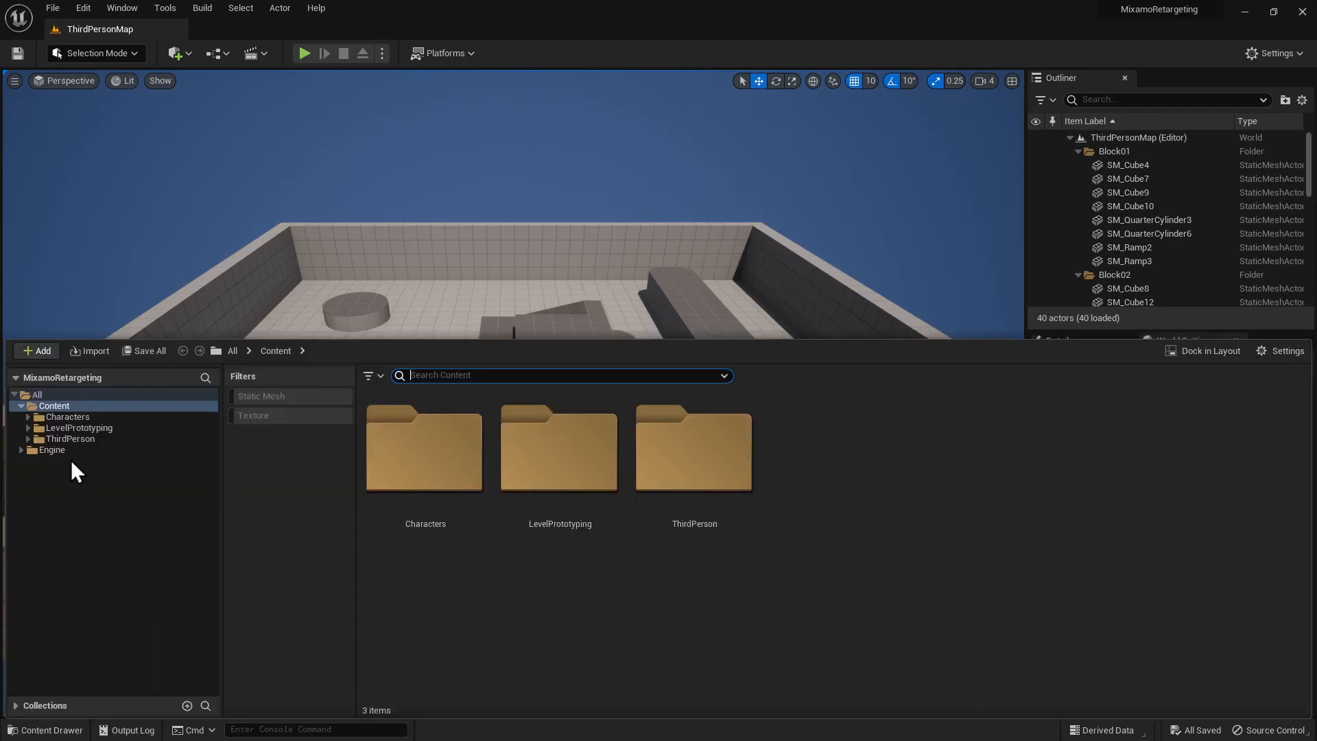
right_click(914, 566)
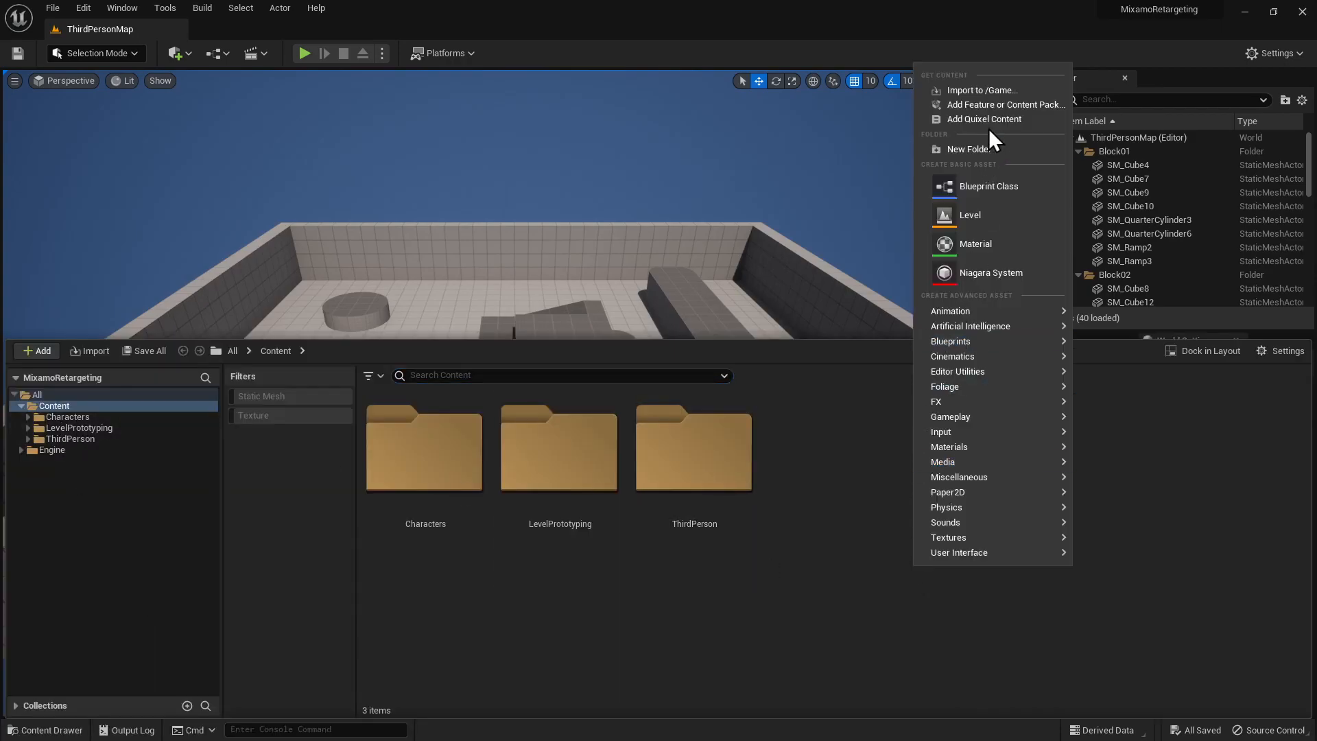
click(991, 90)
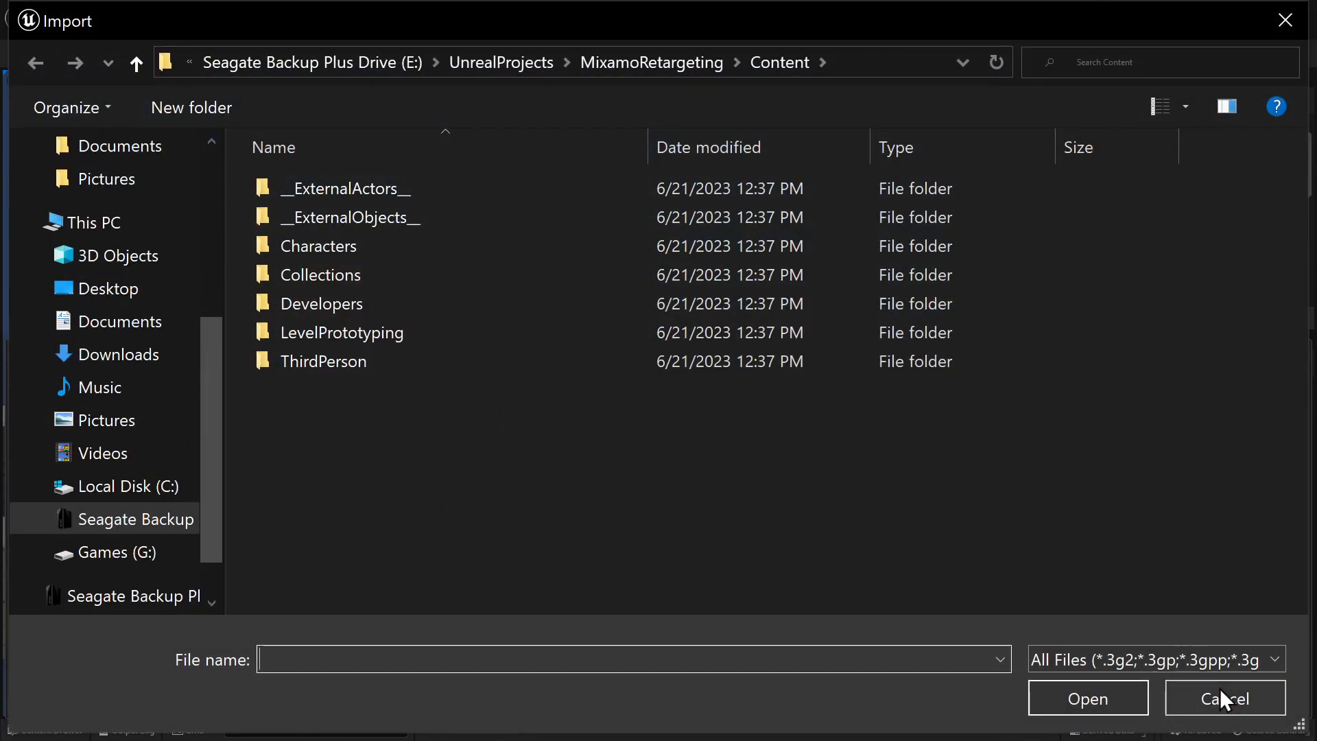
click(1221, 691)
Step: Create a folder named CustomCharacter in the Content folder and open it
right_click(893, 485)
click(927, 330)
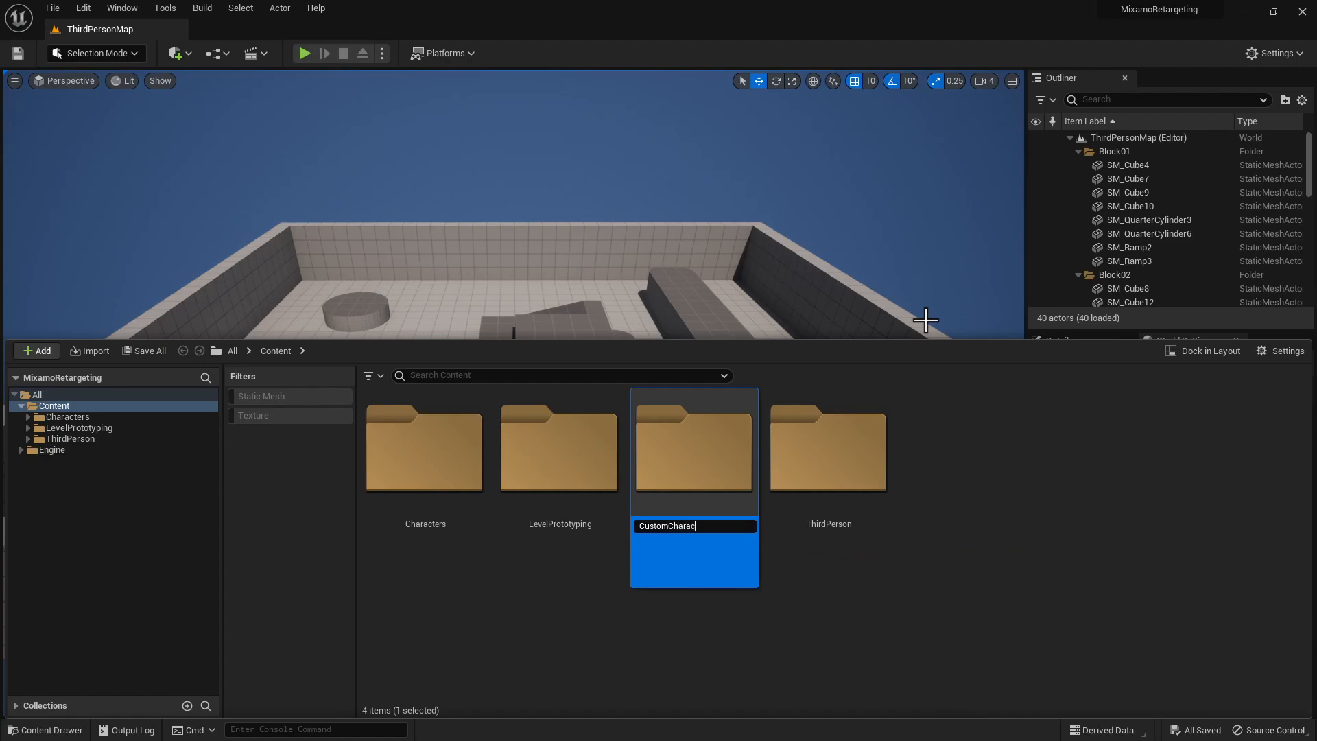
key(Return)
key(Return)
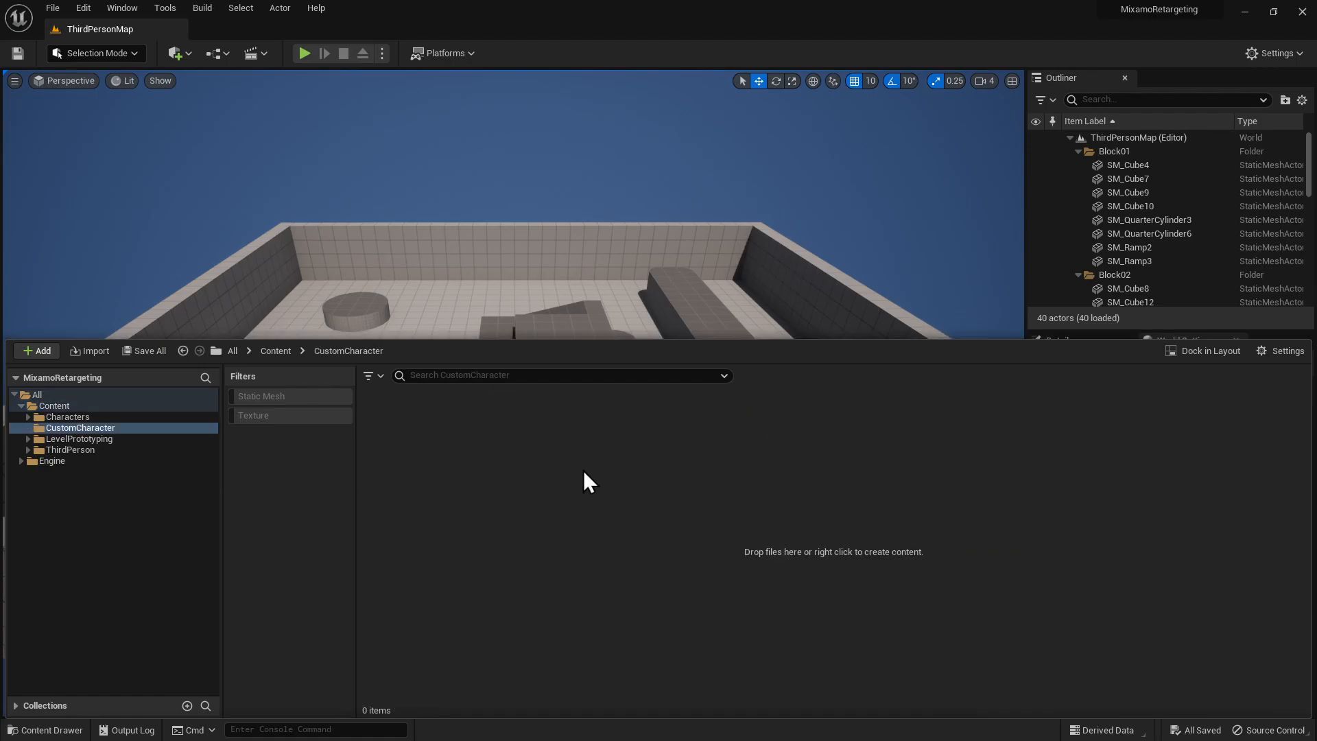
Step: Choose the Y Bot FBX file from Downloads for import into the CustomCharacter folder
right_click(591, 516)
click(683, 47)
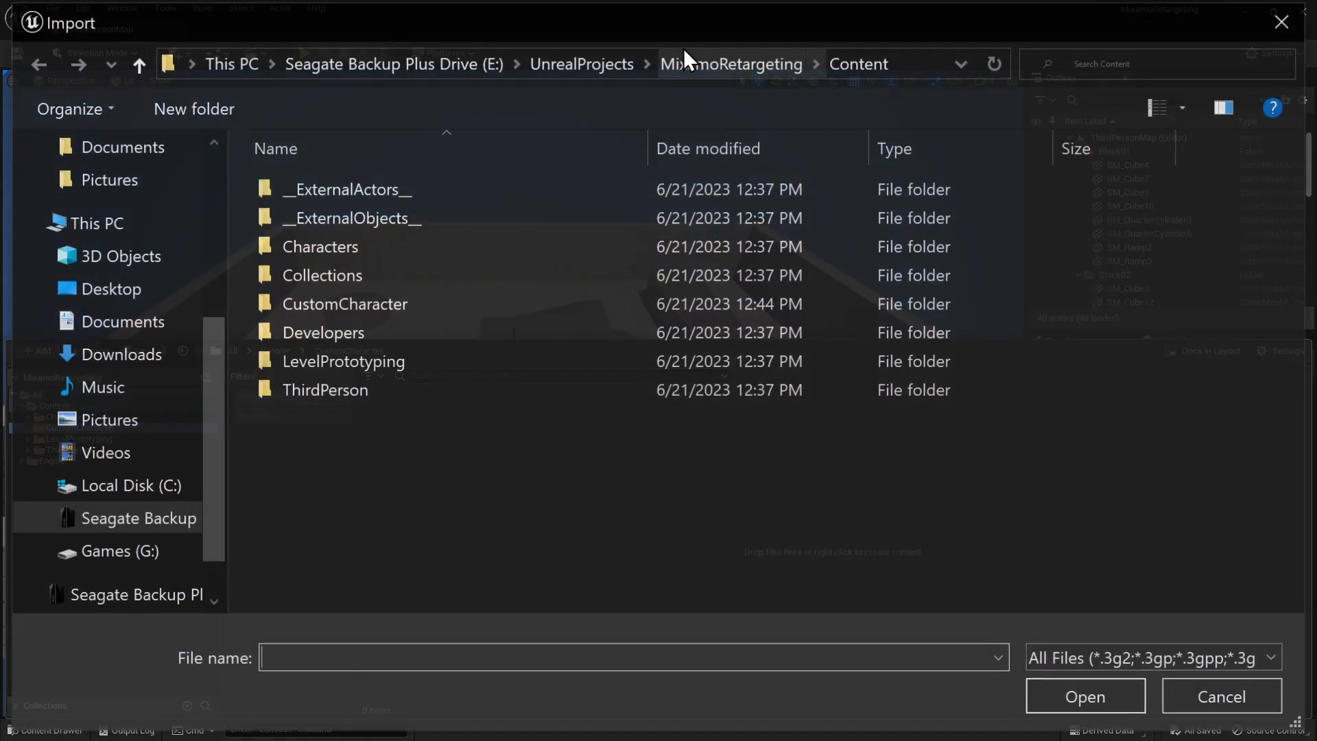
click(130, 357)
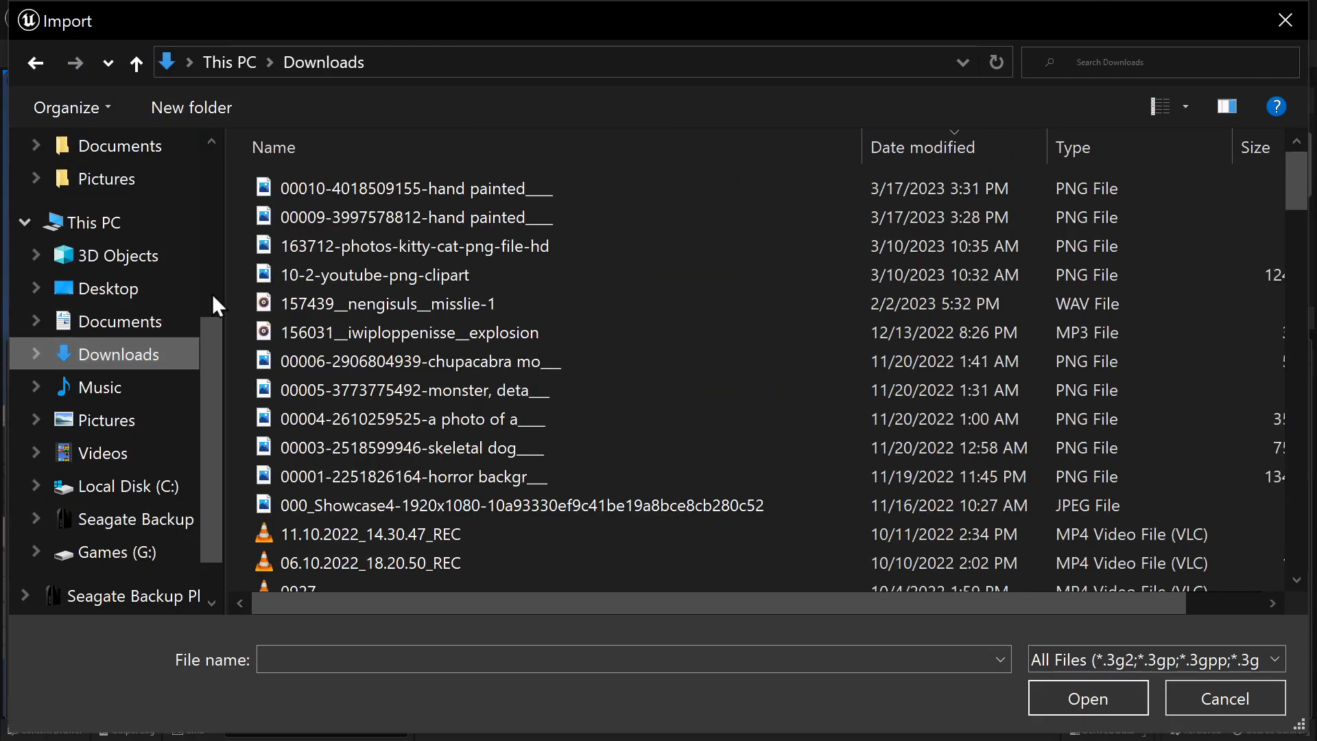
click(352, 188)
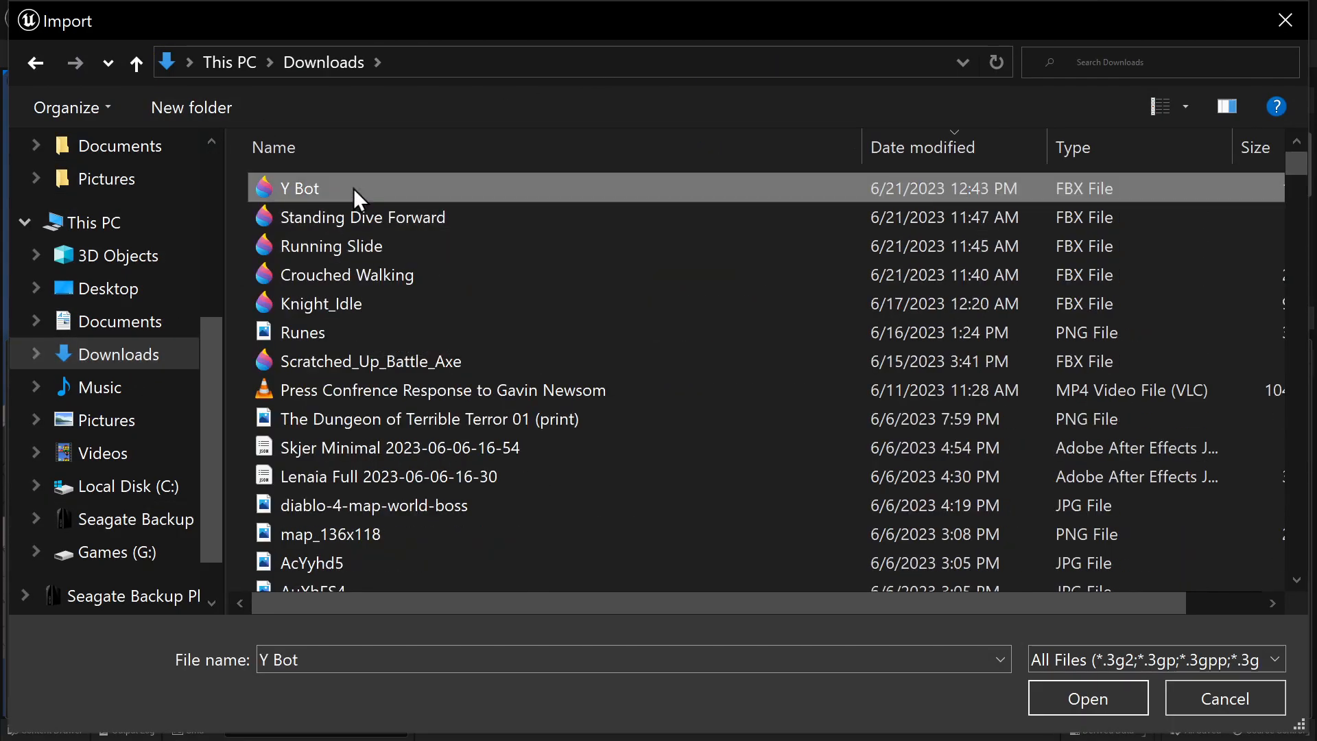
click(1100, 700)
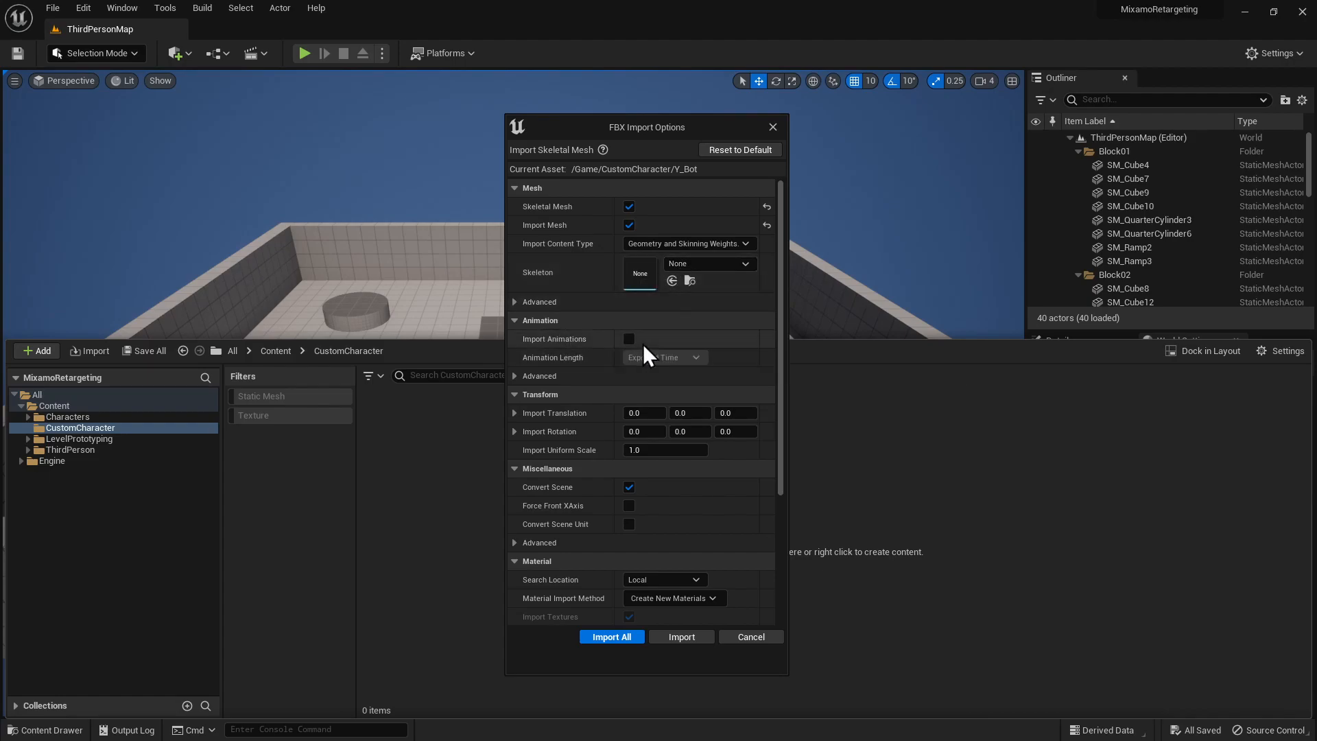
Step: Import Y Bot as a skeletal mesh with no existing skeleton and new materials, and dismiss the message log
scroll(681, 524, down, 3)
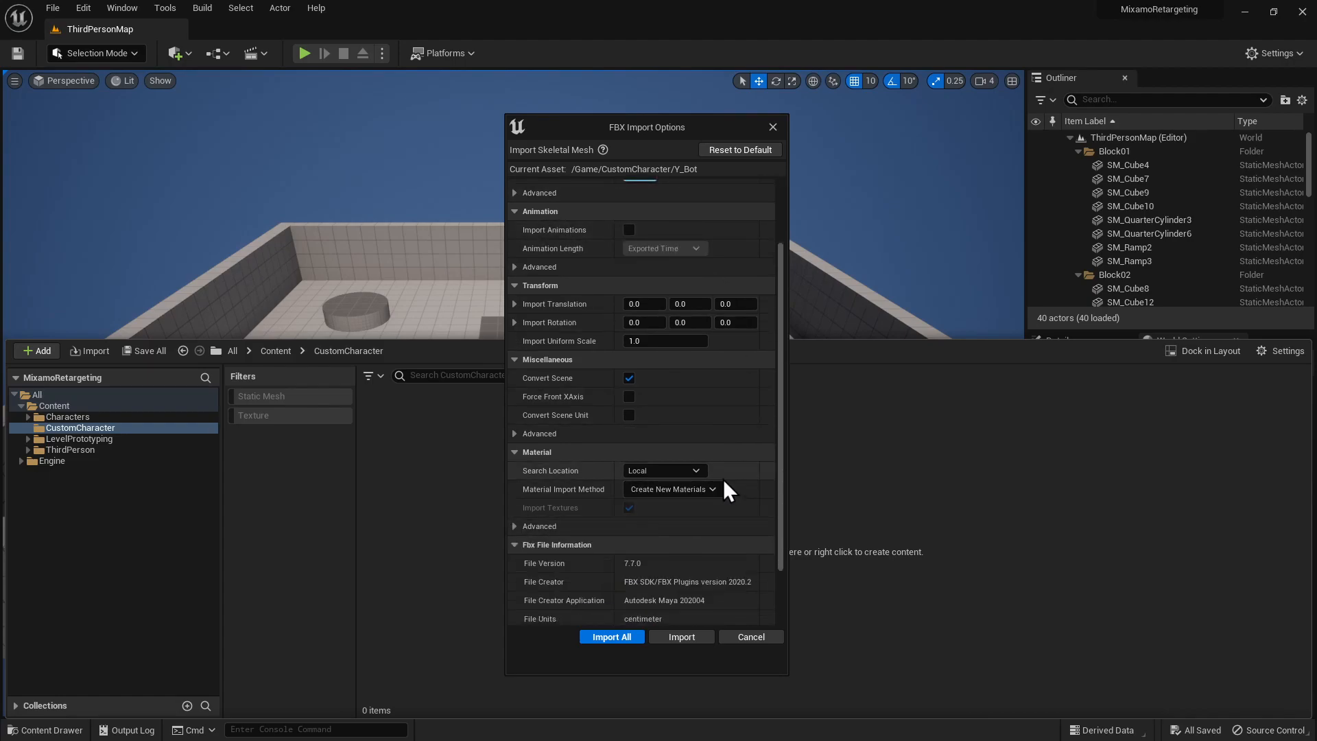
scroll(703, 344, up, 3)
scroll(702, 345, down, 3)
click(611, 636)
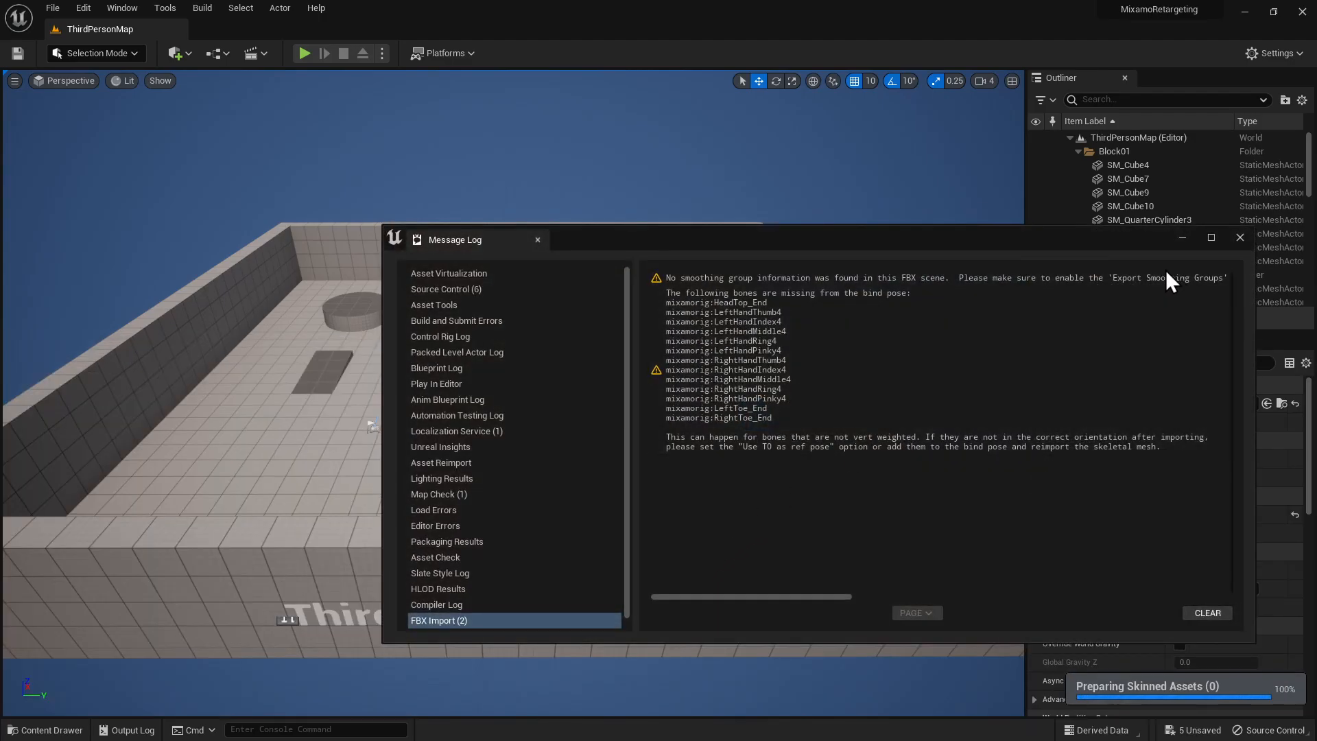
click(1240, 237)
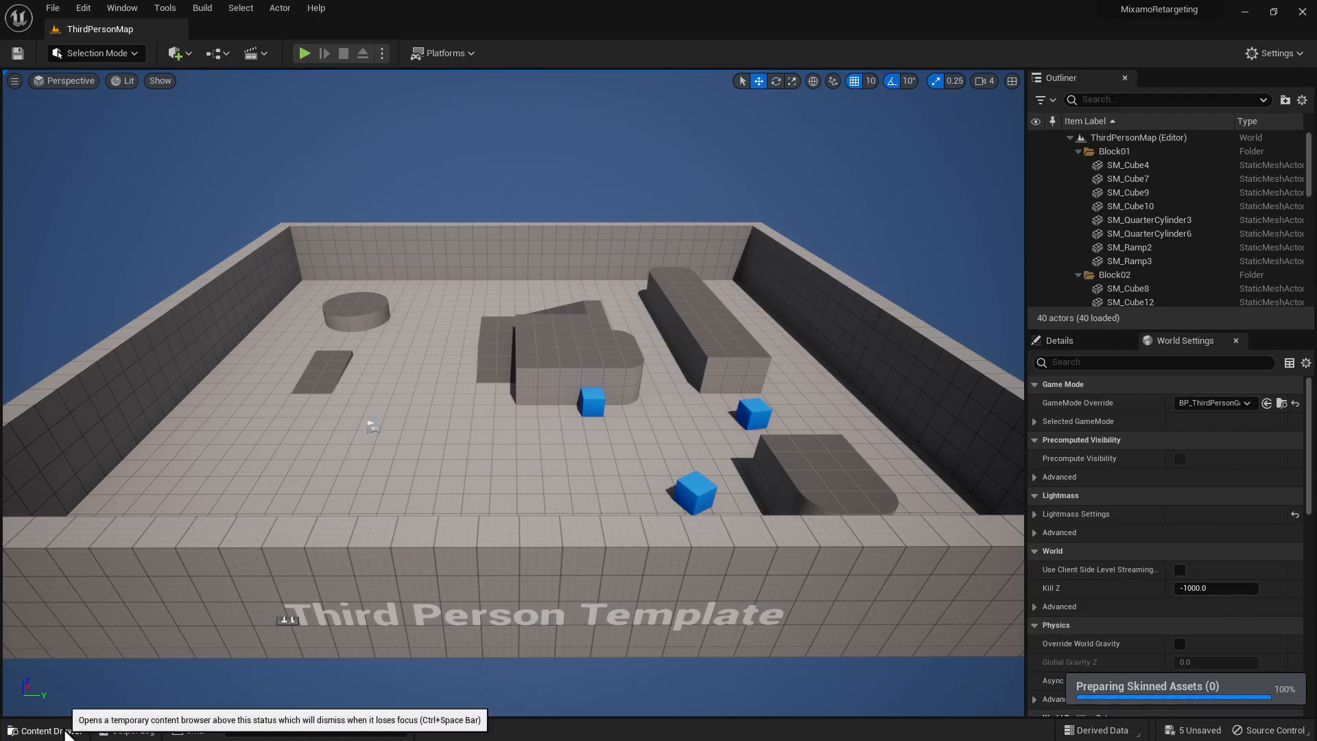
Step: Examine the imported Y Bot materials, skeletal mesh, physics asset and skeleton in the CustomCharacter folder with smaller thumbnails
click(27, 730)
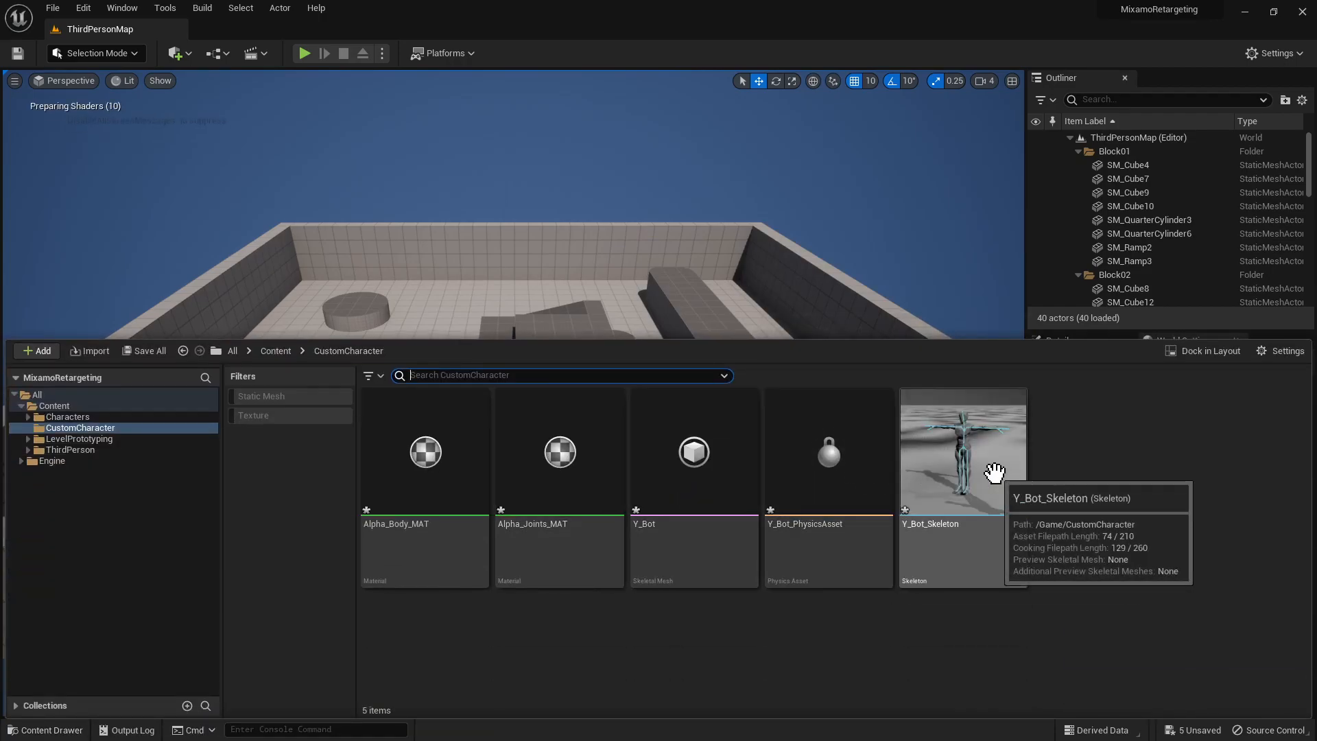
click(964, 477)
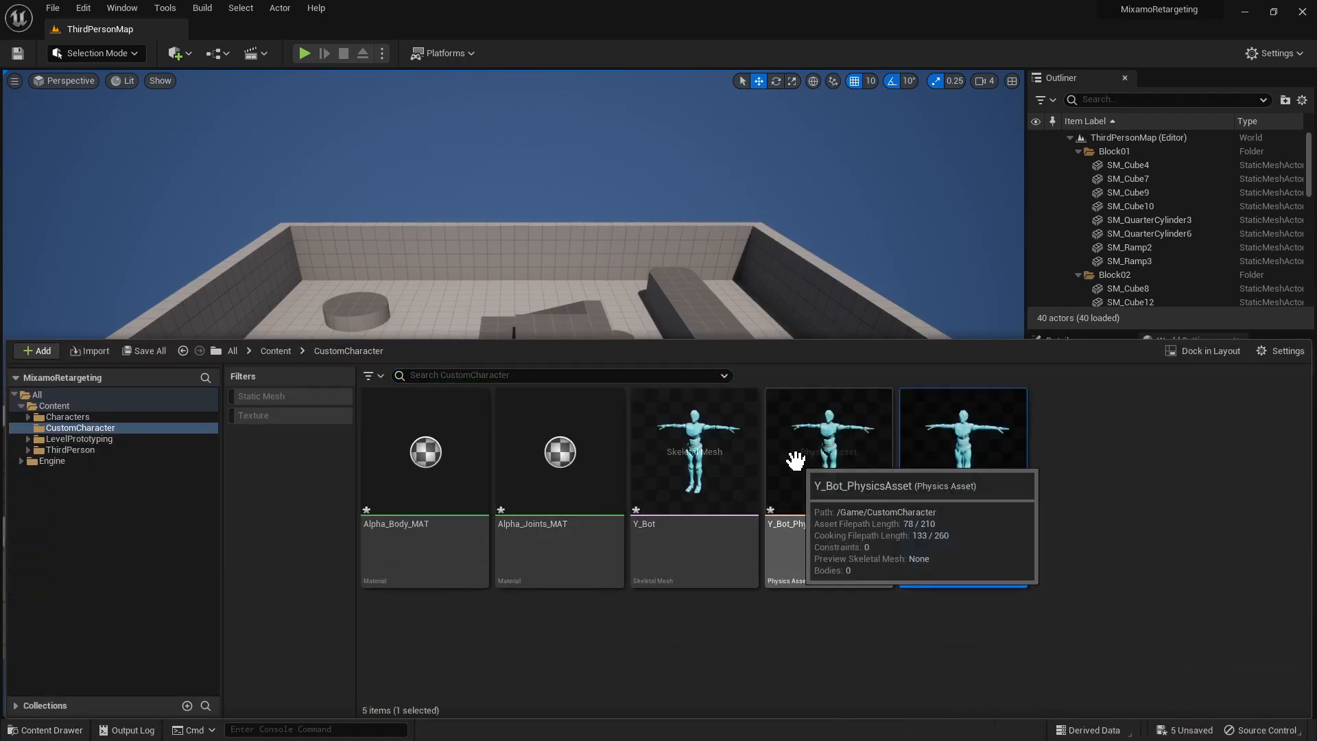
click(699, 472)
click(552, 498)
click(440, 512)
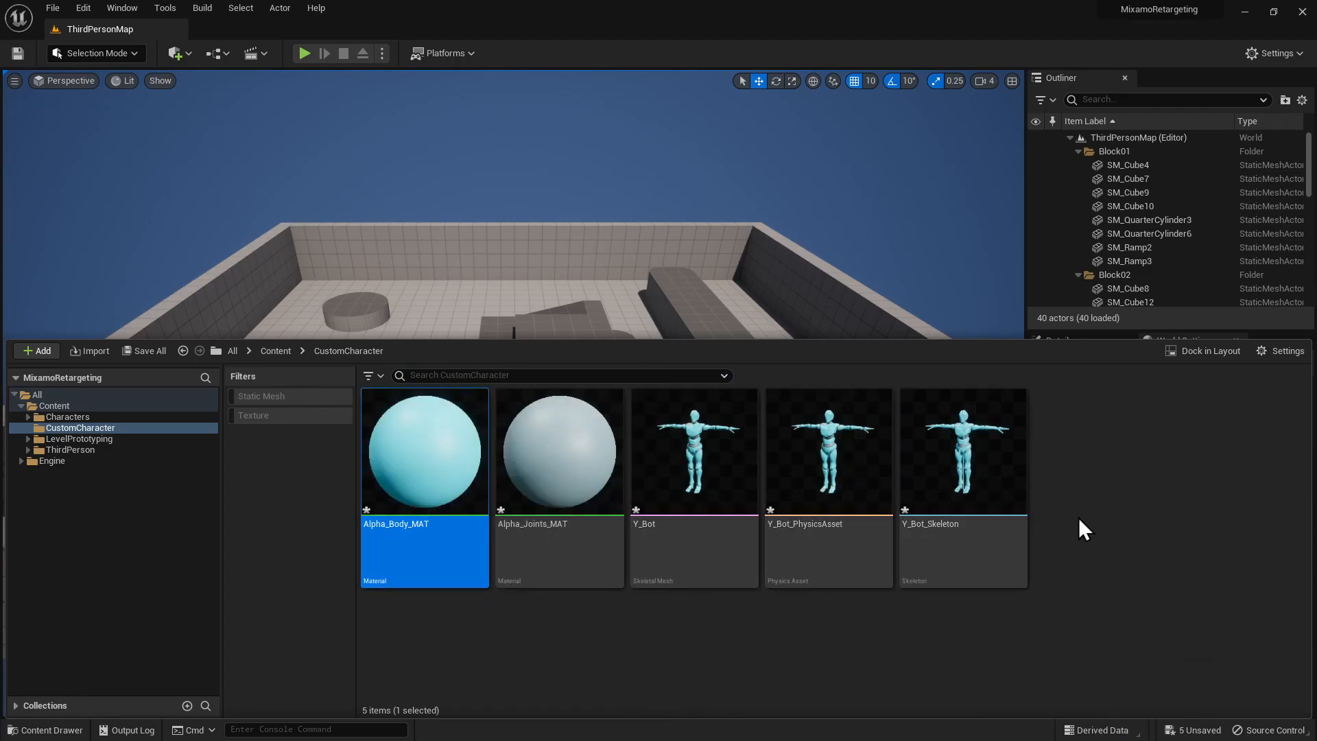
ctrl+scroll(1083, 526, down, 2)
click(819, 498)
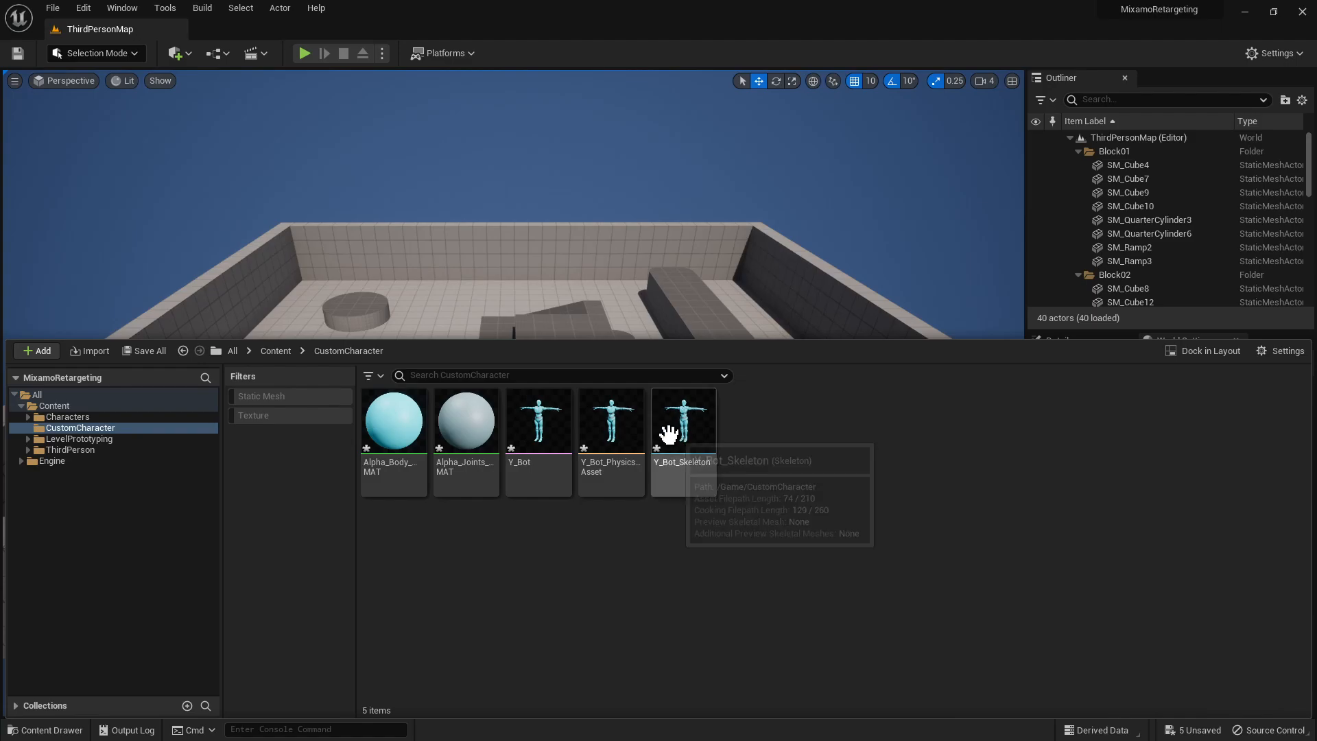
Step: Switch to Mixamo in the web browser, display its animations and clear the "bot" search filter
key(super)
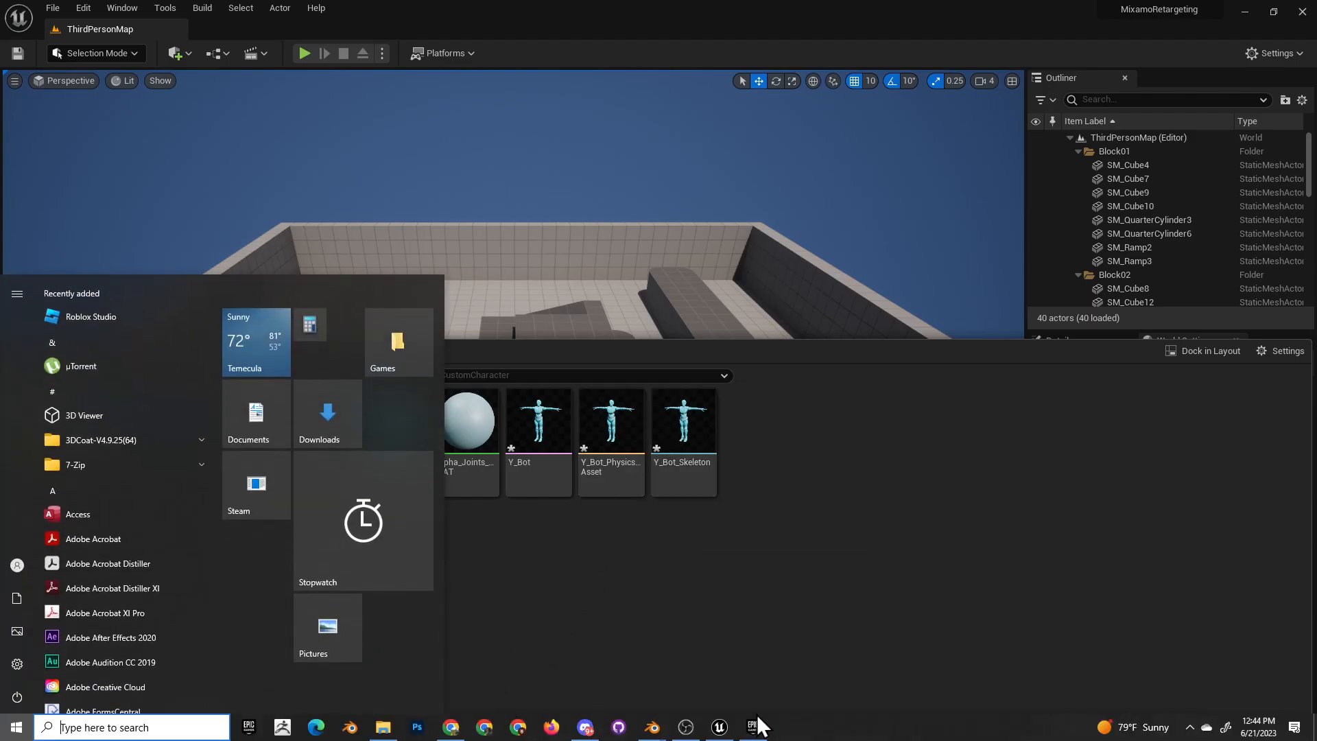
click(450, 727)
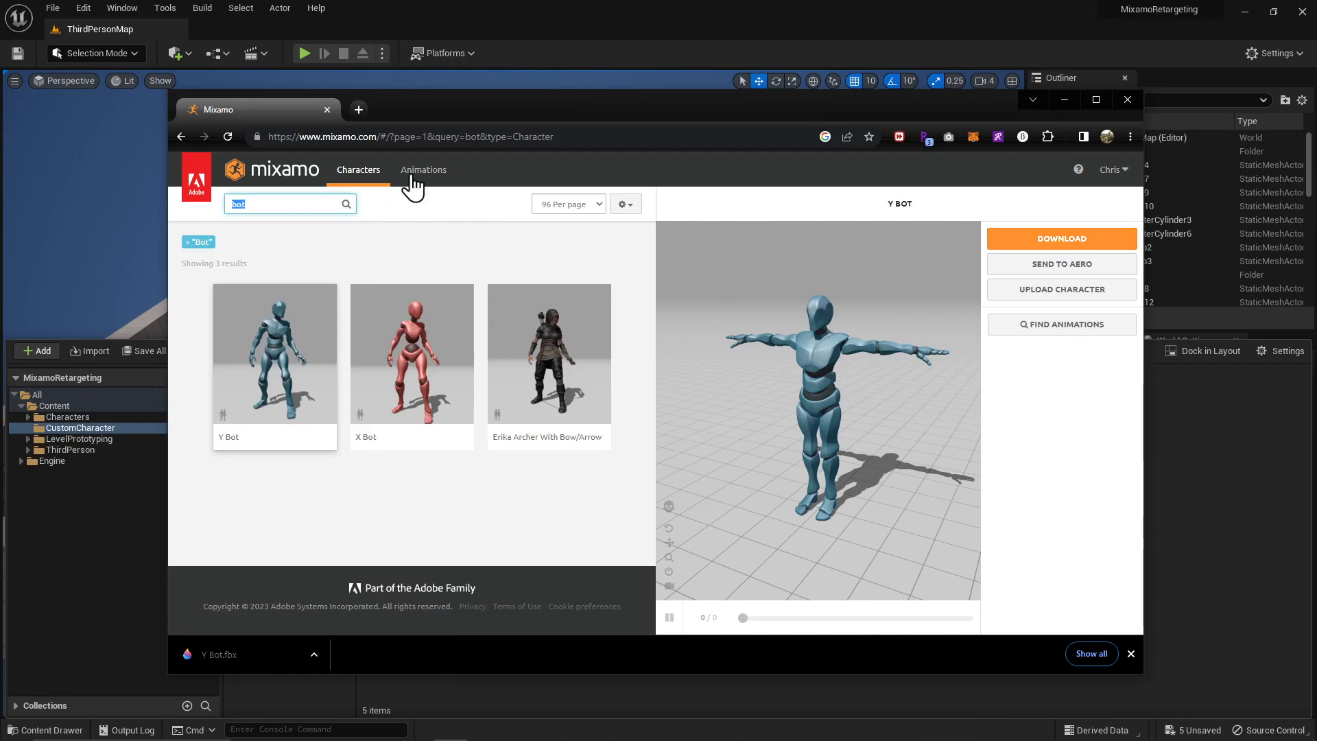
click(417, 175)
double_click(256, 204)
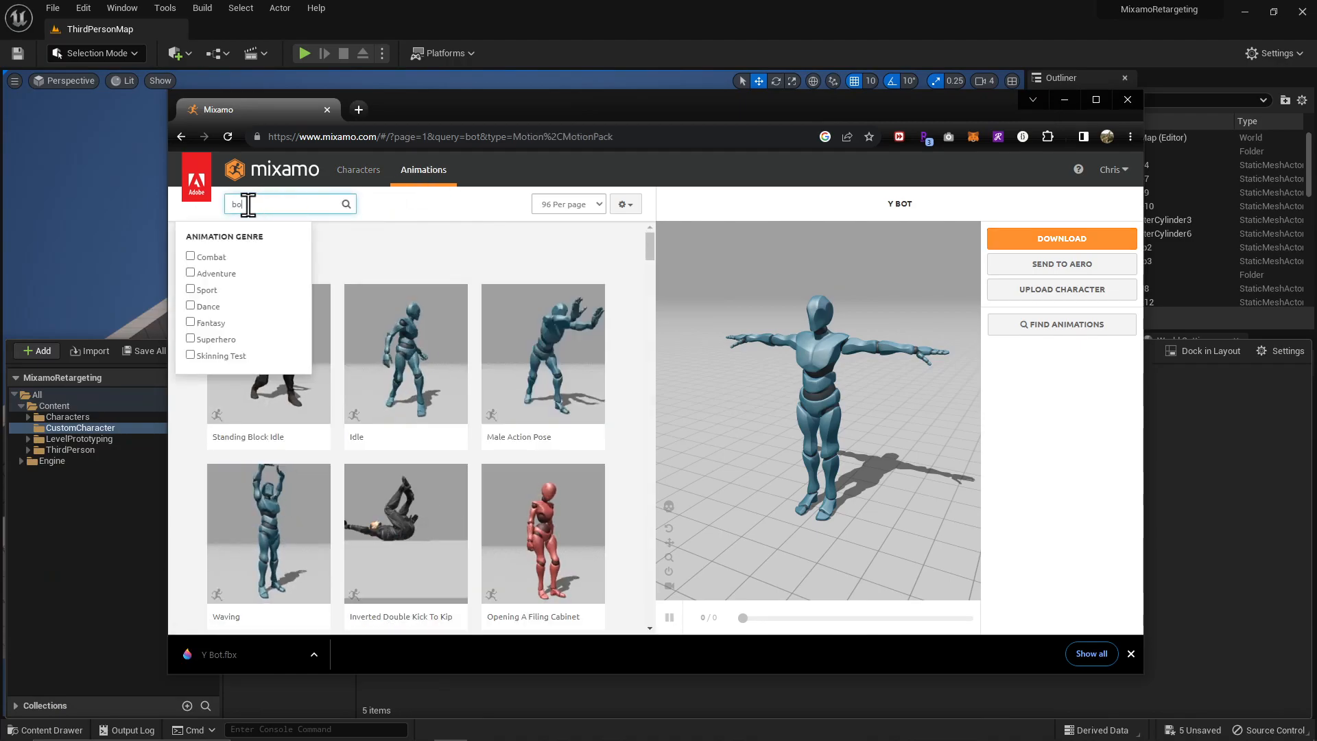
key(BackSpace)
key(Return)
click(315, 219)
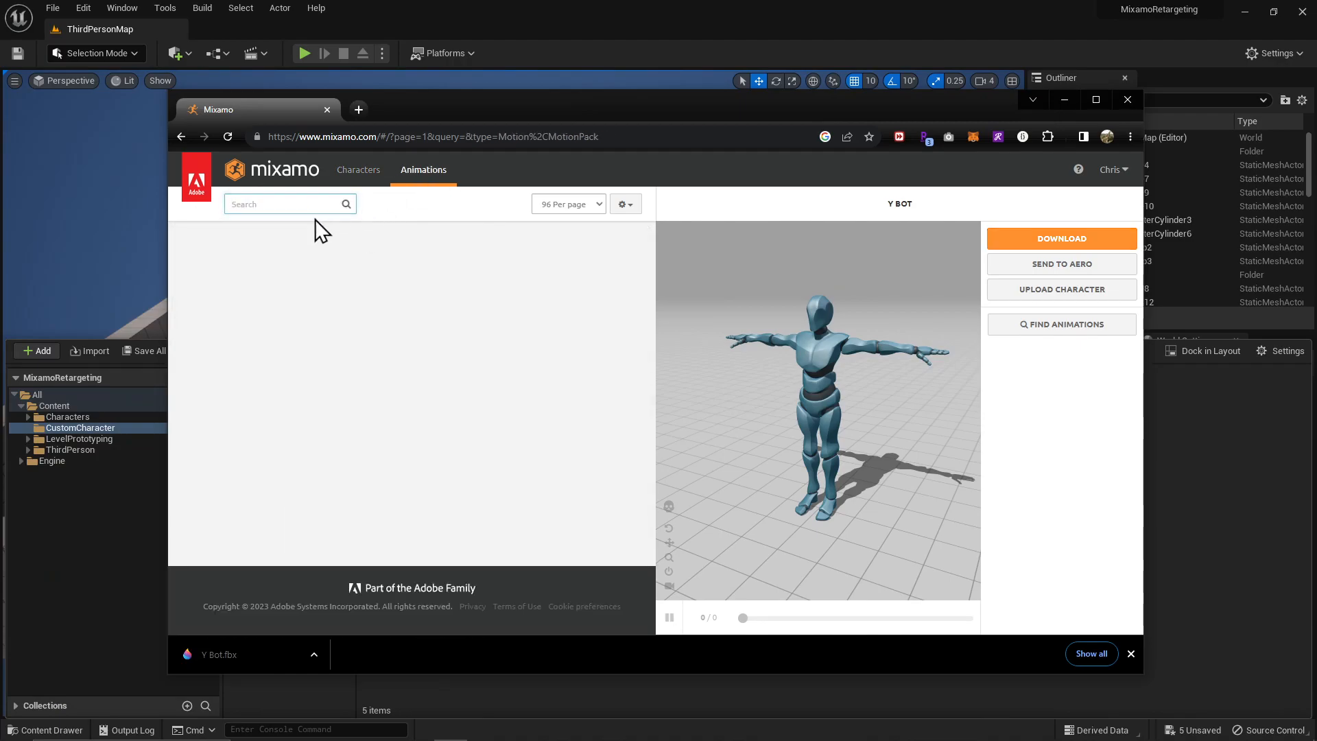
click(263, 203)
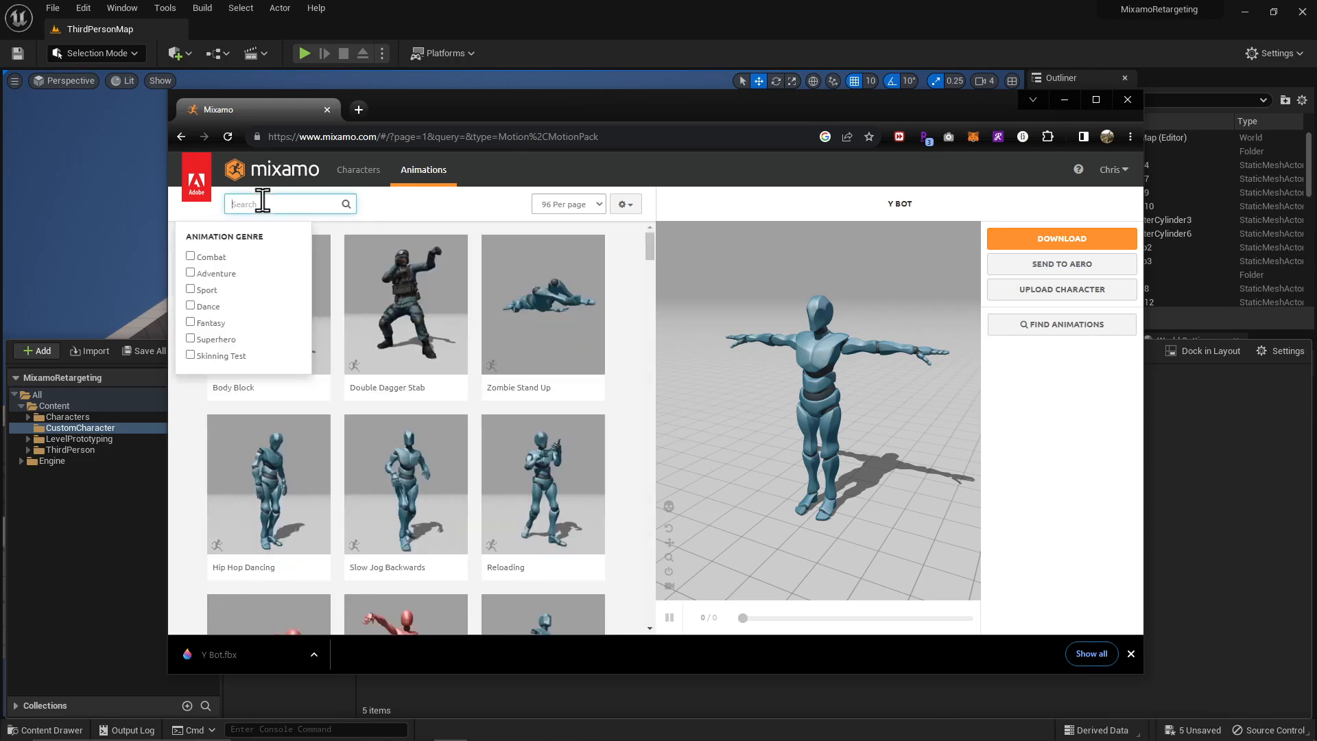
click(459, 207)
Step: Browse the Mixamo animation library to examine the motions on offer for Y Bot
scroll(439, 364, down, 2)
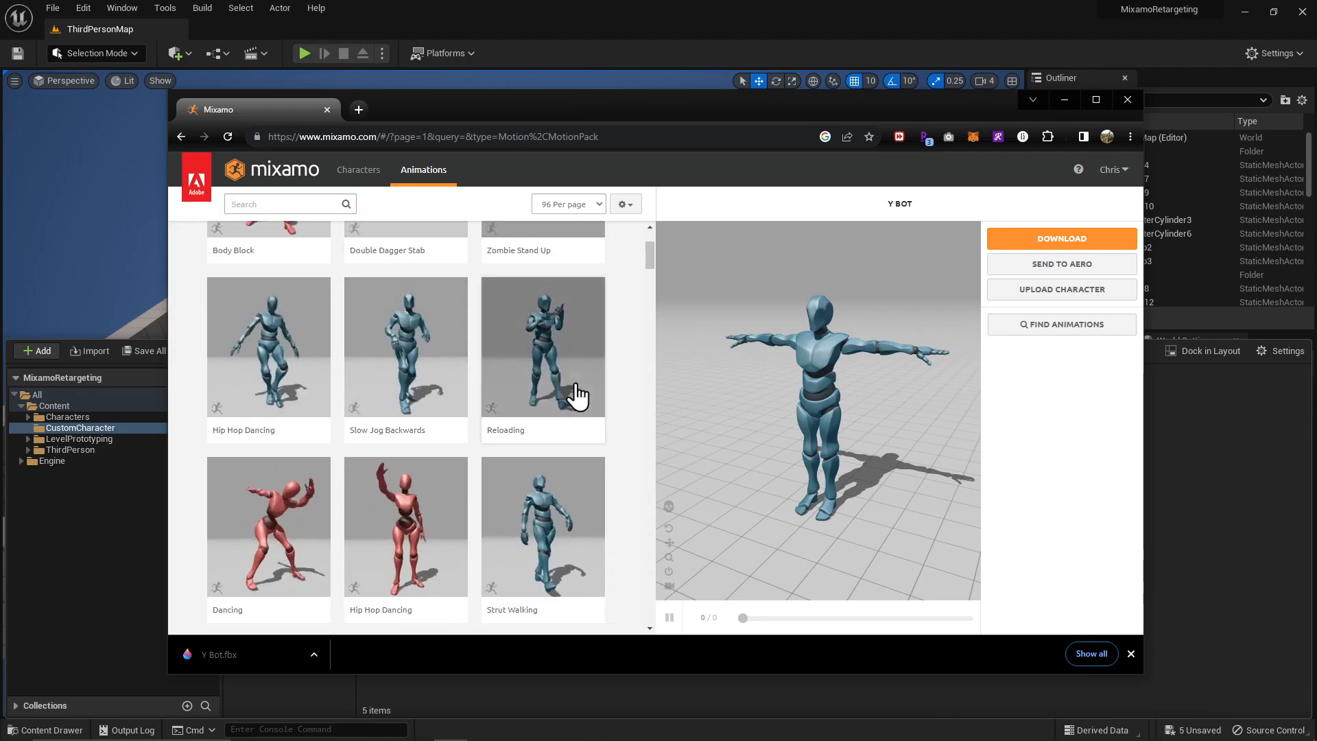
scroll(548, 412, down, 3)
scroll(428, 436, down, 8)
scroll(270, 454, down, 2)
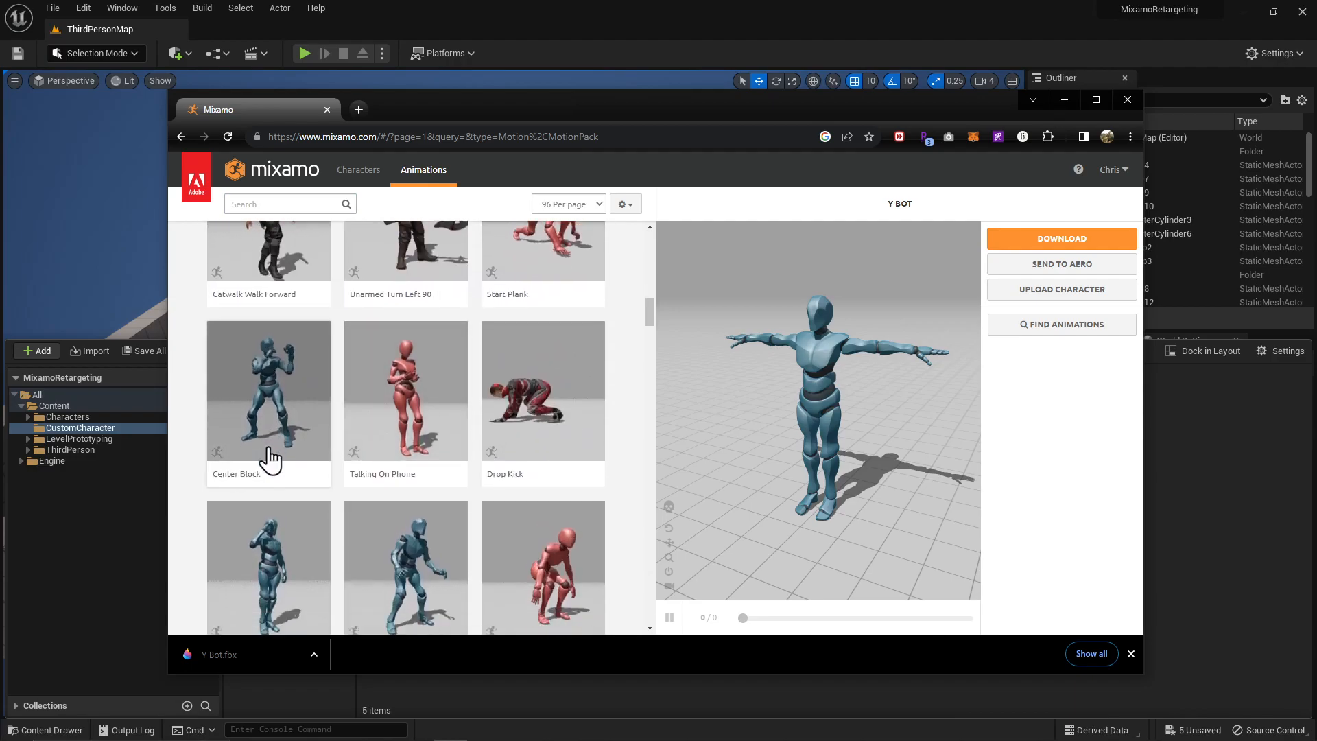
scroll(271, 442, down, 3)
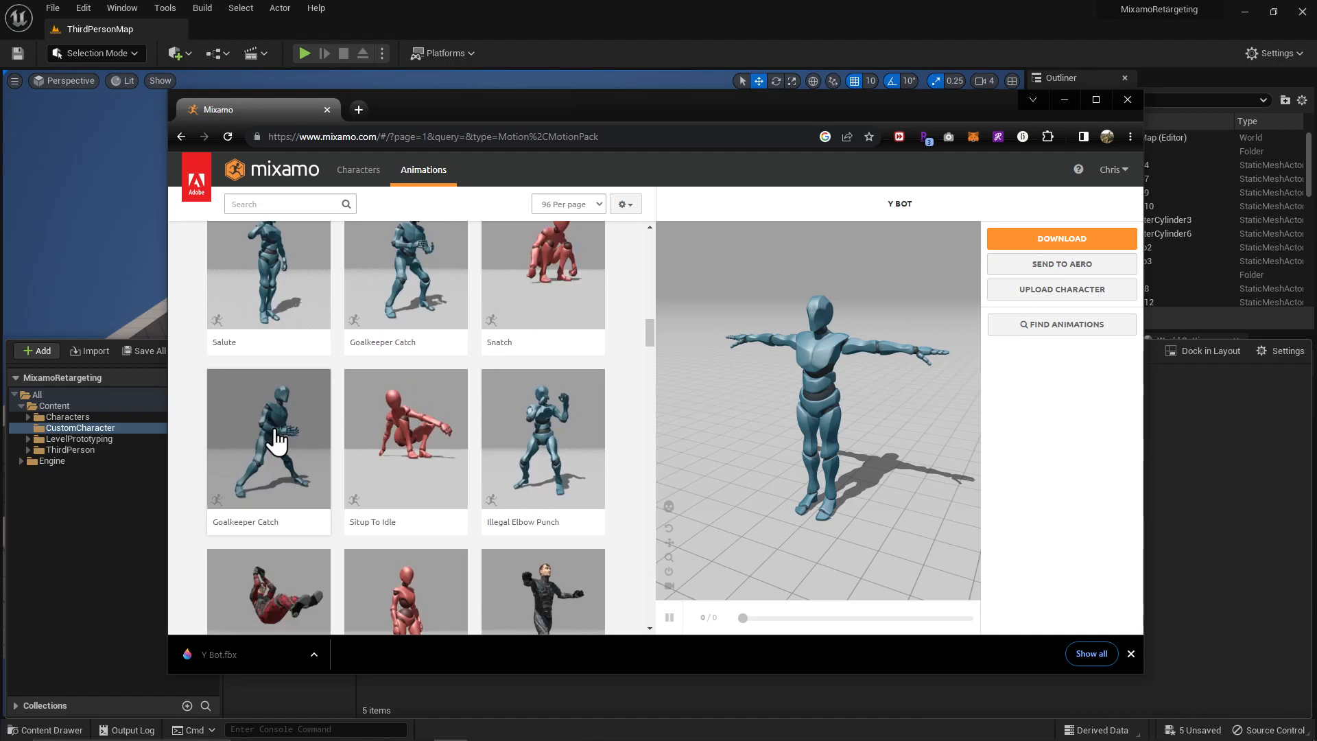
scroll(273, 441, down, 4)
scroll(284, 427, down, 5)
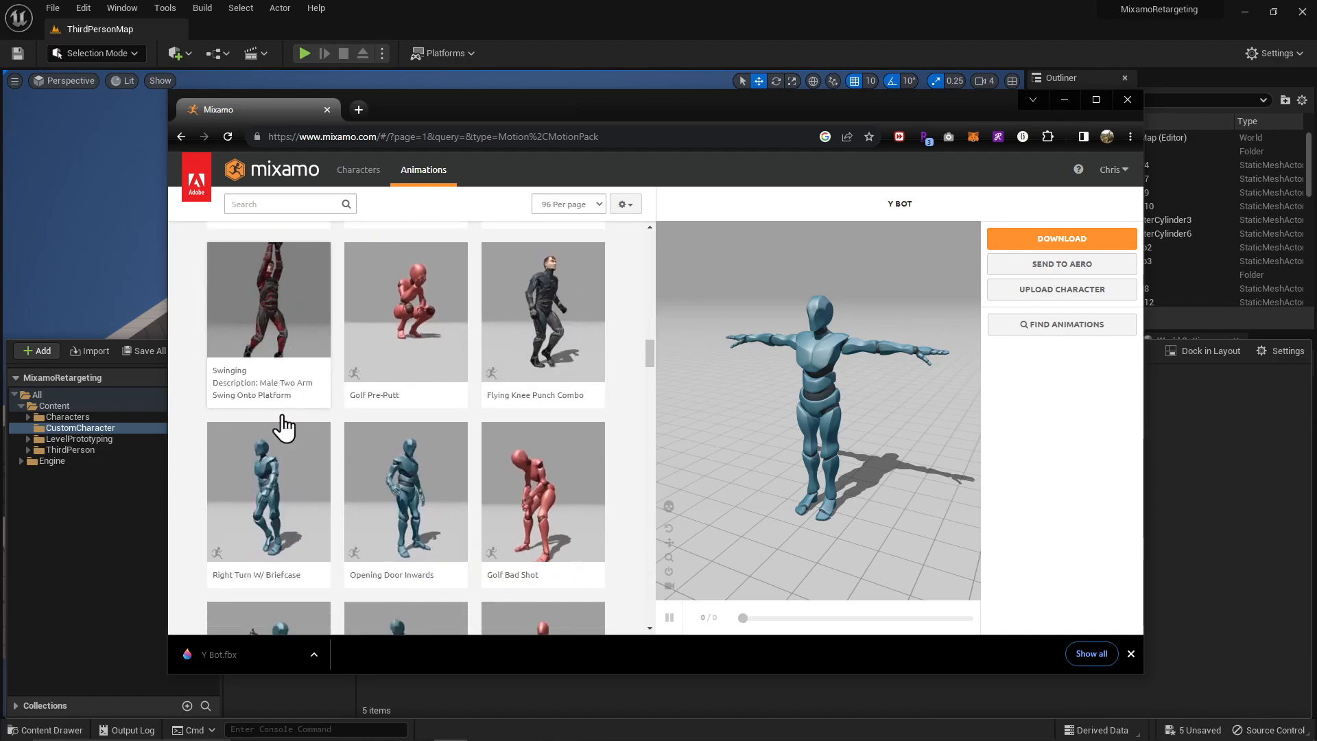
Step: Search the animations for "dance" and apply Tut Hip Hop Dance to Y Bot
click(258, 204)
text(dance)
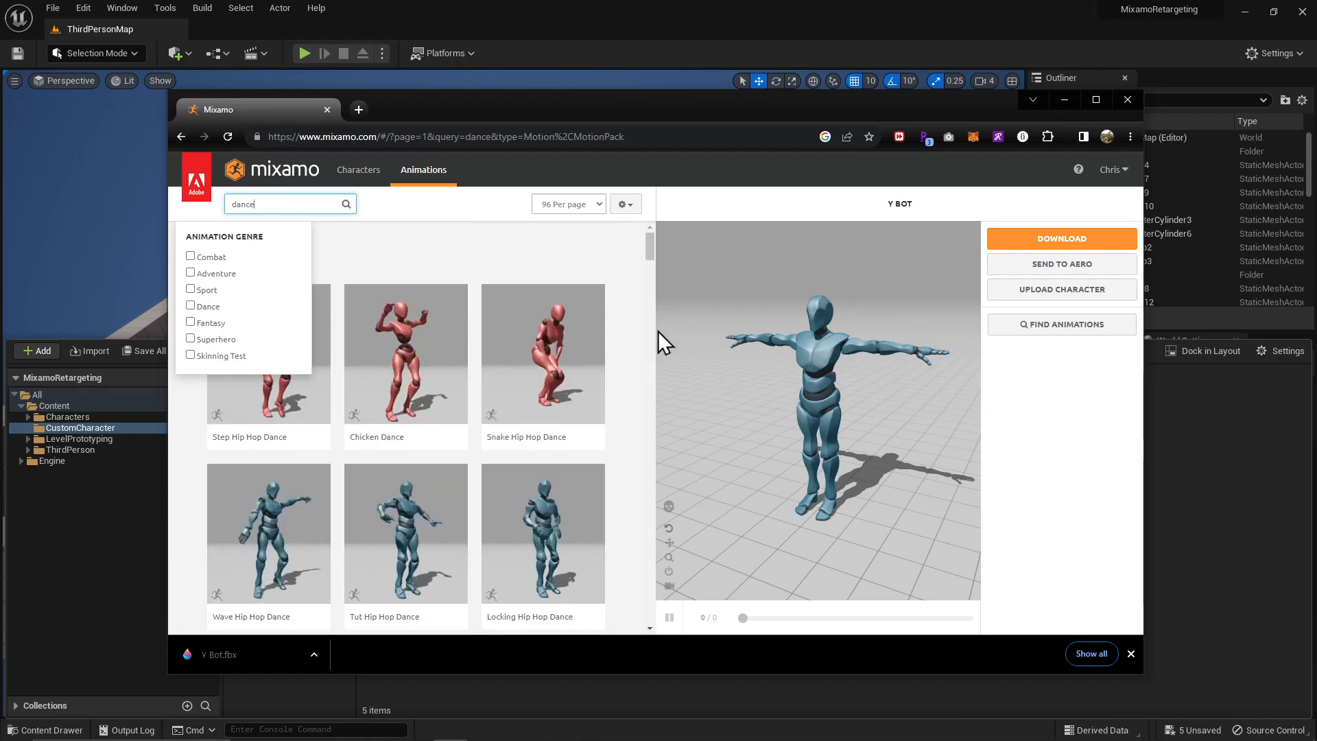
scroll(412, 504, down, 2)
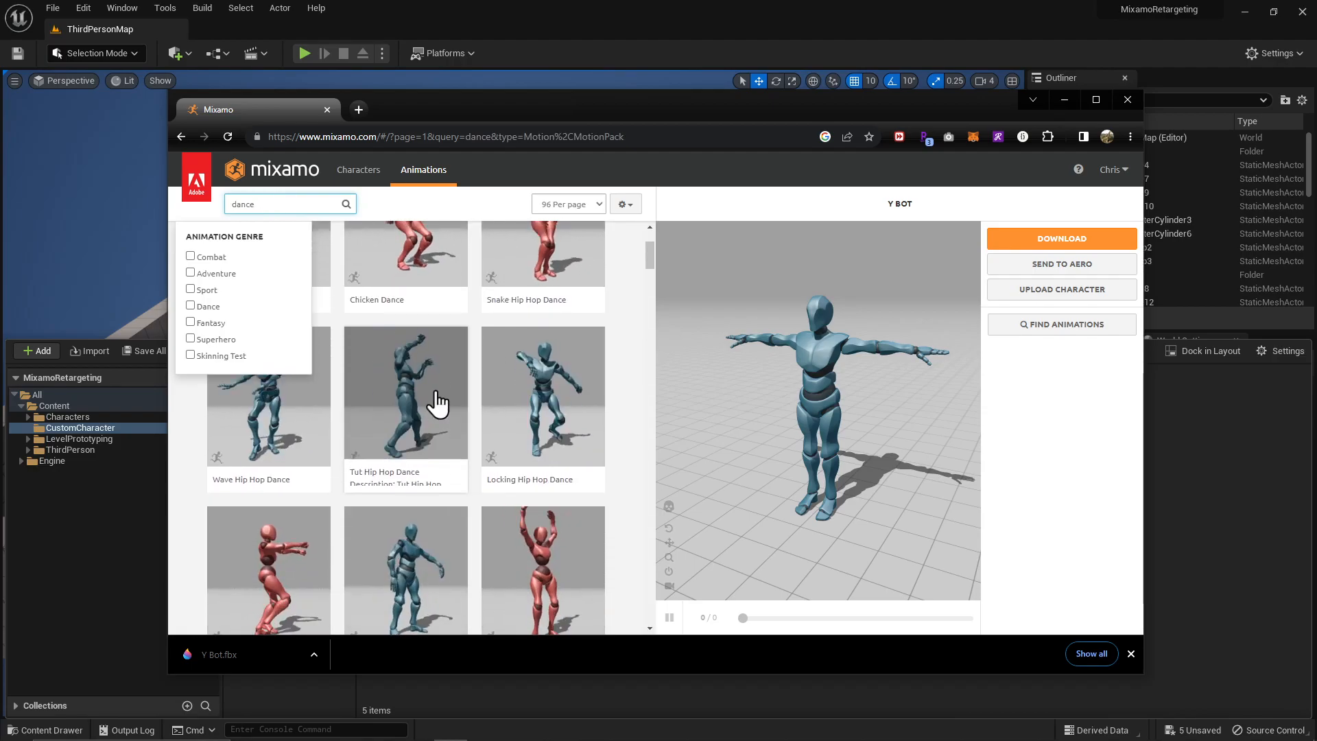
click(440, 392)
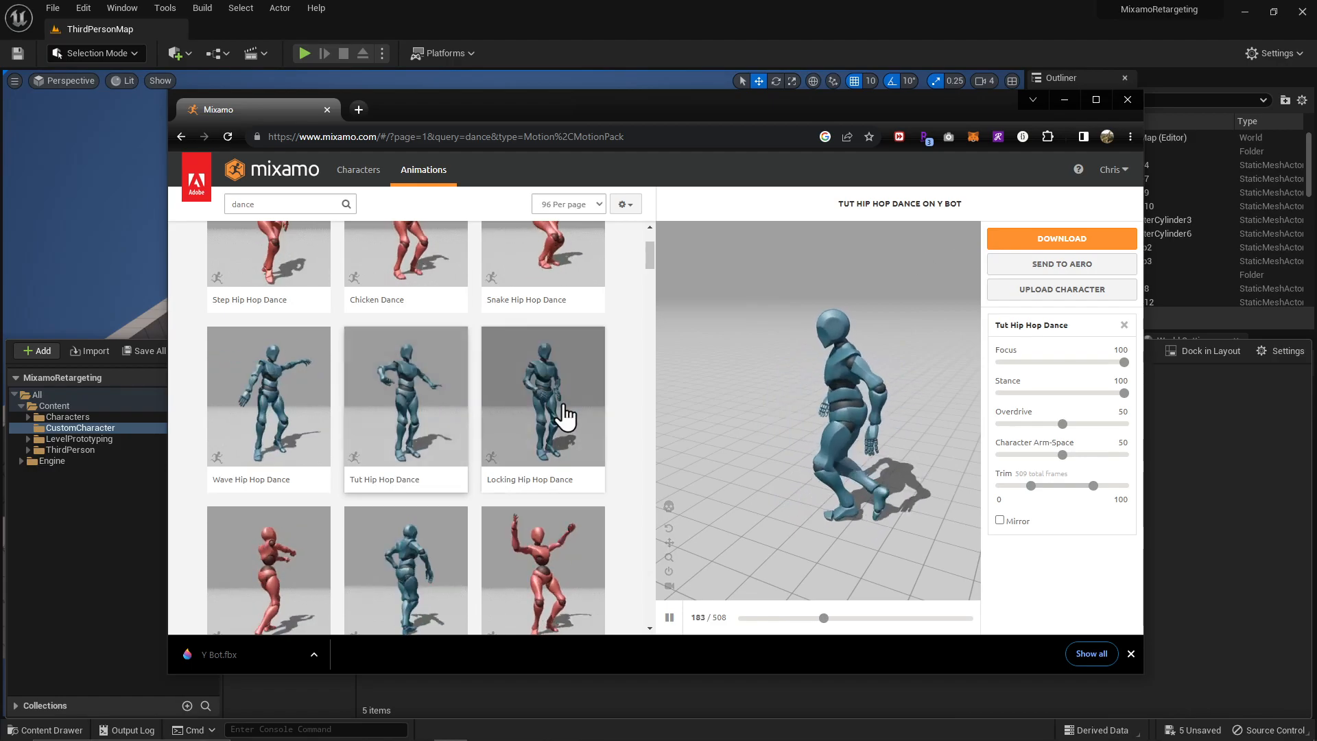
scroll(549, 431, down, 3)
scroll(485, 506, up, 3)
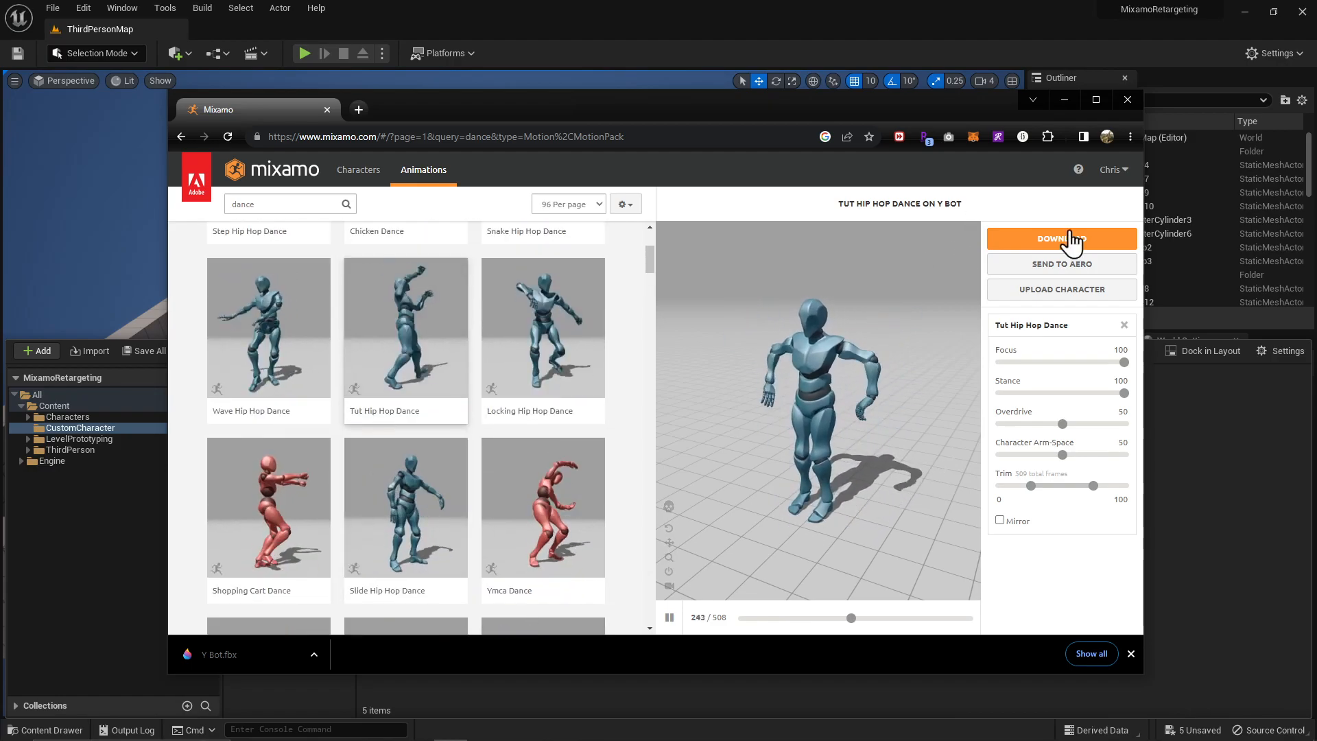
Step: Download the Tut Hip Hop Dance animation in FBX Binary format with skin
click(1065, 251)
click(772, 295)
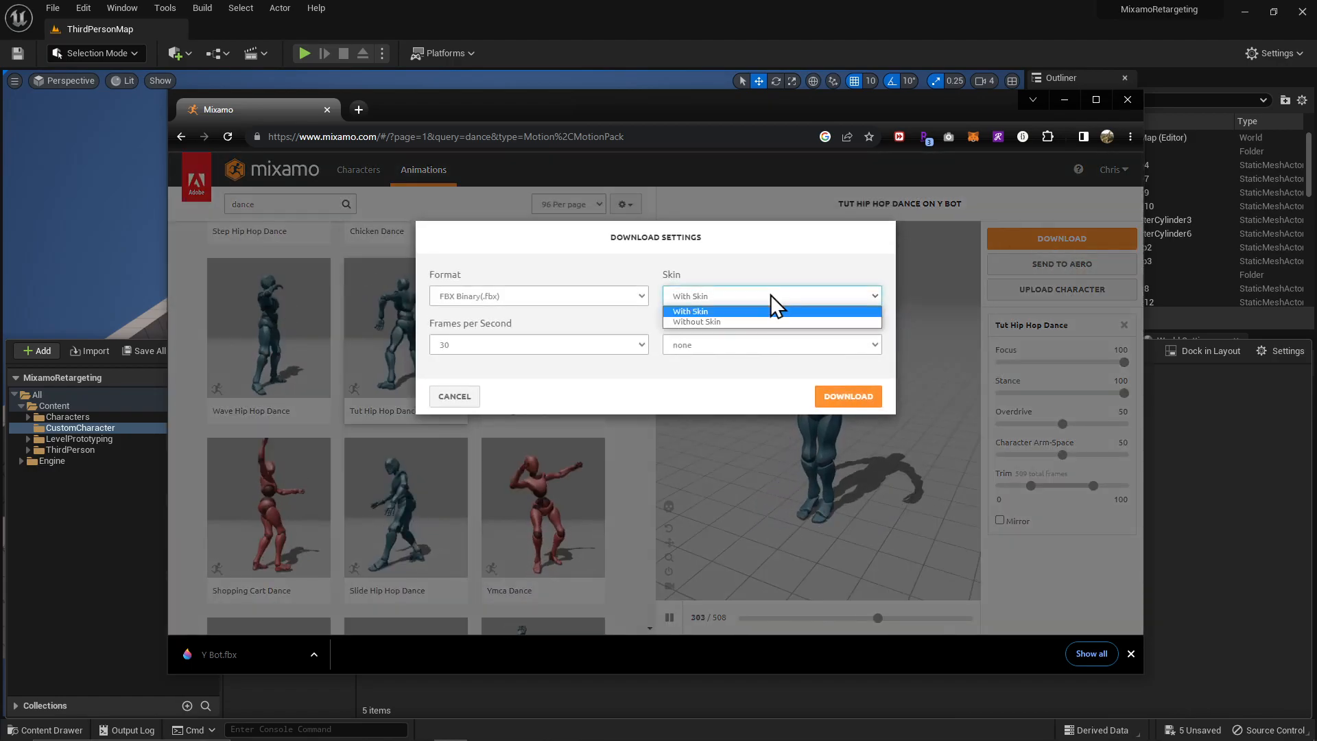
click(767, 323)
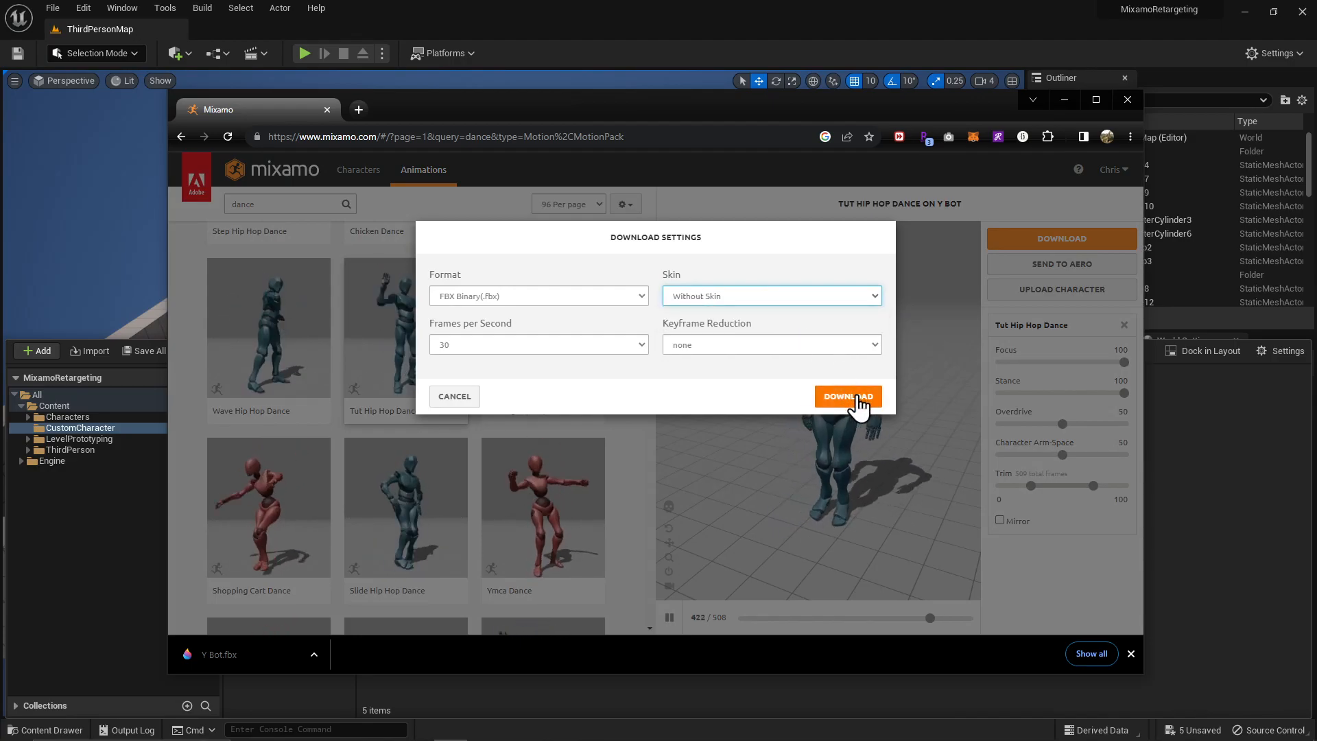
click(830, 300)
click(827, 321)
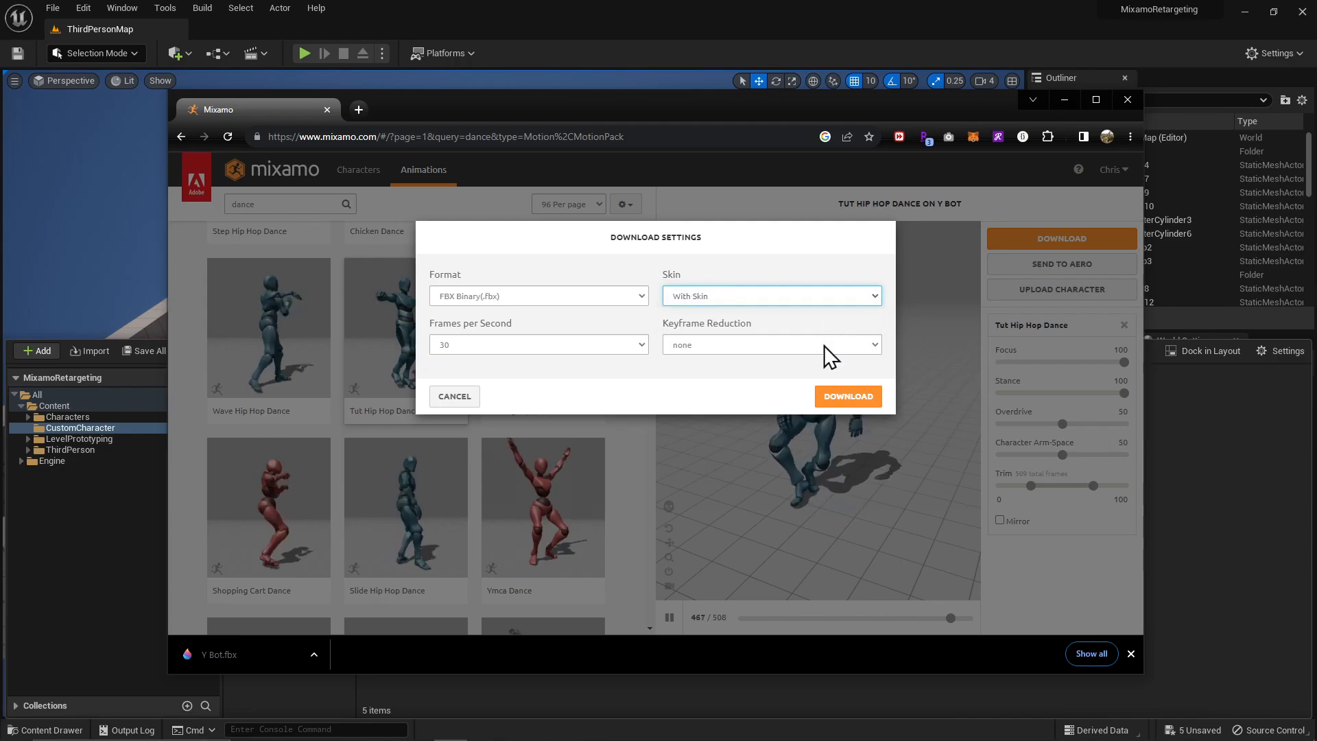
click(849, 398)
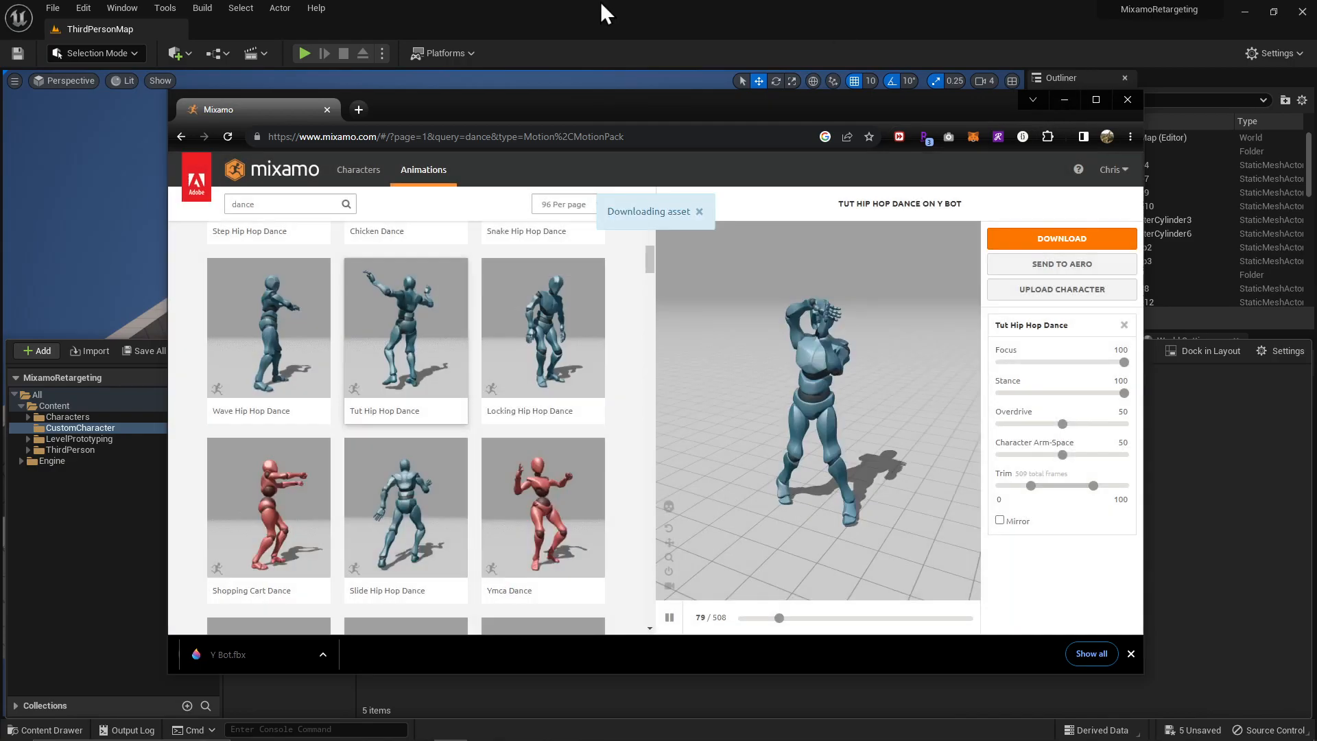
Step: Return to Unreal Engine and choose the Tut Hip Hop Dance FBX file from Downloads for import into the CustomCharacter folder
click(599, 1)
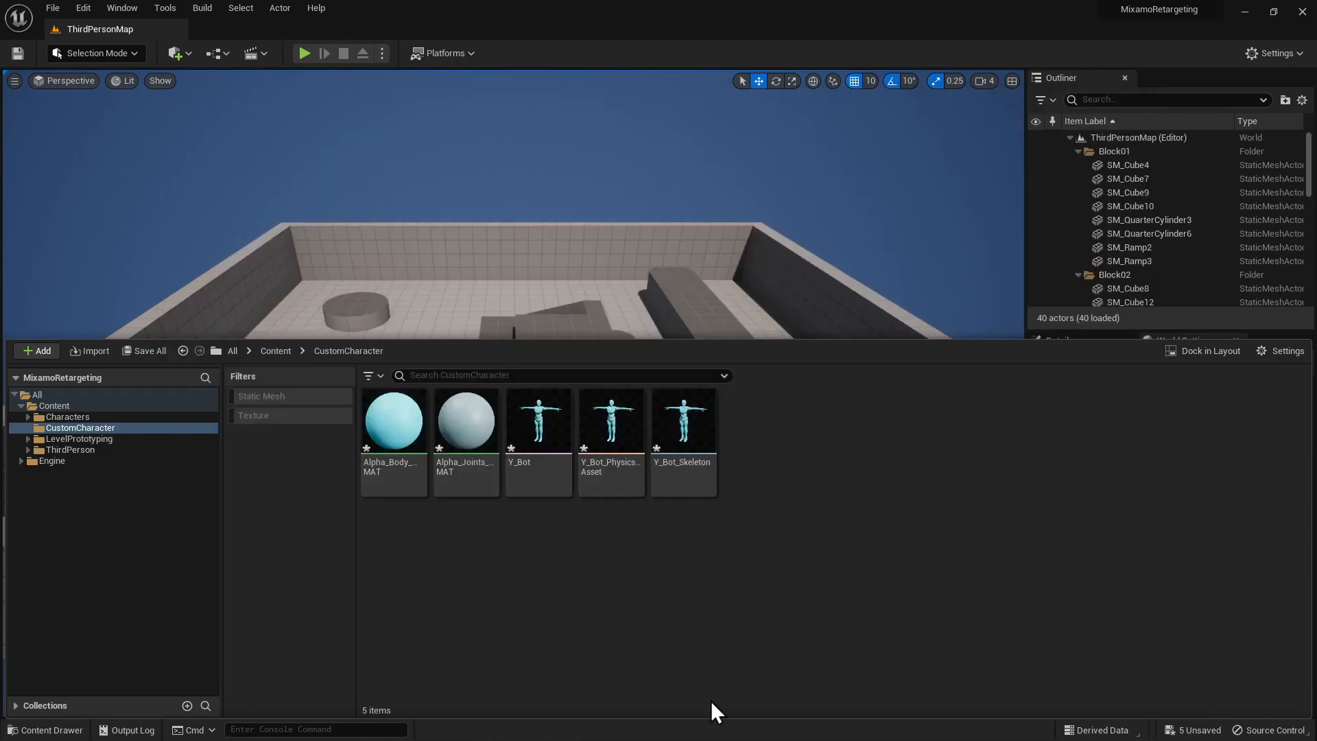
right_click(866, 457)
click(930, 266)
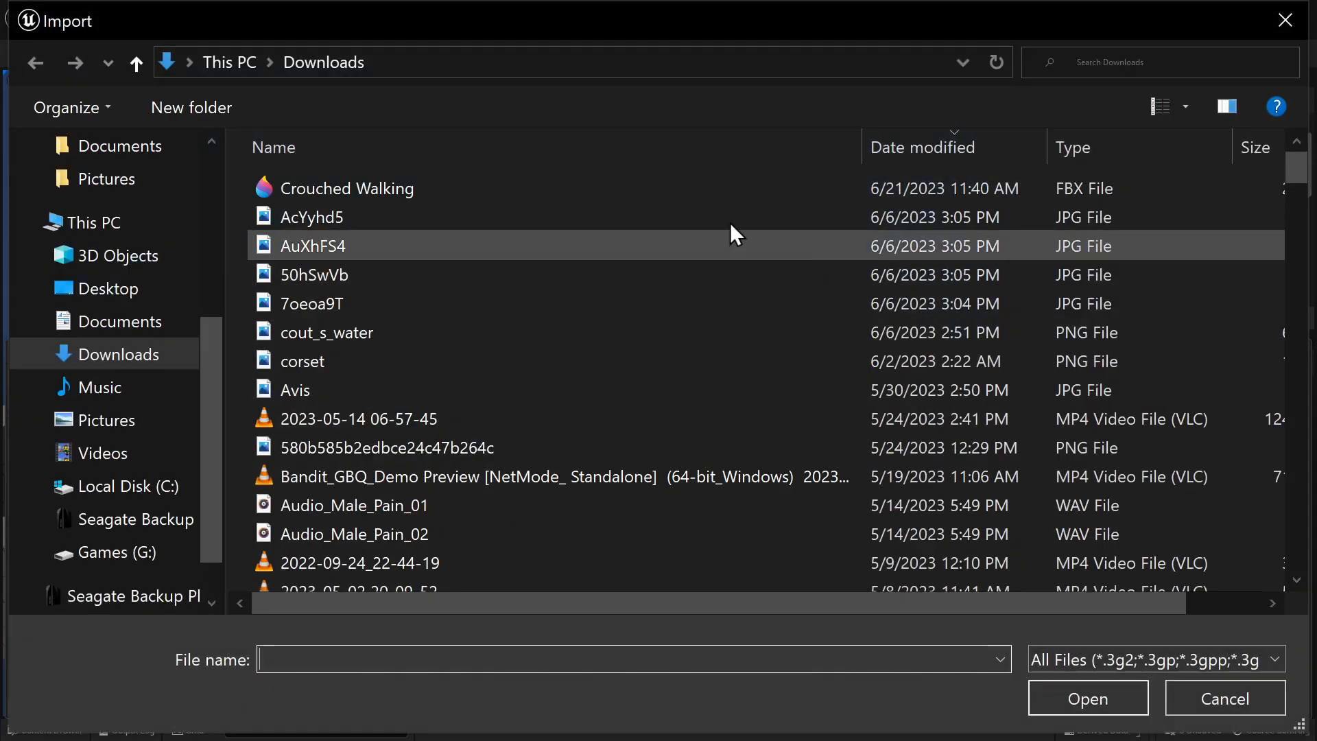
click(377, 191)
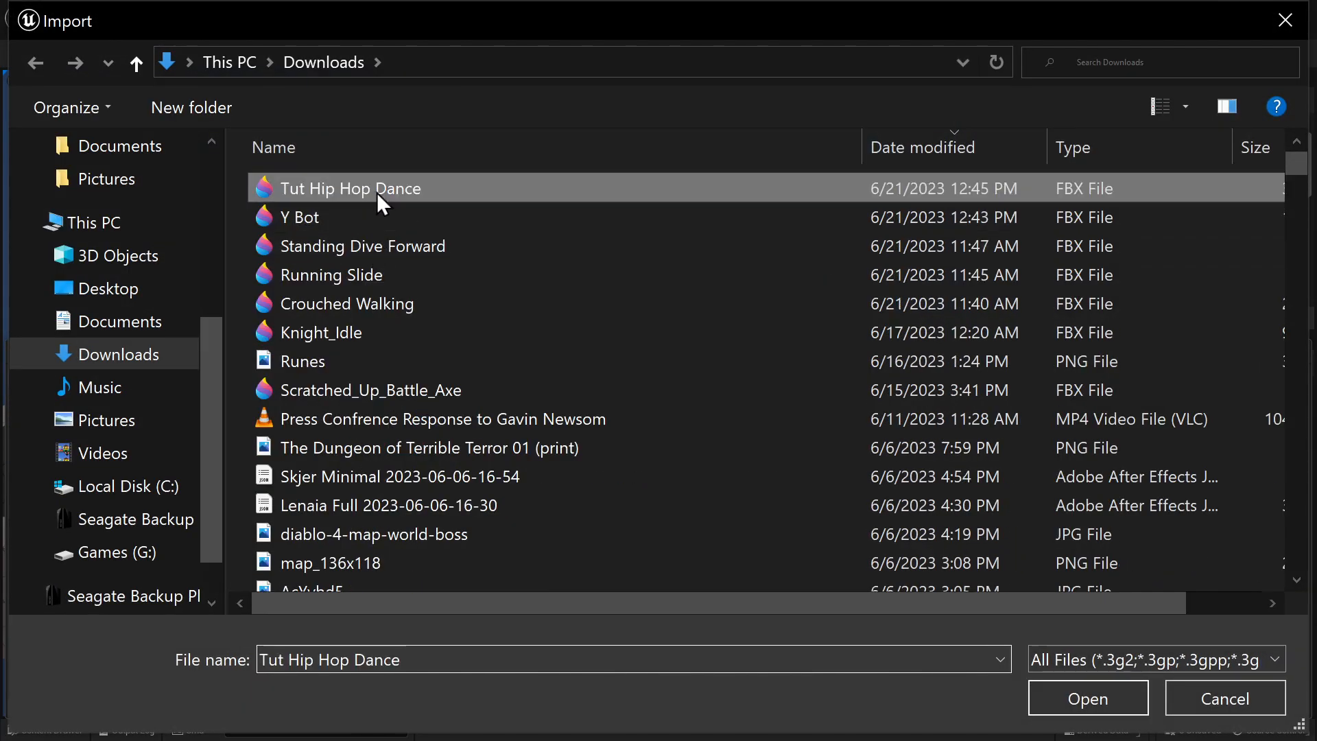
click(1058, 694)
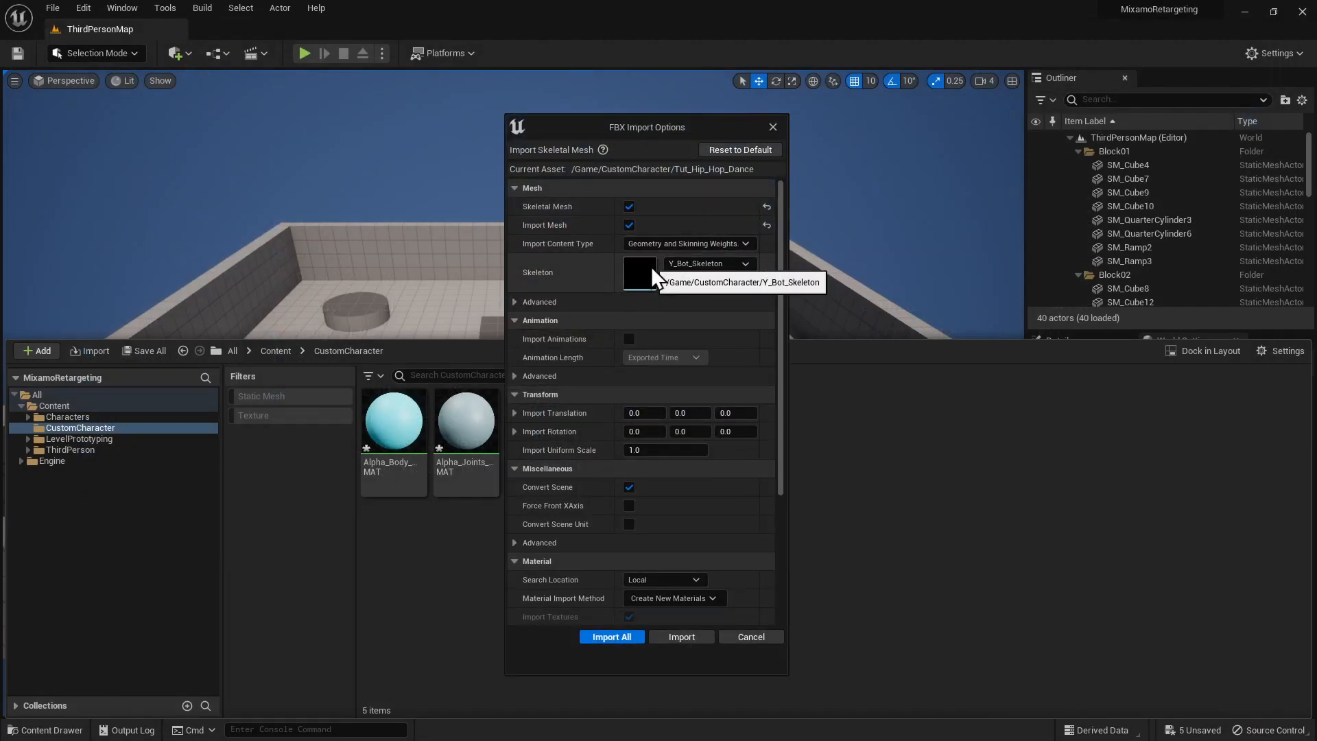
Step: Import Tut Hip Hop Dance as an animation on Y_Bot_Skeleton with mesh import disabled
drag(645, 134, 1003, 188)
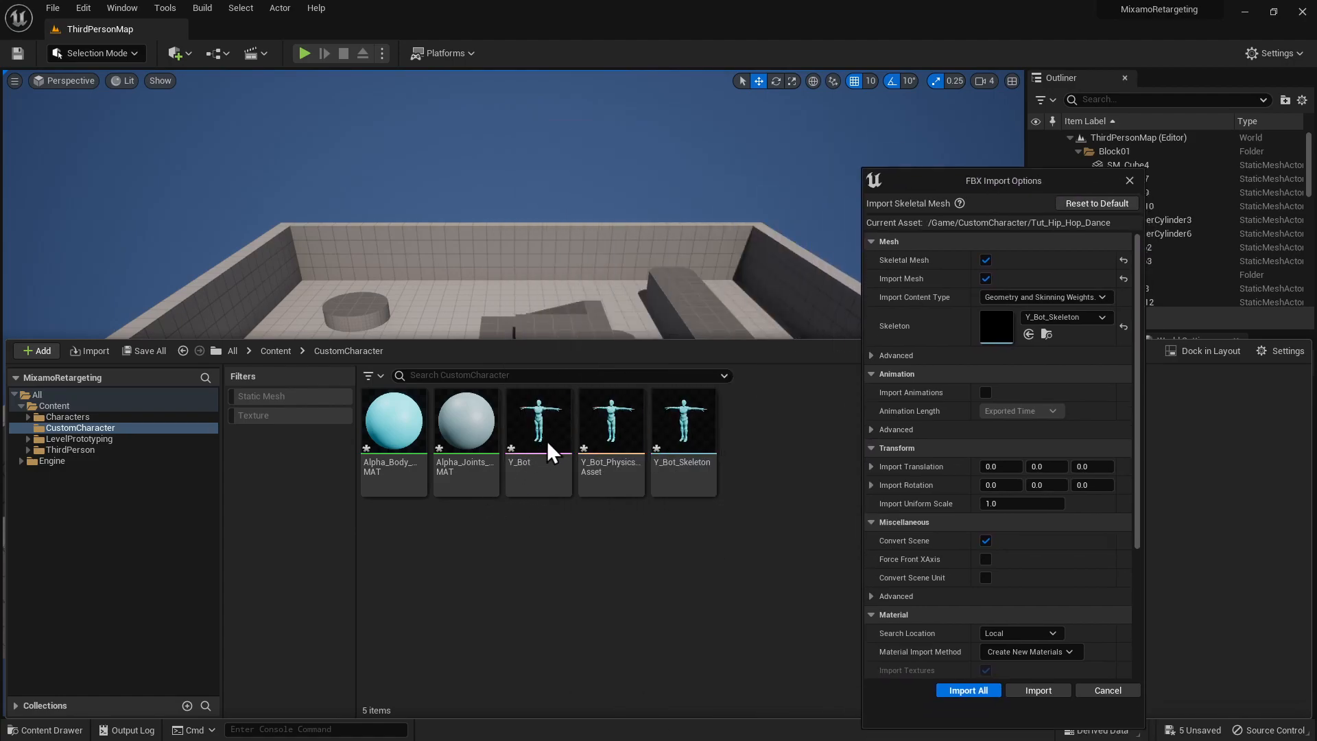
click(986, 278)
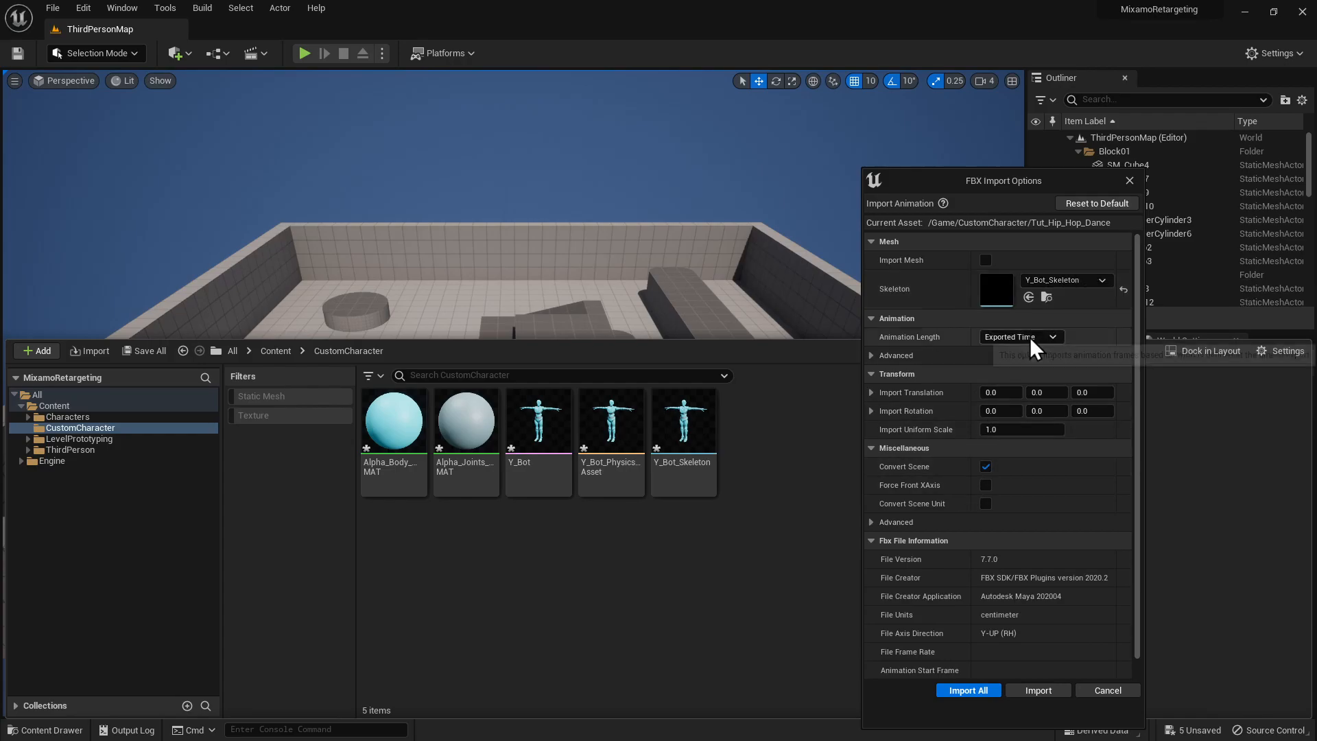
click(1039, 690)
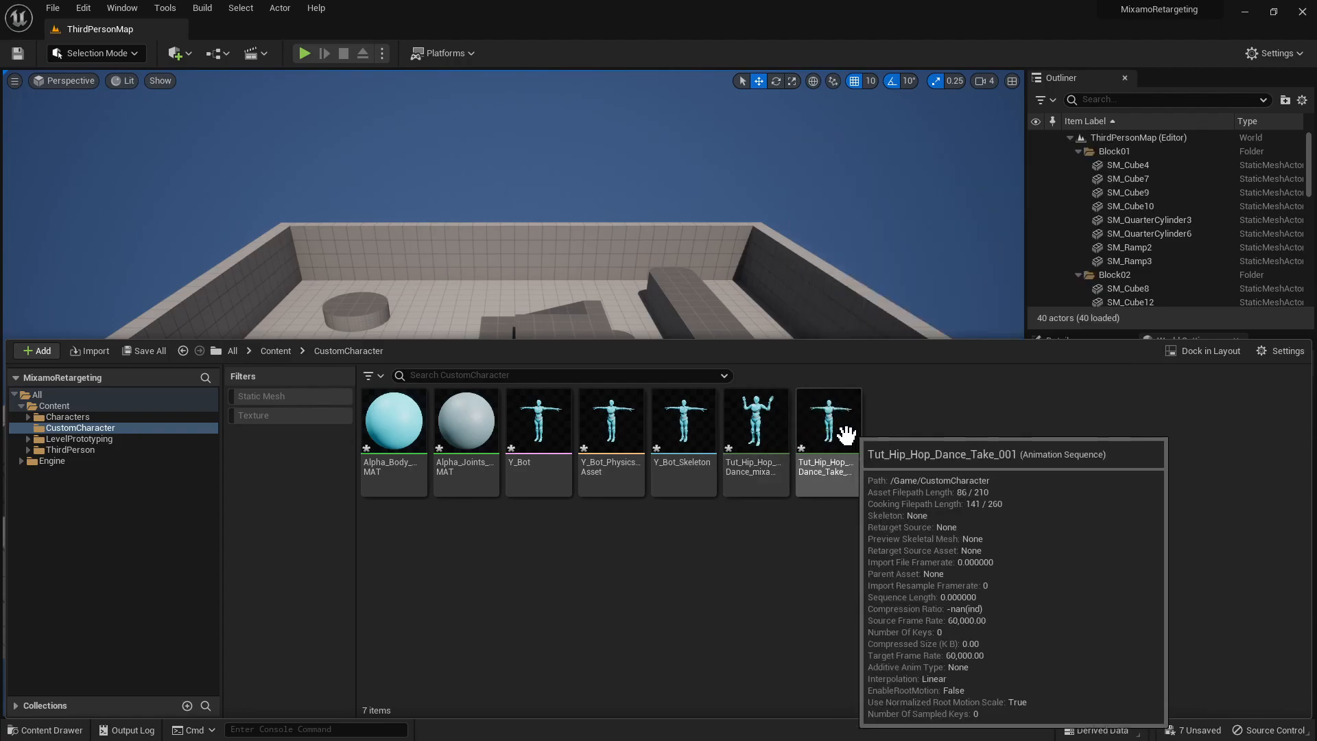
Step: Preview the imported Tut_Hip_Hop_Dance_mixamo_com animation in its editor and close it
click(772, 443)
double_click(772, 440)
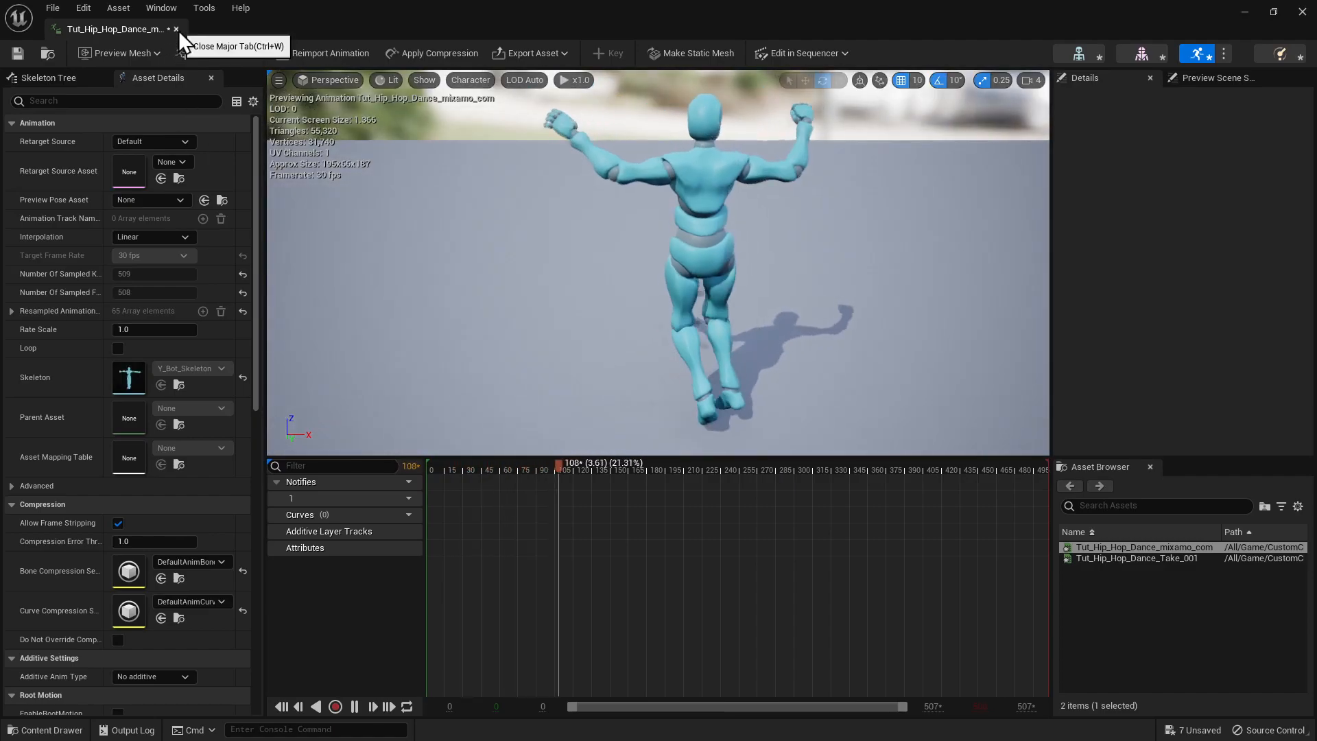
click(176, 29)
key(ctrl+space)
click(741, 405)
drag(739, 387, 899, 616)
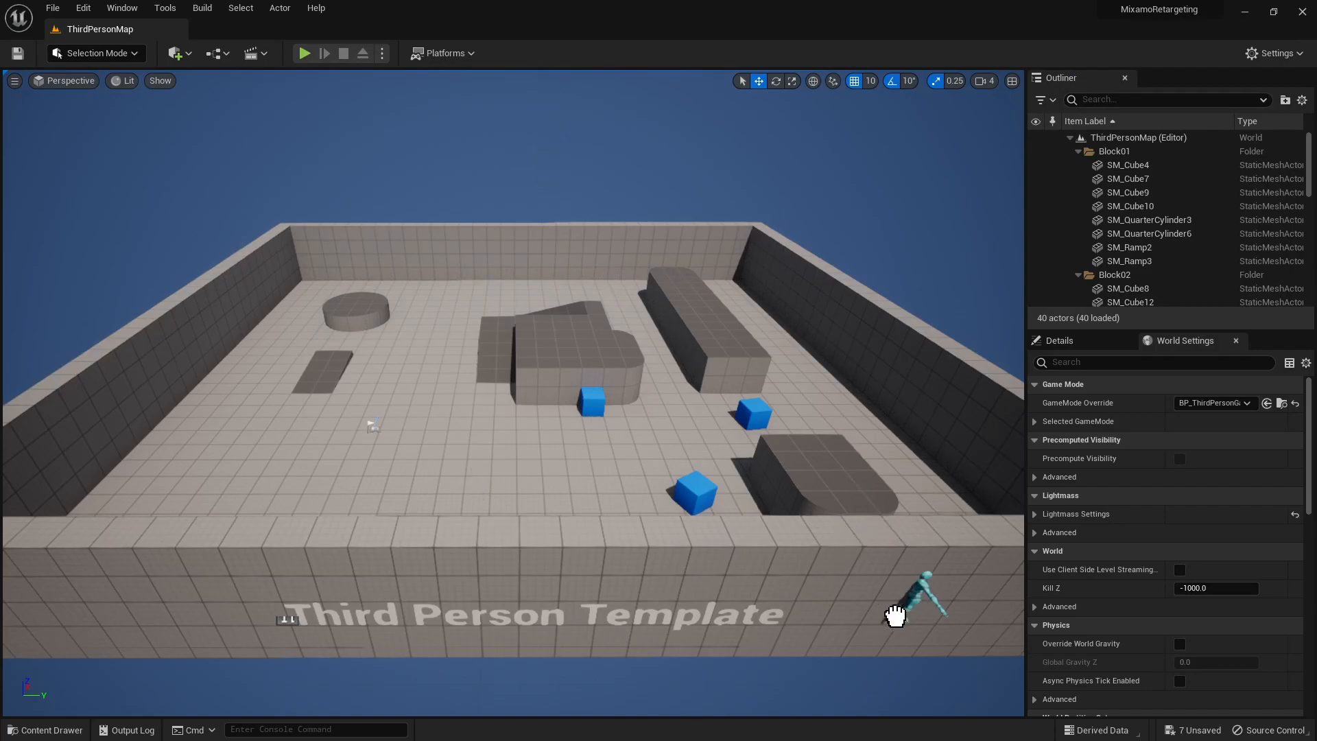
drag(816, 511, 826, 510)
key(ctrl+space)
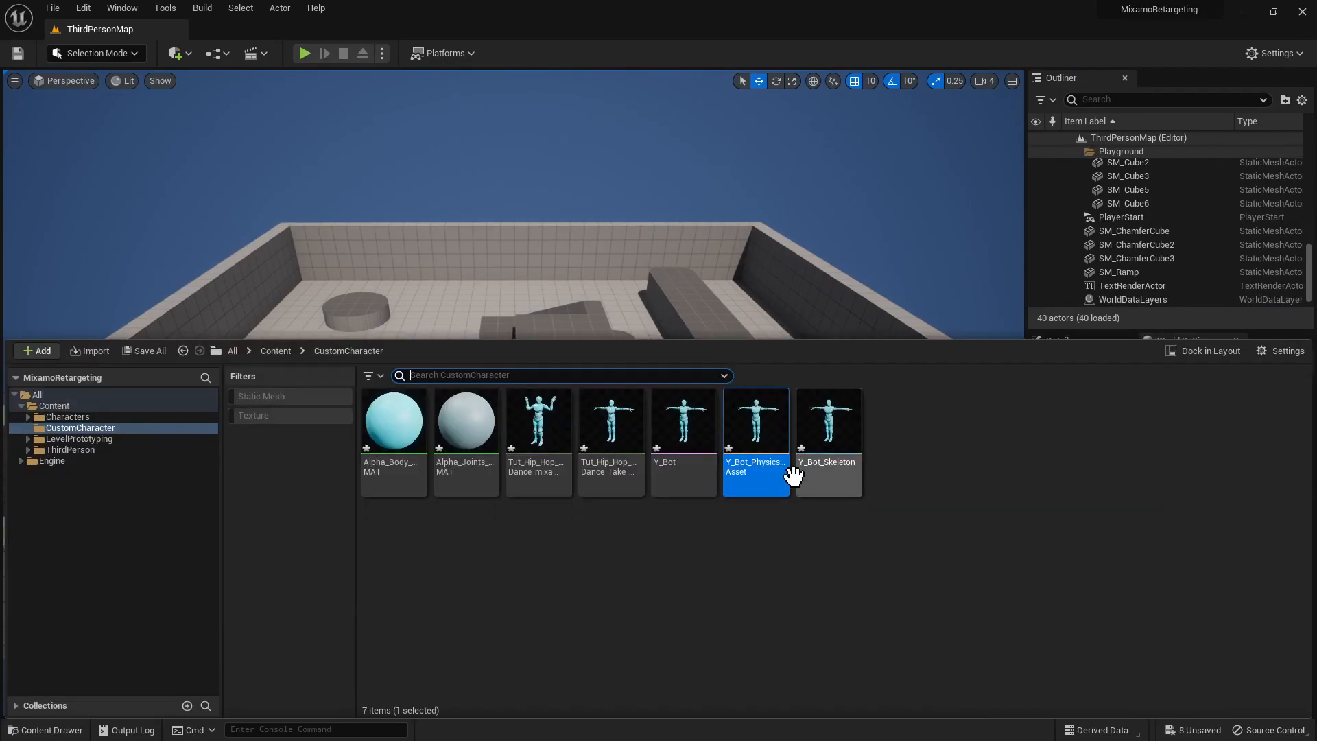
click(759, 564)
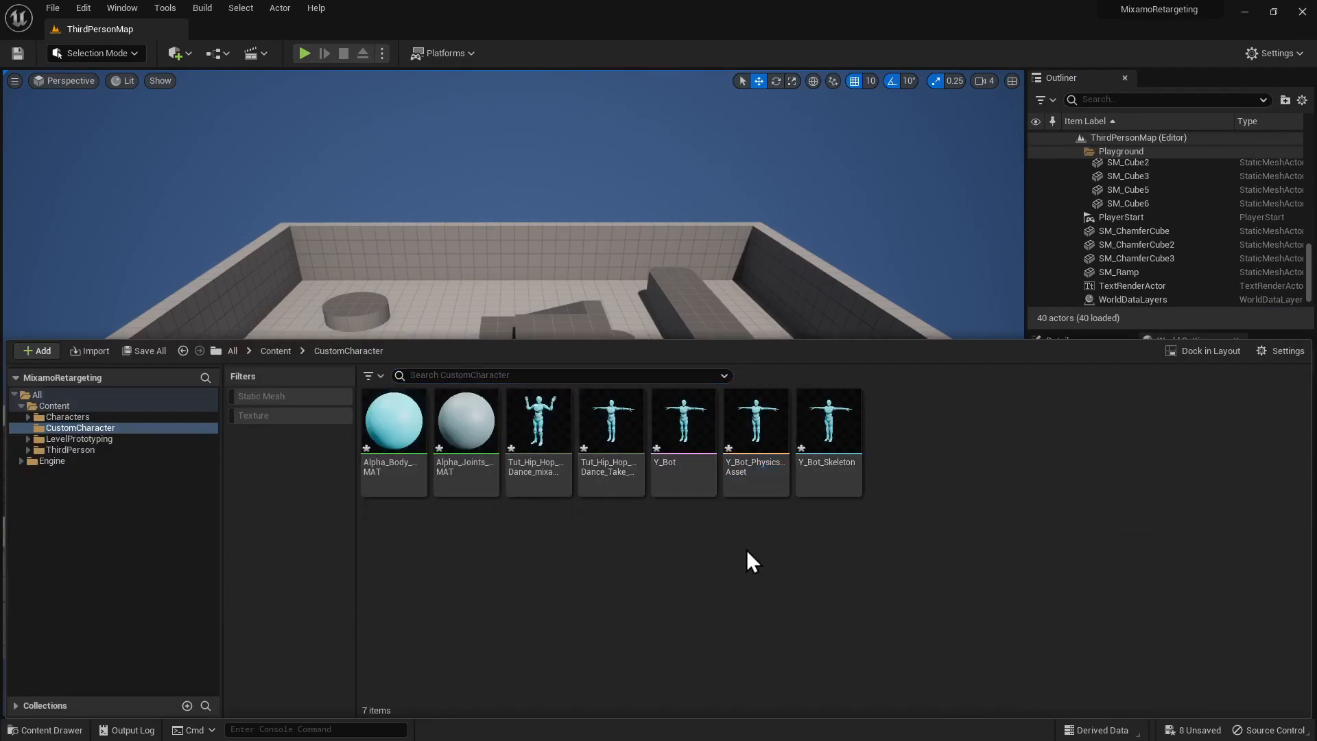
Step: Place the Tut_Hip_Hop_Dance_mixamo_com animation in the level on the open floor near the round platform
mouse_move(546, 436)
drag(547, 436, 390, 336)
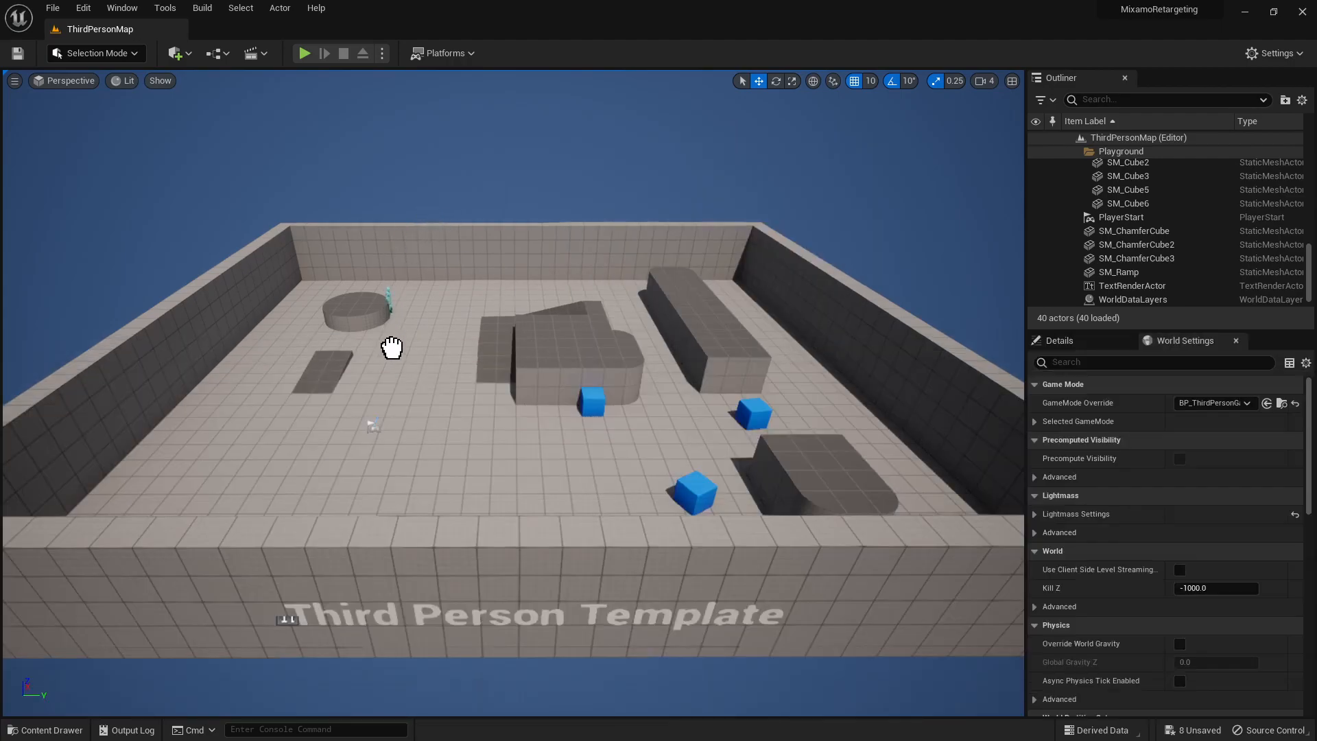
drag(395, 381, 396, 380)
Step: Simulate the level to watch the placed character perform the dance up close, and stop the simulation
right_drag(396, 380, 343, 364)
key(w)
click(382, 53)
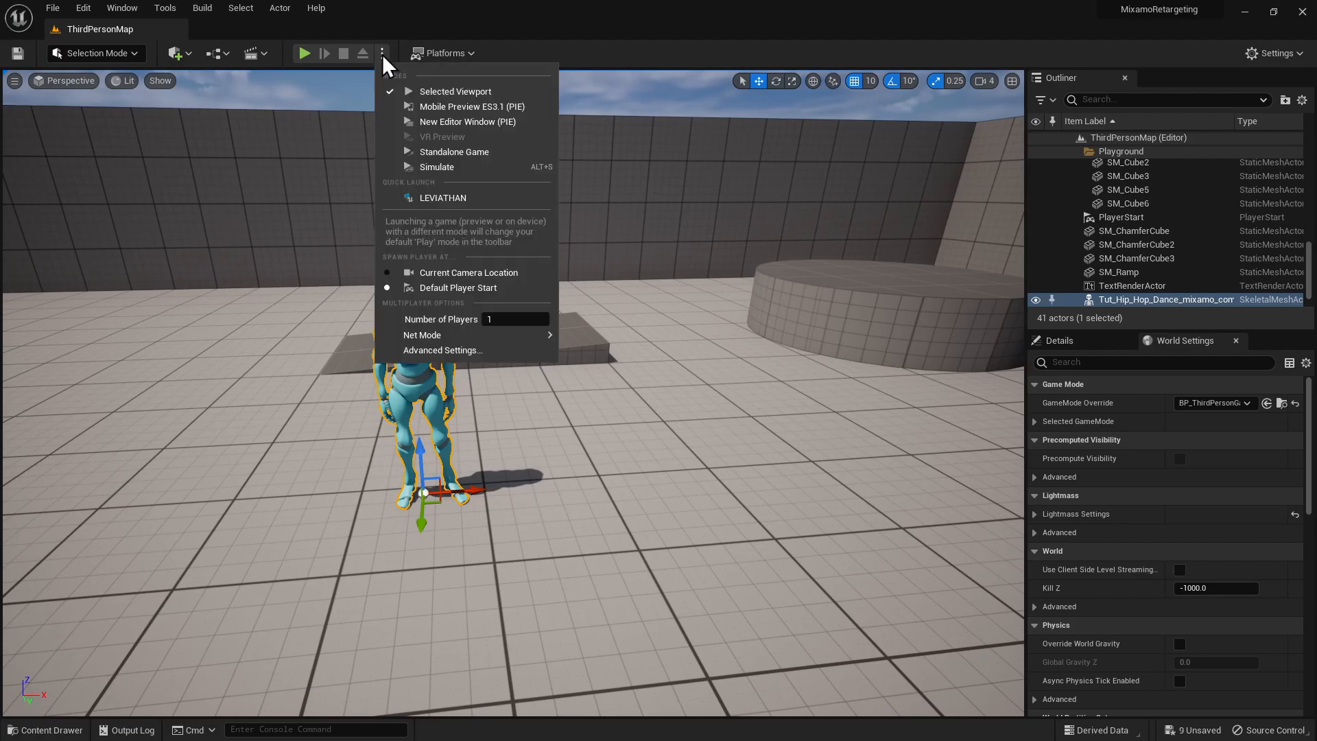
click(441, 166)
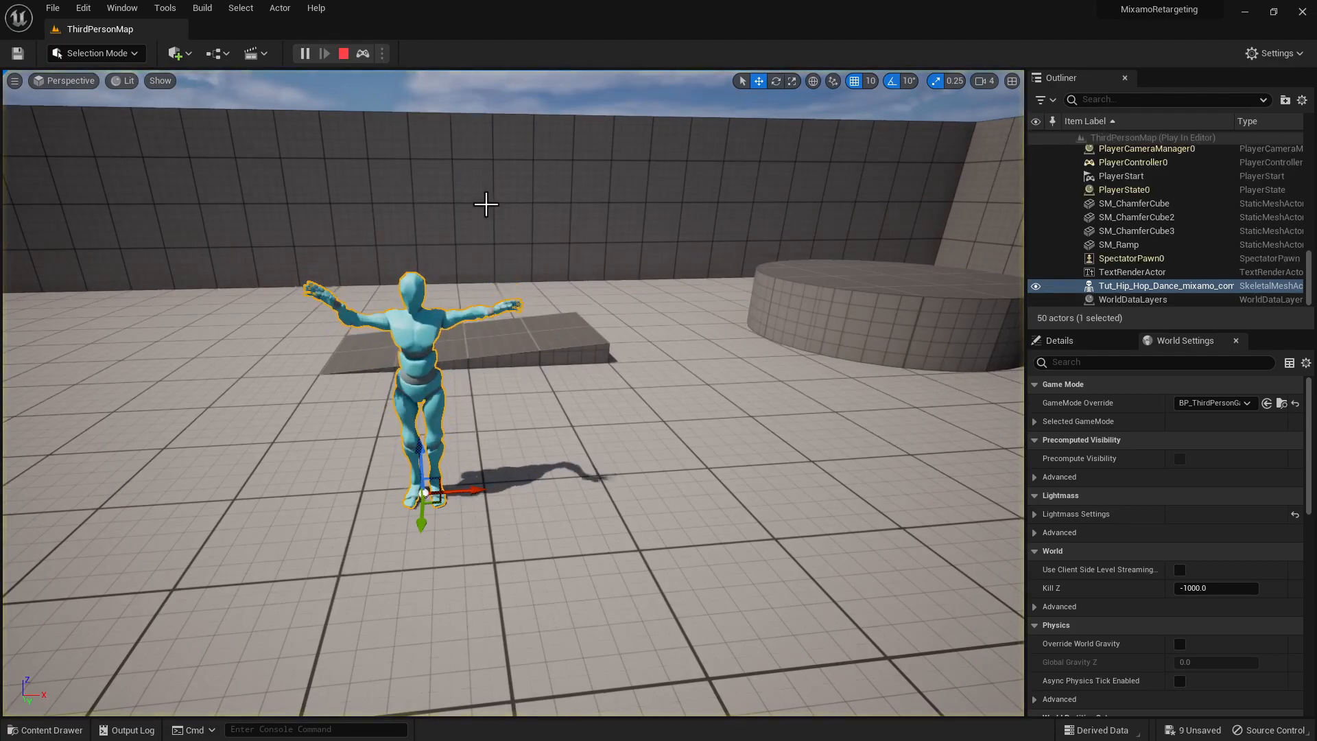
click(344, 54)
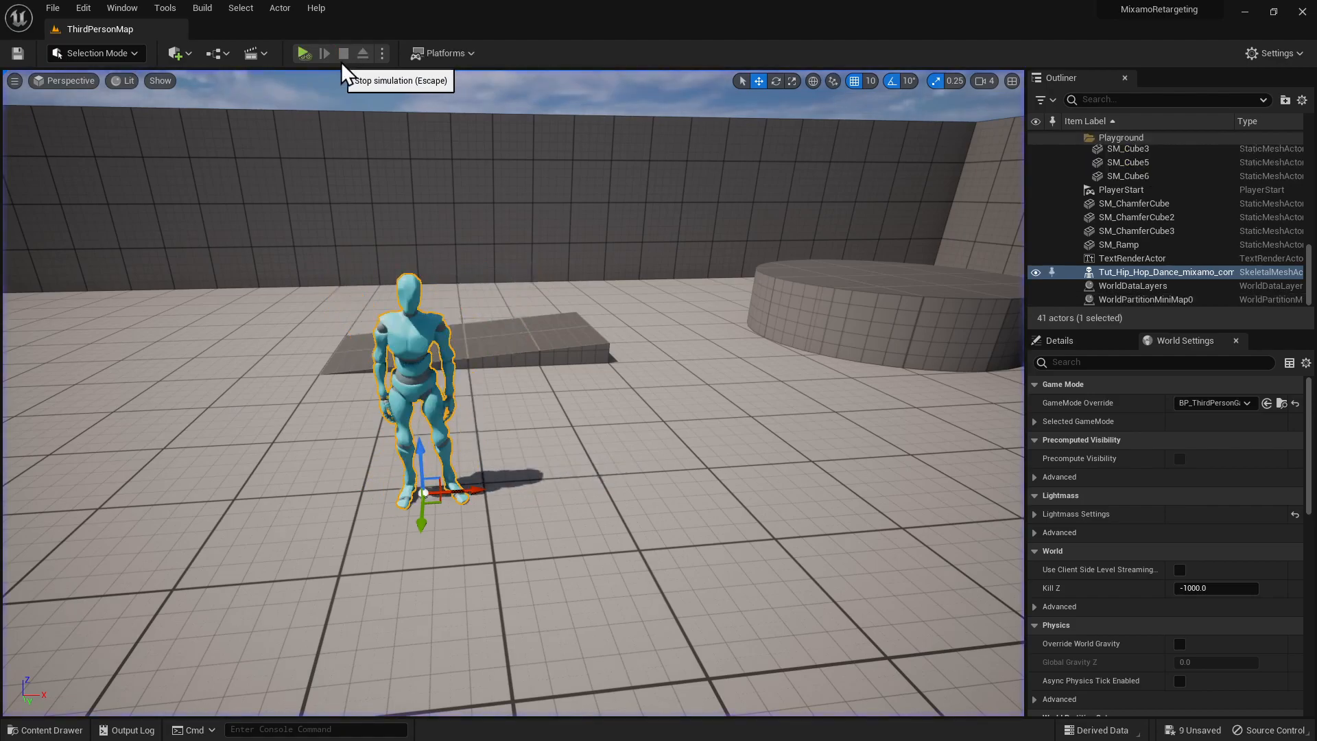
Step: Create an IK Rig in the CustomCharacter folder based on the Y_Bot skeletal mesh
key(ctrl+space)
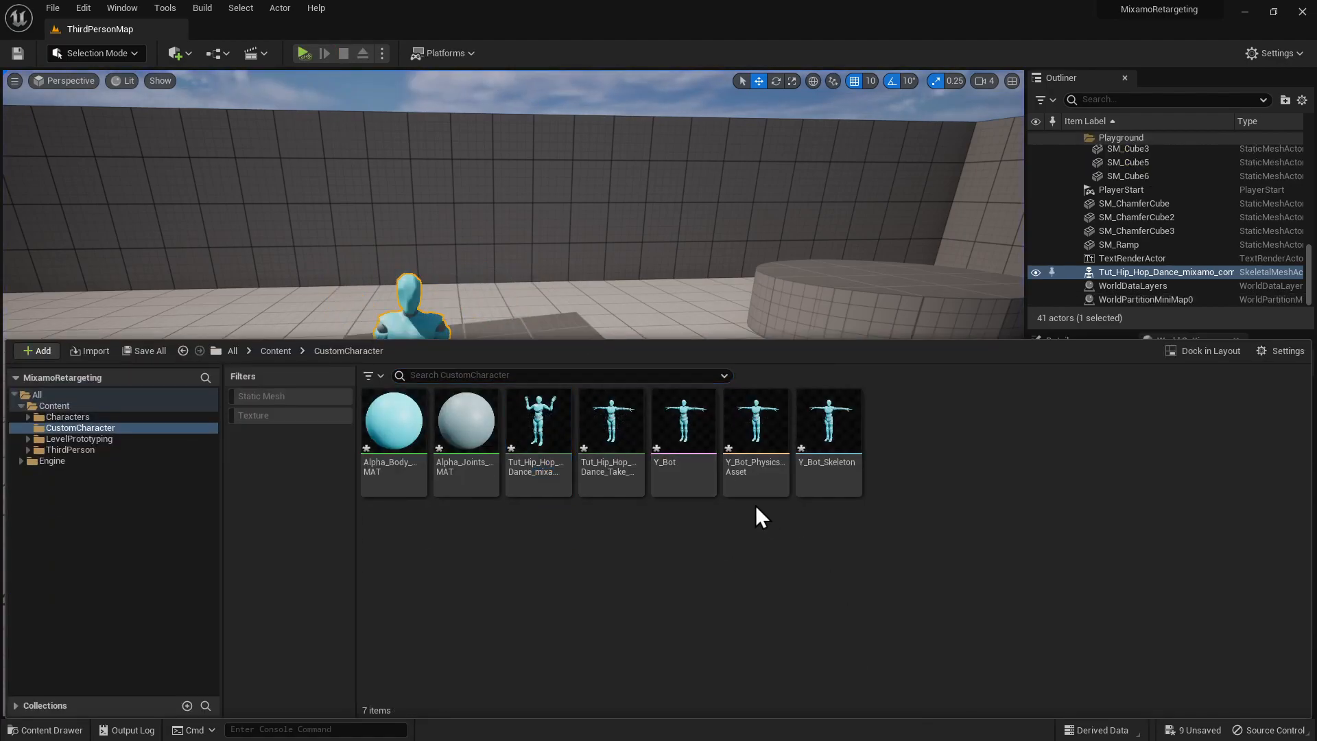
right_click(930, 427)
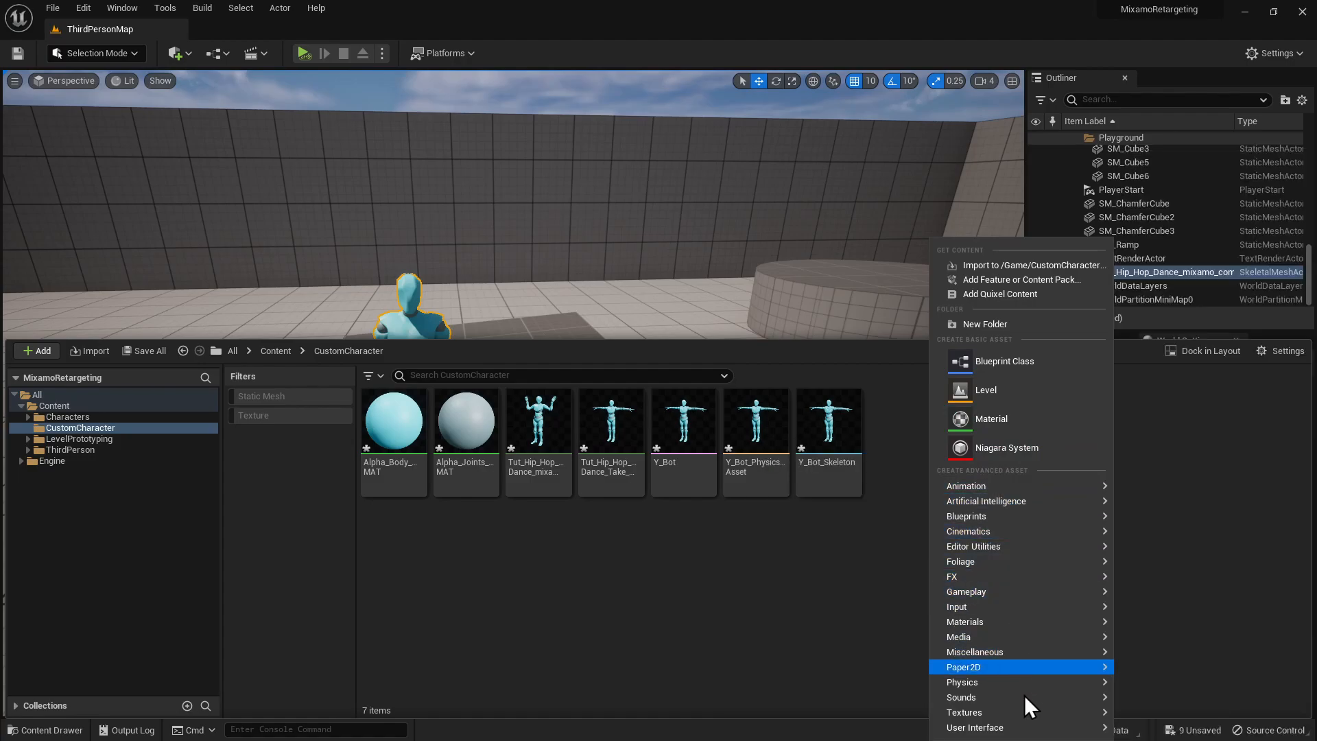
mouse_move(1029, 716)
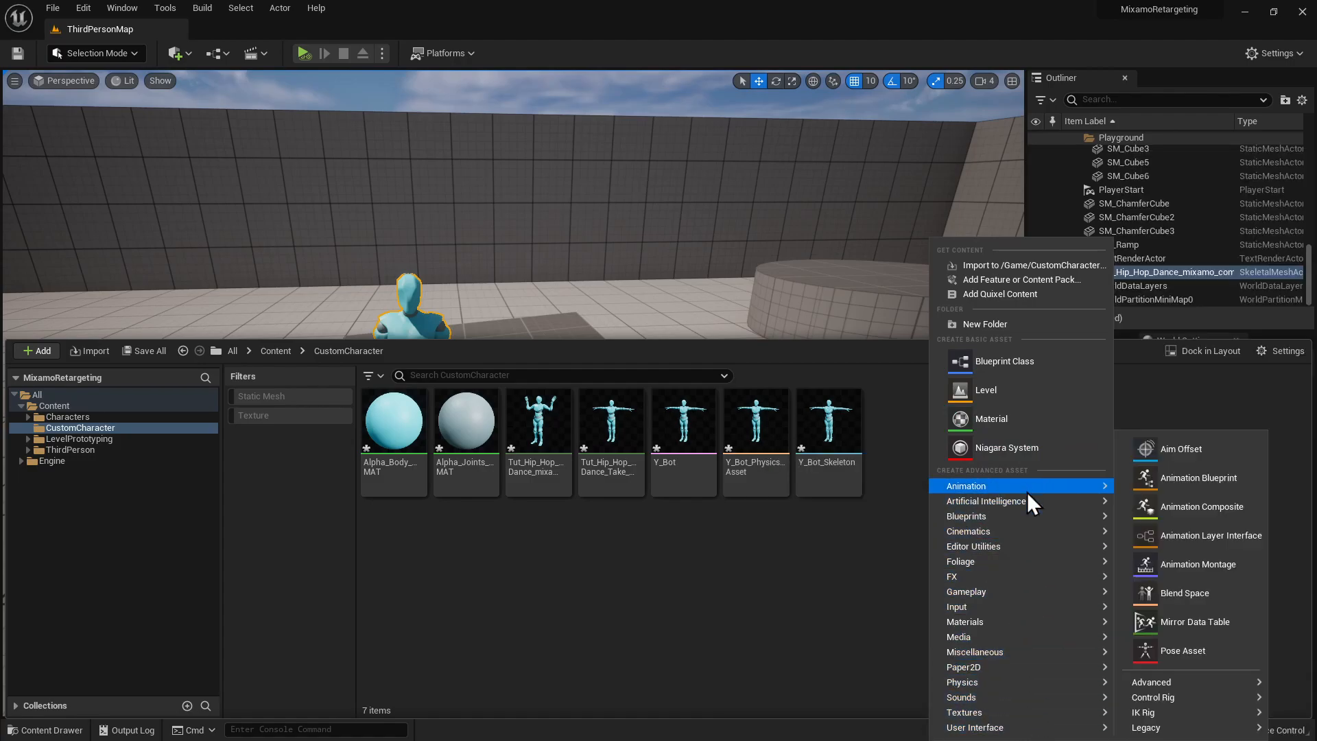
mouse_move(1205, 698)
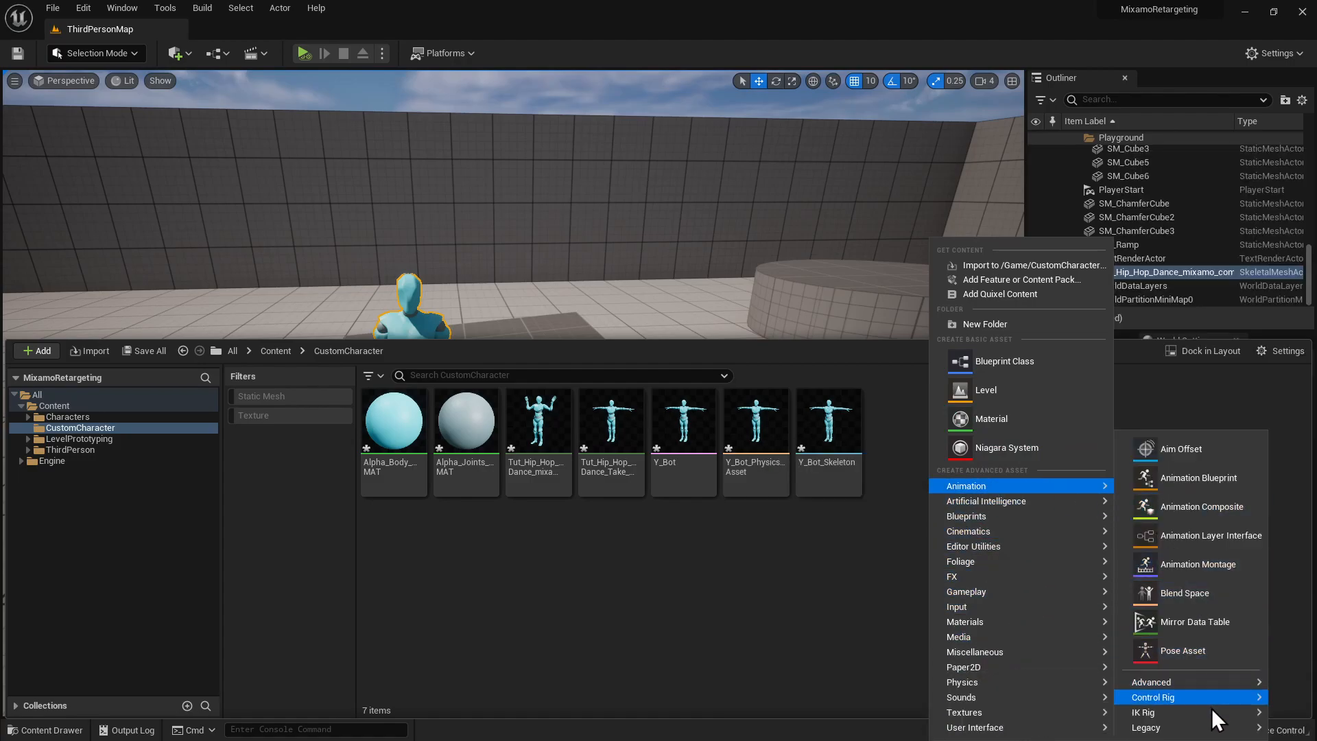
click(1088, 719)
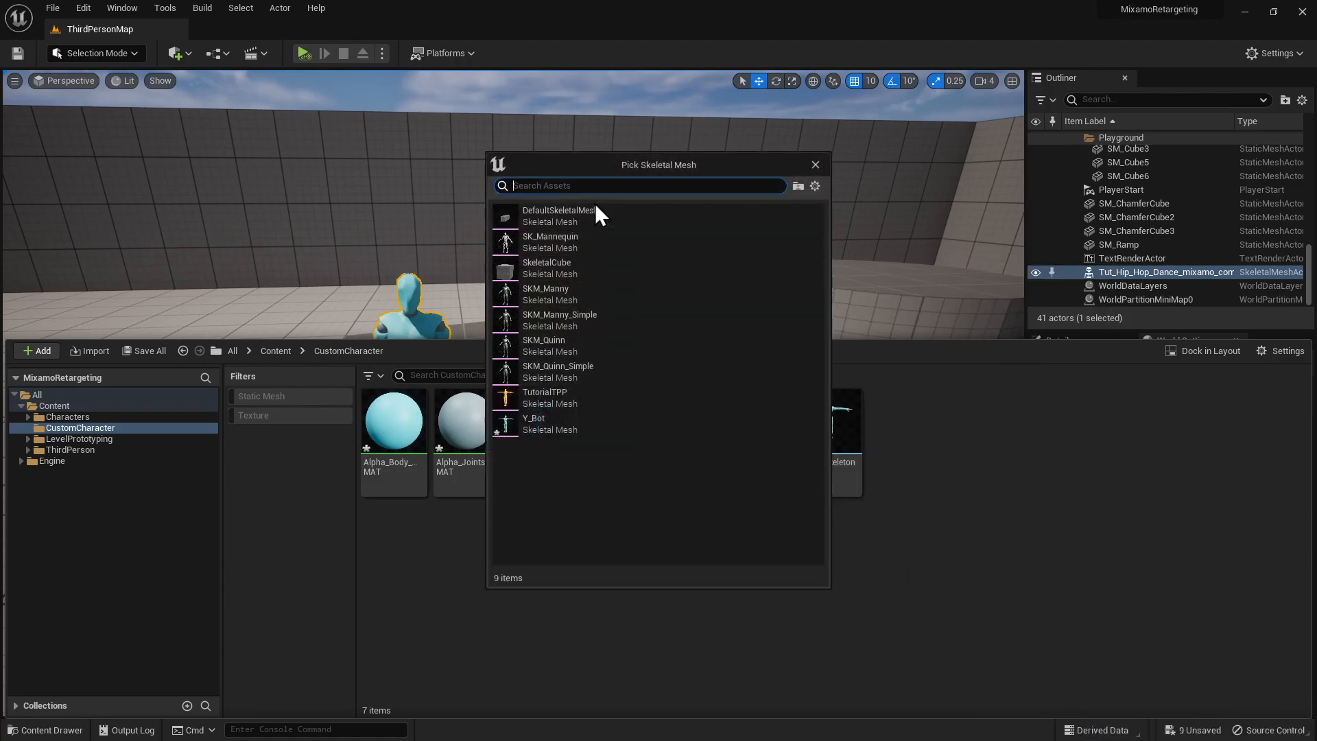
click(585, 422)
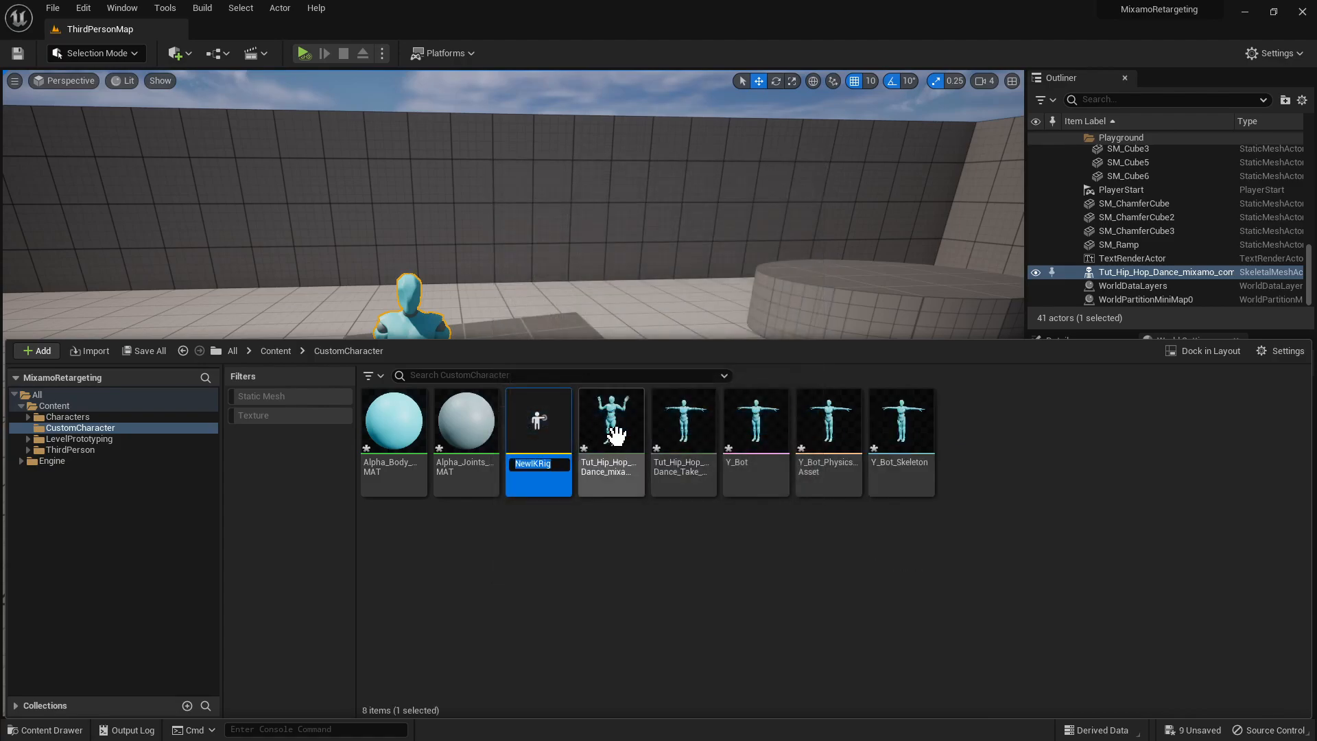
Step: Name the new IK Rig Mixamo_IKRIG and open it for editing
text(Mixamo)
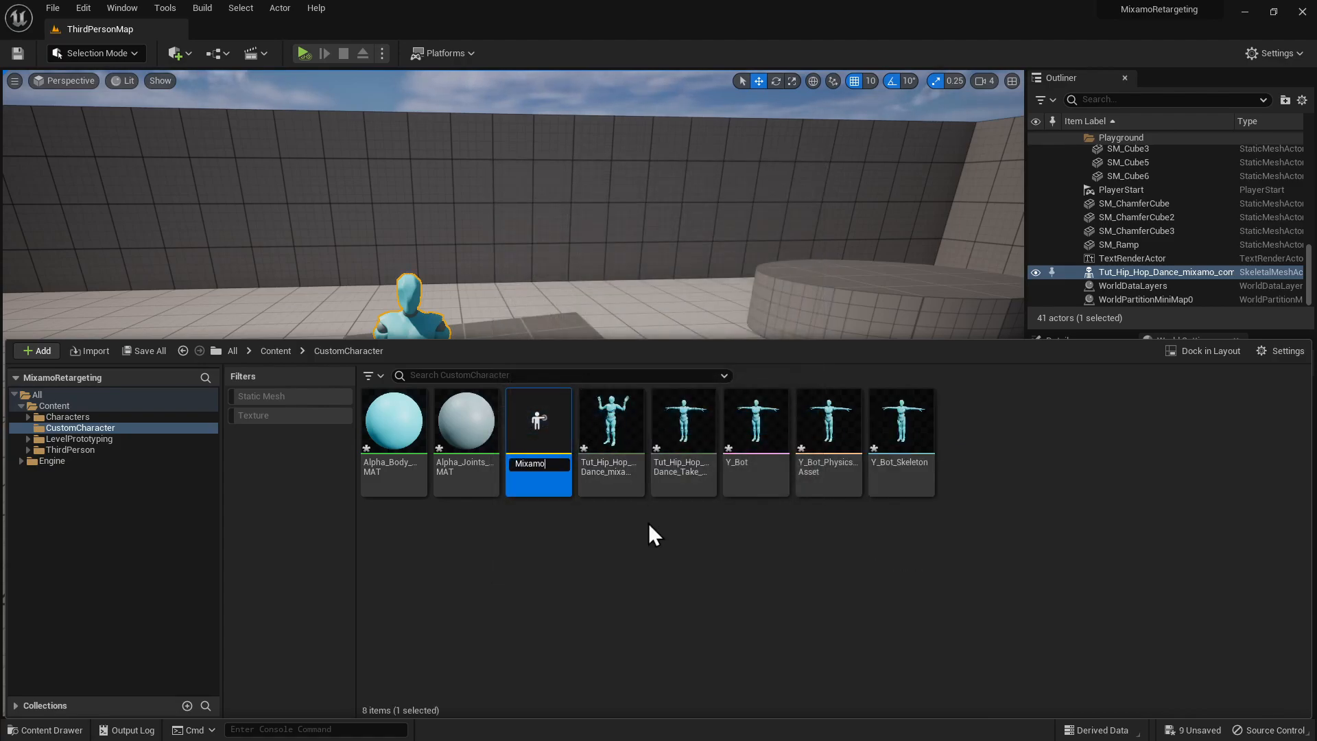
text(_IKRIG)
key(Return)
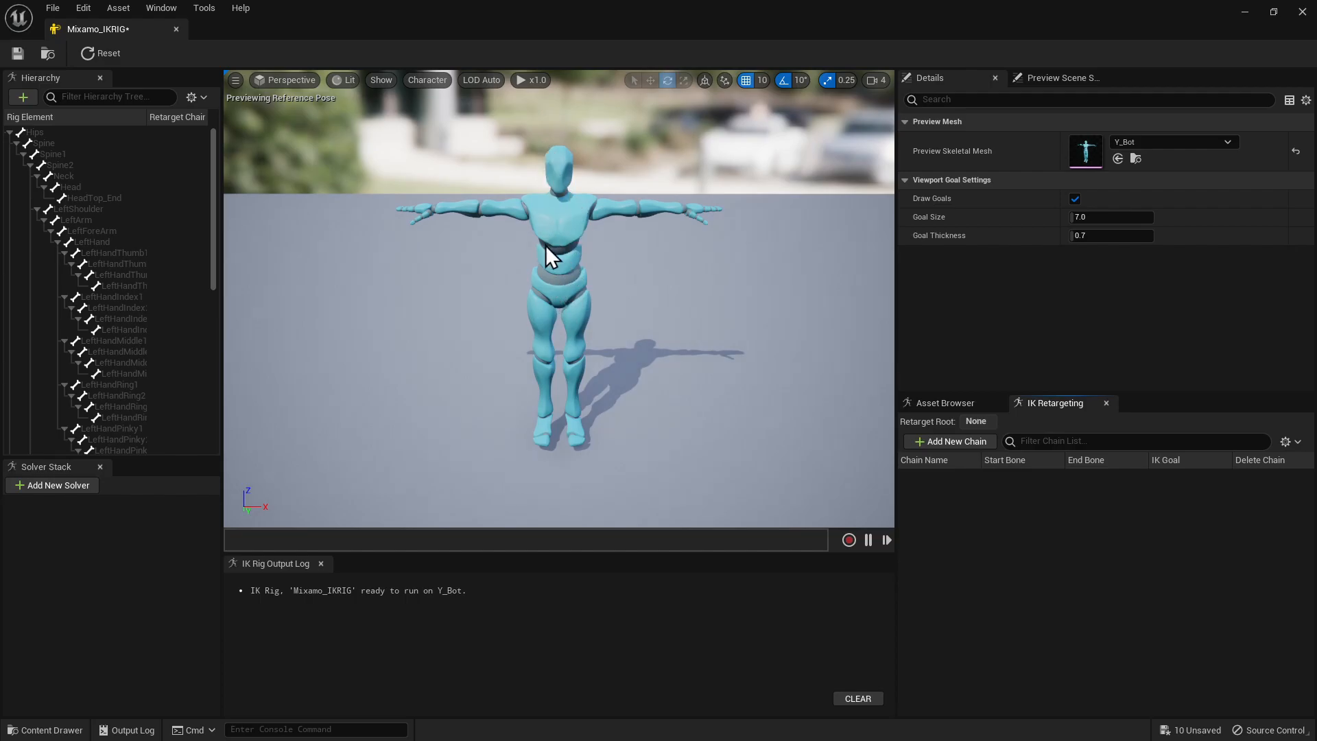
Step: Set the Hips bone as the retarget root of the IK Rig
click(58, 142)
click(48, 133)
right_click(48, 134)
click(36, 136)
right_click(36, 136)
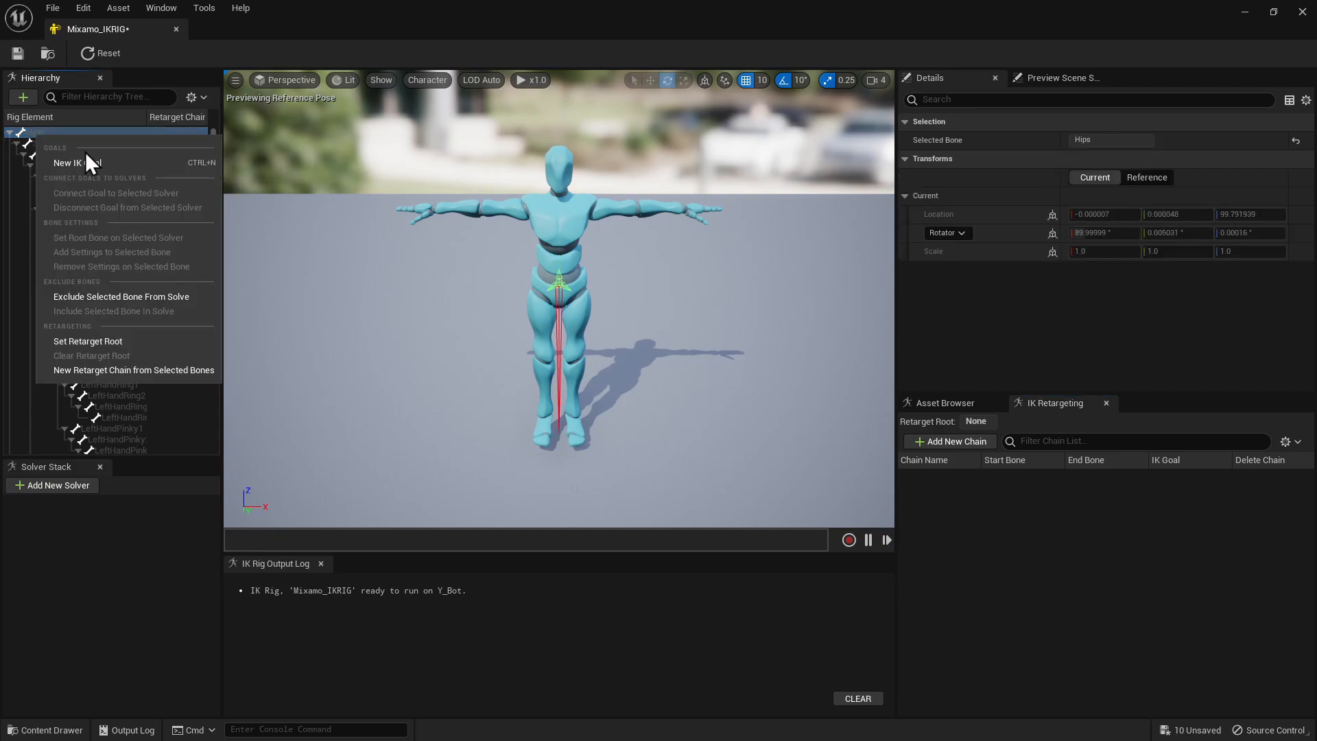
click(123, 347)
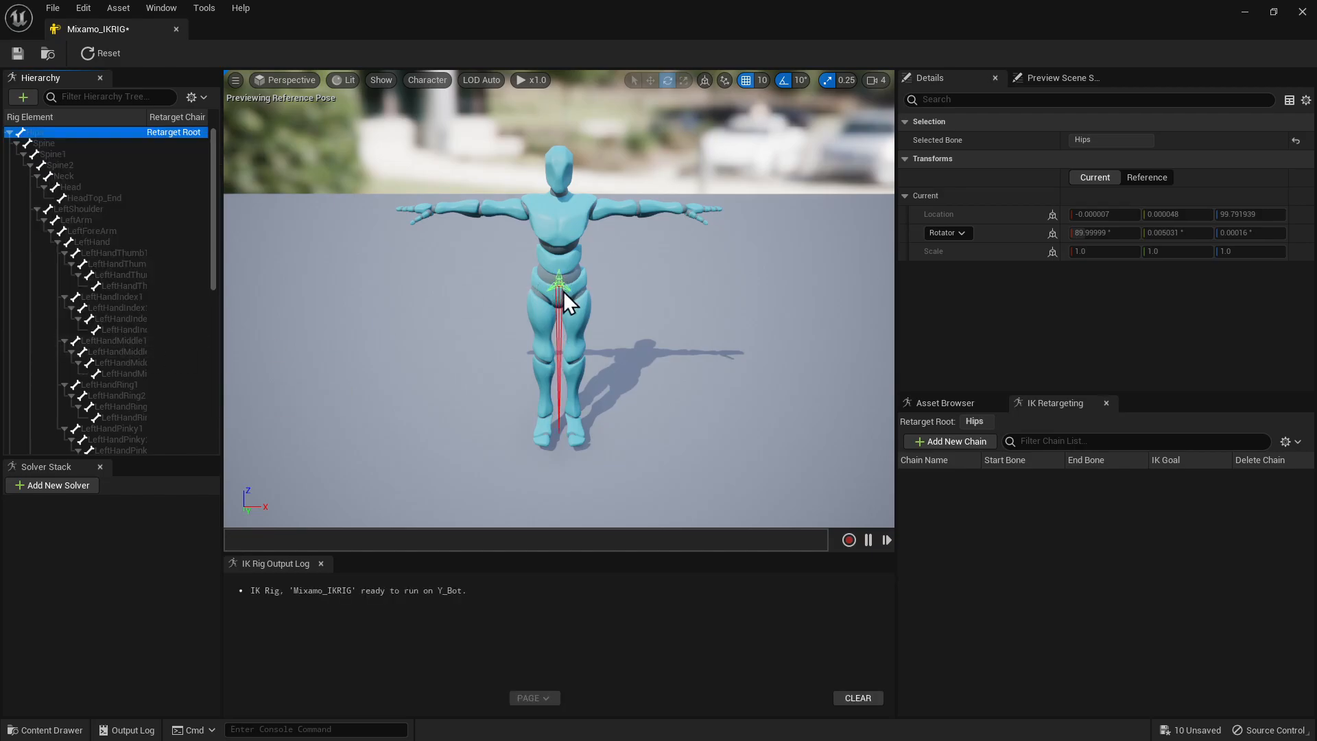
Step: Add a retarget chain named Spine without an IK goal, running from the Spine bone to Spine2
click(68, 146)
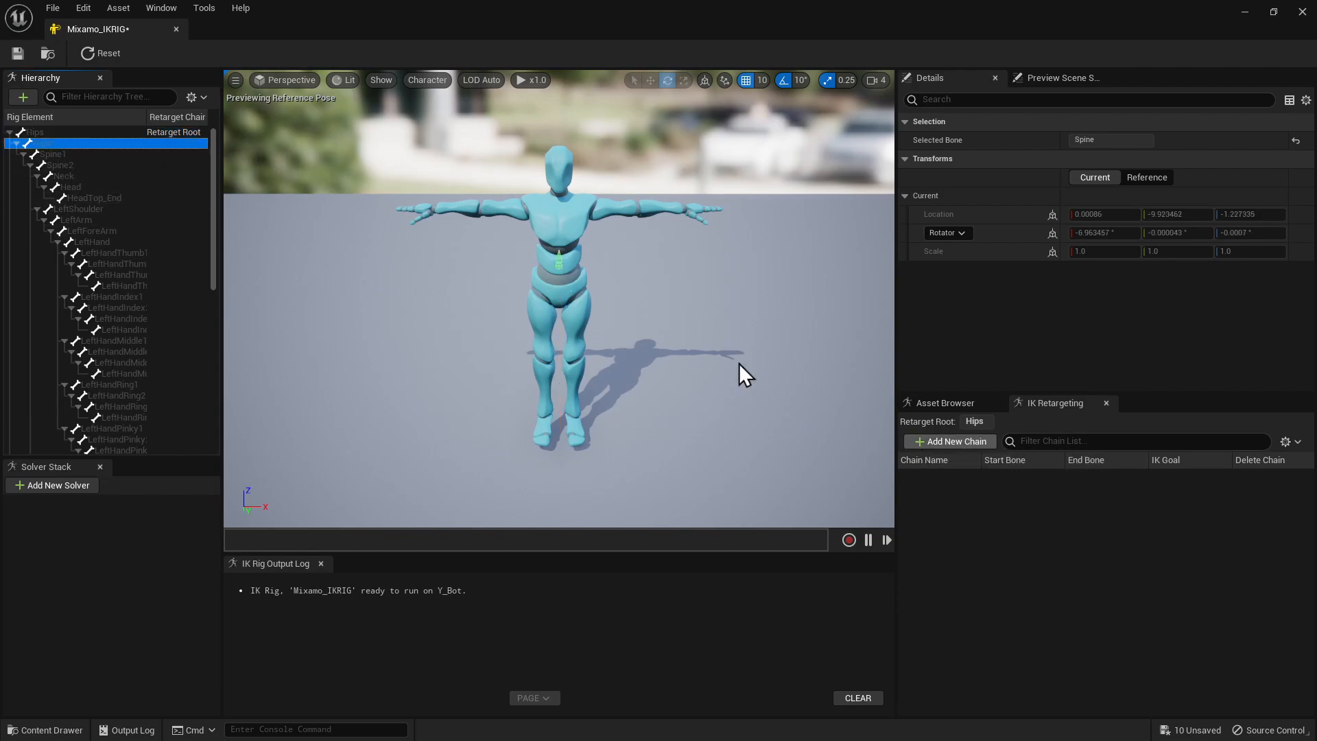
click(951, 441)
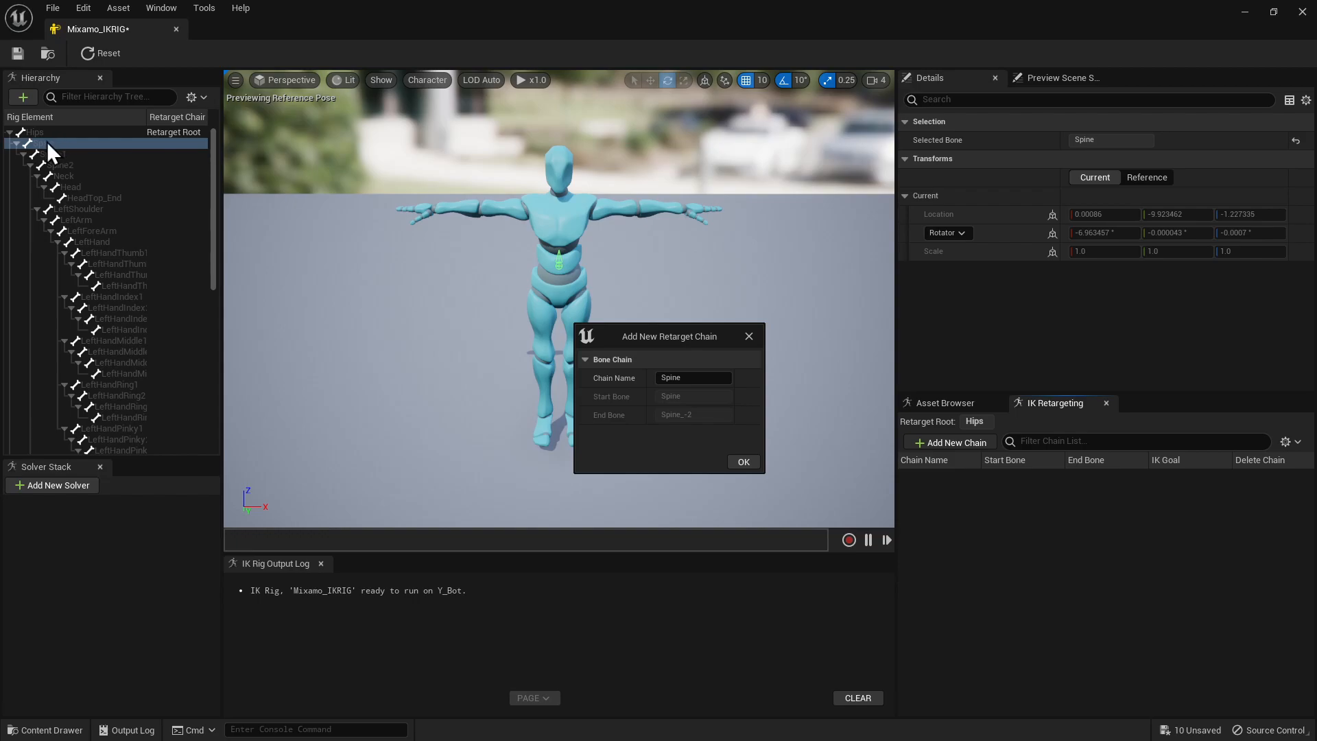
click(744, 460)
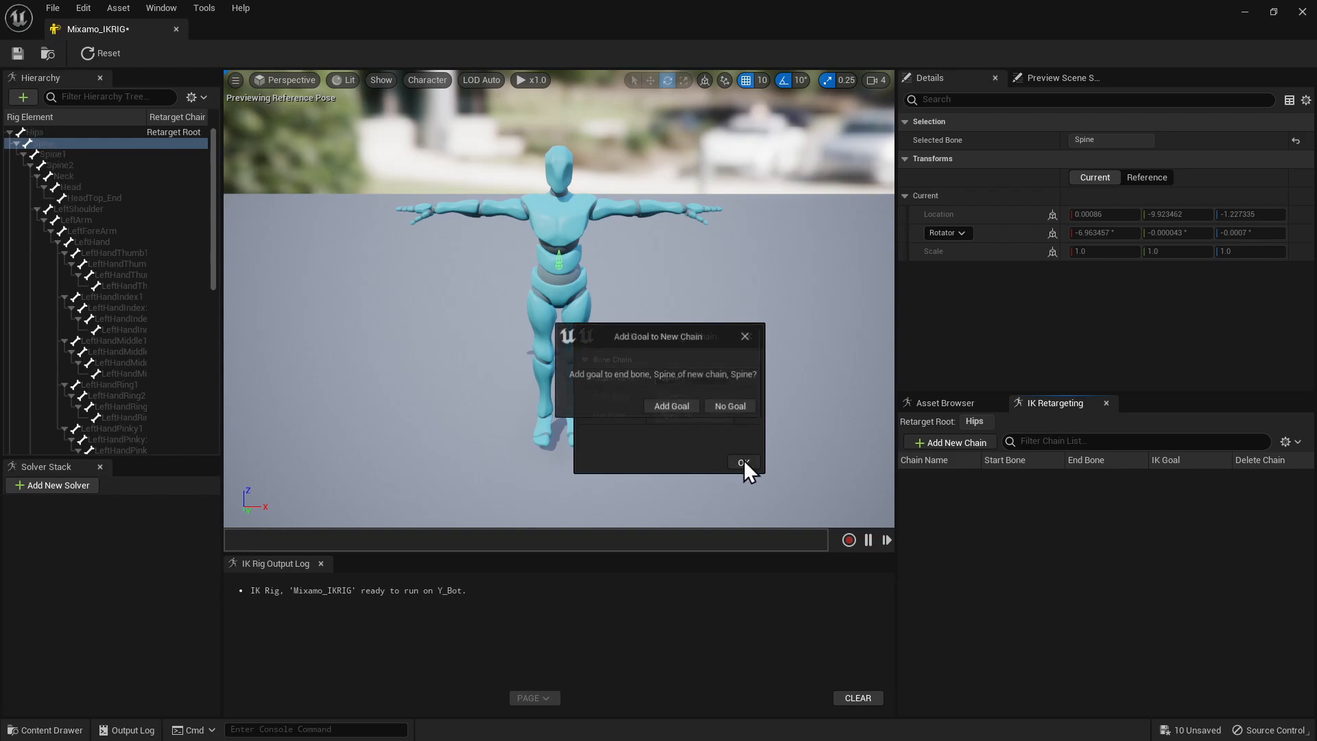
click(731, 407)
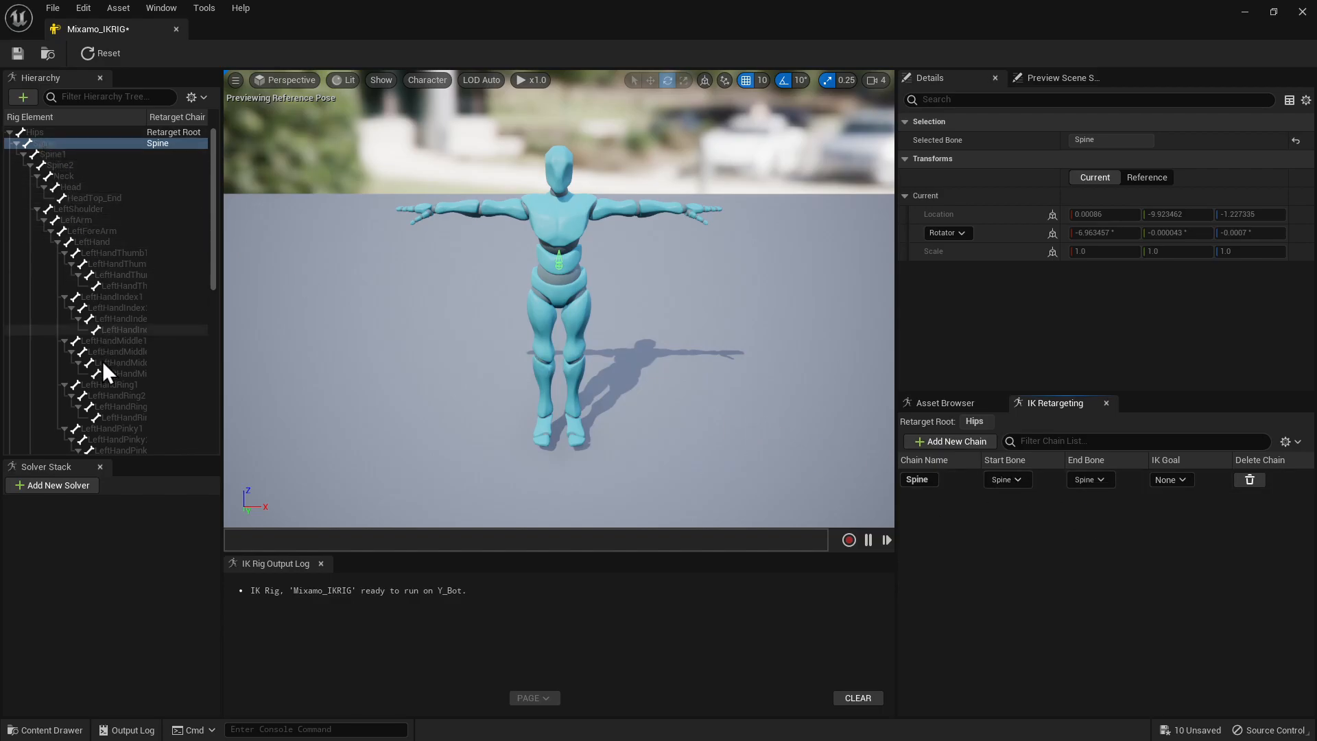
click(44, 142)
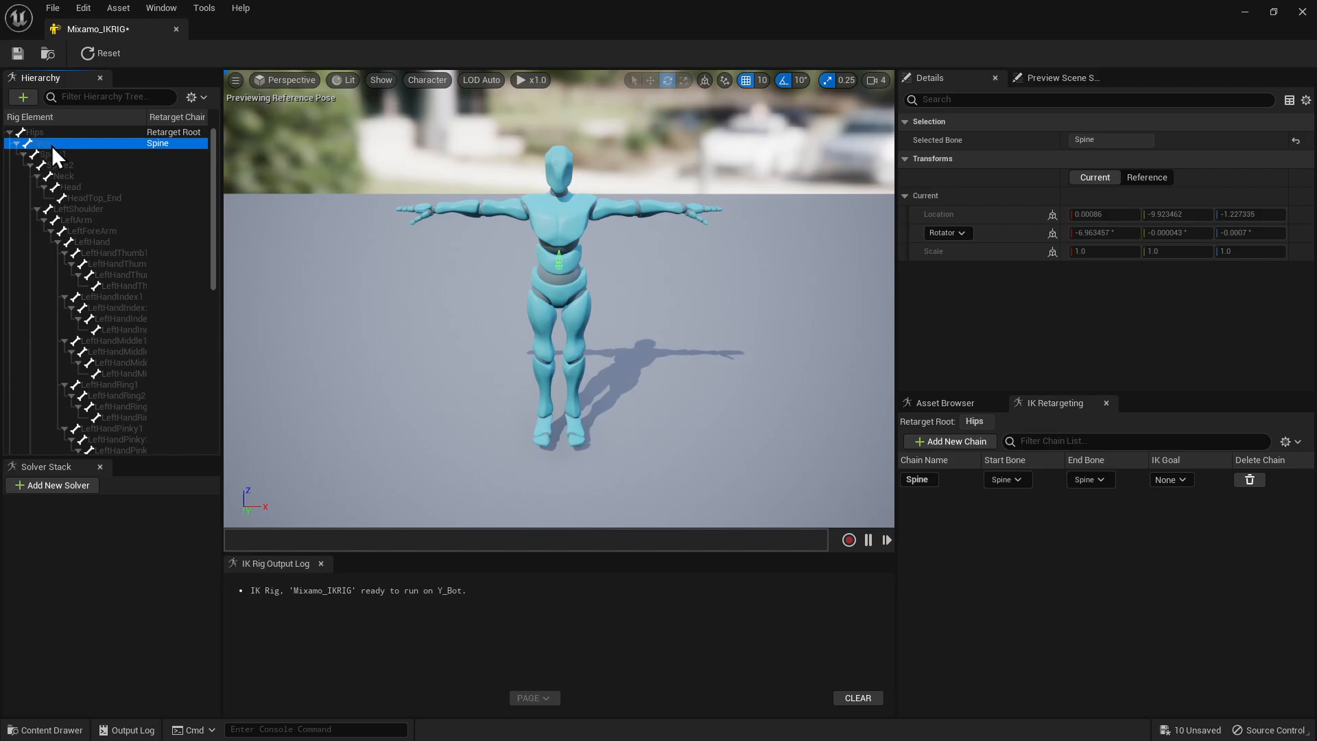
click(85, 166)
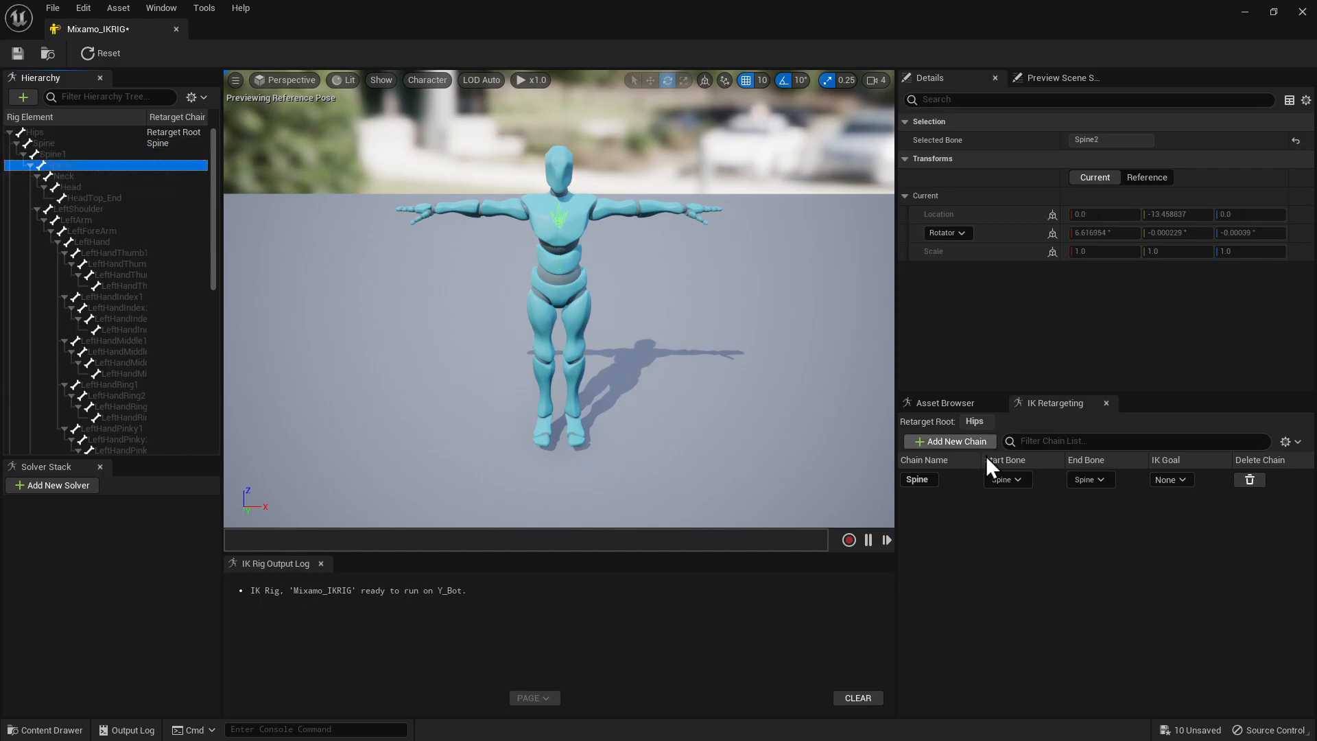
click(1096, 479)
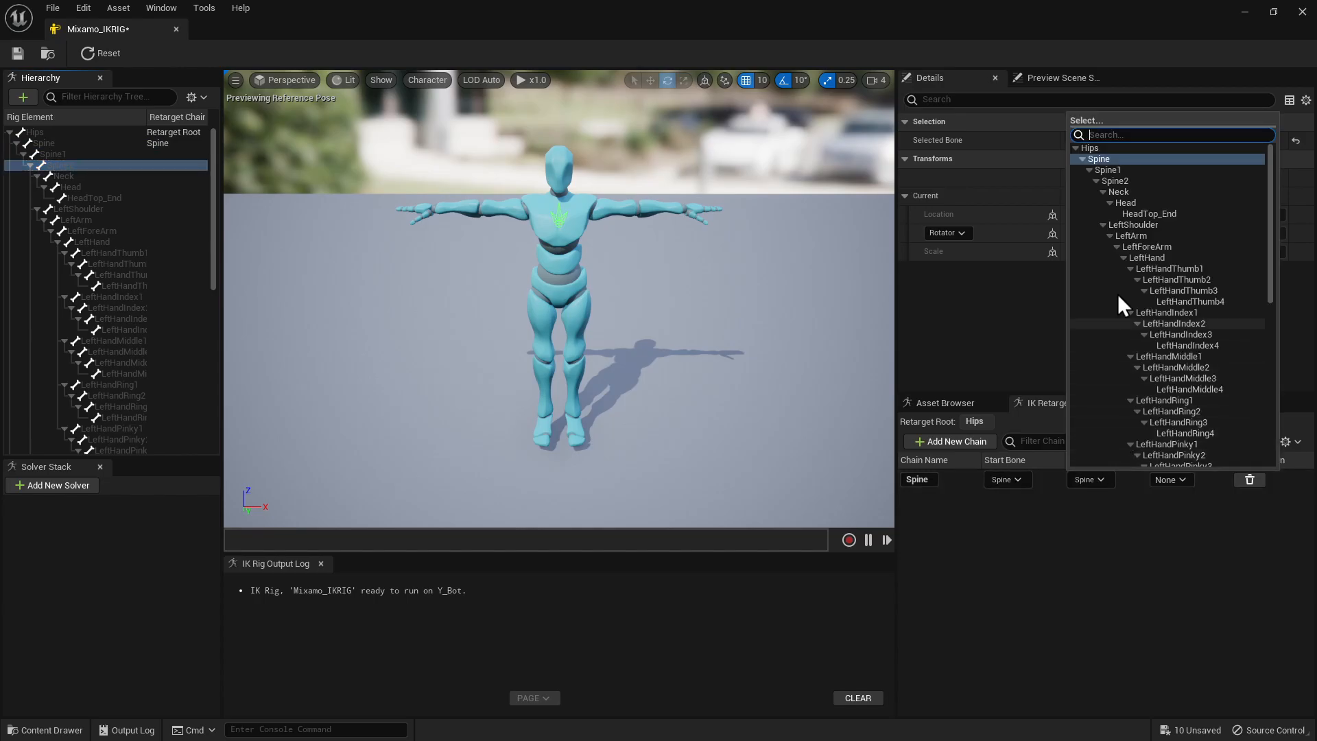
click(1113, 181)
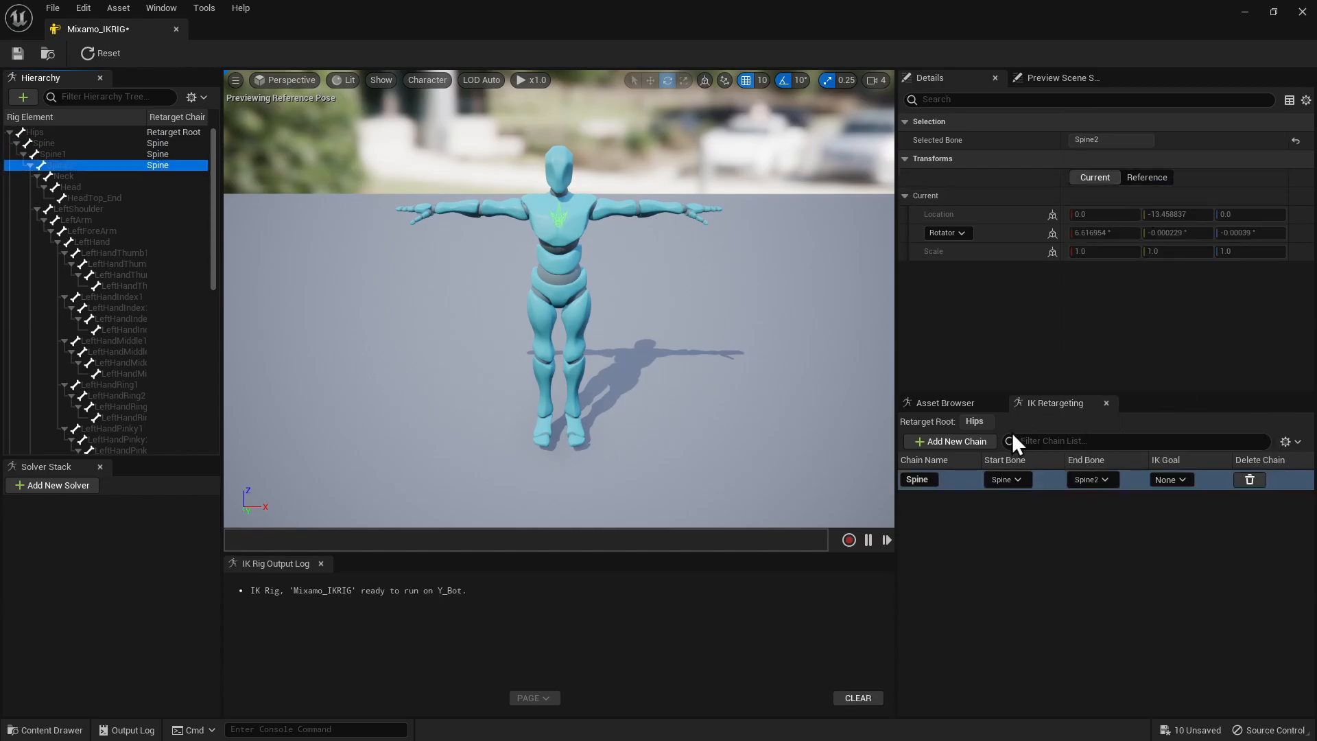
Step: Add a retarget chain named Neck without an IK goal, running from the Neck bone to HeadTop_End
click(93, 177)
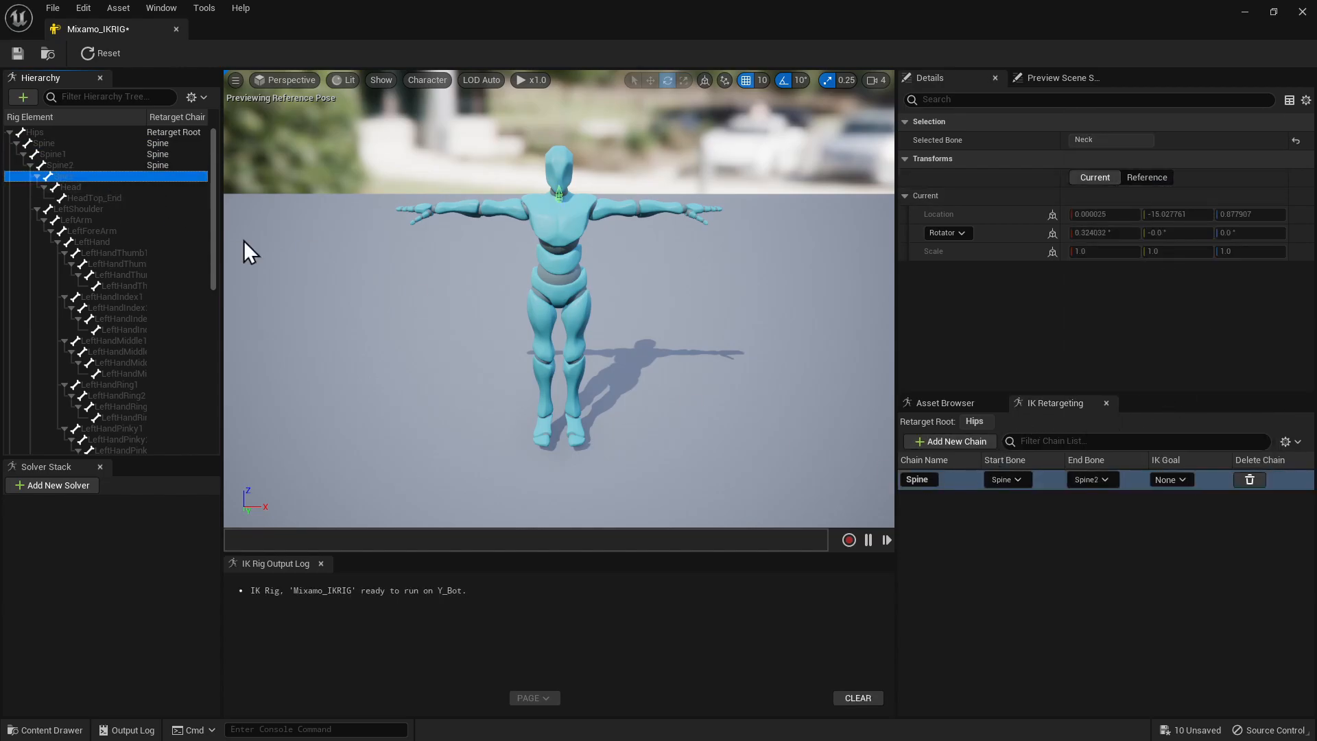
click(983, 444)
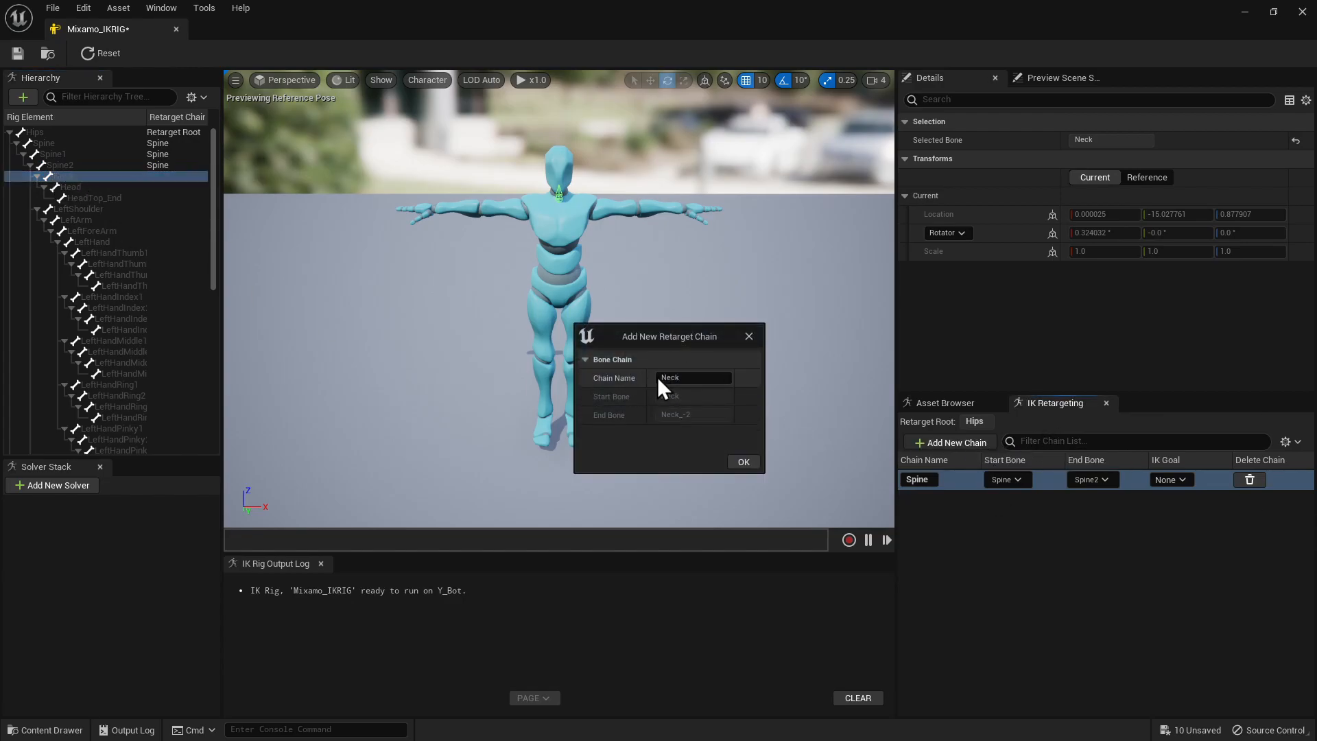
click(744, 459)
click(745, 406)
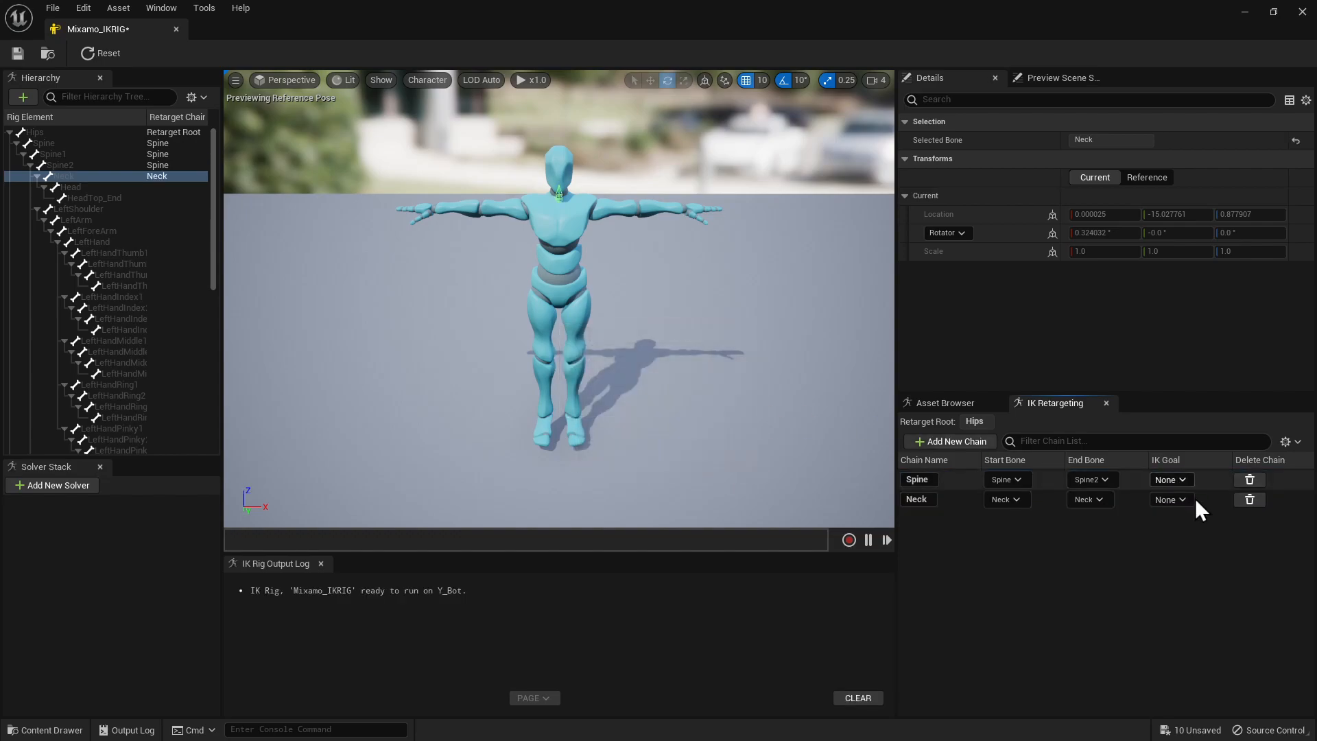
click(1097, 499)
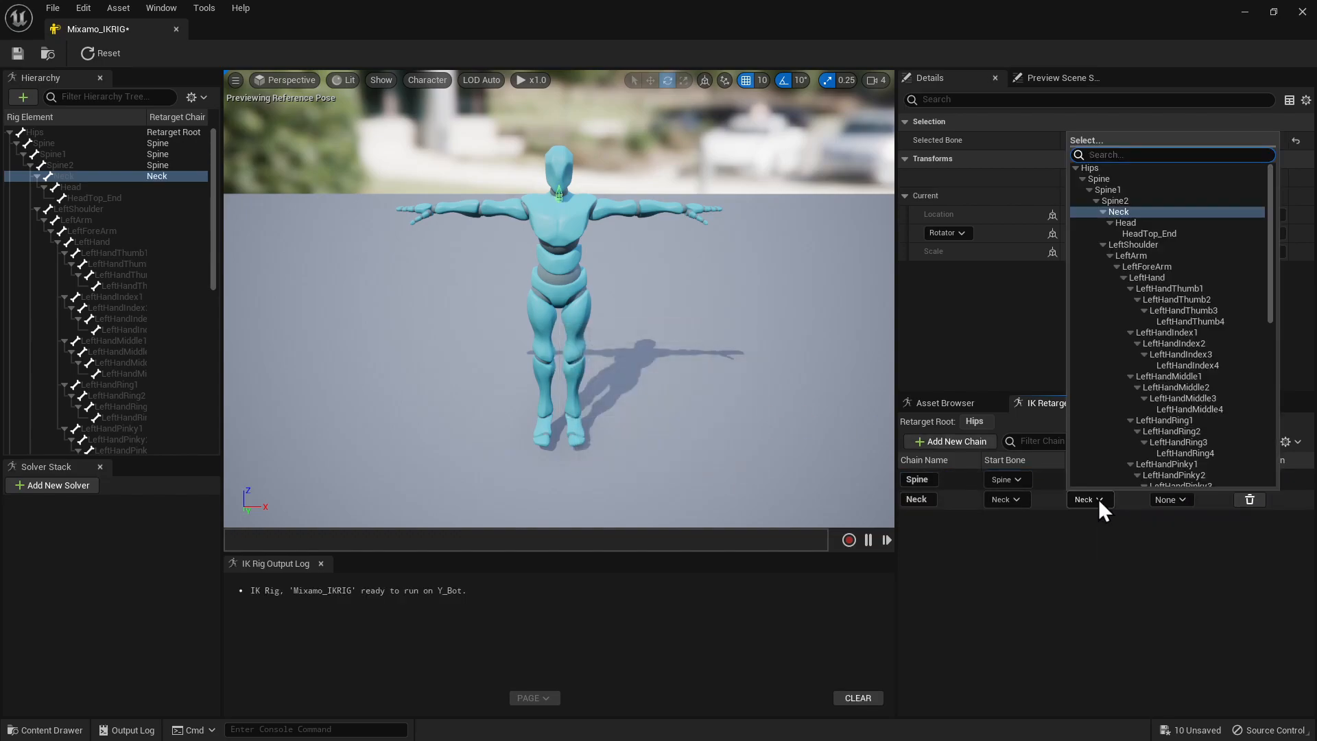
click(1146, 235)
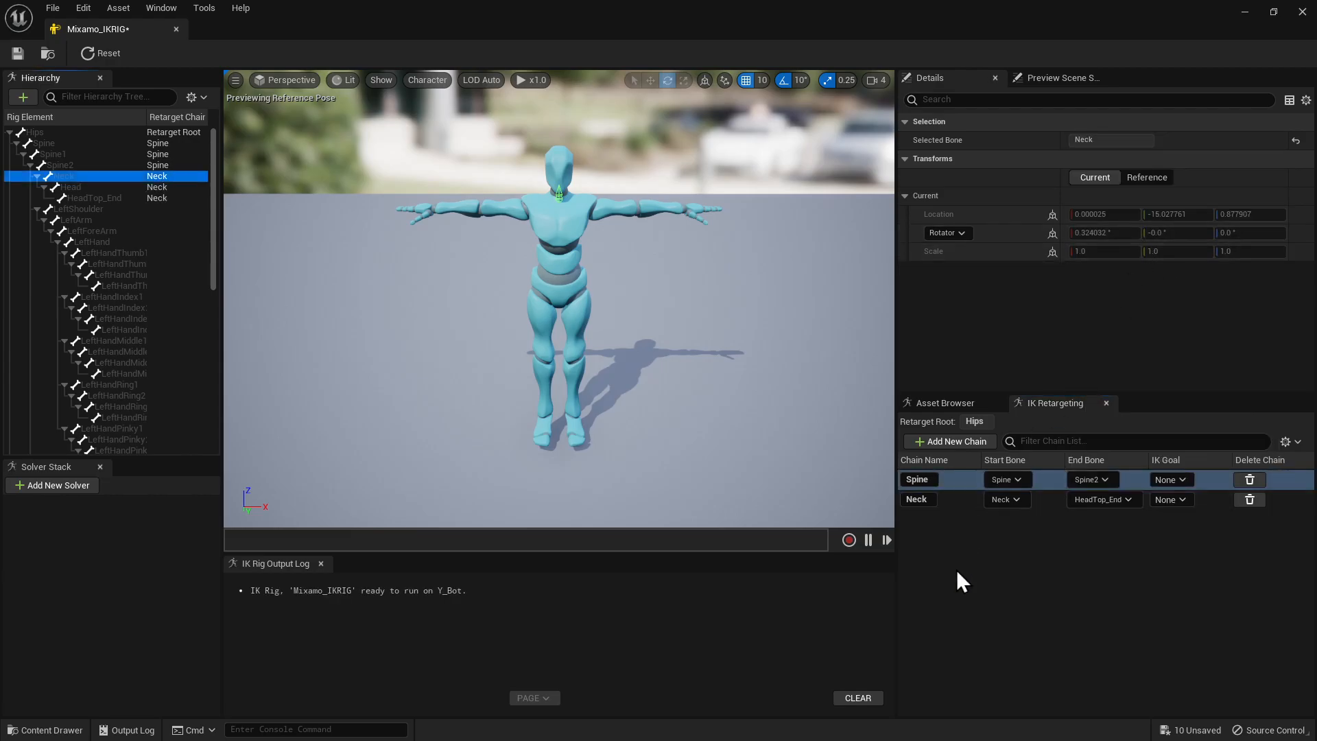
click(968, 442)
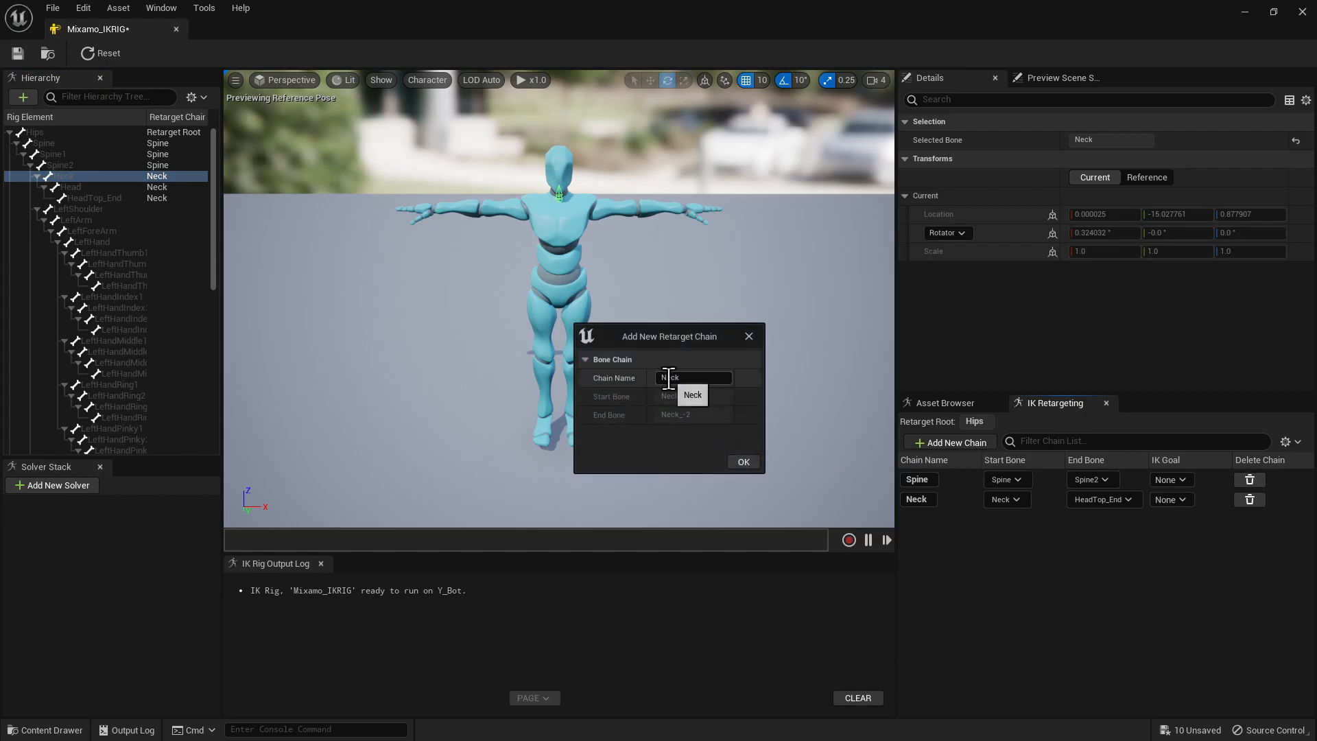
click(750, 337)
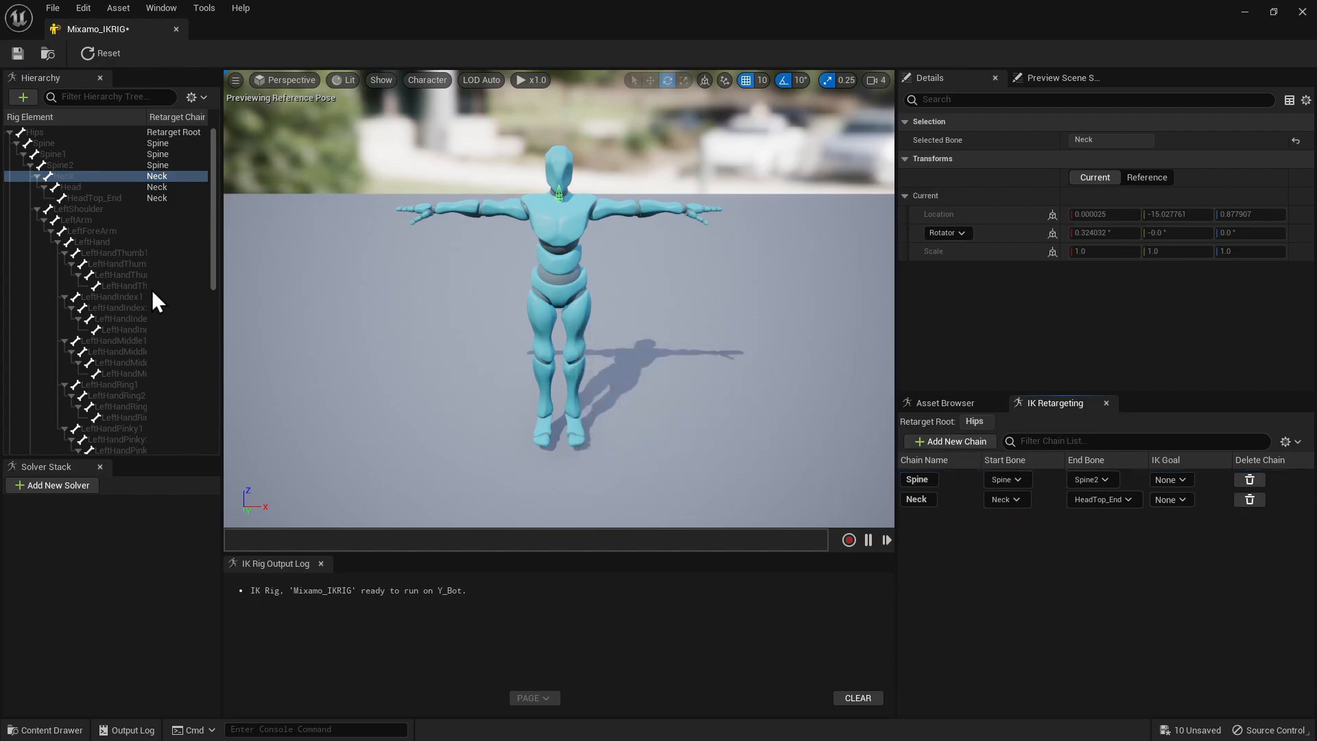
Step: Add a retarget chain named LeftArm without an IK goal, running from the LeftShoulder bone to LeftHand
click(77, 210)
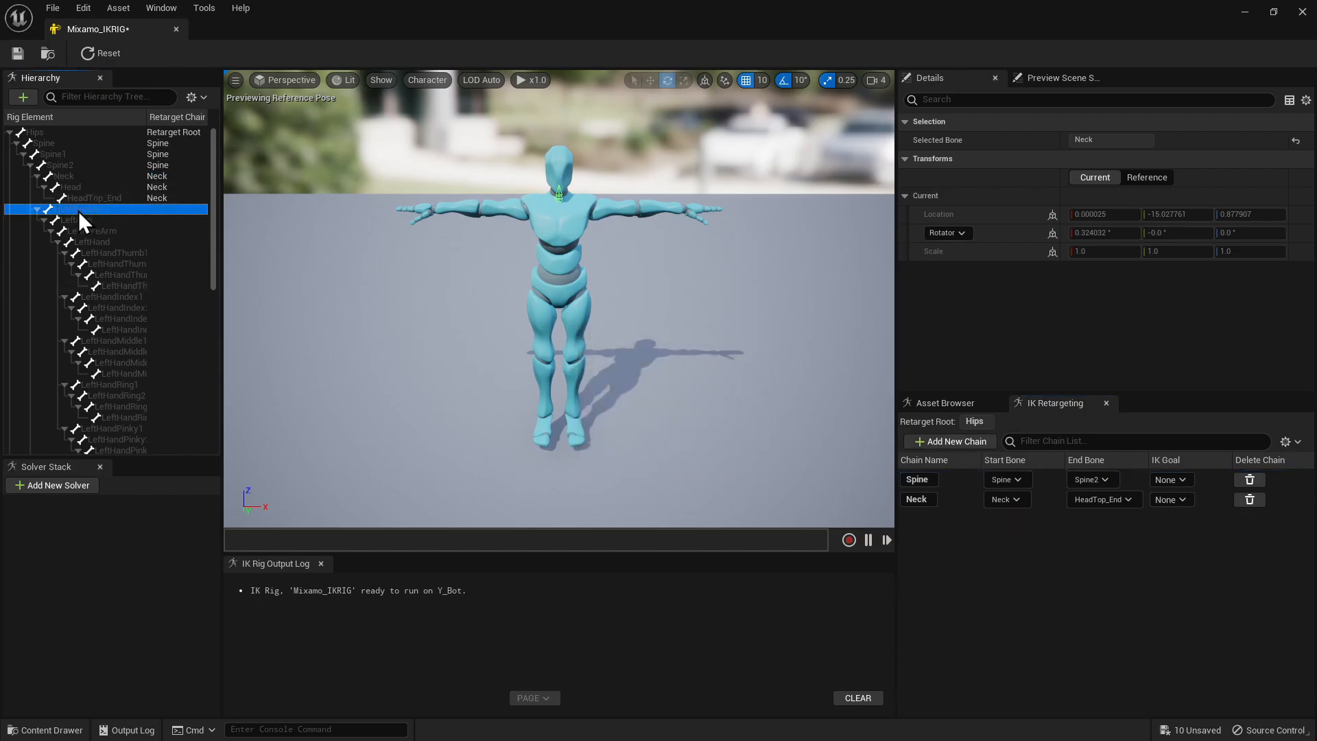
click(965, 441)
click(743, 462)
click(745, 411)
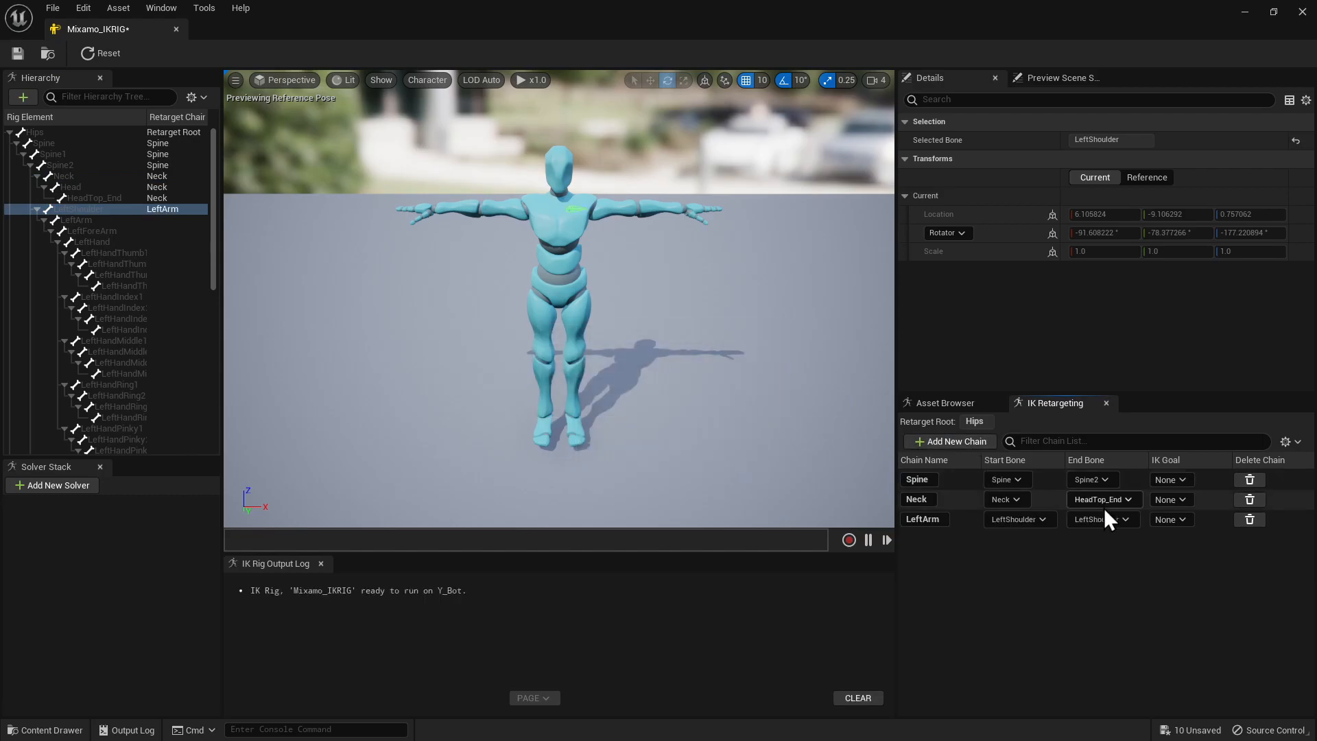
click(1129, 519)
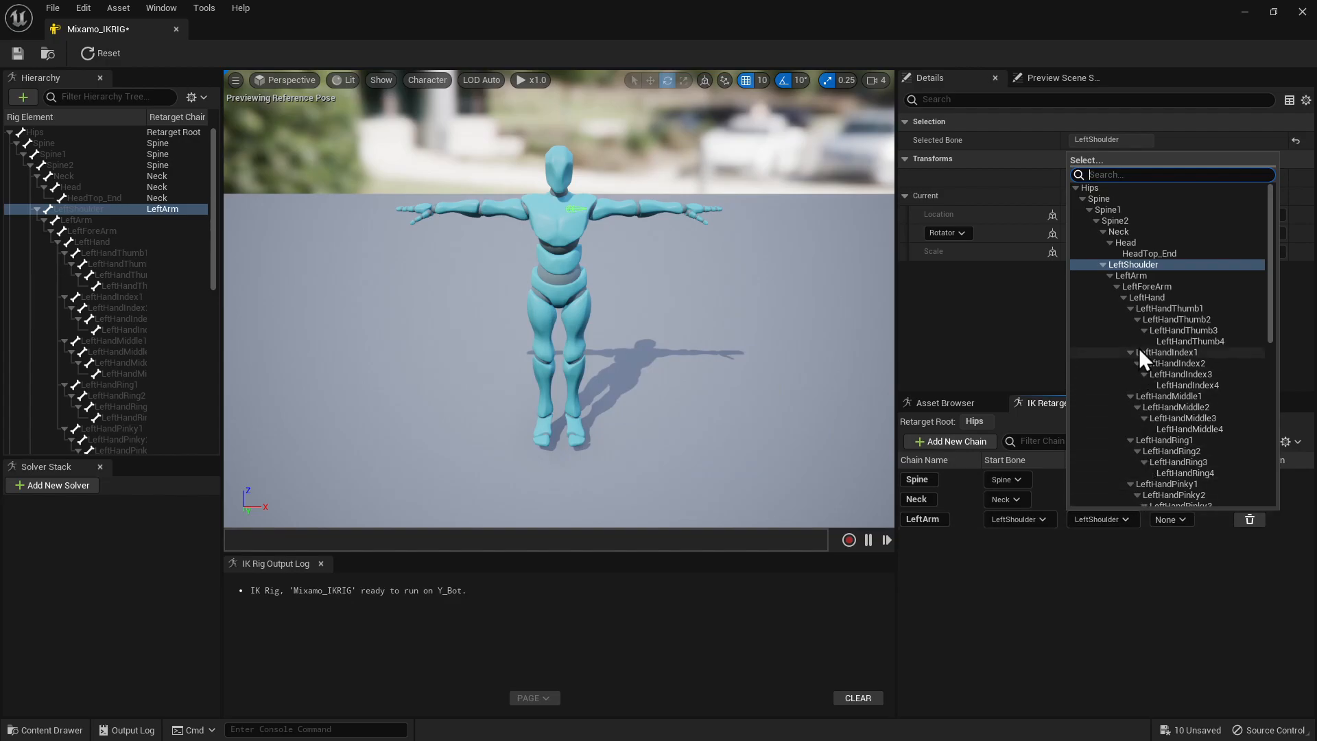
click(1158, 296)
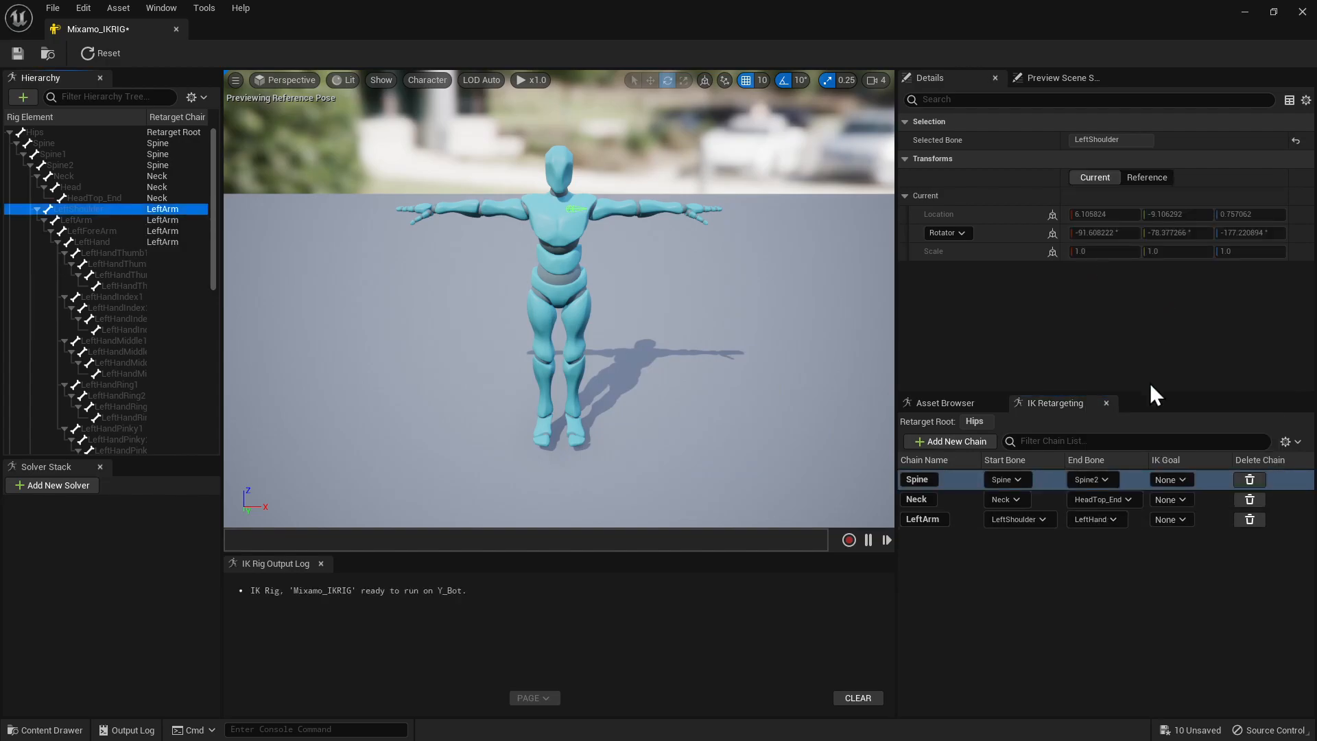
click(1084, 599)
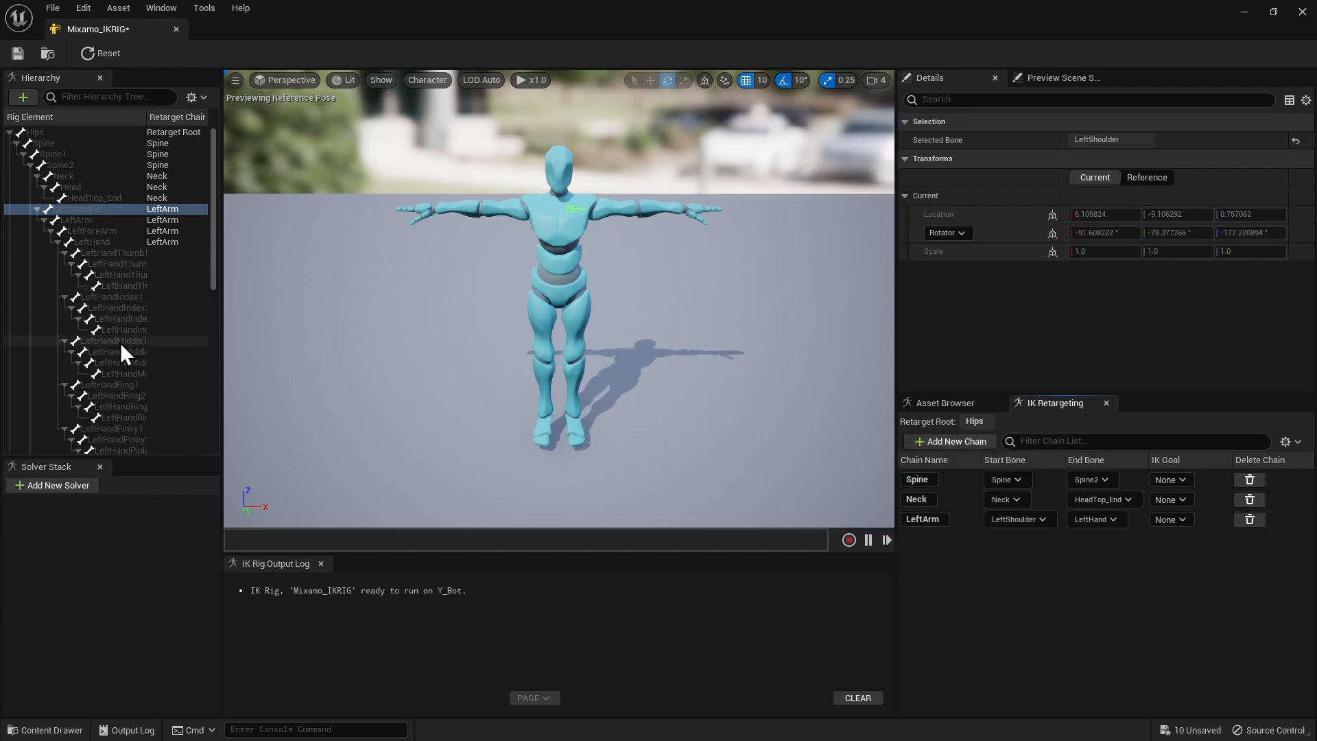
Step: Add a retarget chain named RightArm without an IK goal, running from the RightShoulder bone to RightHand
scroll(133, 336, down, 1)
click(36, 188)
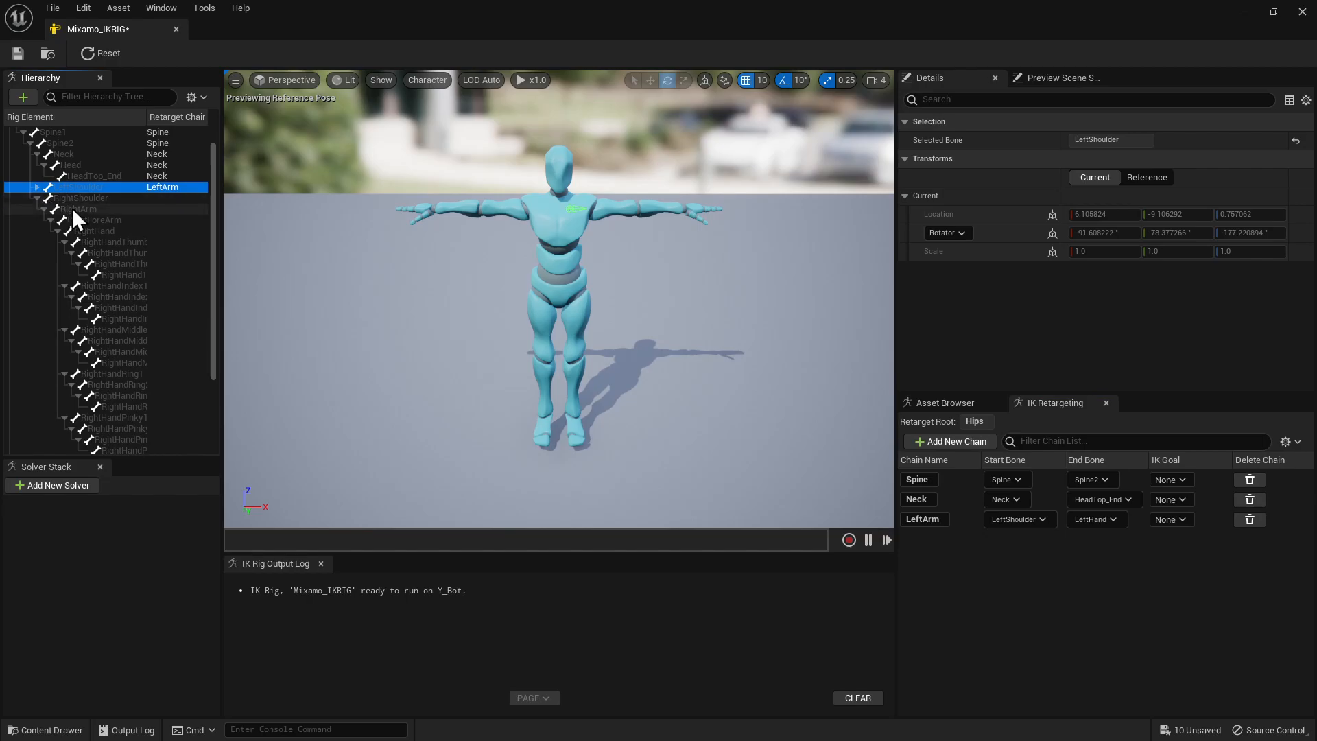
click(92, 198)
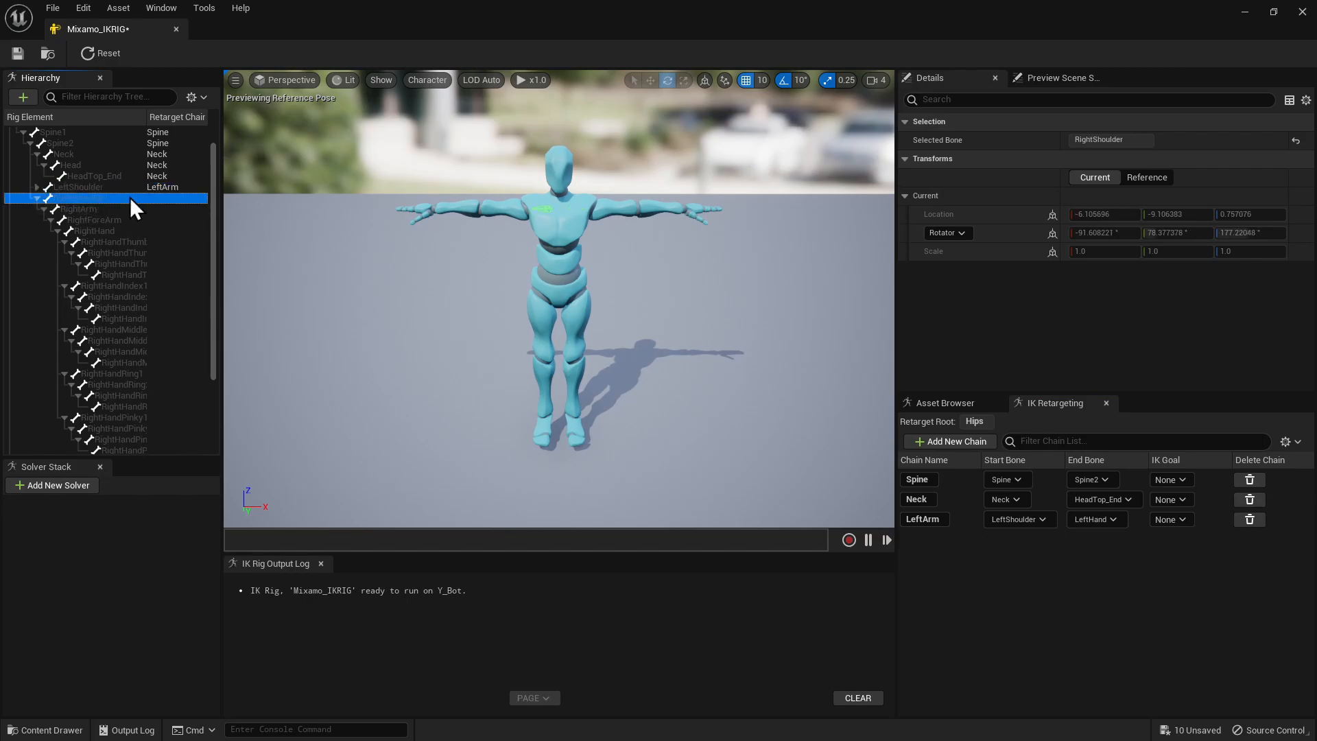
click(970, 440)
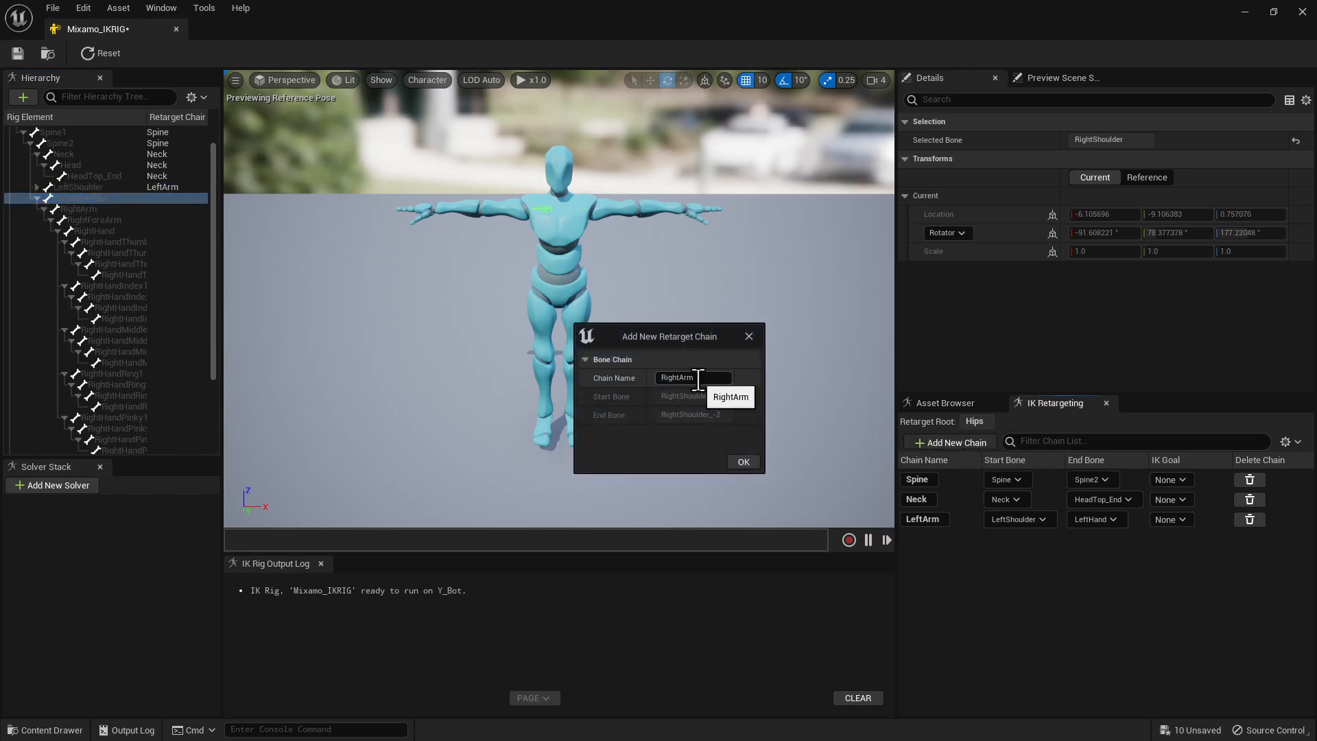
click(743, 461)
click(754, 407)
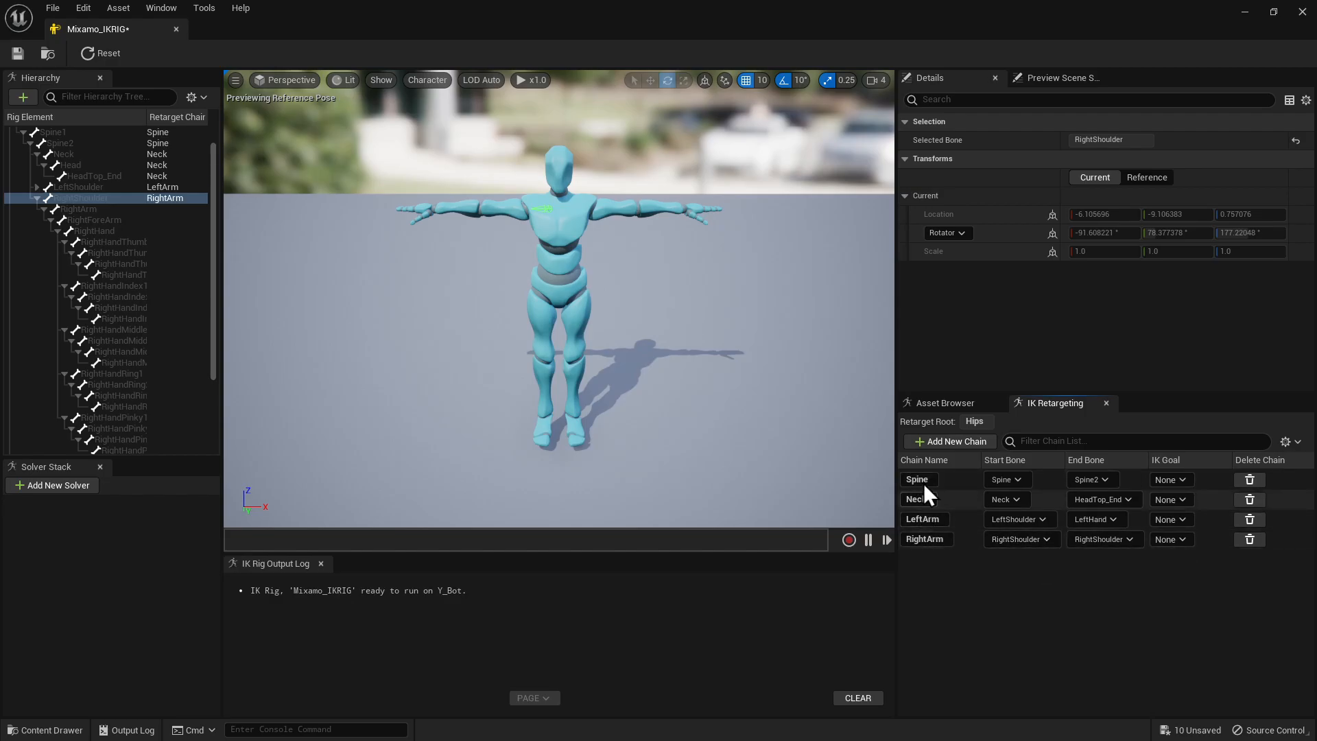
drag(923, 520, 940, 520)
double_click(942, 539)
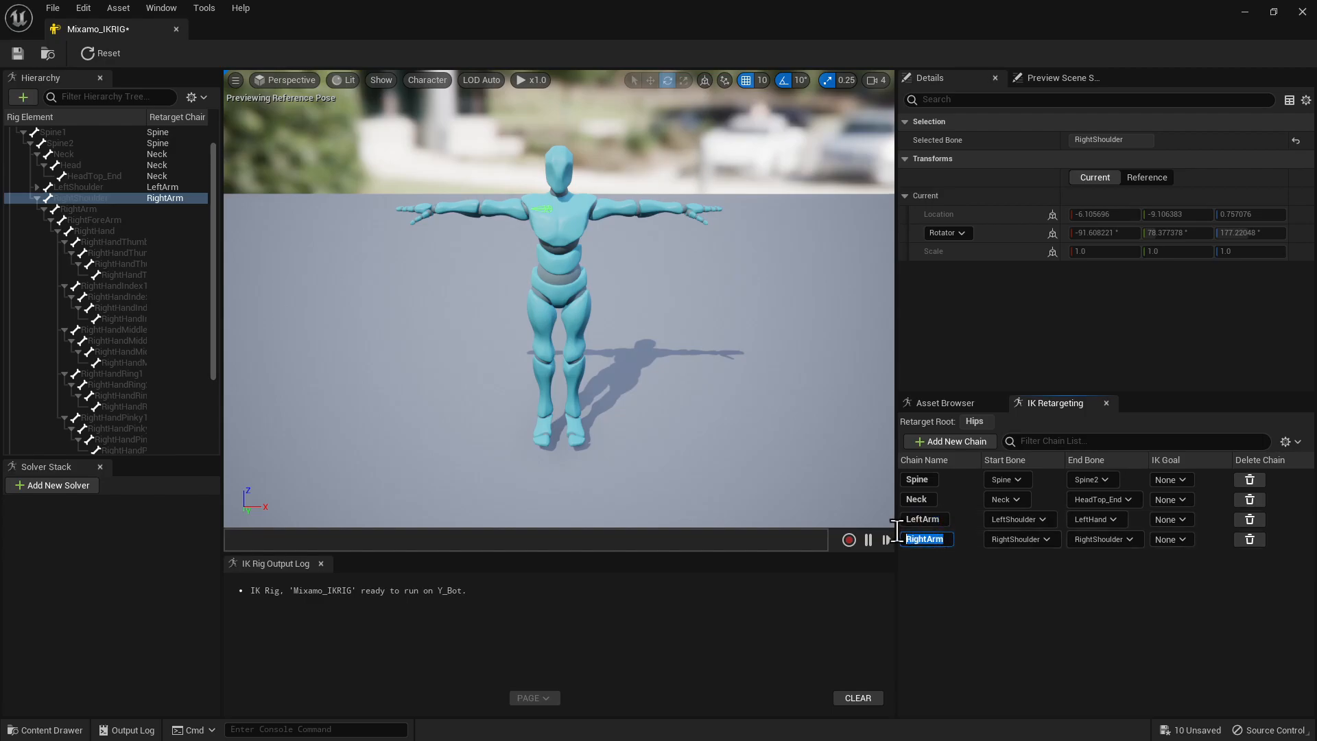
click(1121, 544)
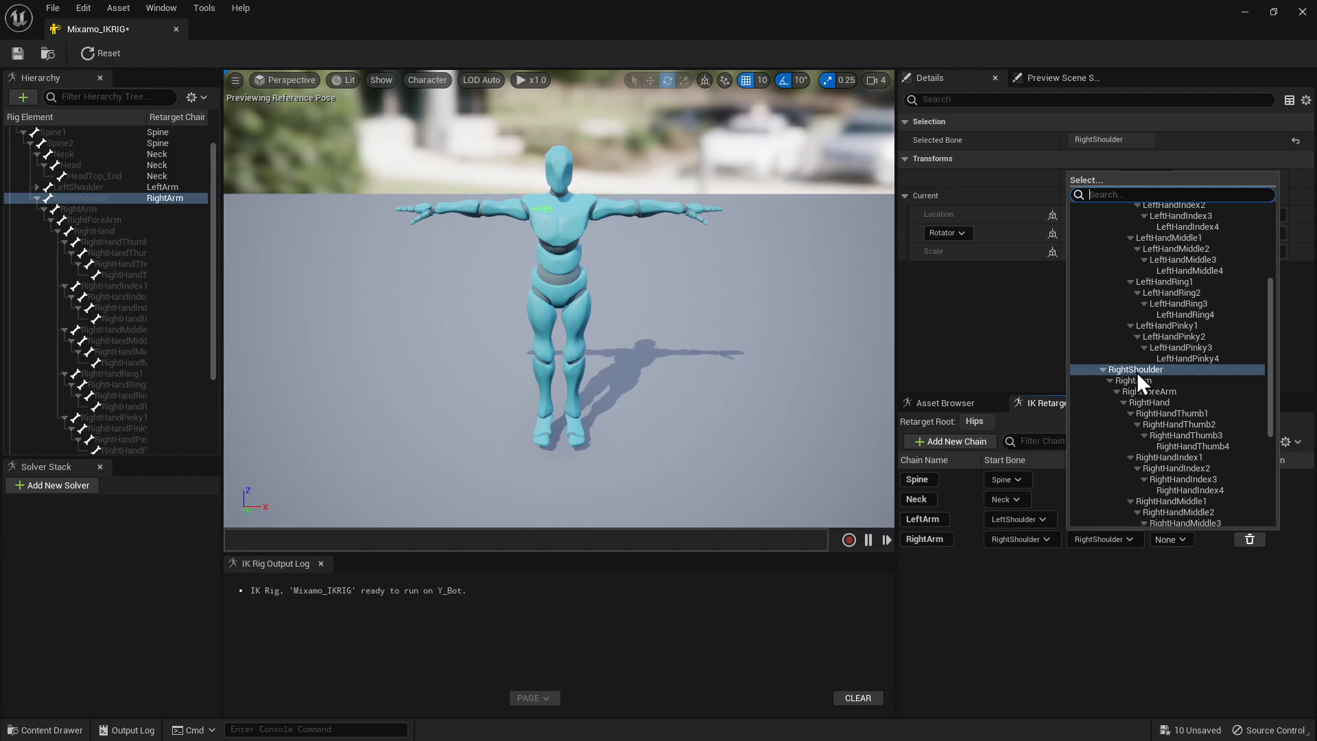
click(1165, 402)
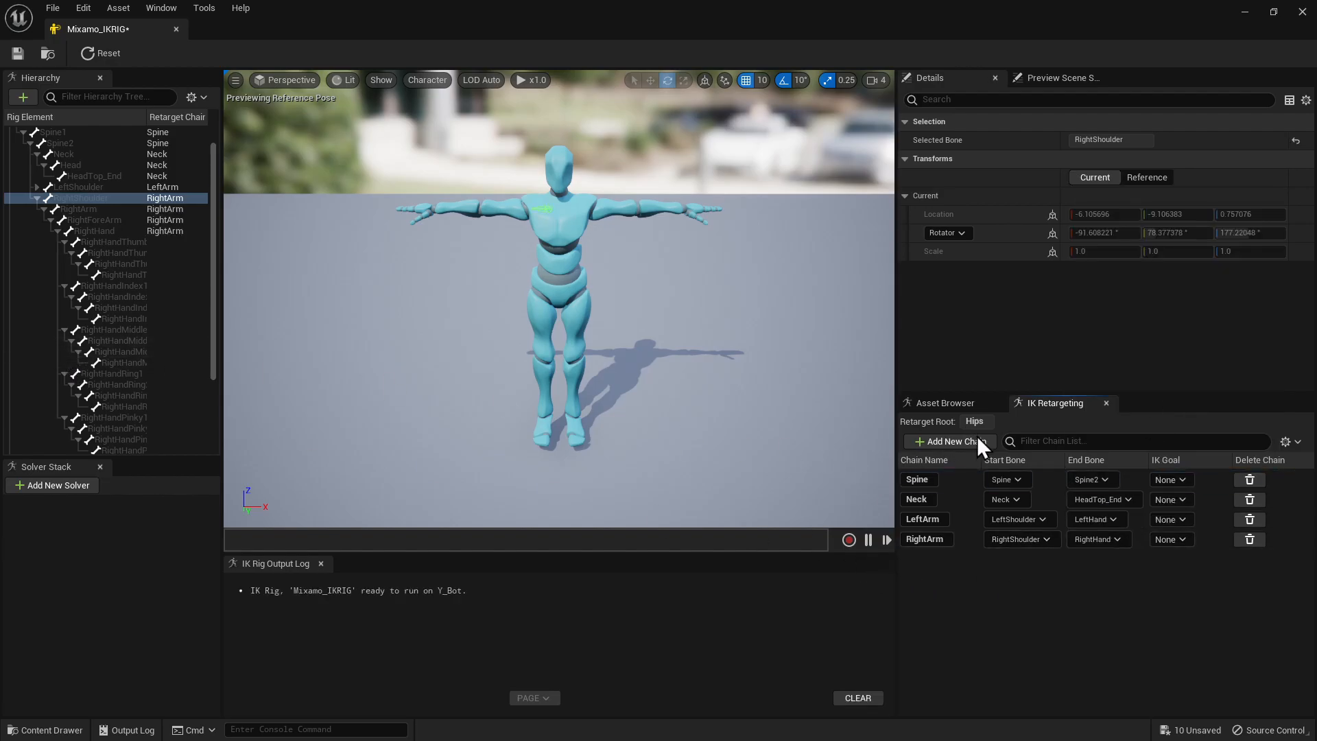
Step: Add a retarget chain named LeftLeg without an IK goal, running from the LeftUpLeg bone to LeftToe_End
click(38, 199)
click(58, 231)
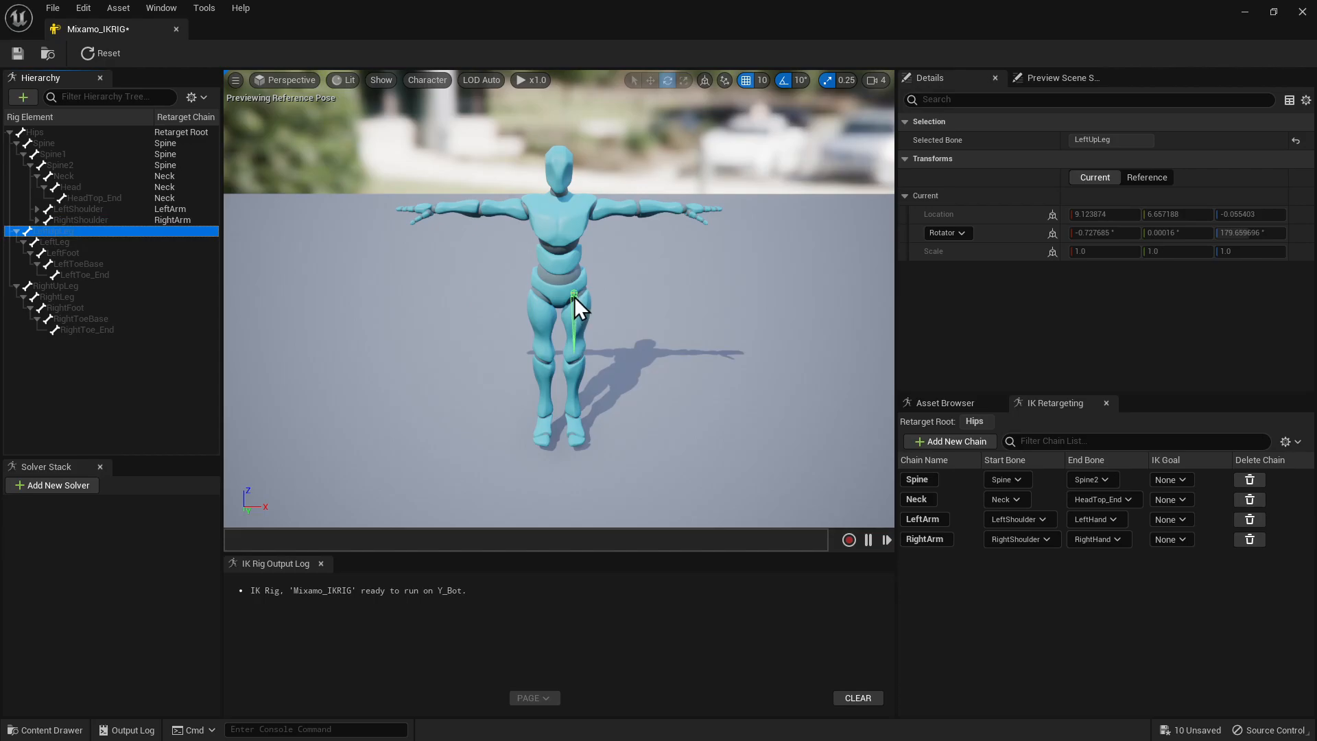
click(953, 444)
click(739, 461)
click(736, 408)
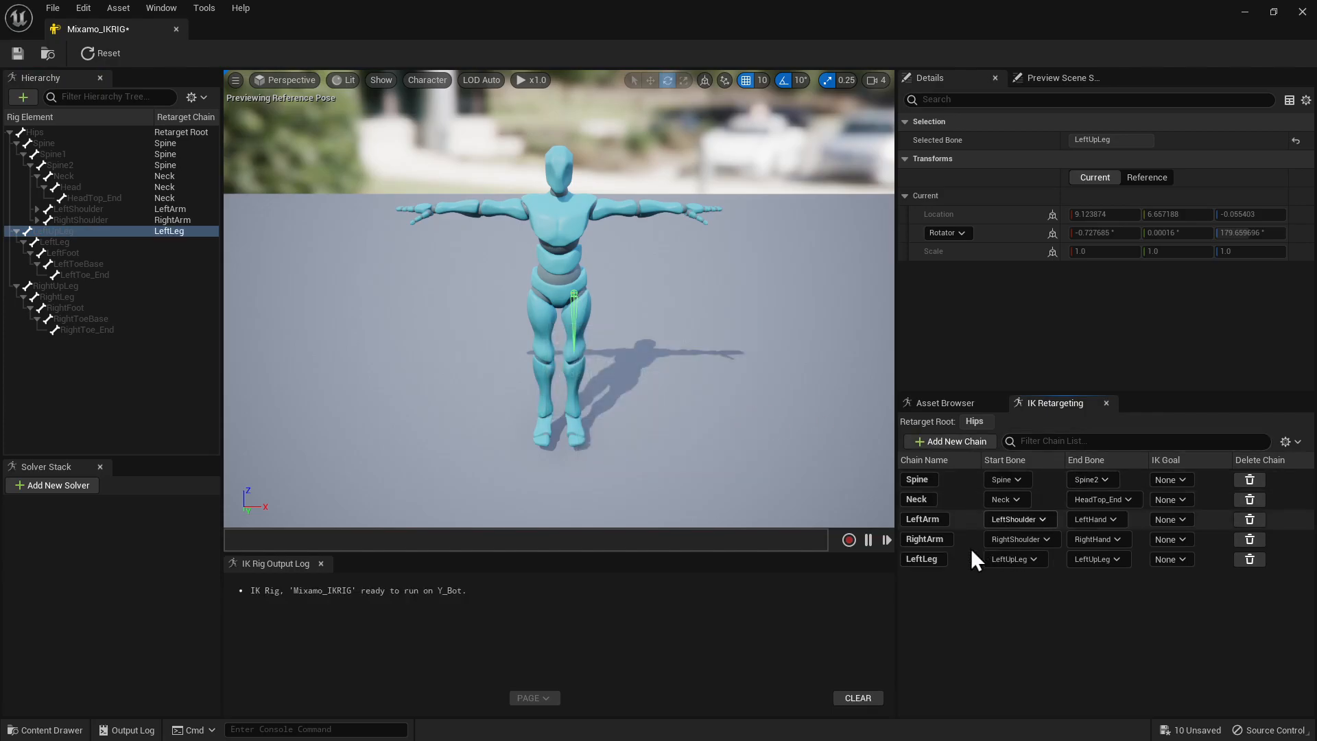
click(922, 559)
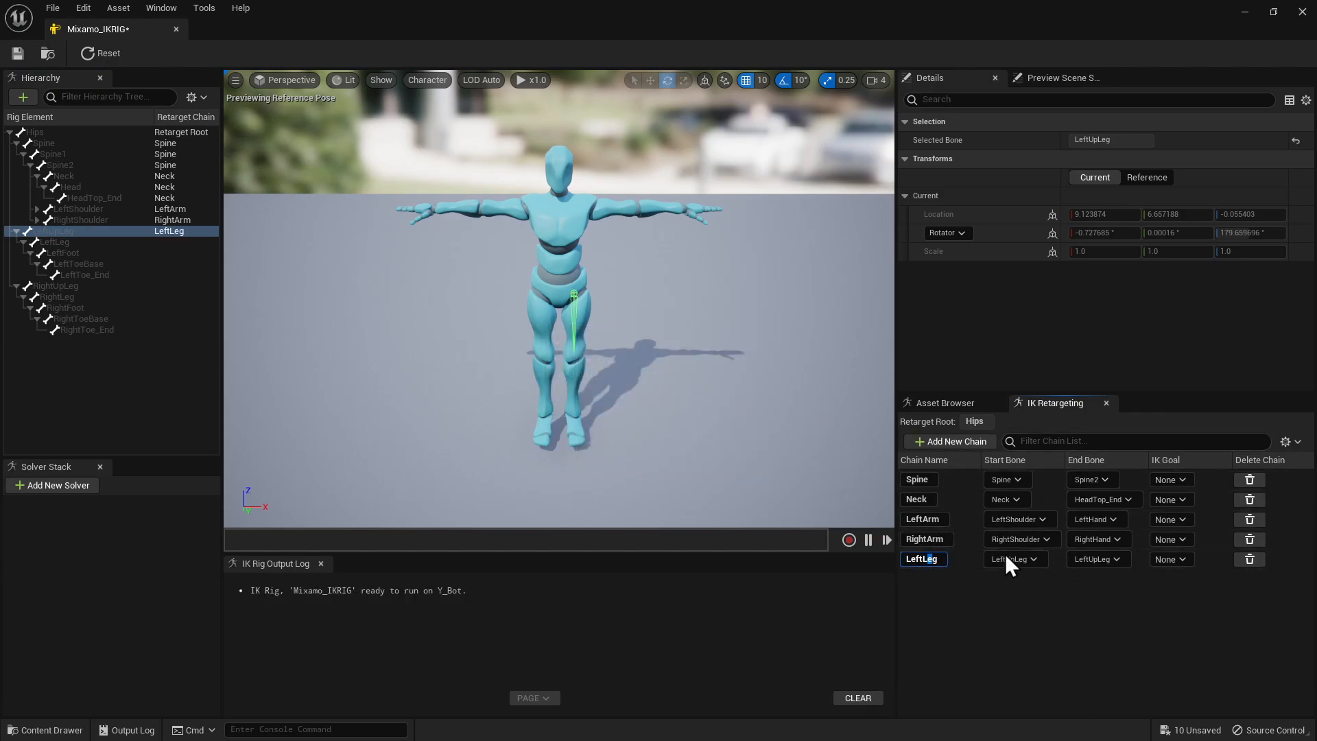
click(1098, 559)
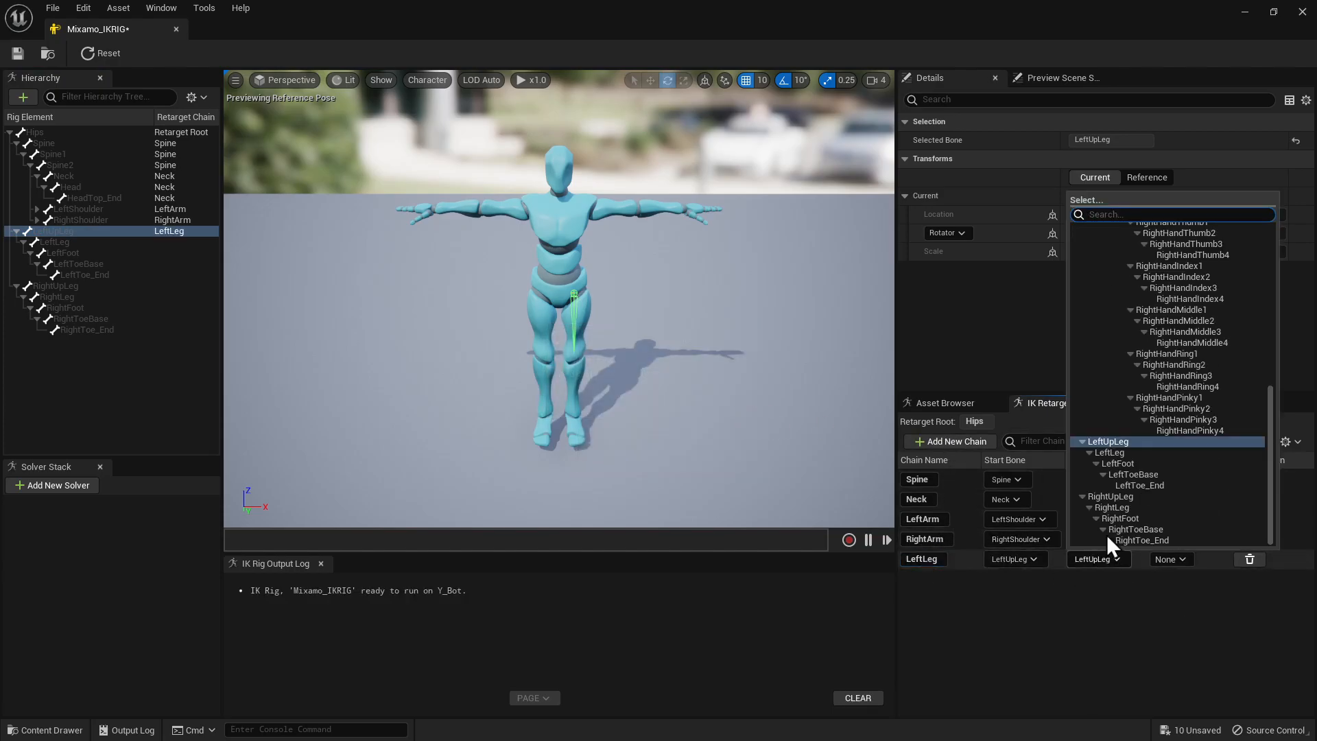
click(1144, 485)
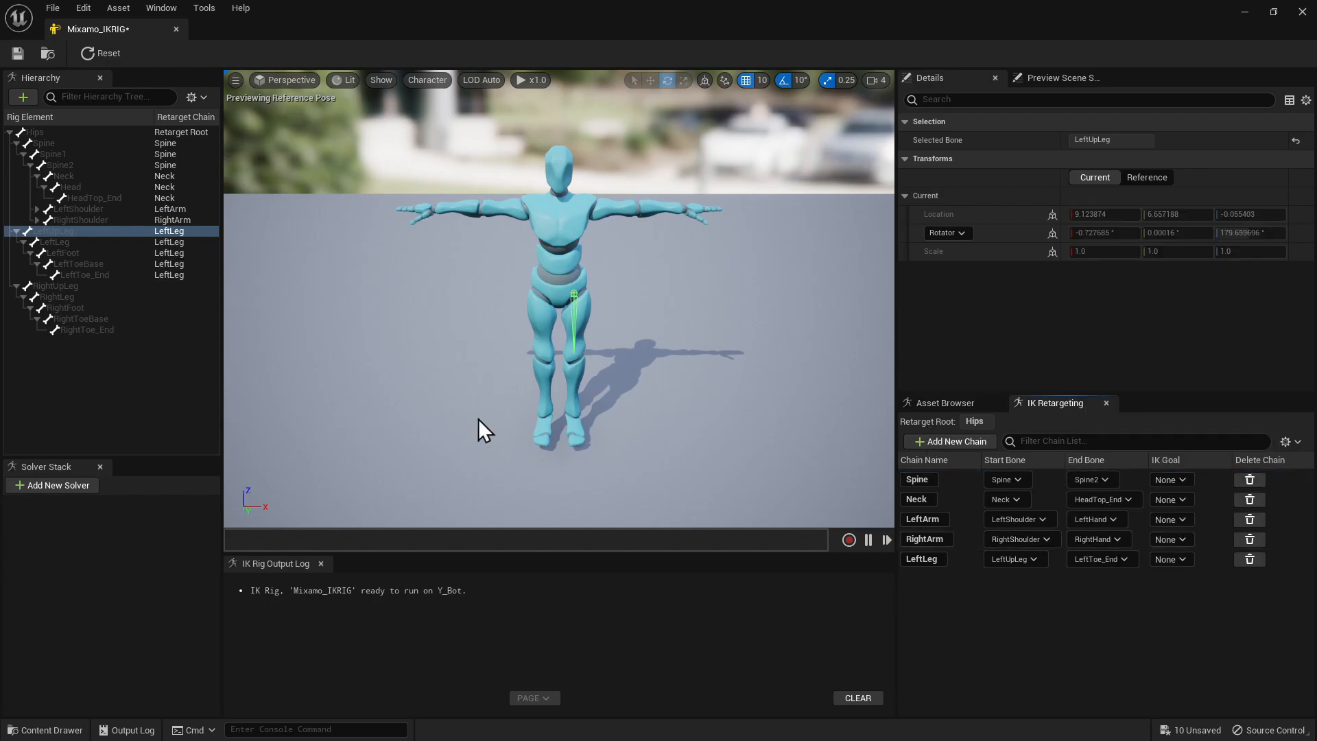
Step: Add a retarget chain named RightLeg without an IK goal, running from the RightUpLeg bone to RightToe_End
click(85, 286)
click(957, 442)
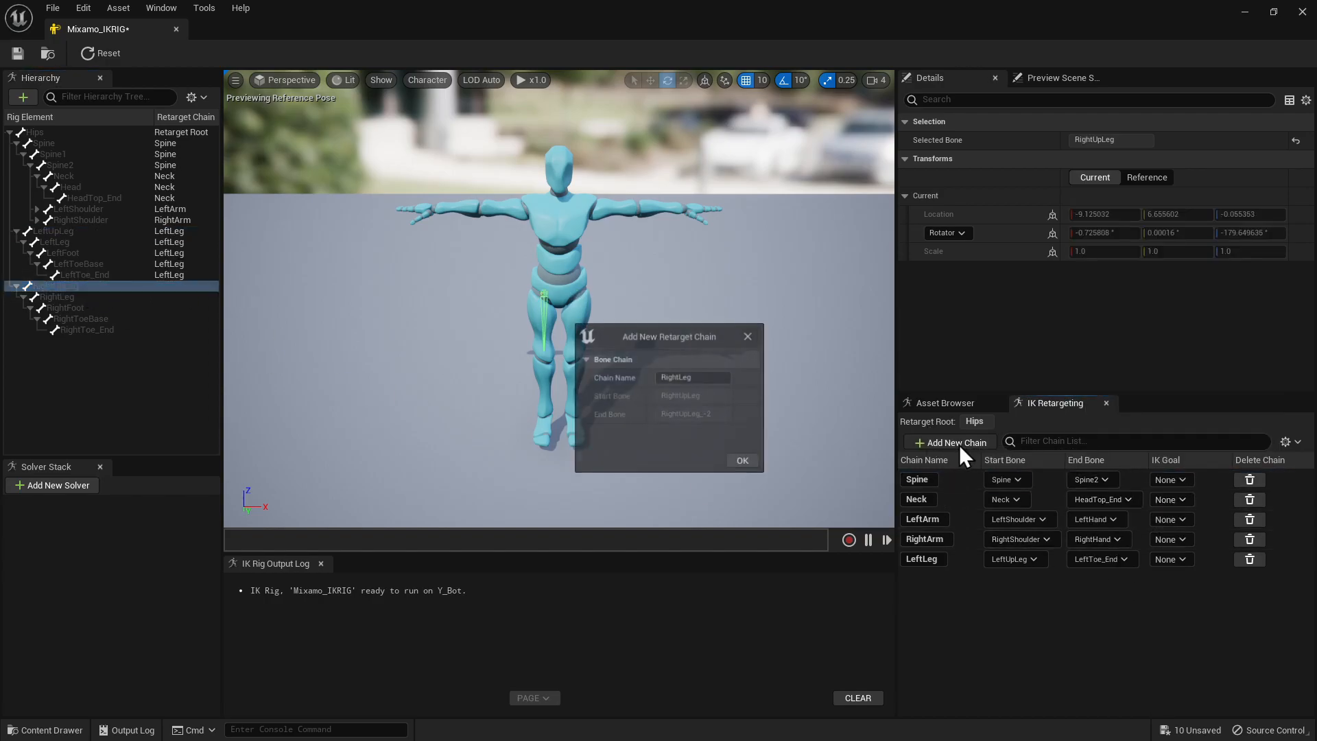
click(744, 461)
click(748, 404)
click(1080, 578)
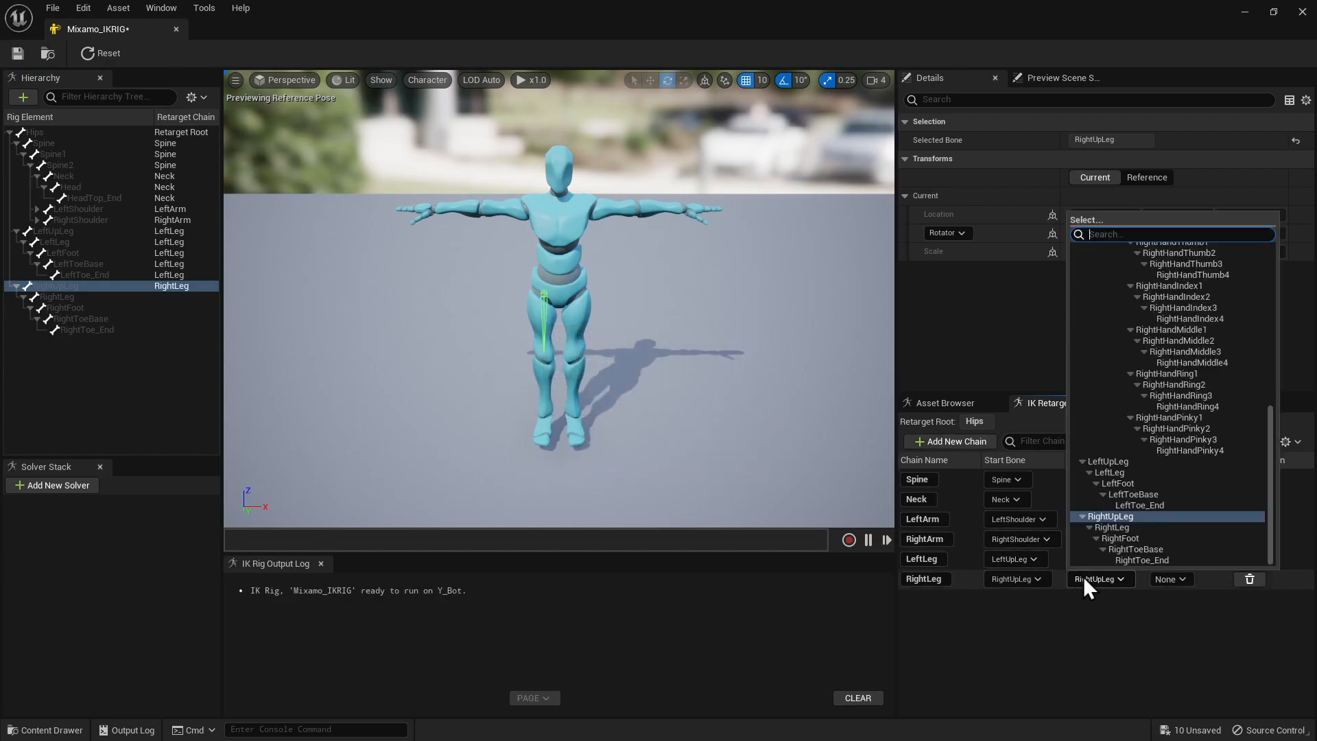
click(1161, 560)
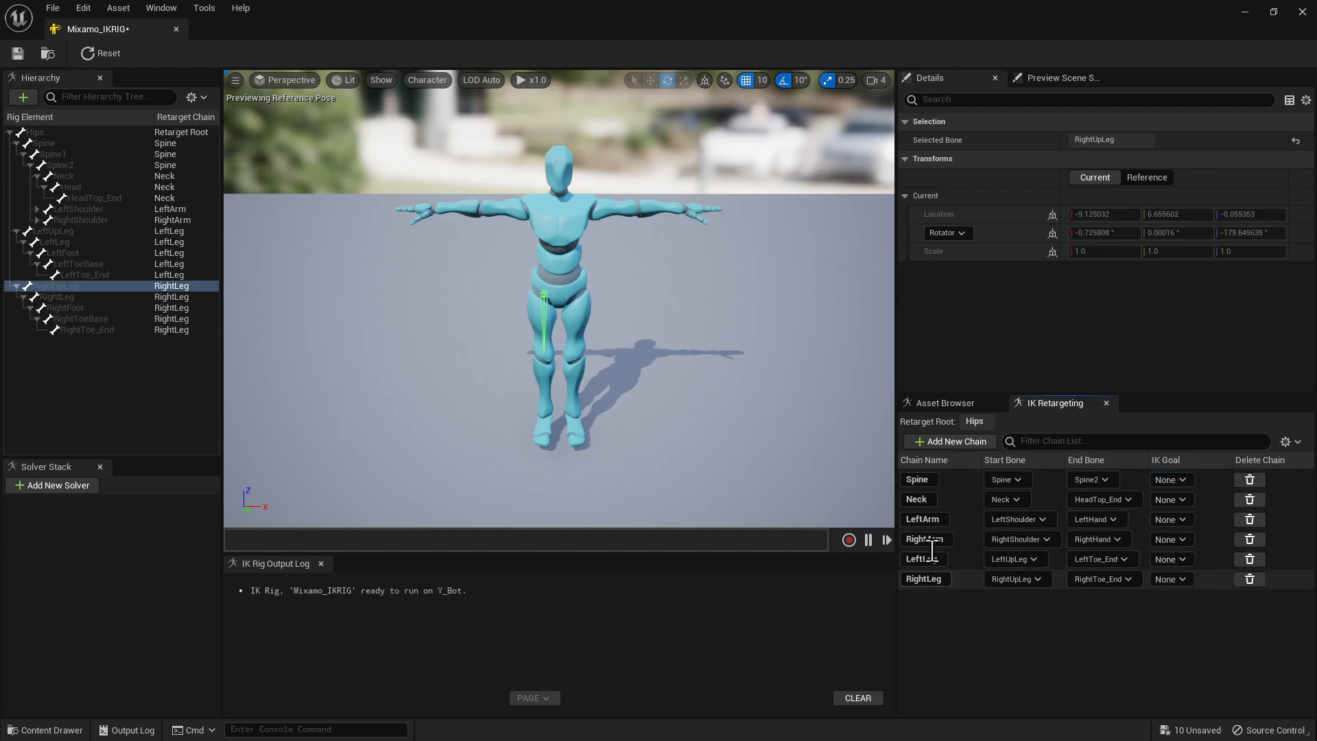
Step: Save the Mixamo_IKRIG asset, dock its editor beside the ThirdPersonMap level, and return to the level
click(11, 61)
drag(141, 25, 297, 34)
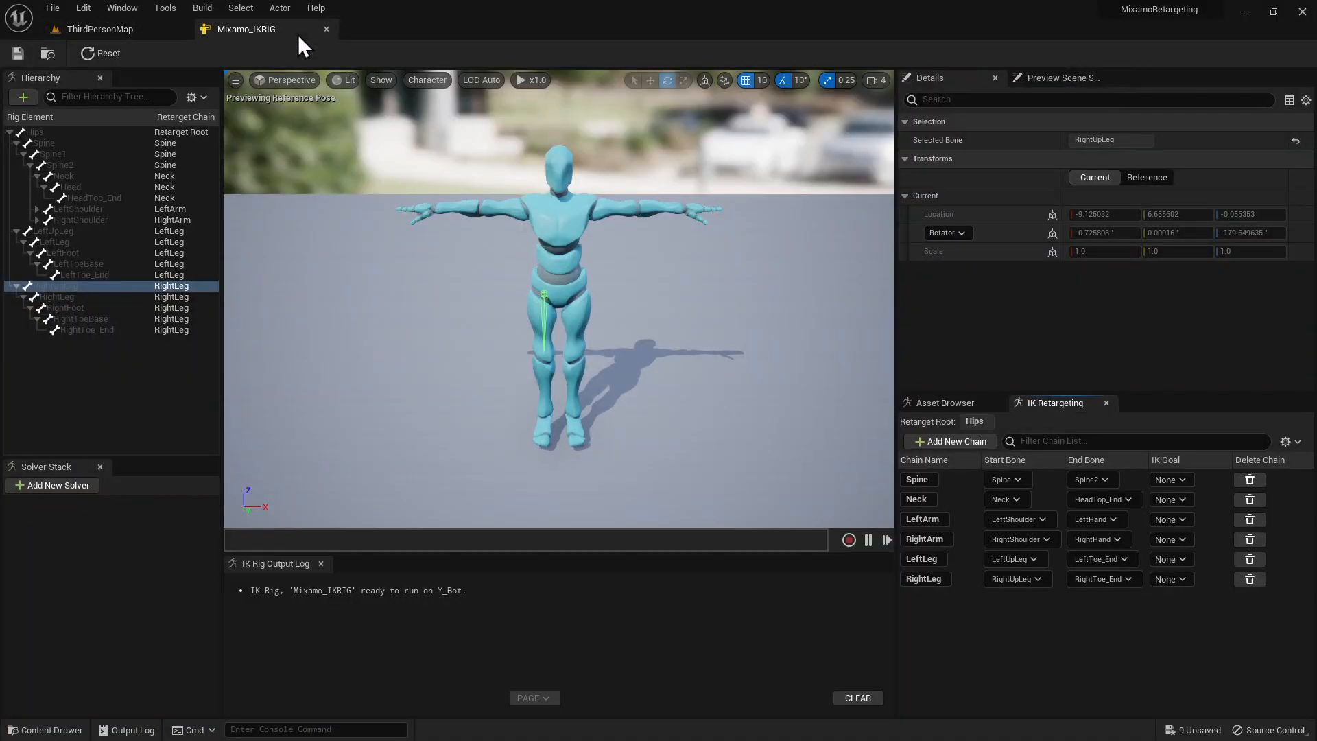
click(125, 35)
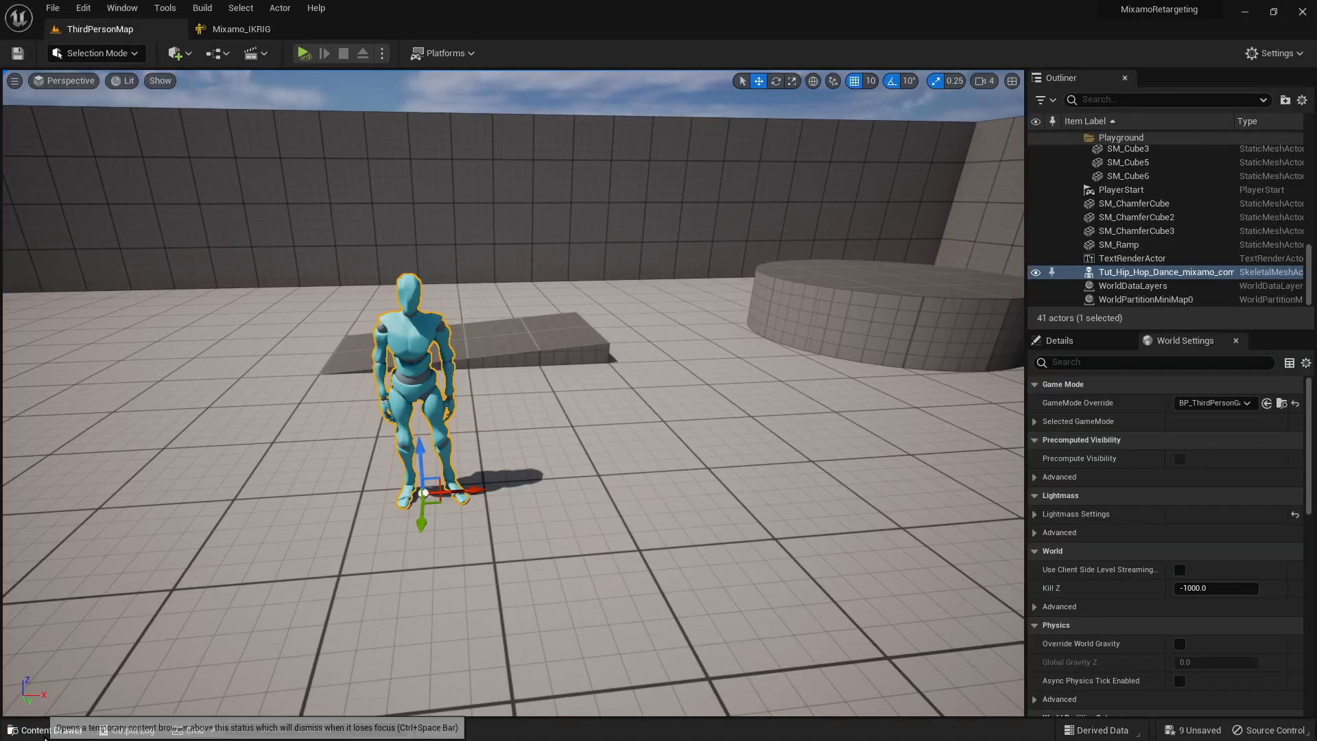
Step: Create an IK Retargeter asset in the CustomCharacter folder that copies animation from Mixamo_IKRIG
click(30, 728)
click(992, 524)
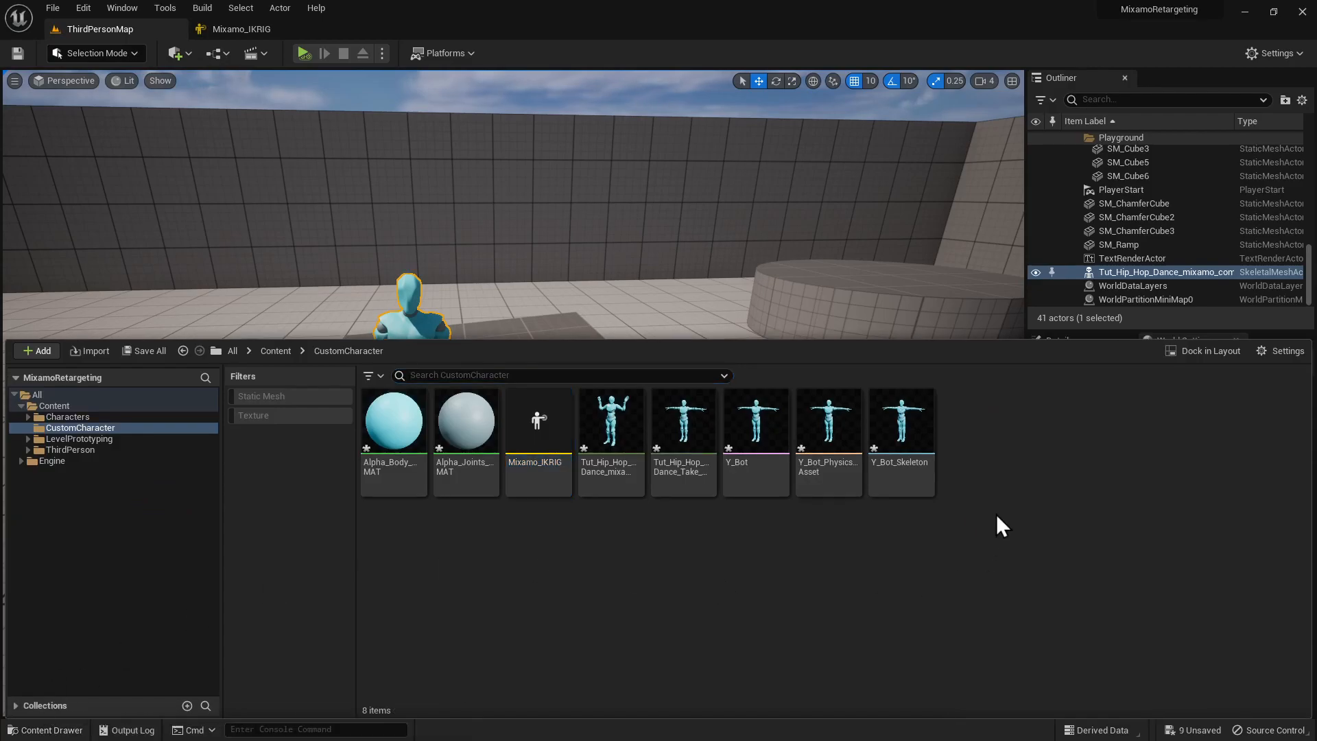
right_click(997, 514)
mouse_move(1048, 501)
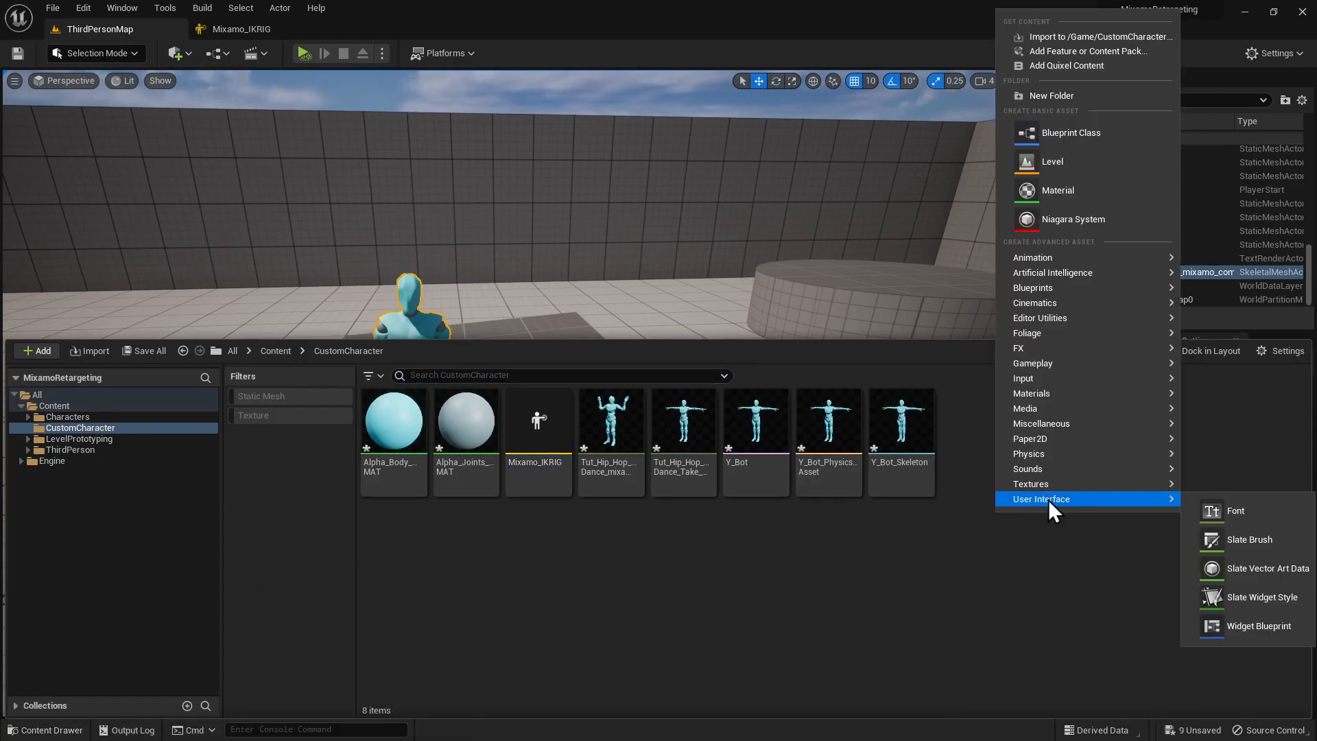
mouse_move(1036, 259)
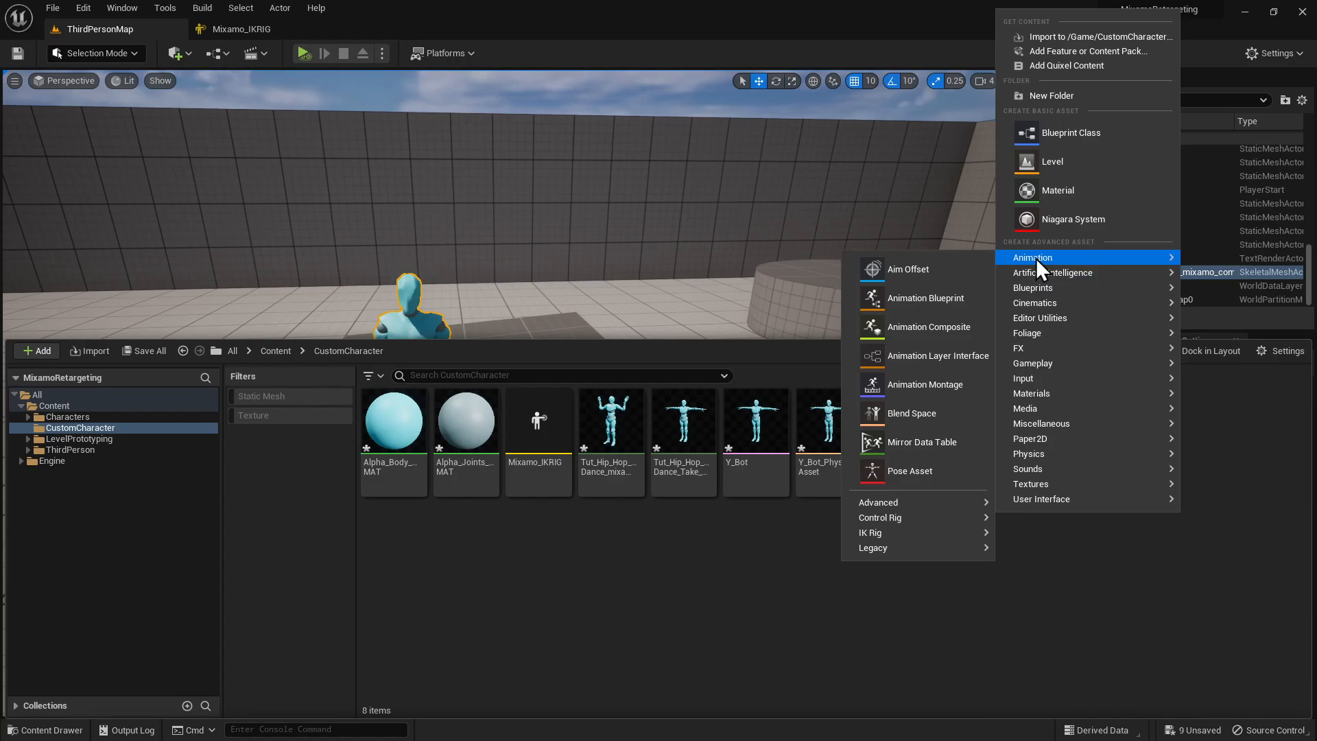
mouse_move(900, 533)
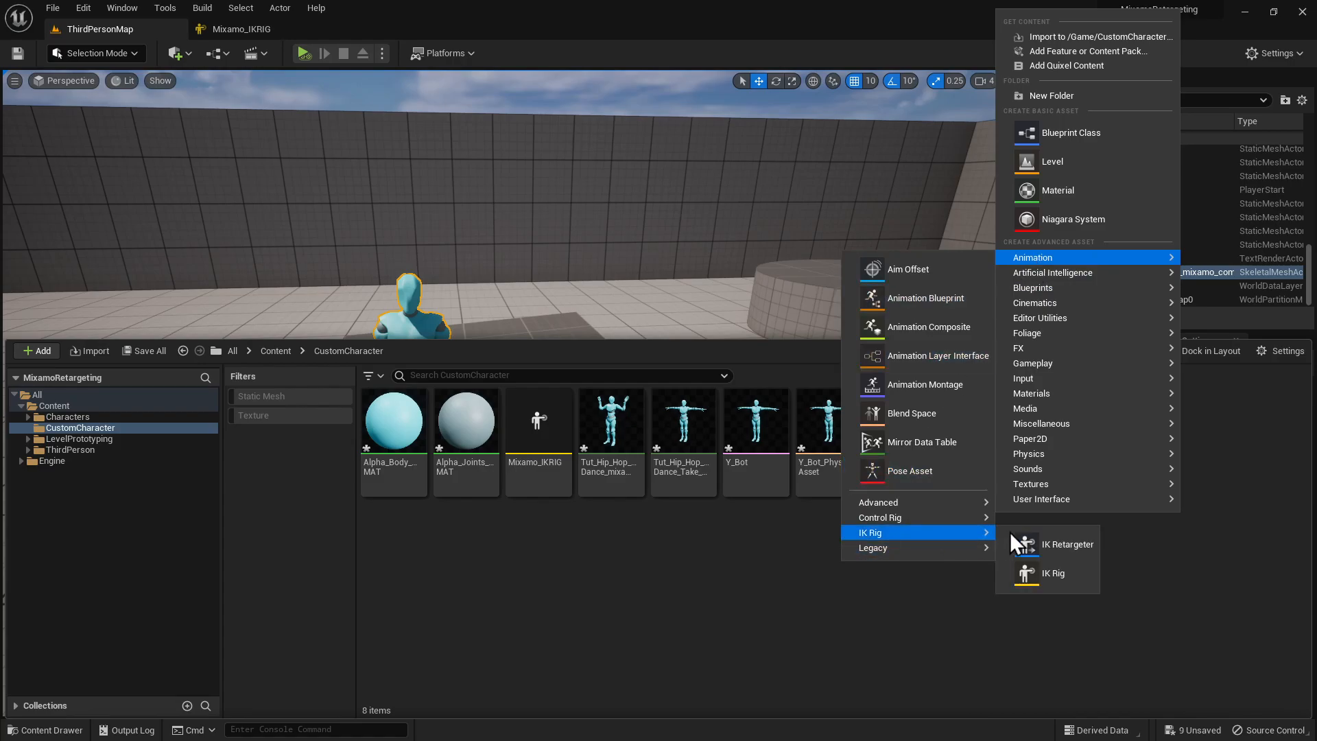
click(1057, 545)
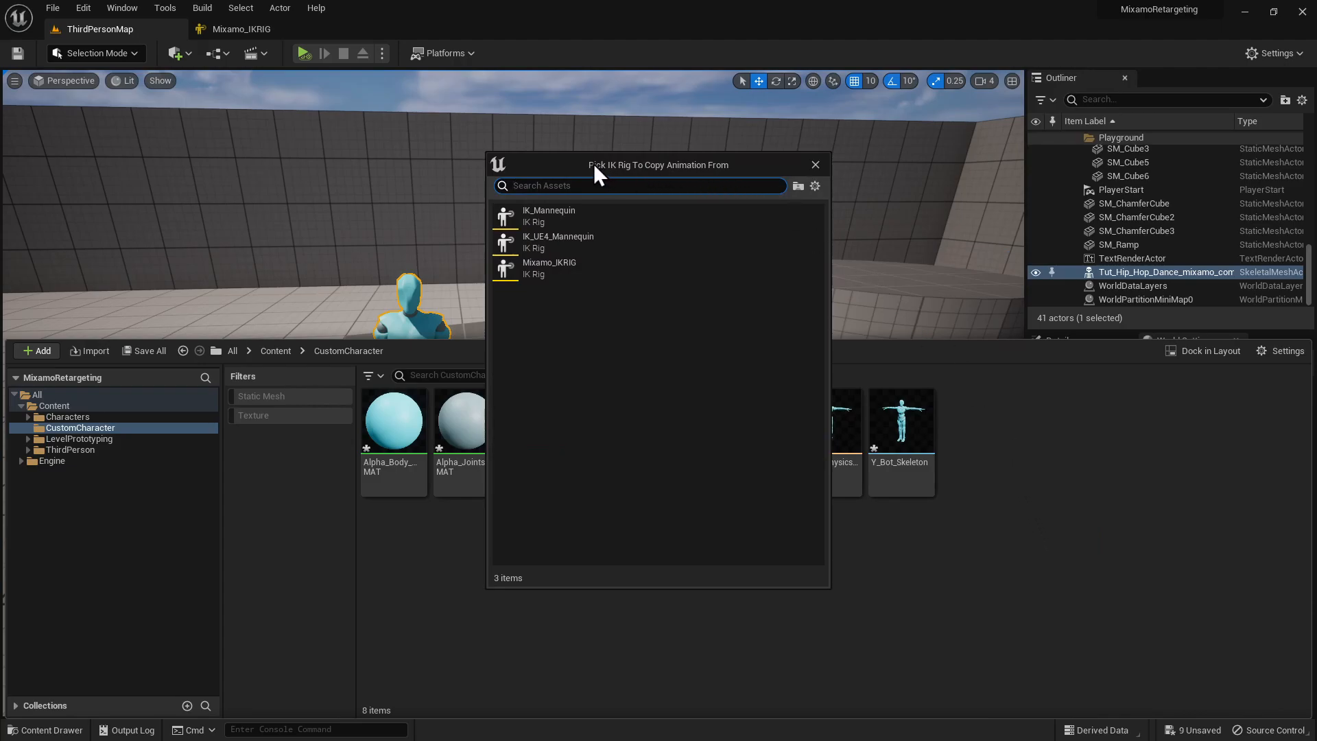
click(568, 266)
Step: Name the new retargeter asset Mixamo_IK_Retargeter and open it for editing
text(Mixamo_IK)
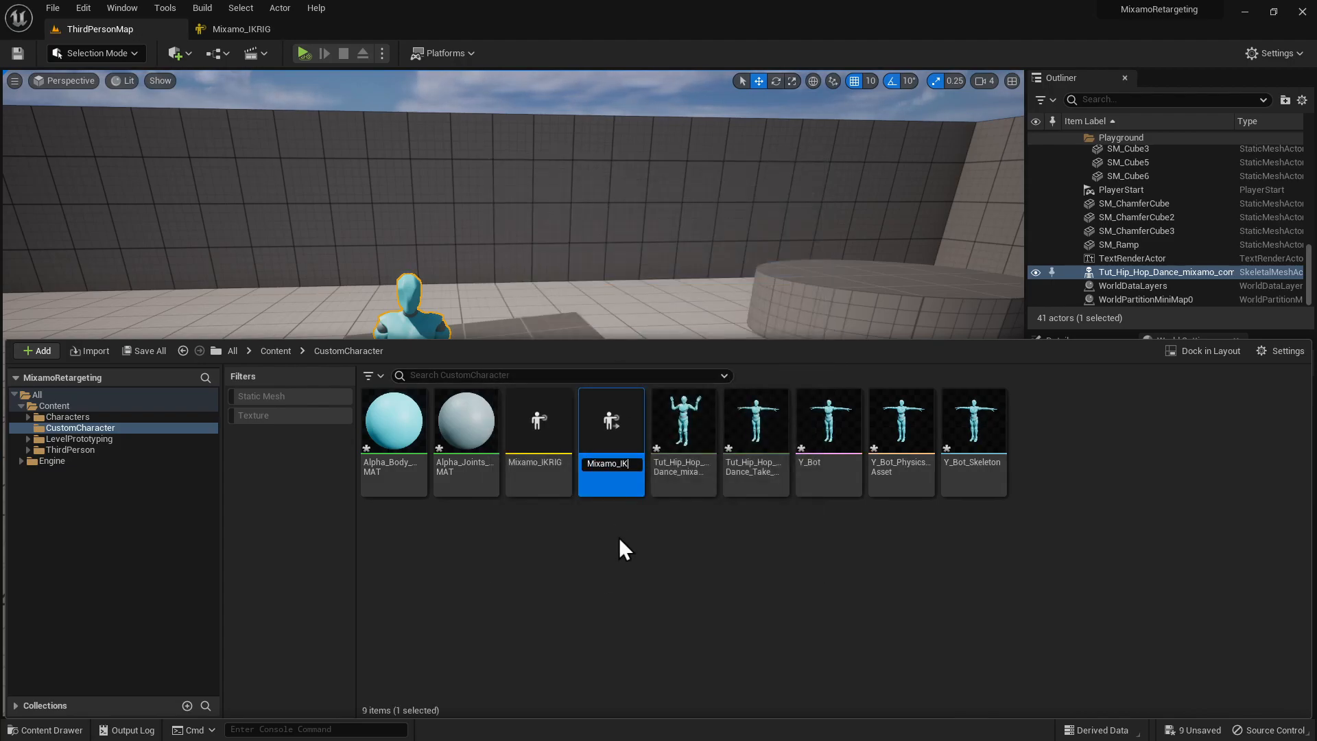
text(_...Retarget)
text(er)
key(Return)
key(Return)
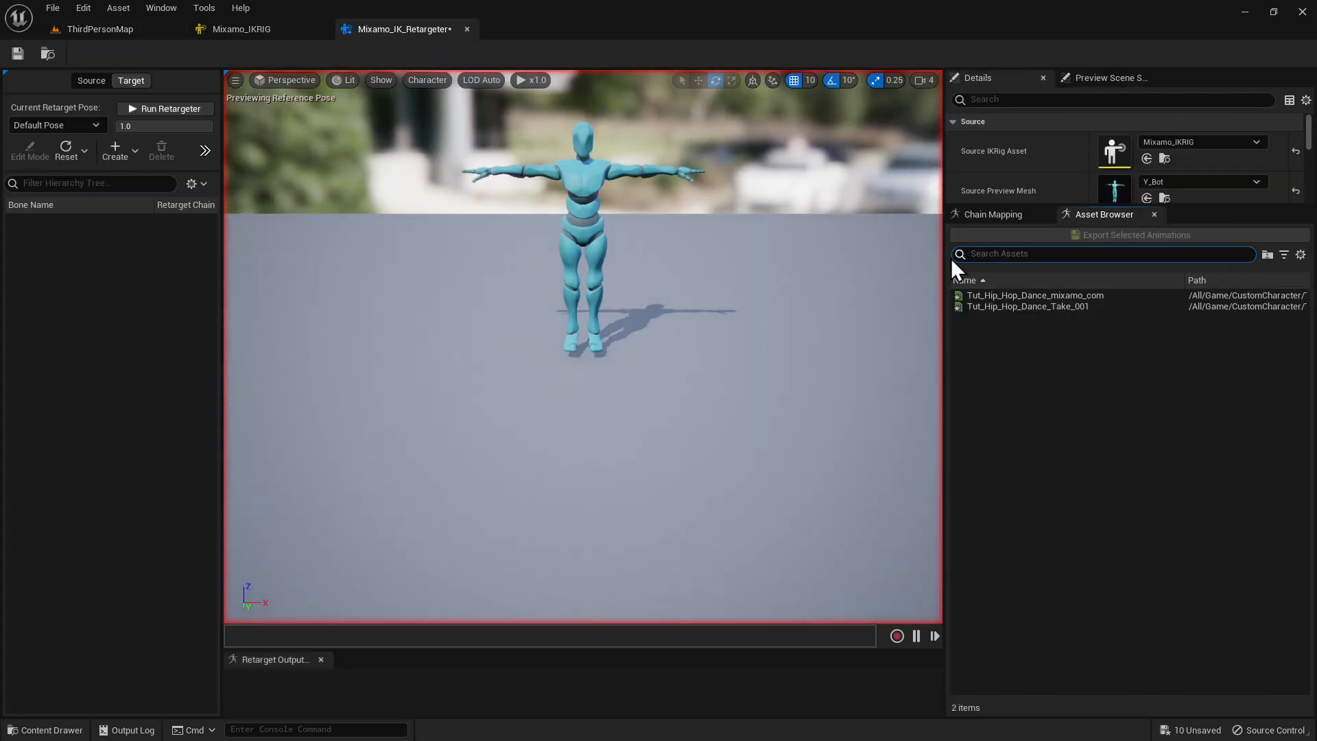
Step: Set the retargeter's target IK Rig asset to IK_Mannequin
drag(1075, 204, 1093, 396)
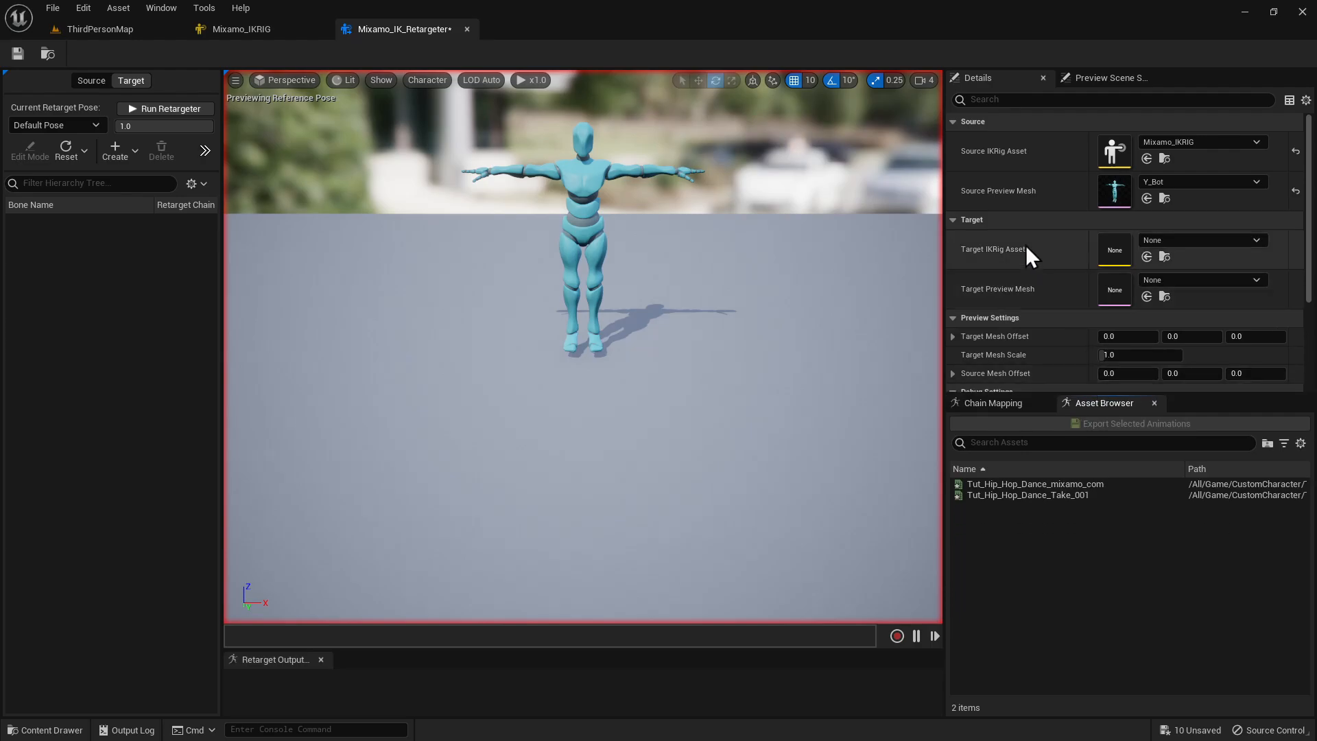
right_drag(570, 183, 580, 337)
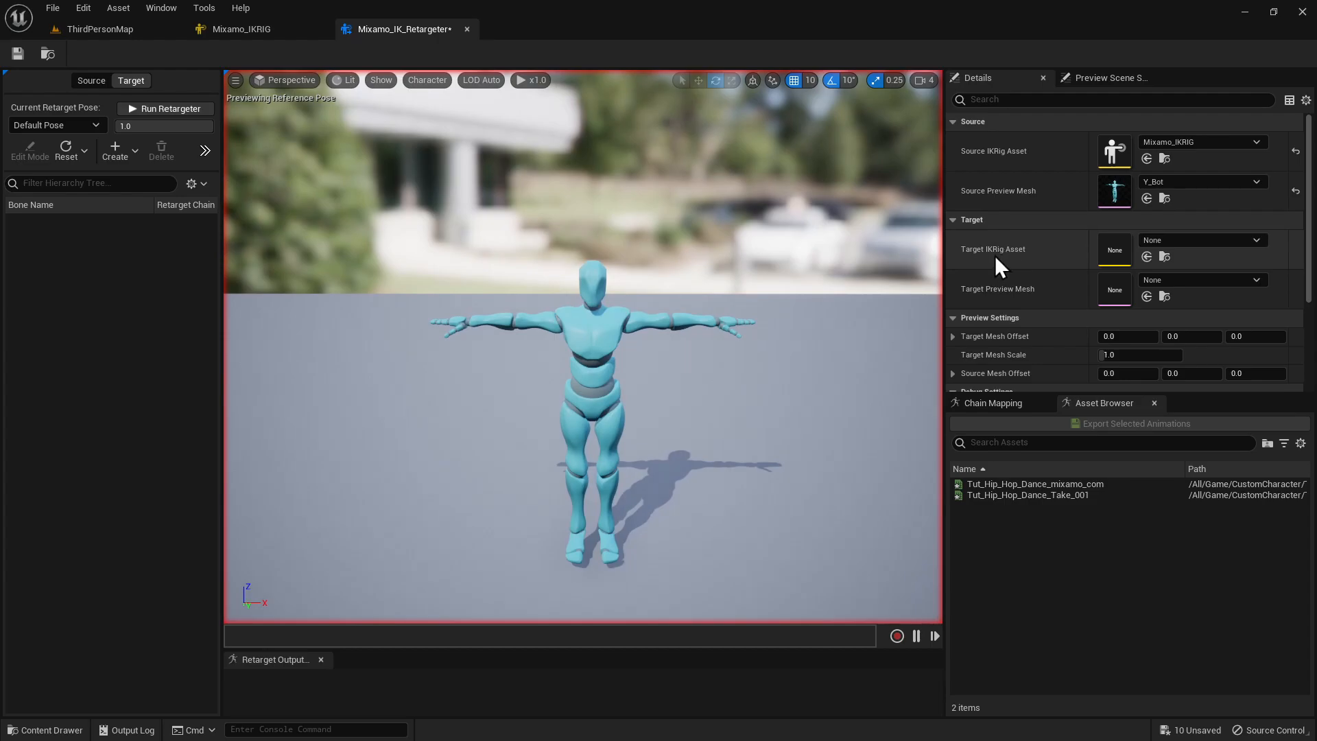
click(1184, 241)
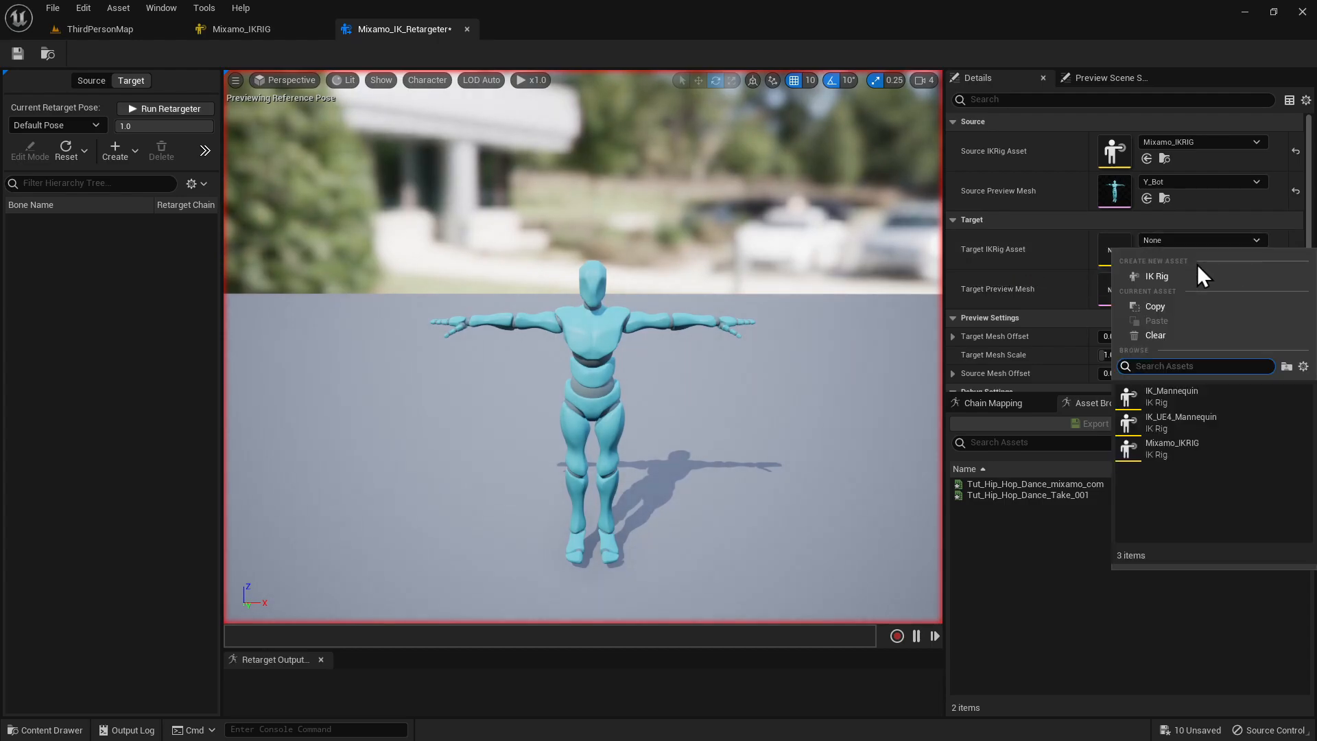
click(1212, 396)
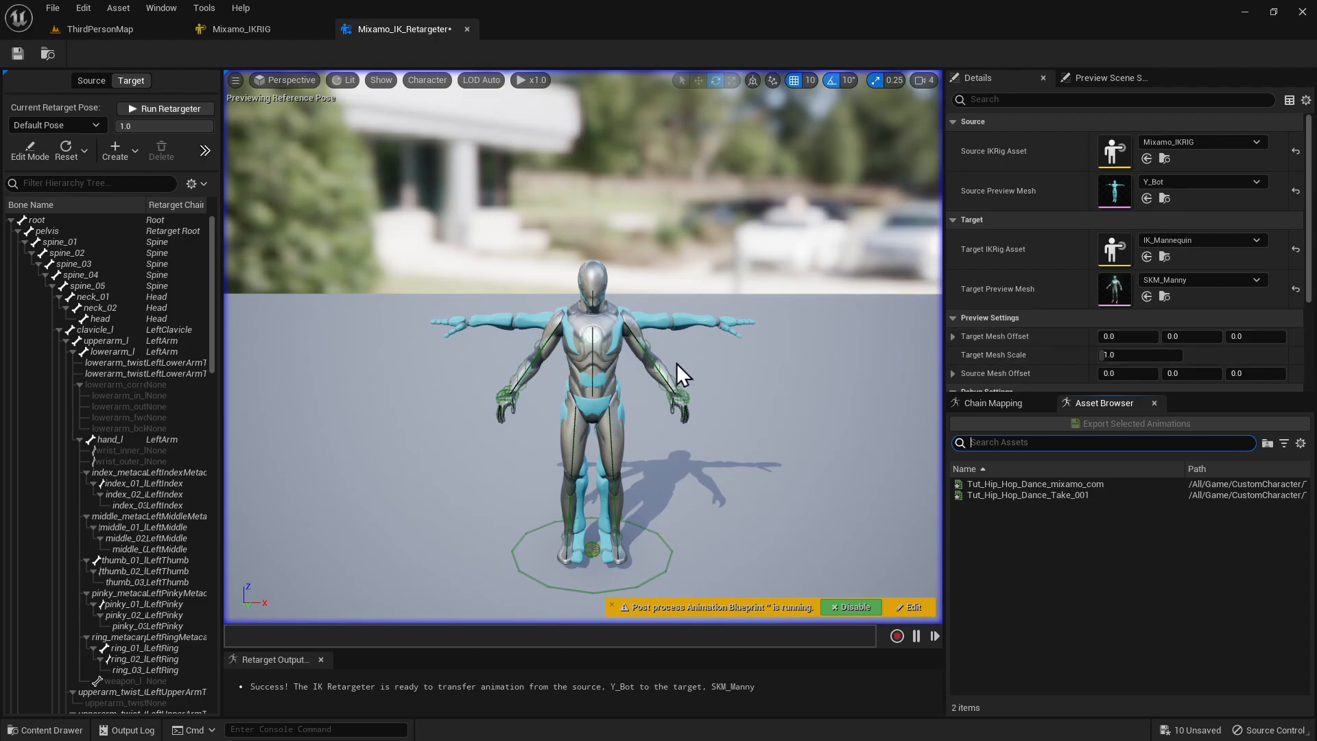
Step: Offset the target preview mesh about 185.6 along X so it stands beside the Y Bot
mouse_move(1117, 337)
mouse_down()
mouse_move(1167, 337)
mouse_move(1096, 337)
mouse_up()
mouse_move(643, 384)
right_down()
mouse_move(686, 384)
mouse_move(652, 385)
right_up()
middle_drag(652, 385, 707, 381)
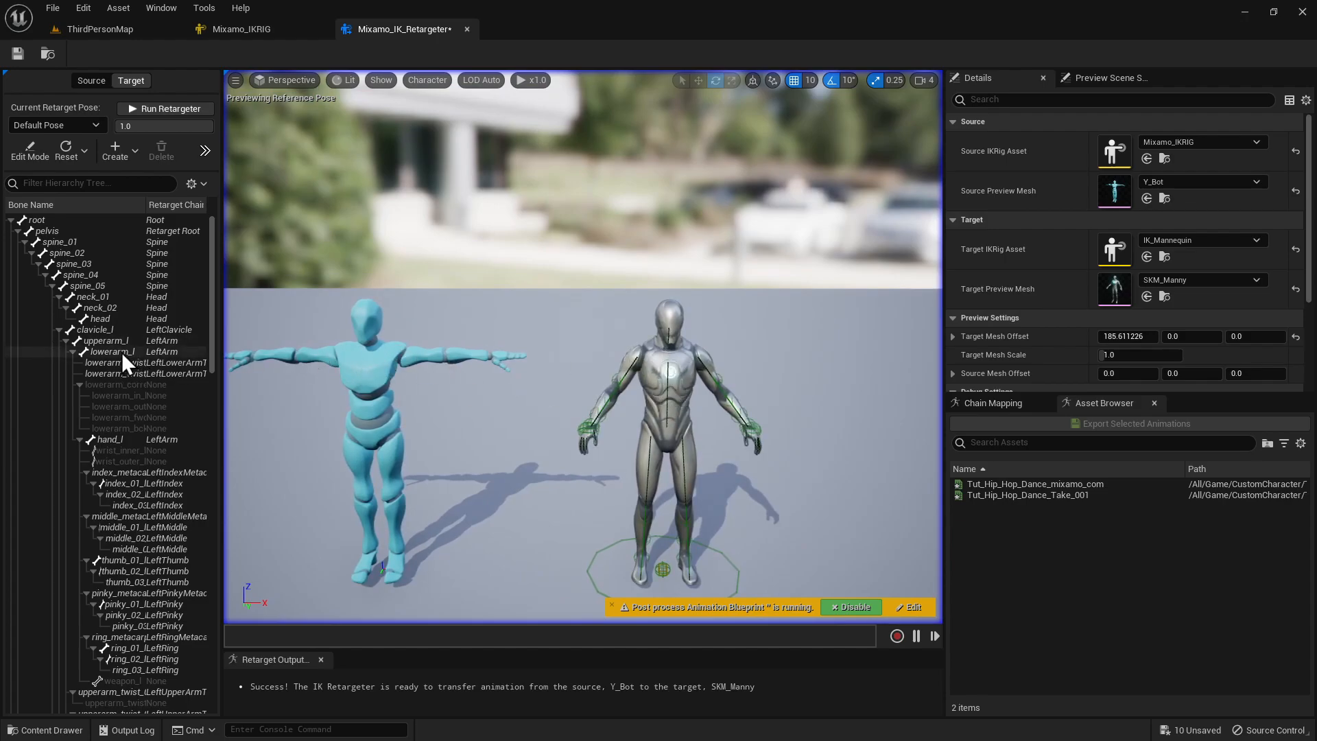
Step: In the target retarget pose, rotate the upperarm_l bone 60° about Y to raise the arm to a T-pose
click(125, 330)
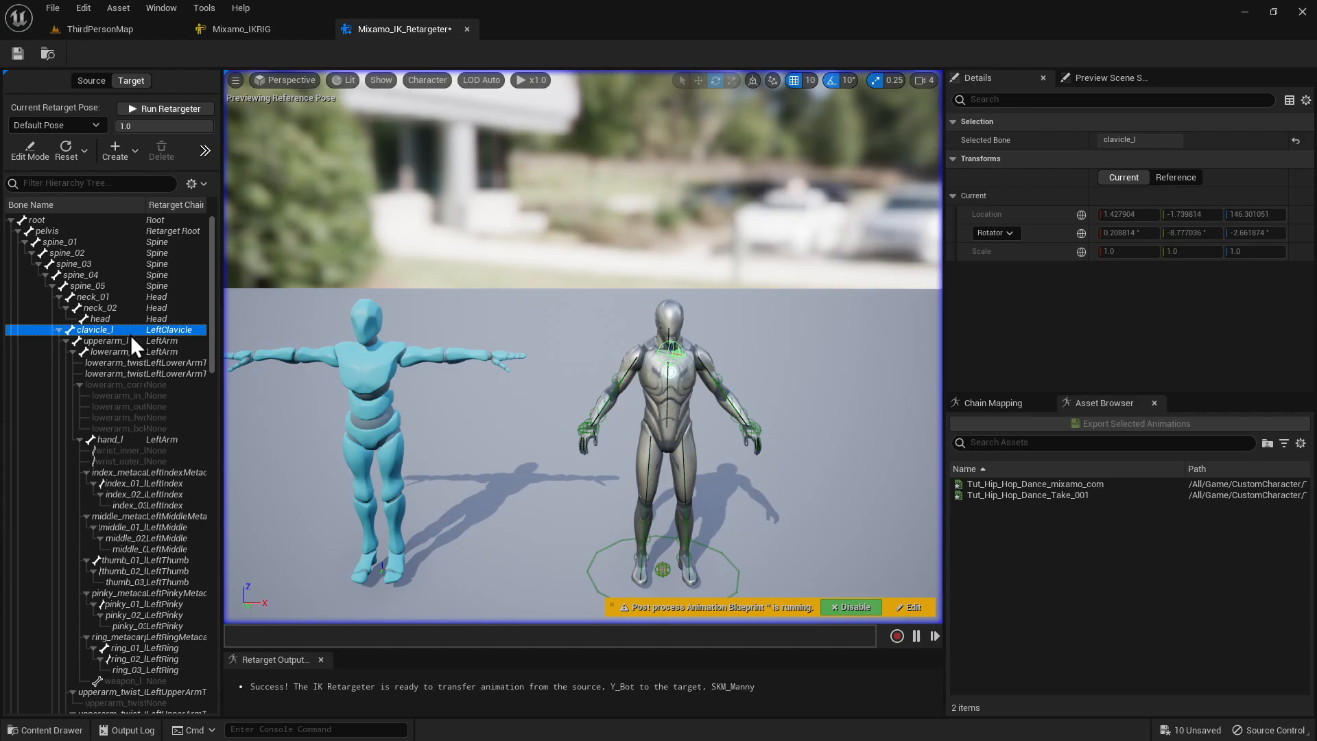
click(118, 343)
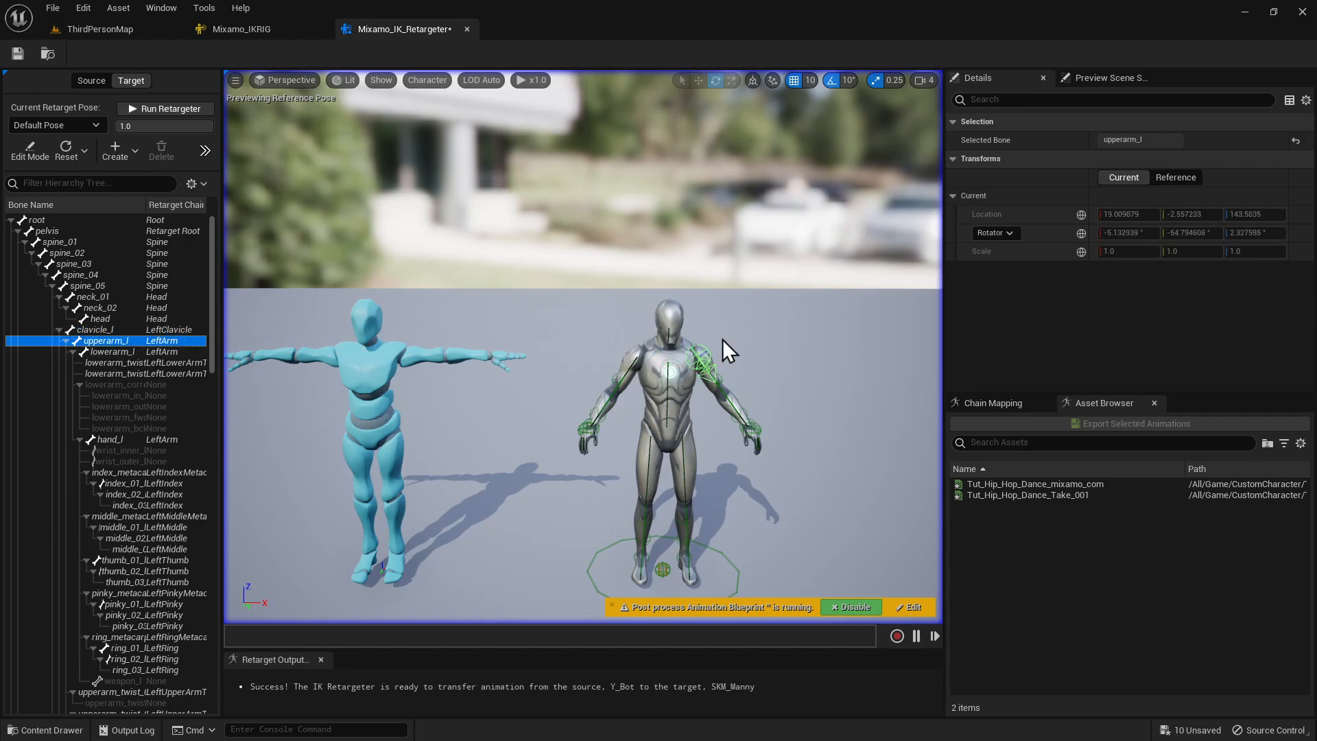
click(28, 151)
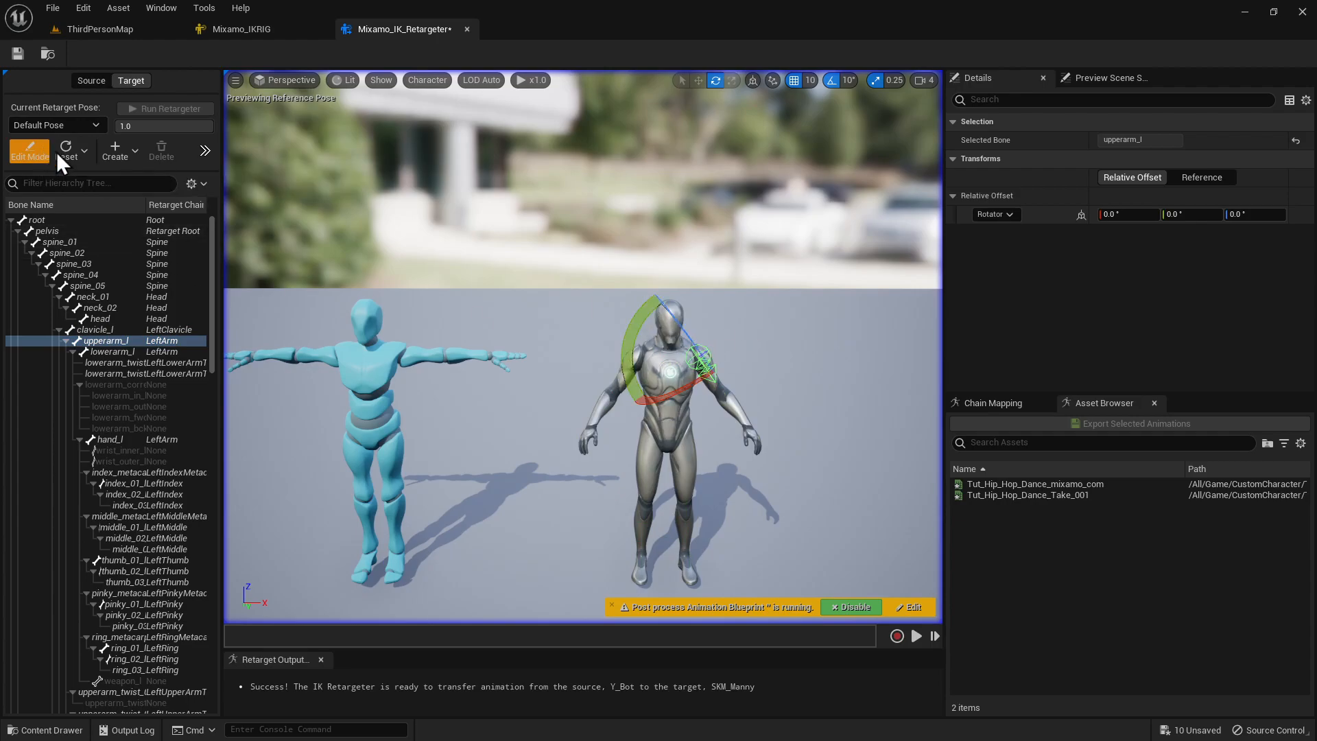
drag(629, 316, 744, 439)
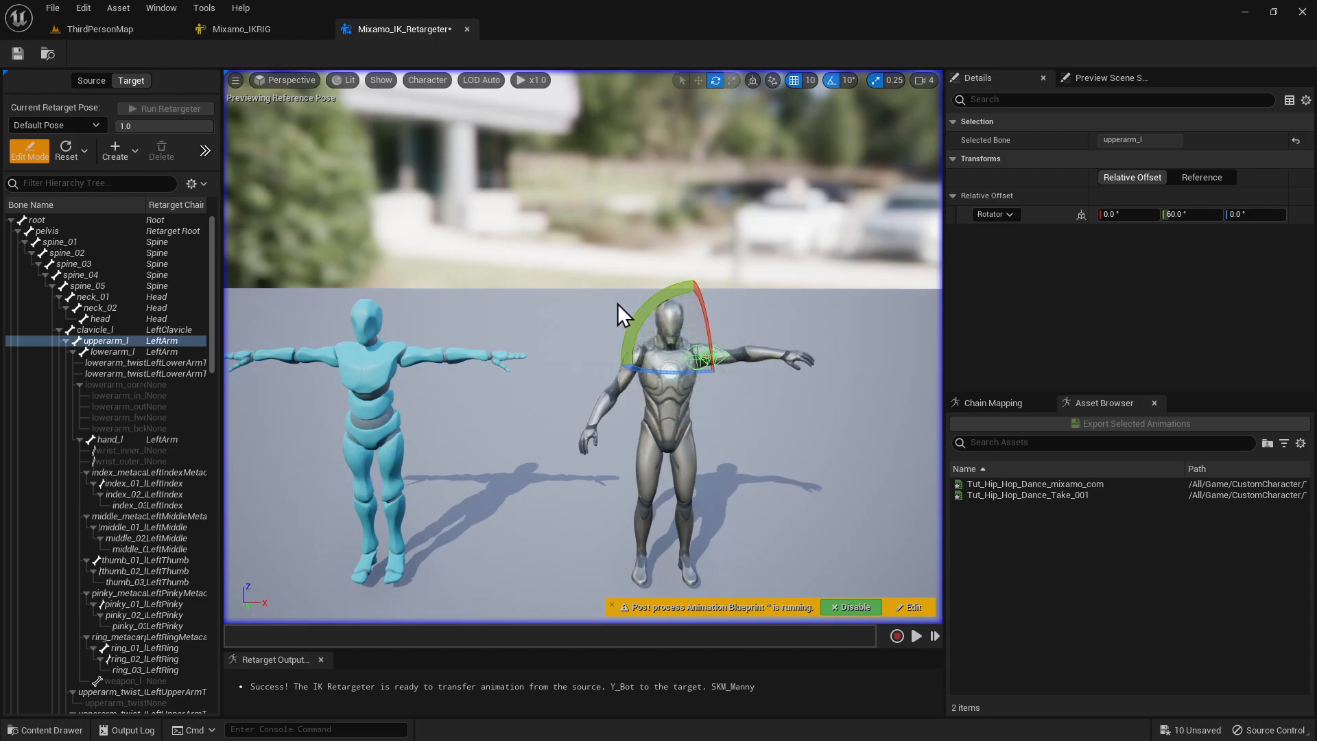
Step: Rotate the target's upperarm_r bone 60° about Y to raise the arm to a T-pose
scroll(139, 585, down, 3)
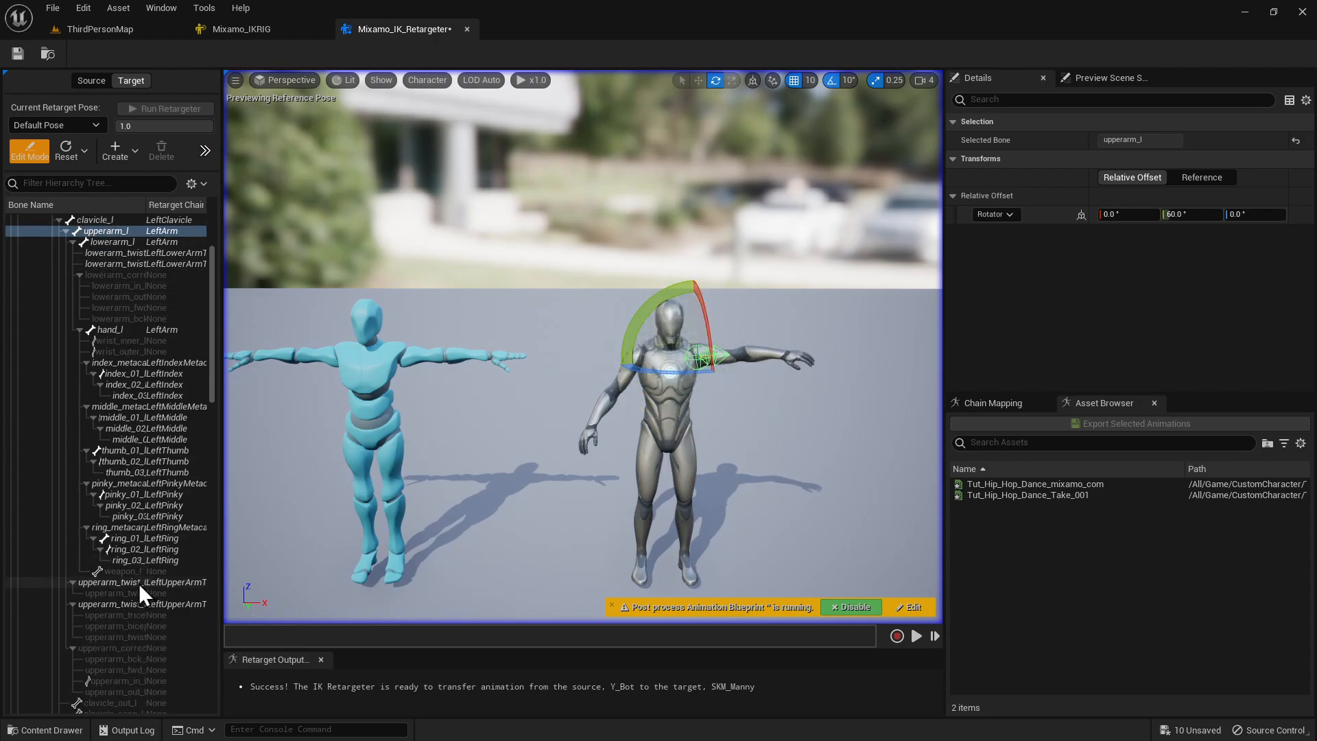
scroll(133, 590, down, 3)
click(121, 626)
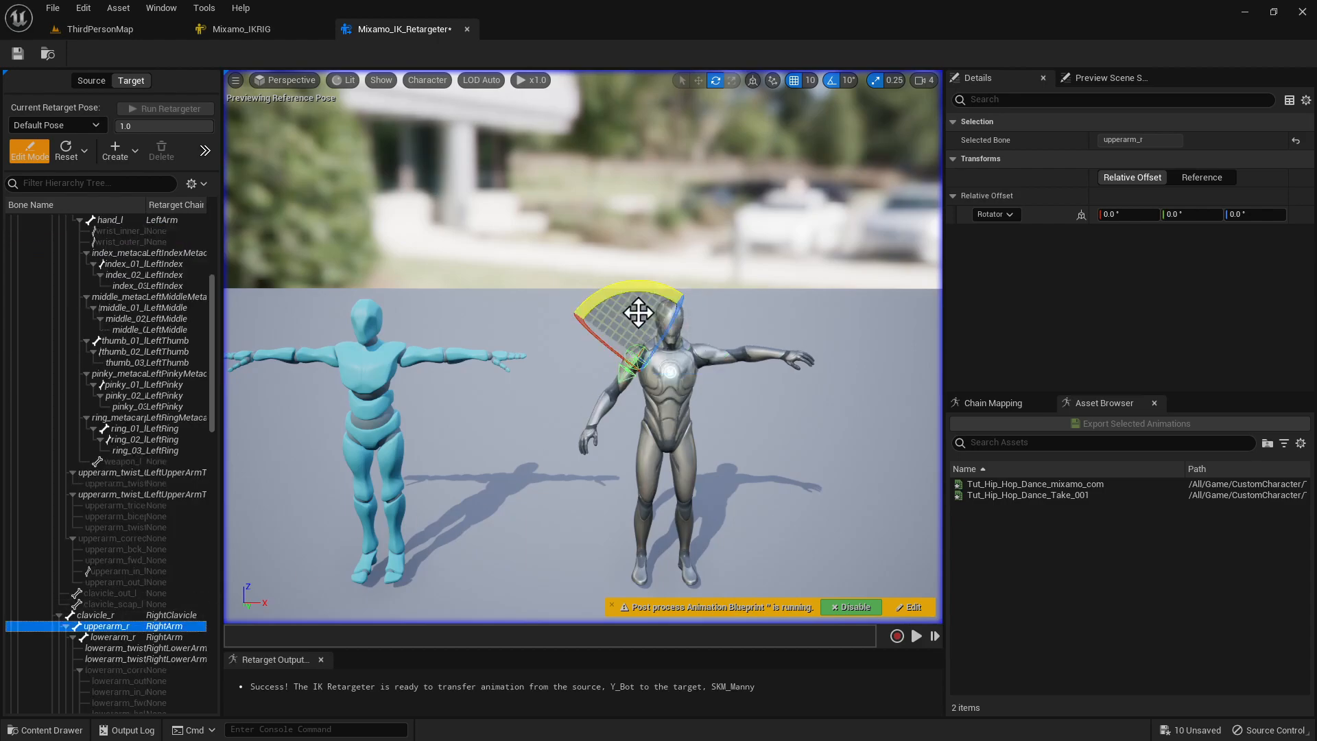
right_drag(598, 285, 626, 285)
drag(549, 282, 590, 295)
Step: Straighten the target's right forearm by rotating the lowerarm_r bone -40° about Z
mouse_move(627, 471)
right_down()
mouse_move(597, 398)
mouse_move(621, 459)
mouse_move(610, 569)
mouse_move(630, 398)
mouse_move(631, 464)
right_up()
key(e)
key(w)
key(w)
scroll(147, 579, down, 1)
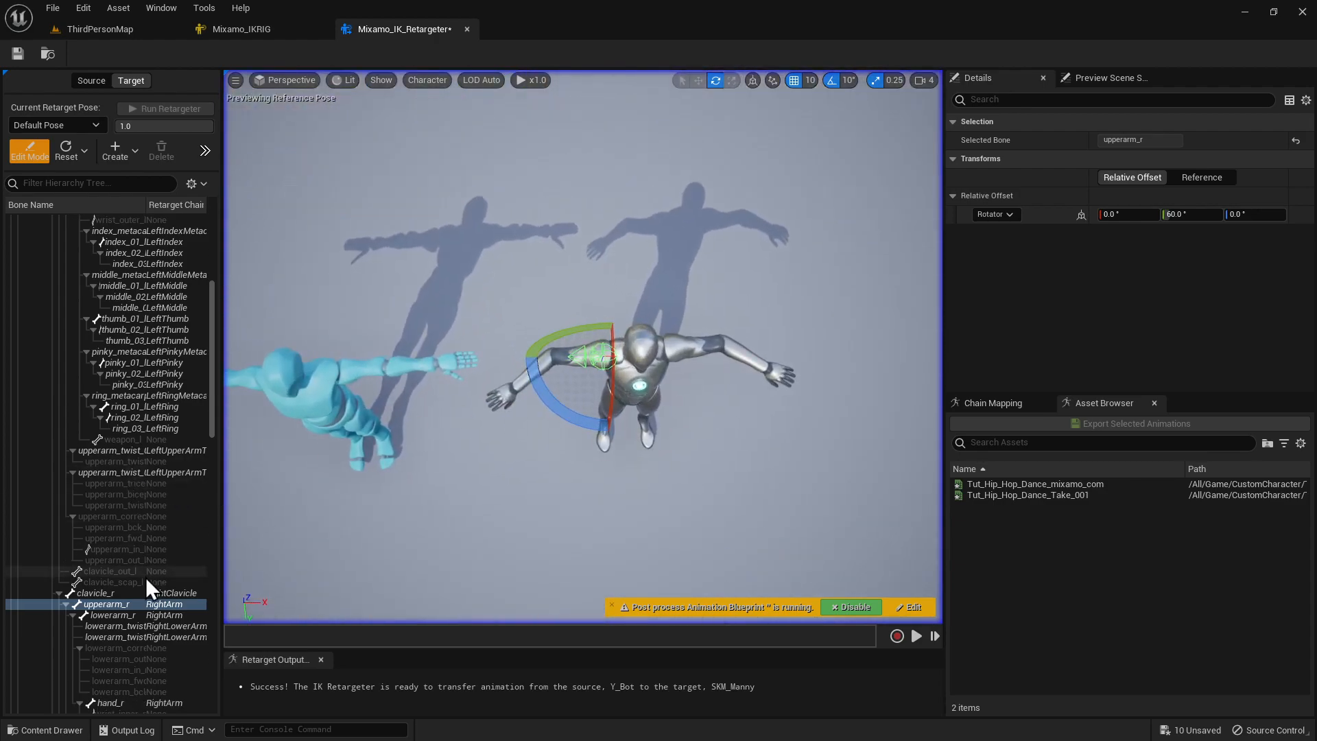
click(139, 616)
drag(579, 412, 483, 399)
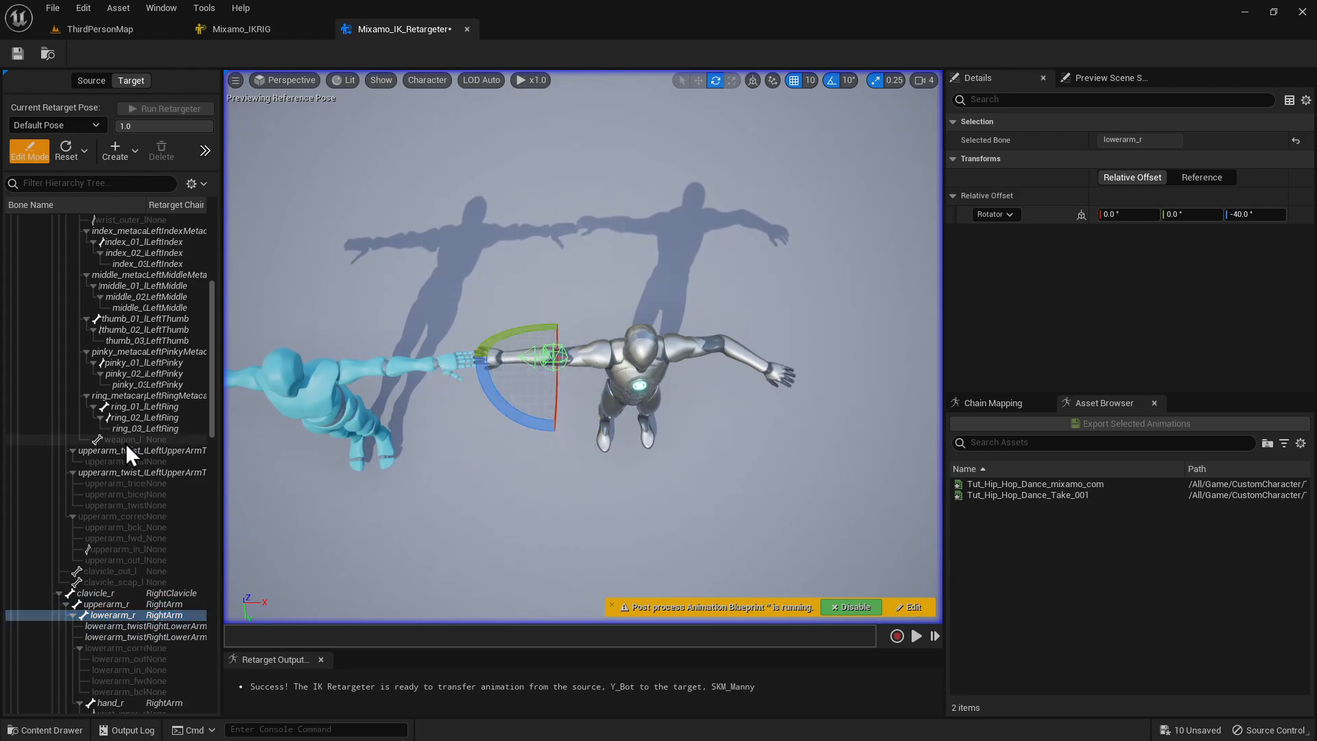
Step: Straighten the target's left forearm by rotating the lowerarm_l bone -40° about Z
scroll(144, 336, up, 5)
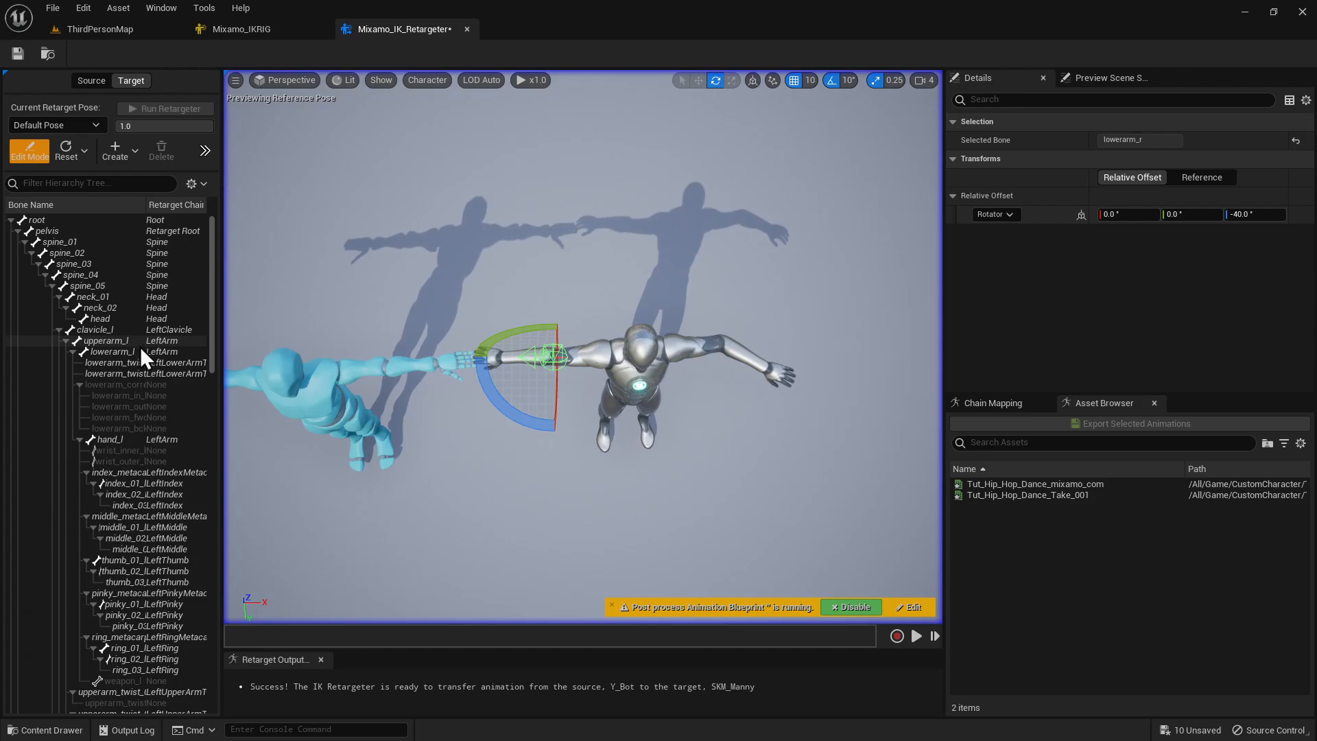
click(140, 351)
right_drag(709, 412, 748, 414)
drag(692, 380, 652, 382)
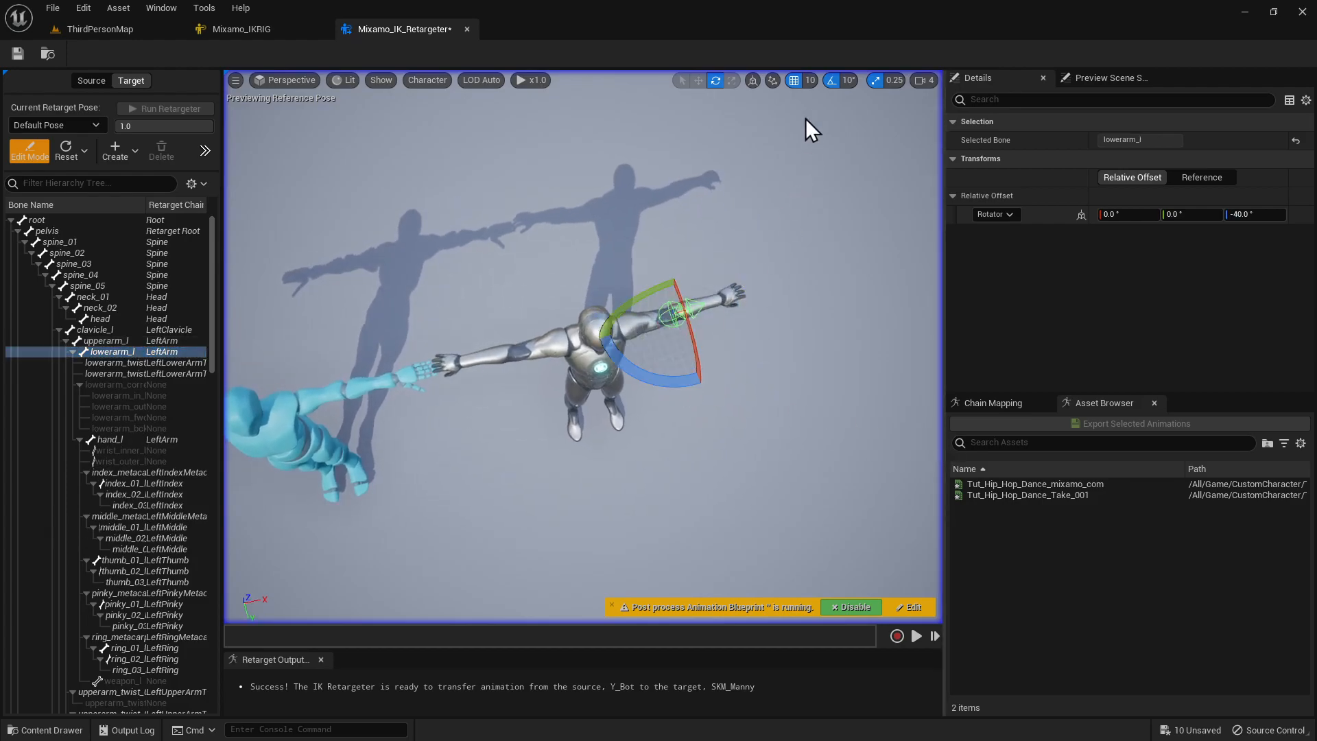
click(855, 84)
right_drag(643, 519, 665, 398)
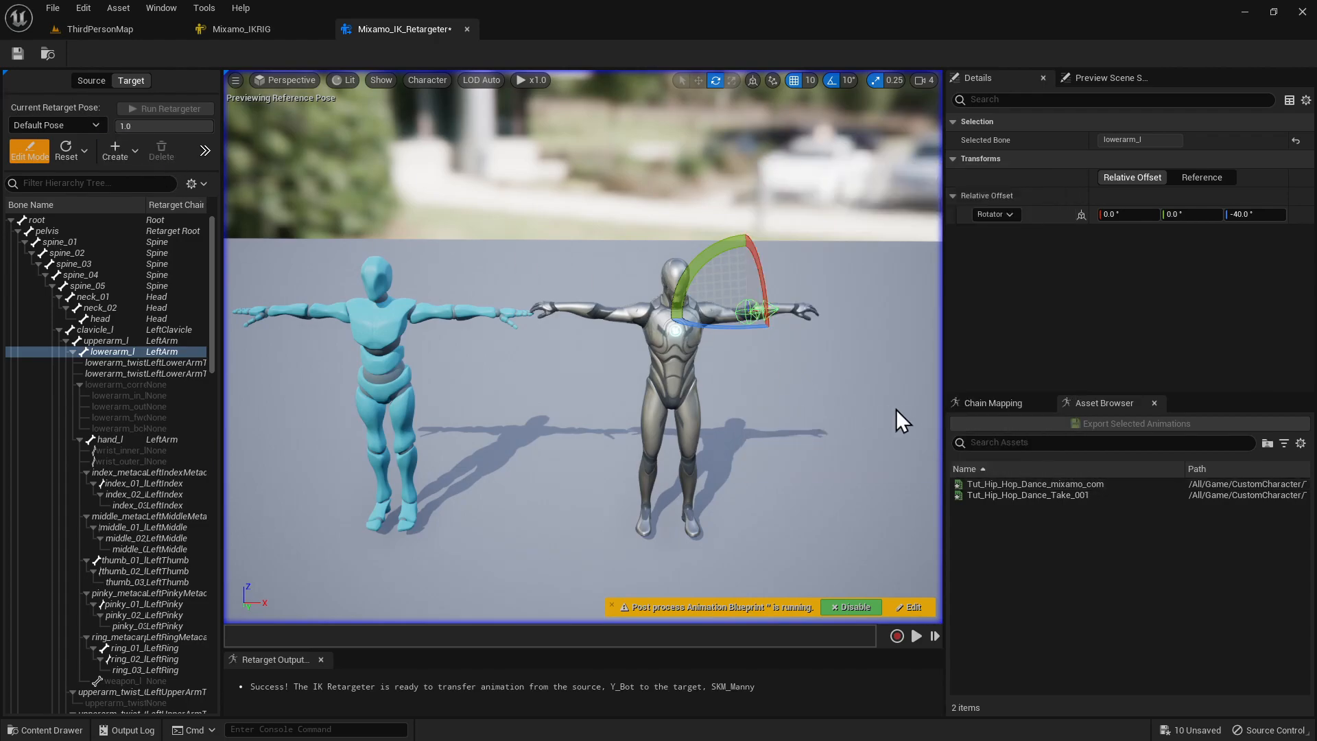
Step: In the chain mapping, set the source chain of LeftIndex and LeftMiddleMetacarpal to None
click(1019, 406)
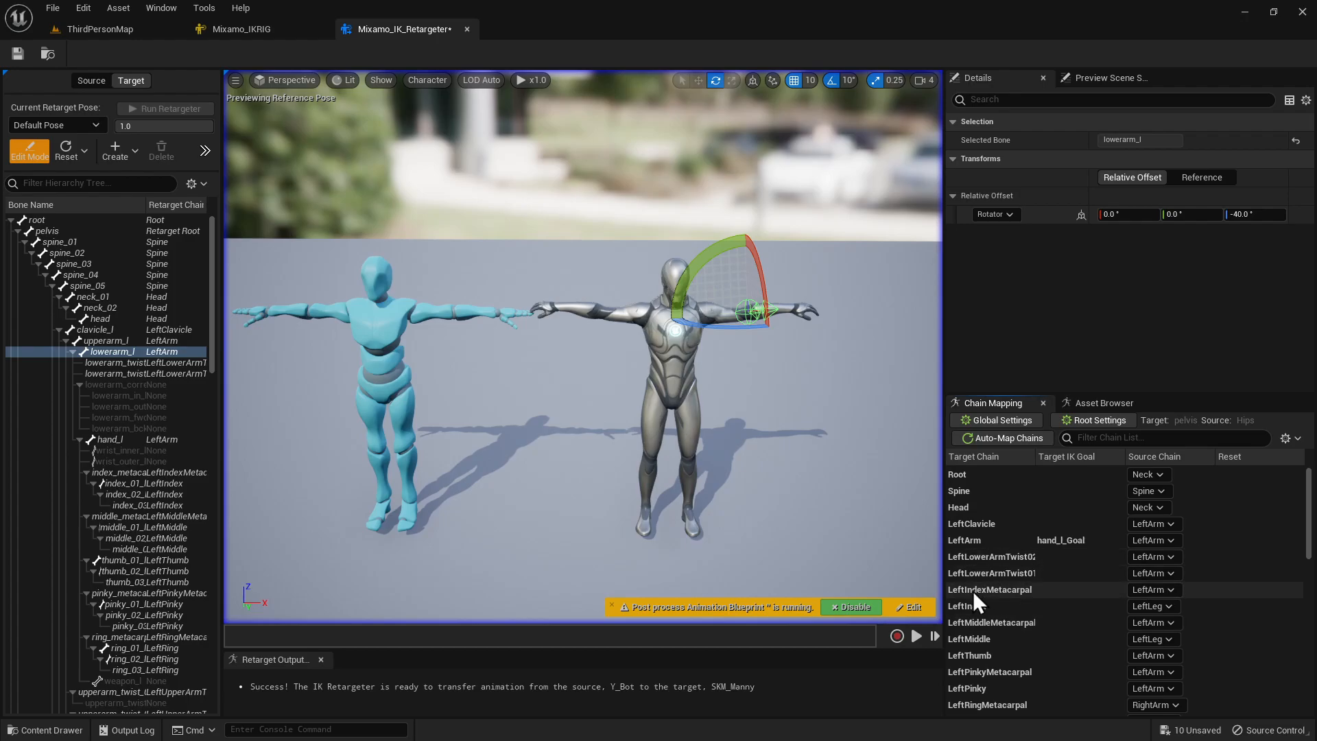
click(1145, 608)
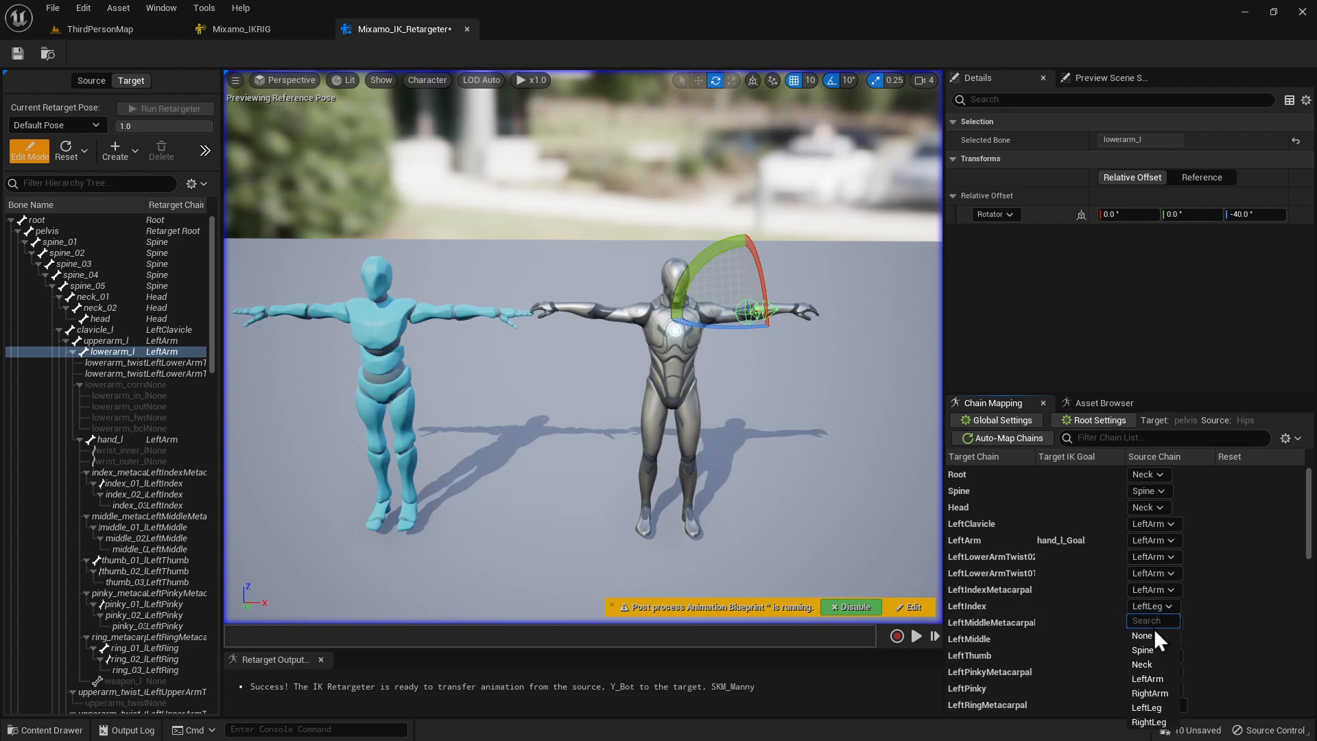
click(1164, 629)
scroll(1241, 628, down, 1)
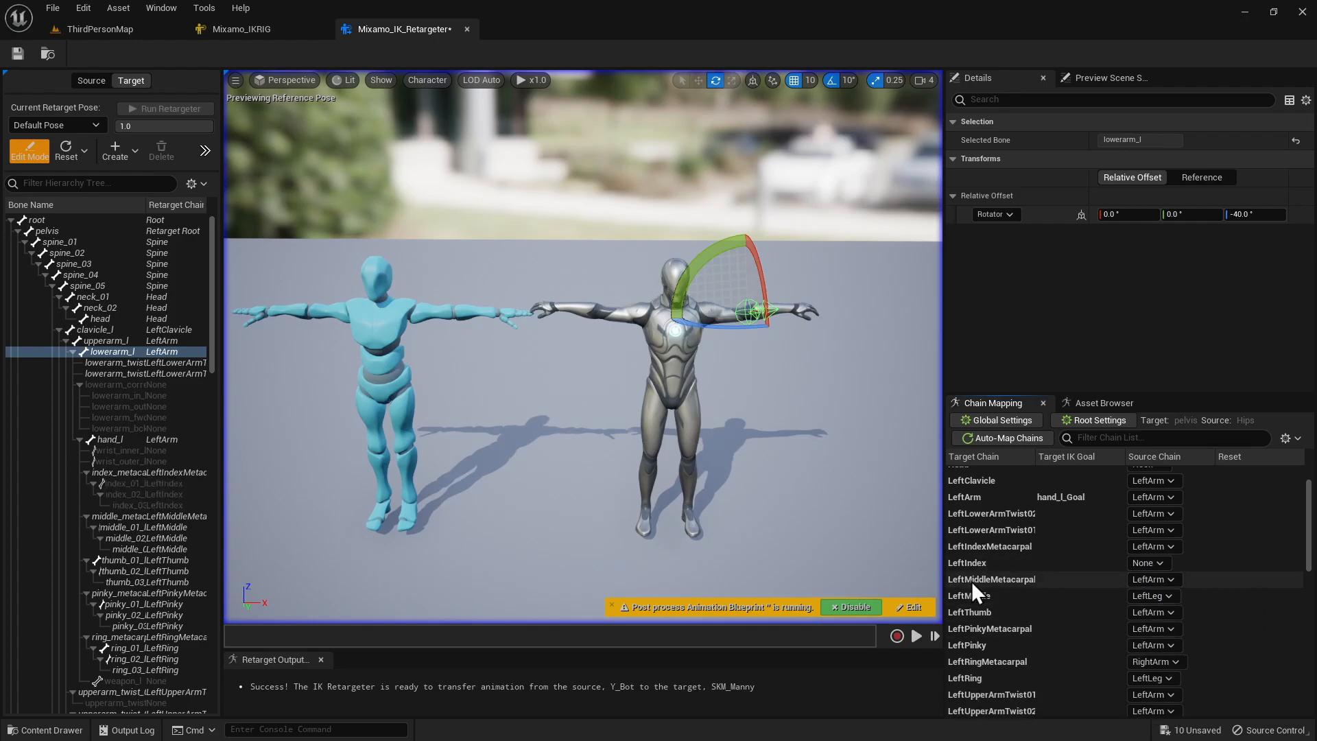
click(1153, 580)
click(1143, 609)
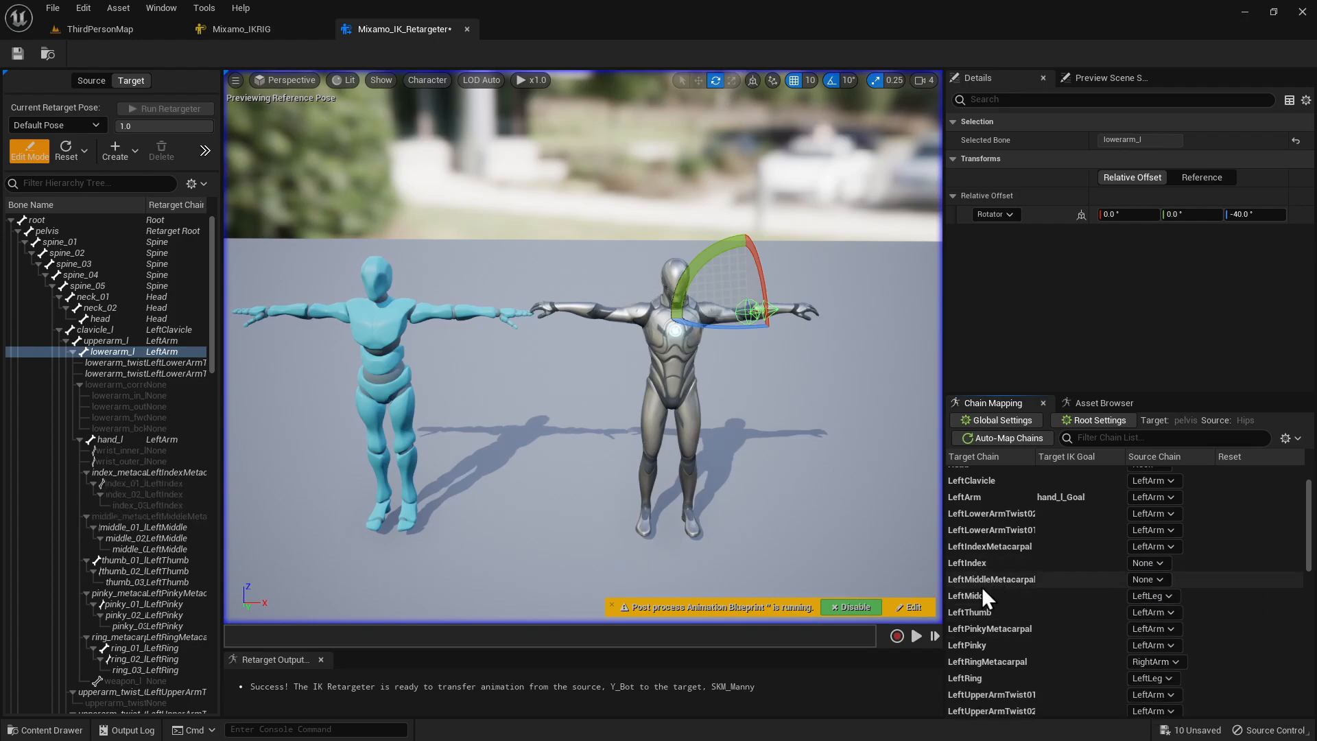
Step: Set the source chain of LeftMiddle, LeftThumb and LeftPinkyMetacarpal to None
click(1160, 596)
click(1166, 624)
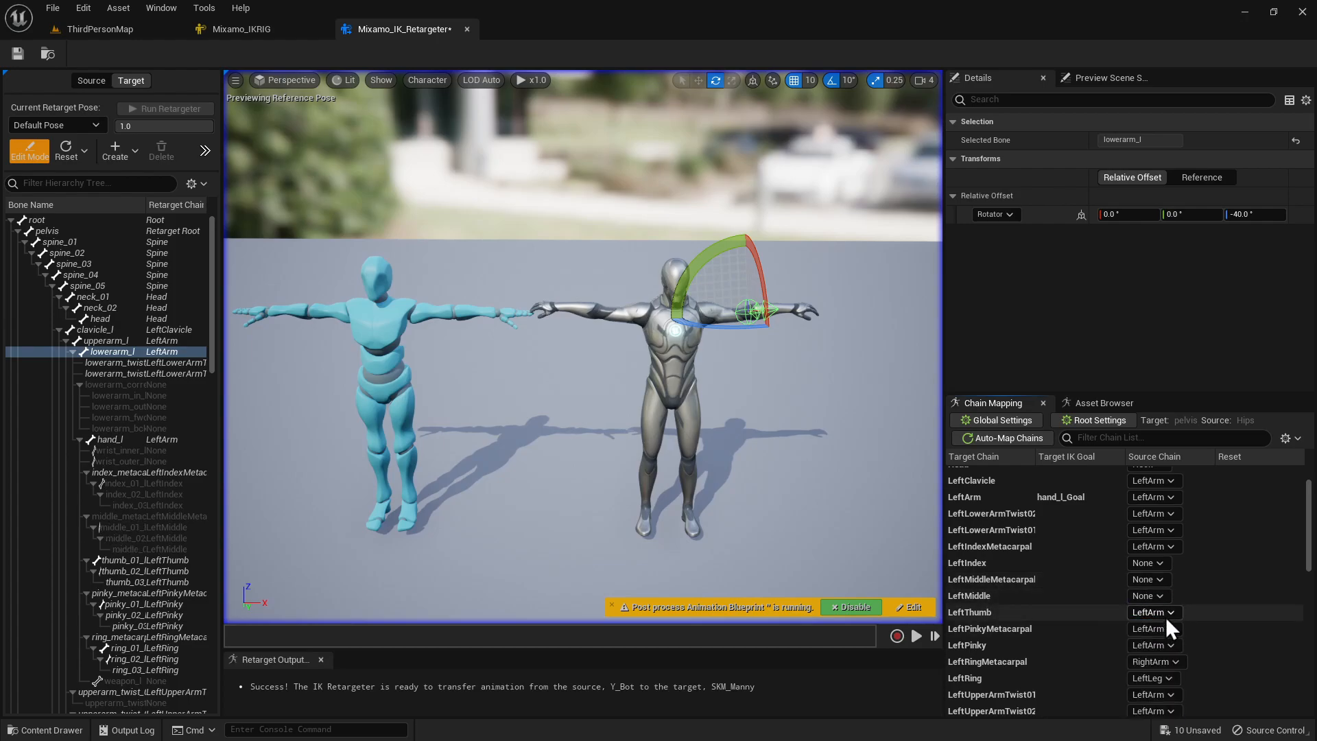
click(1155, 628)
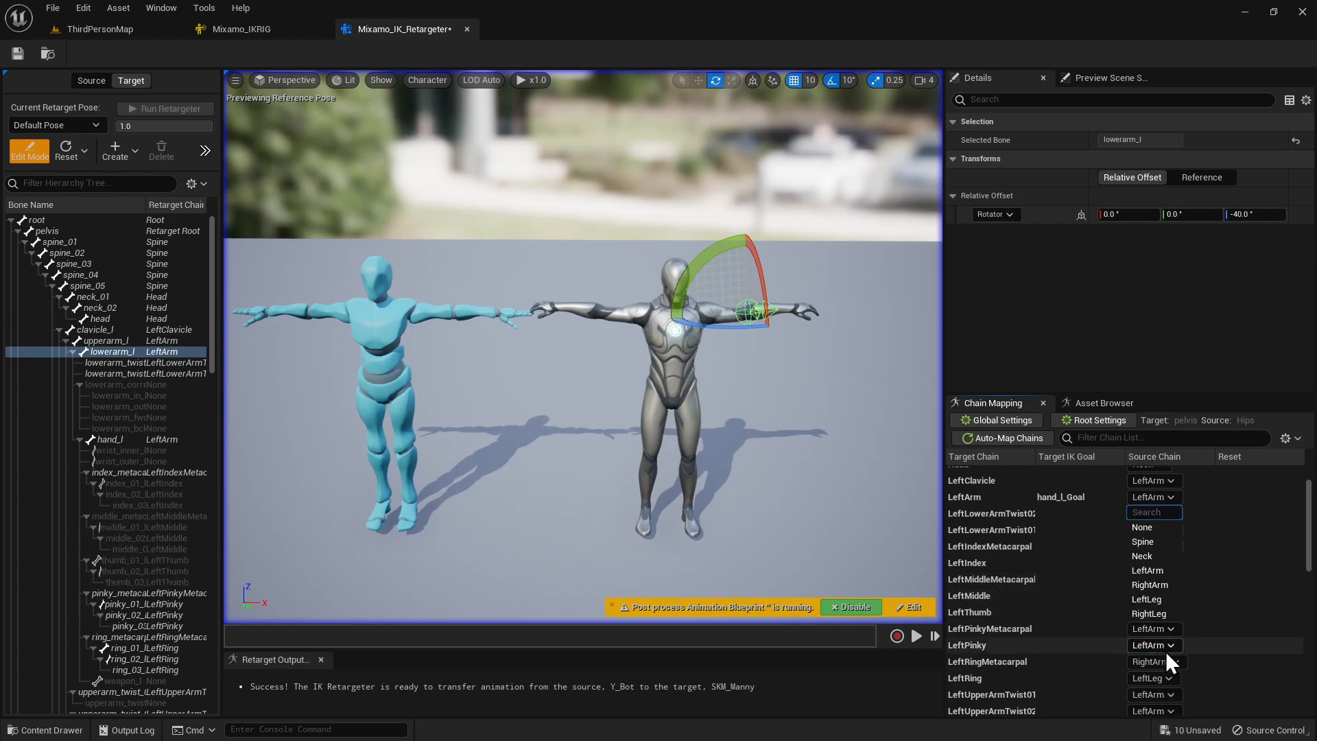
click(1149, 533)
scroll(1139, 623, down, 2)
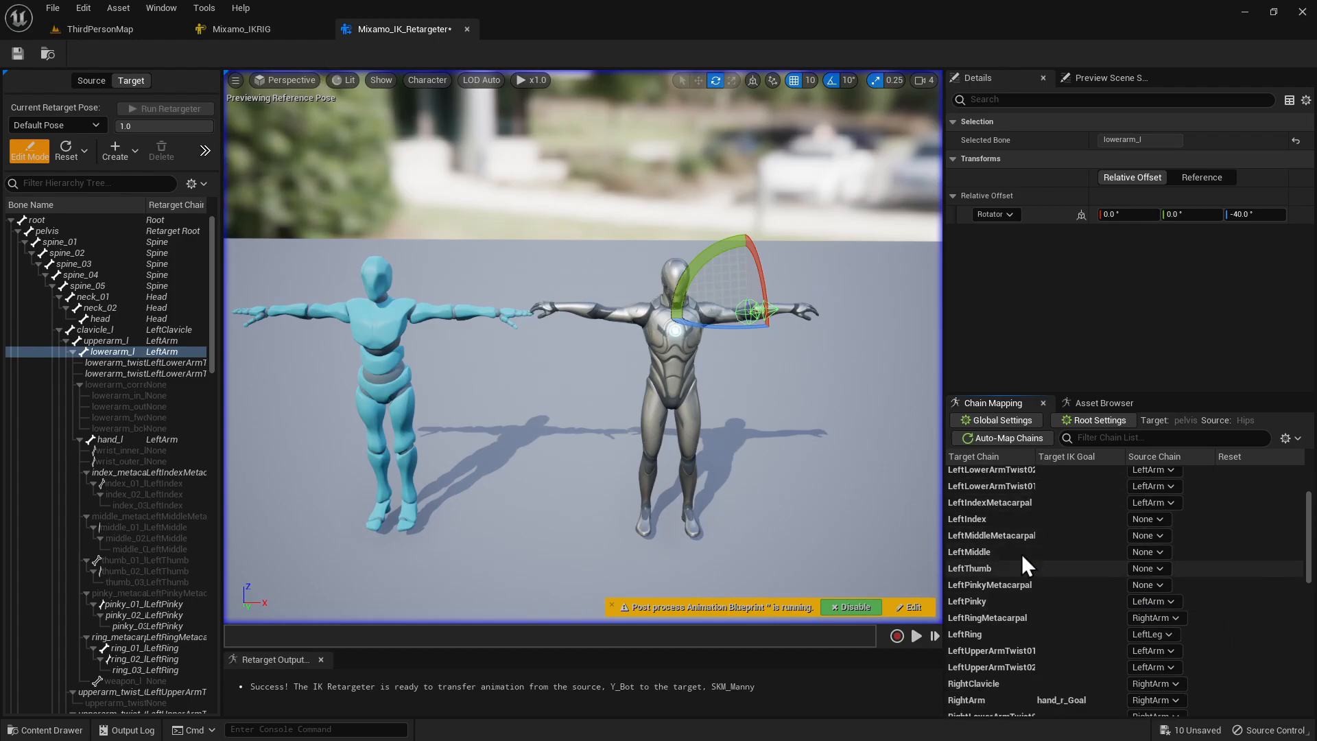
Step: Set the source chain of LeftPinky, LeftRingMetacarpal and LeftRing to None
click(1159, 602)
click(1161, 631)
click(1165, 632)
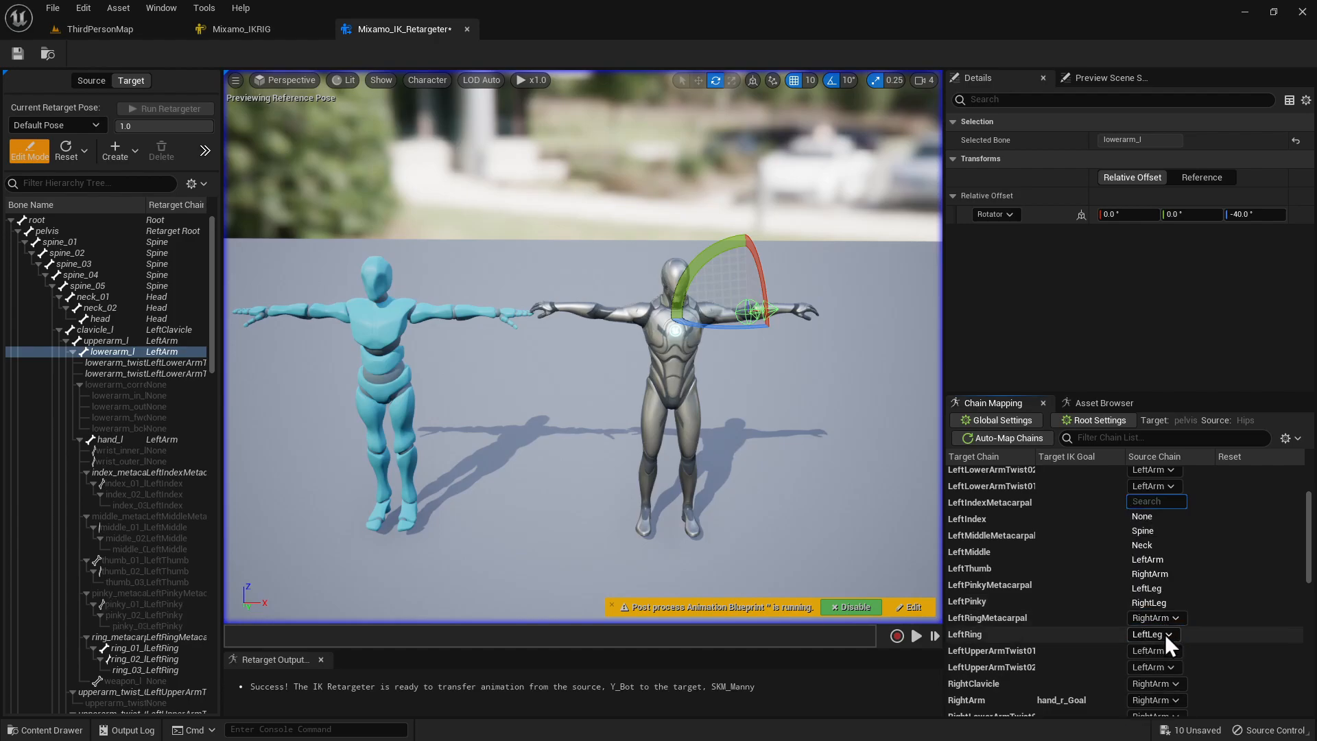
click(1146, 518)
click(1164, 635)
click(1152, 537)
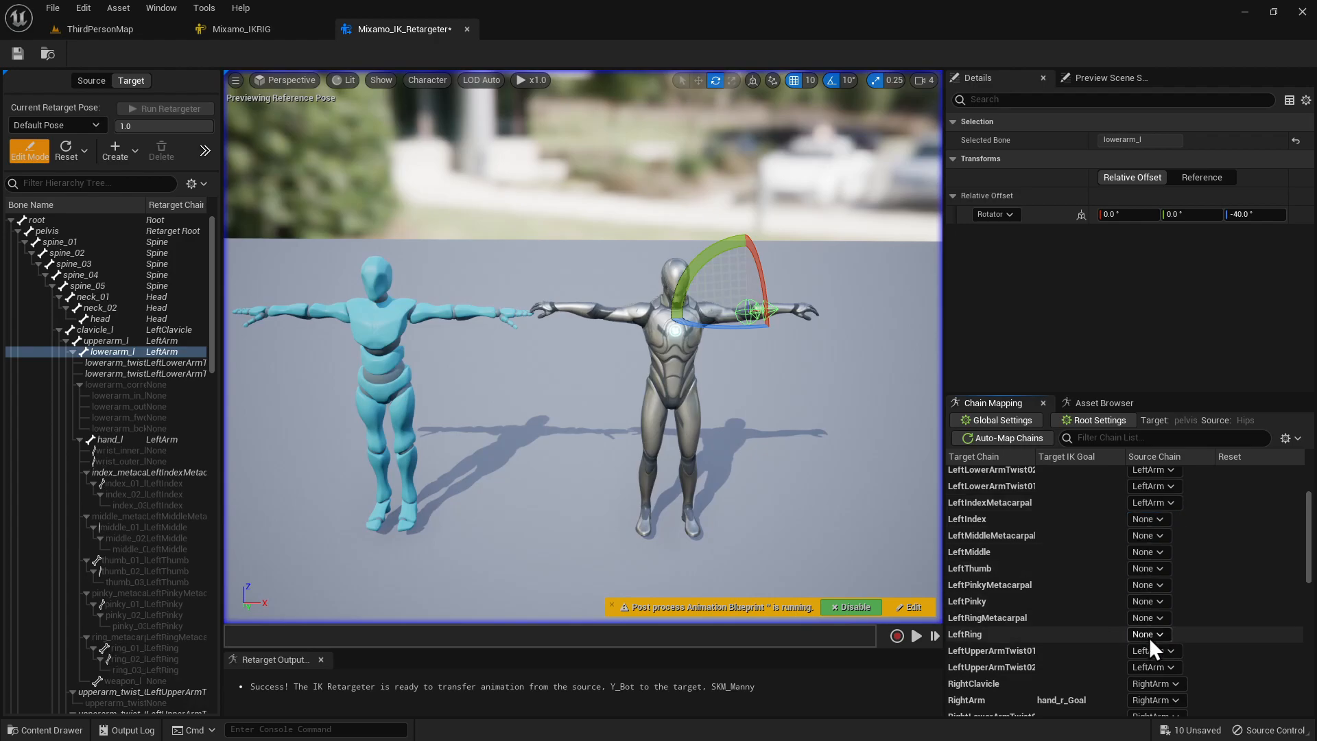
click(1144, 519)
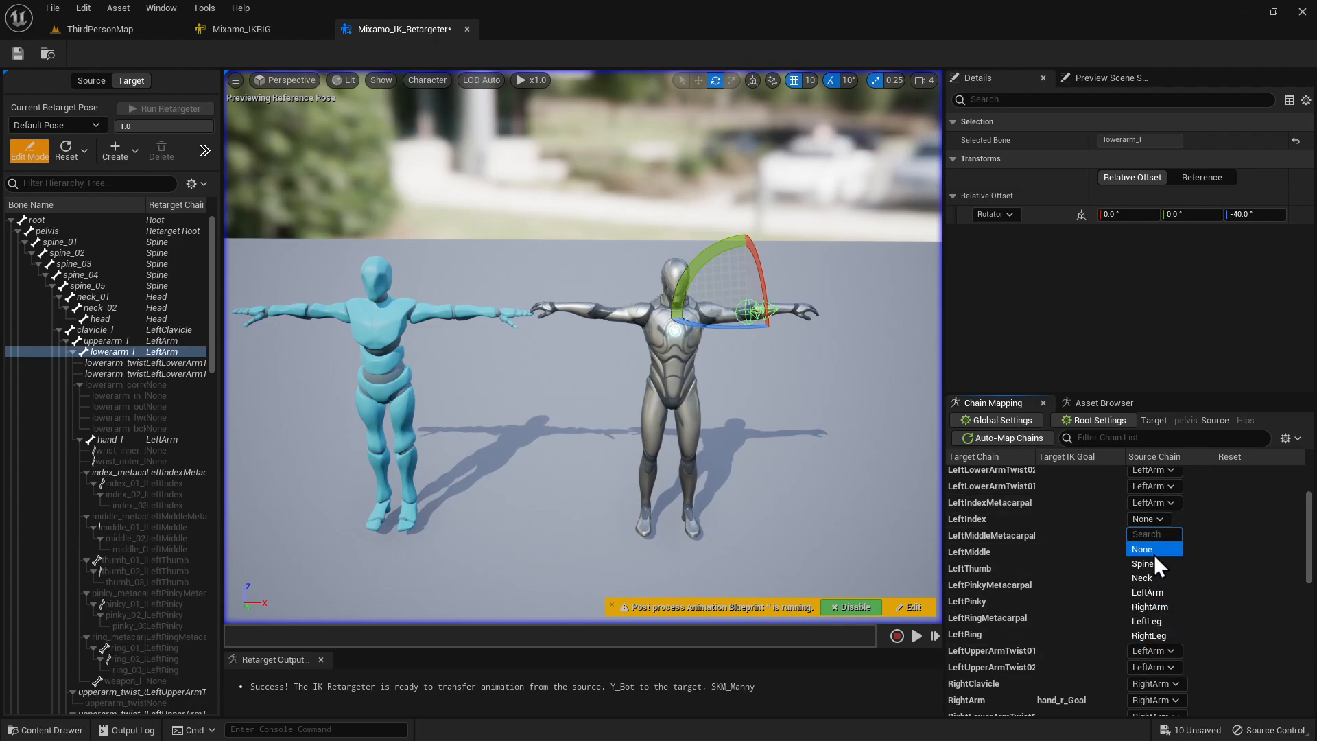
click(1239, 601)
Step: Set the source chain of RightPinkyMetacarpal, RightPinky, RightRingMetacarpal and RightRing to None
scroll(1153, 640, down, 2)
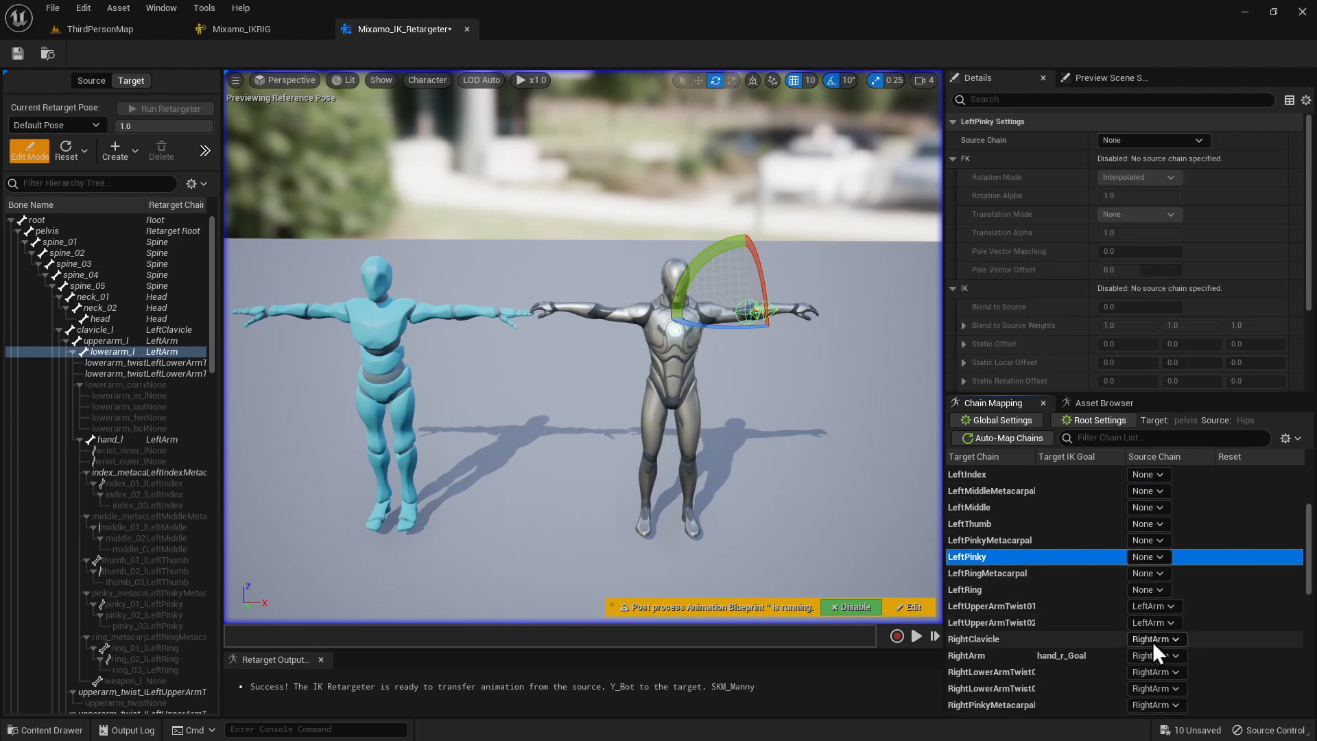
scroll(1183, 637, down, 2)
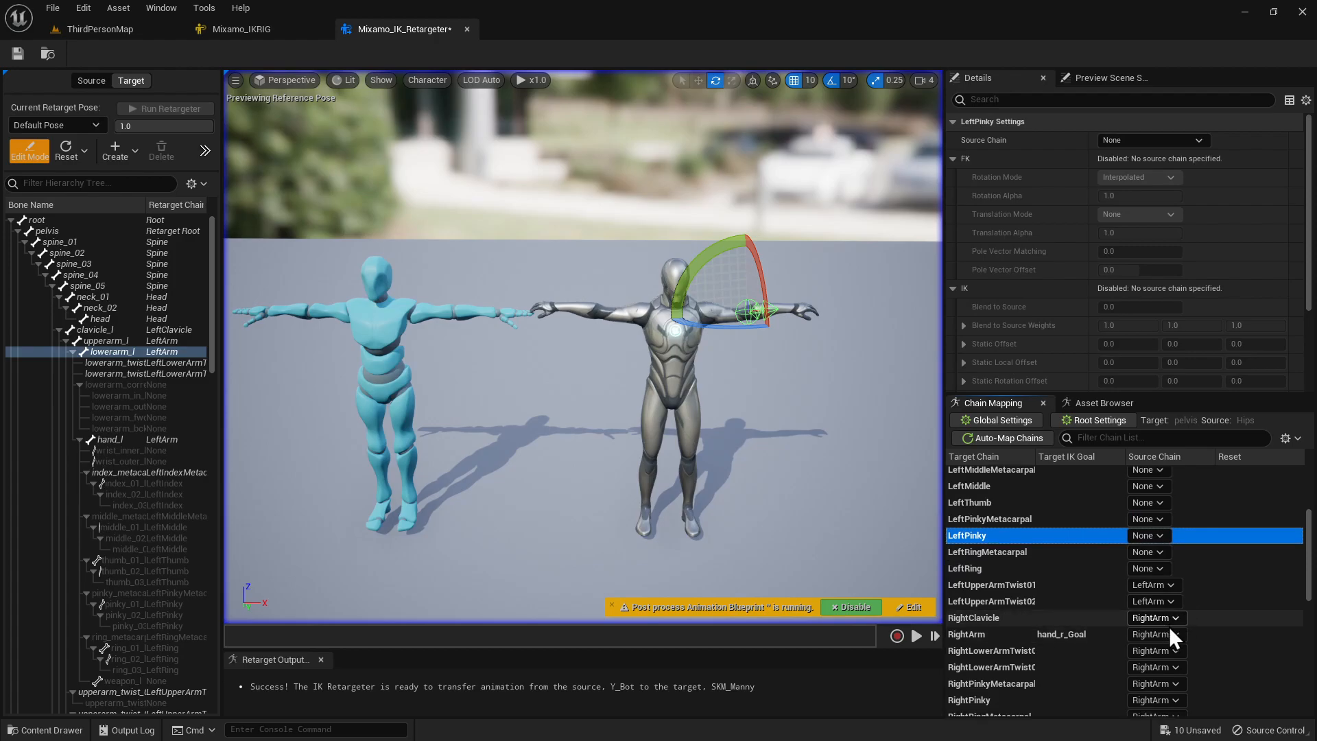
scroll(1169, 652, up, 8)
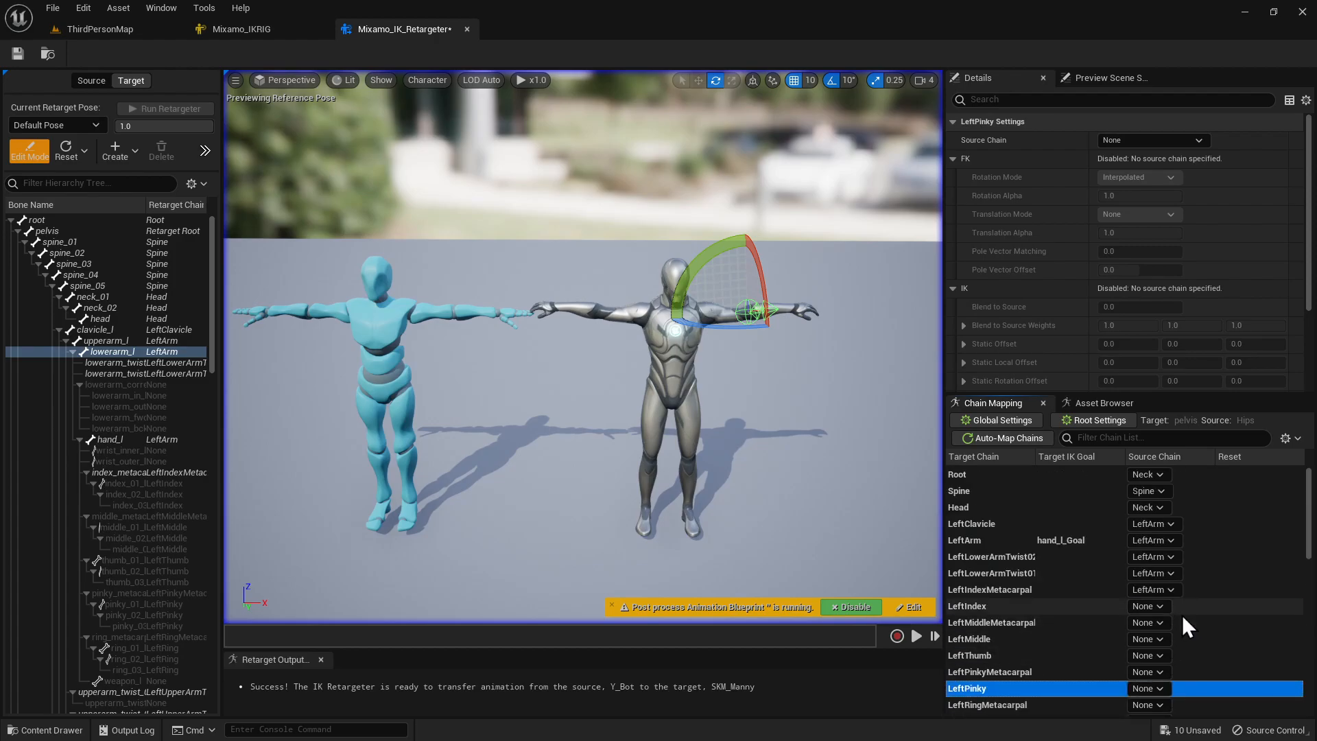
scroll(1176, 624, down, 5)
scroll(1176, 625, down, 5)
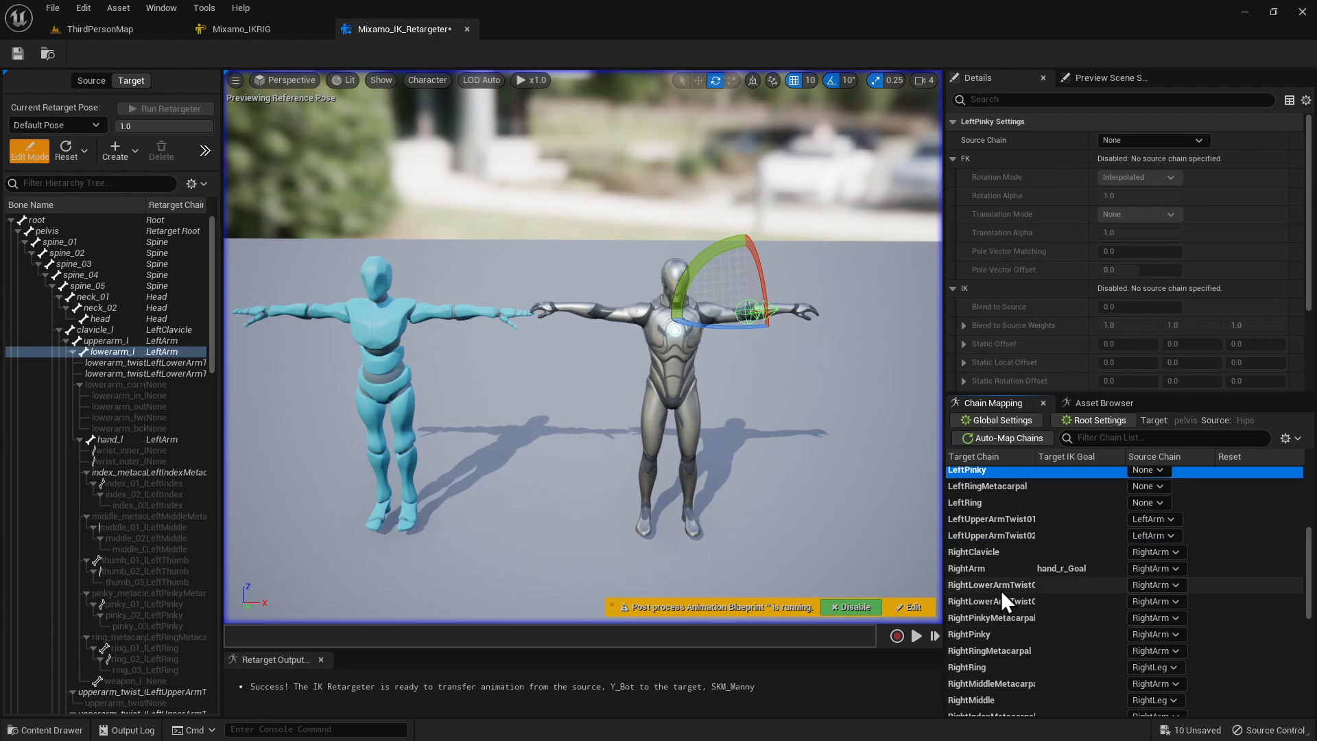
scroll(1119, 611, down, 1)
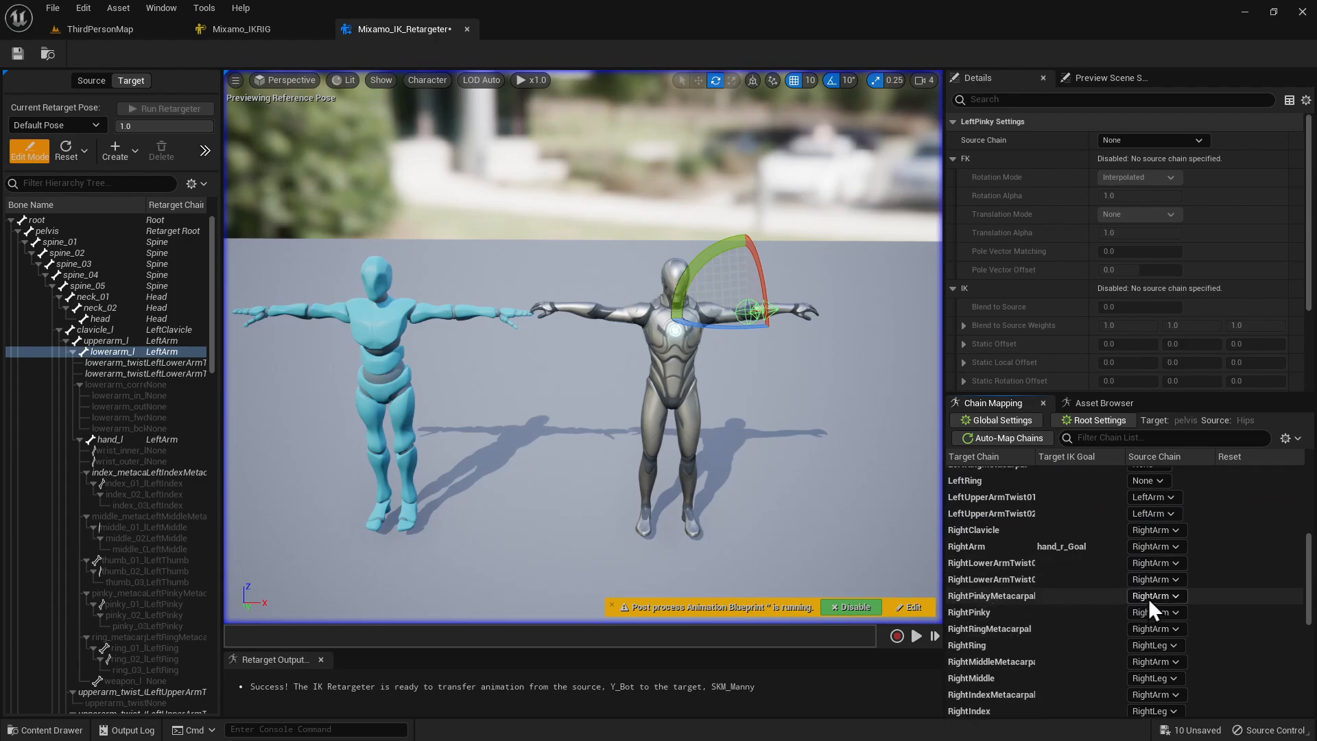
click(1150, 597)
click(1156, 628)
click(1159, 615)
click(1161, 643)
click(1163, 632)
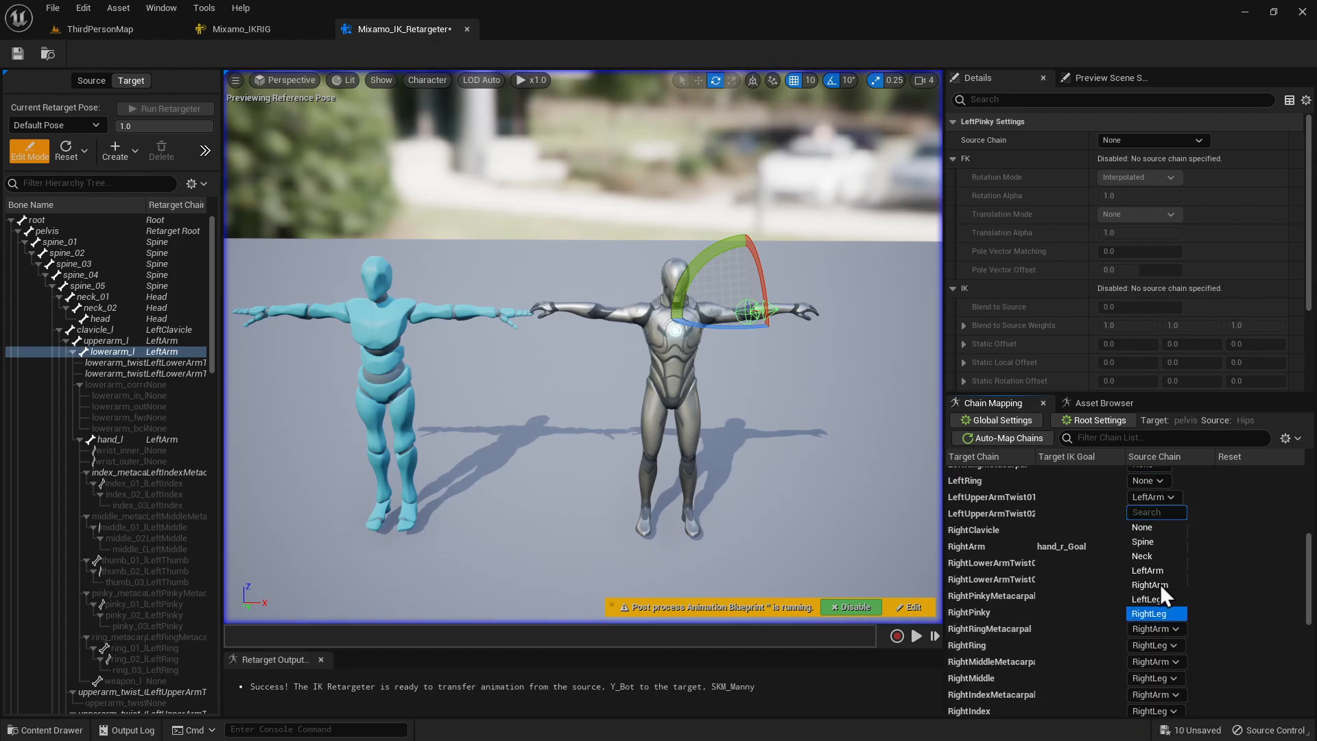
click(1152, 527)
click(1159, 645)
click(1155, 543)
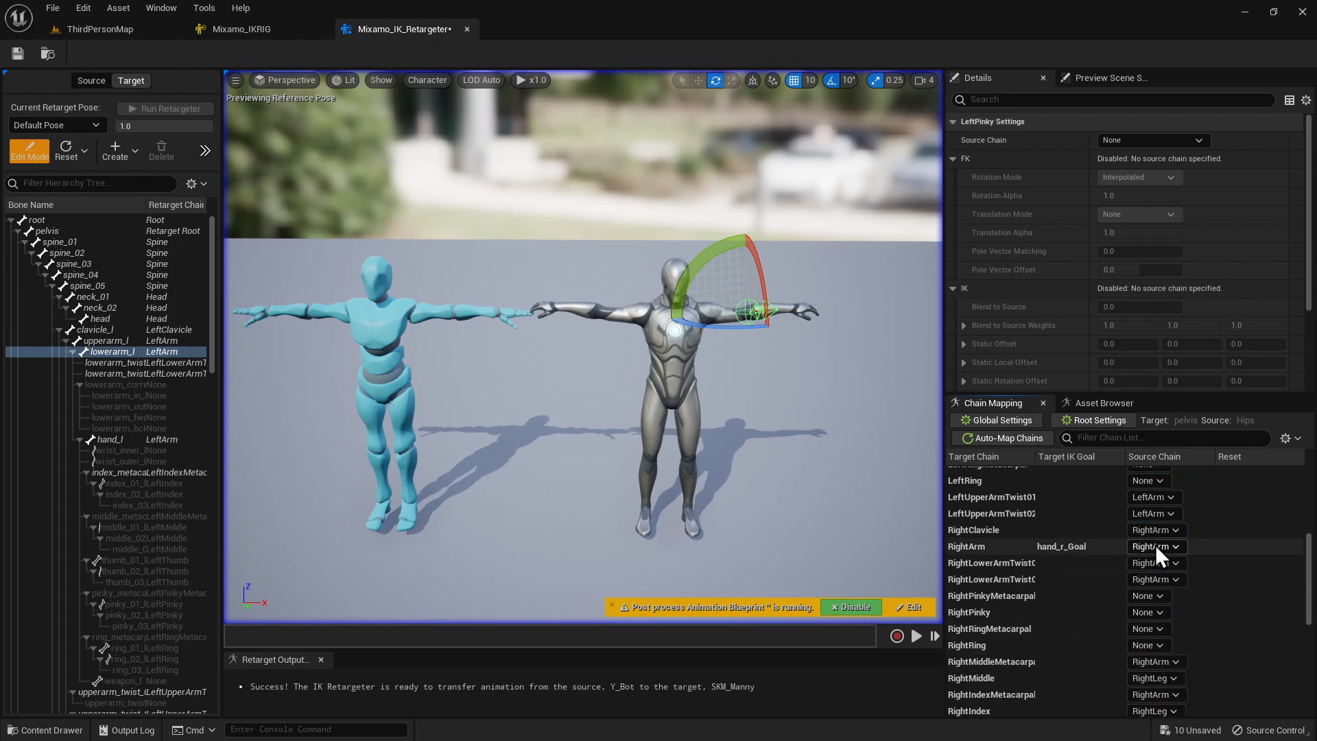
Step: Set the source chain of RightMiddleMetacarpal, RightMiddle and RightIndexMetacarpal to None
scroll(1156, 549, down, 3)
click(1159, 568)
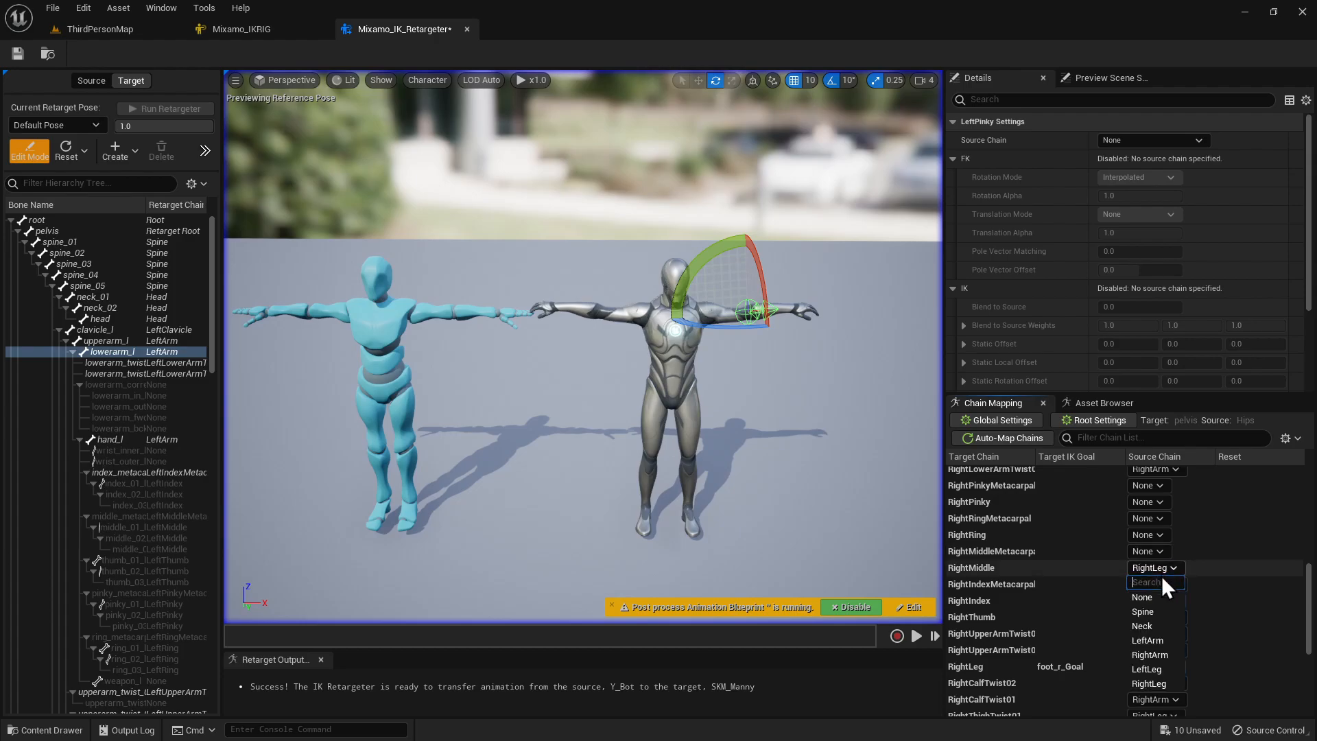
click(1162, 597)
click(1159, 585)
click(1160, 613)
Step: Set the source chain of RightIndex and RightThumb to None
click(1158, 601)
click(1157, 629)
click(1158, 617)
click(1142, 660)
click(1150, 618)
click(1142, 646)
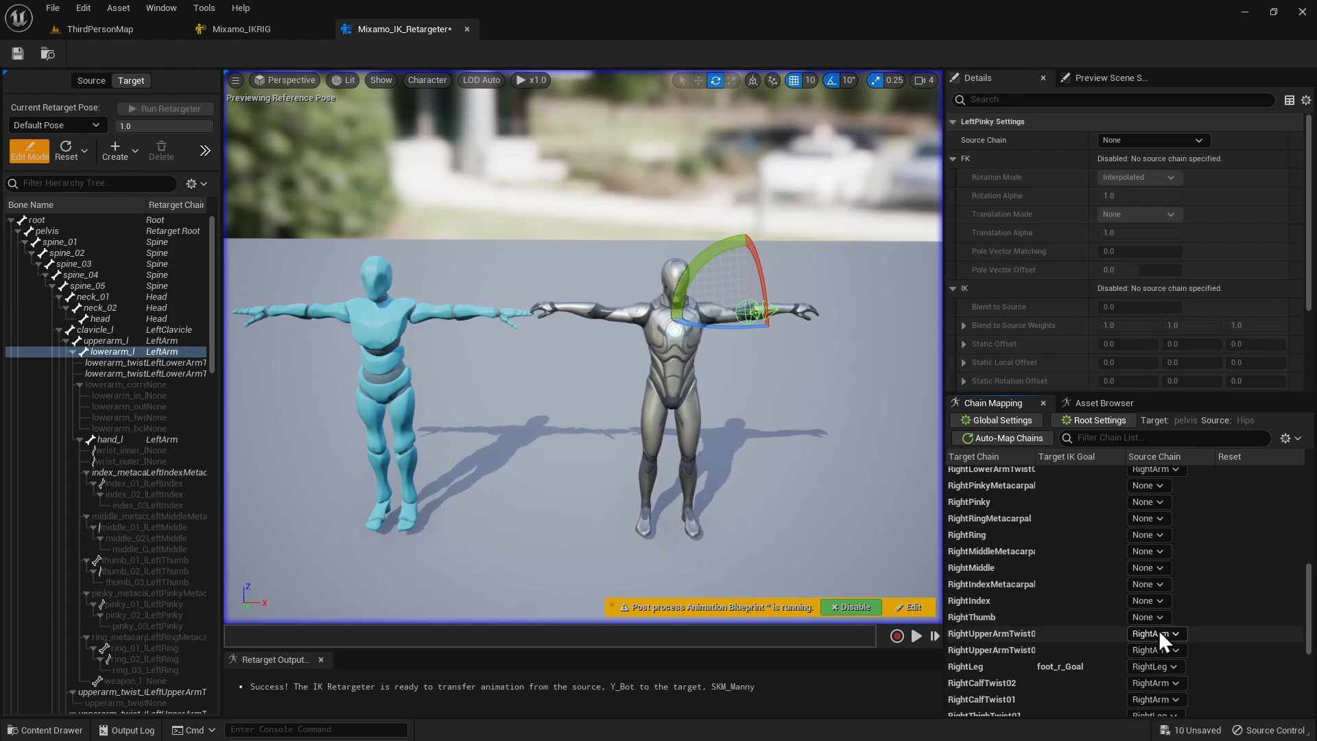
click(1158, 631)
click(1222, 638)
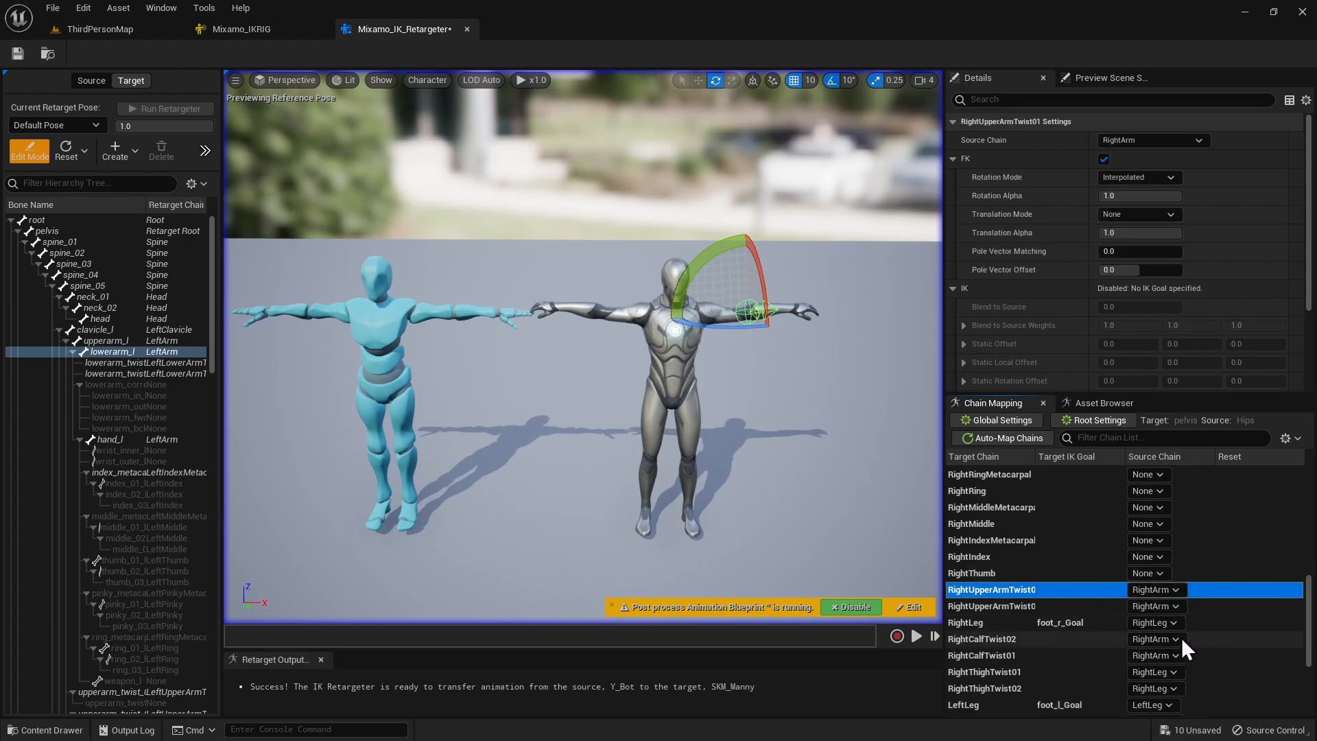
Step: Set the source chain of RightCalfTwist02 and RightCalfTwist01 to None
scroll(1153, 638, down, 3)
click(1155, 599)
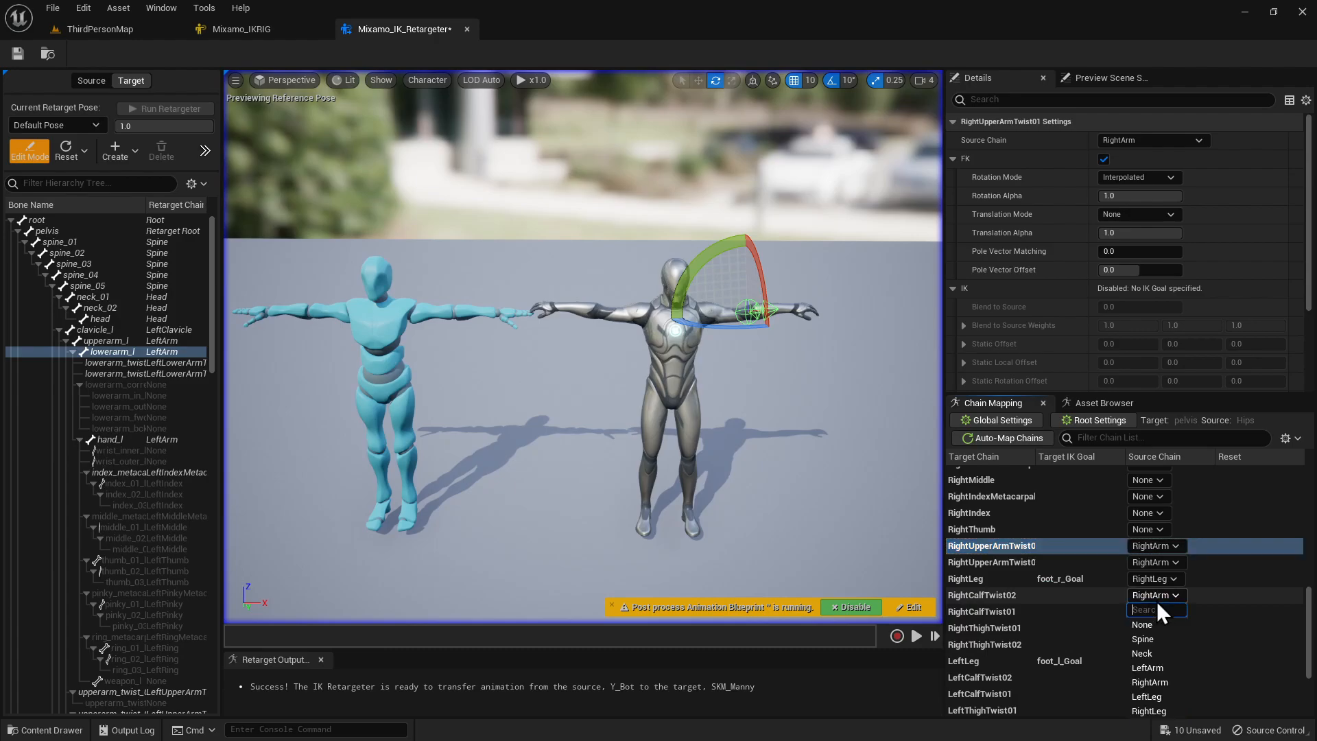
click(1162, 623)
click(1159, 613)
click(1165, 641)
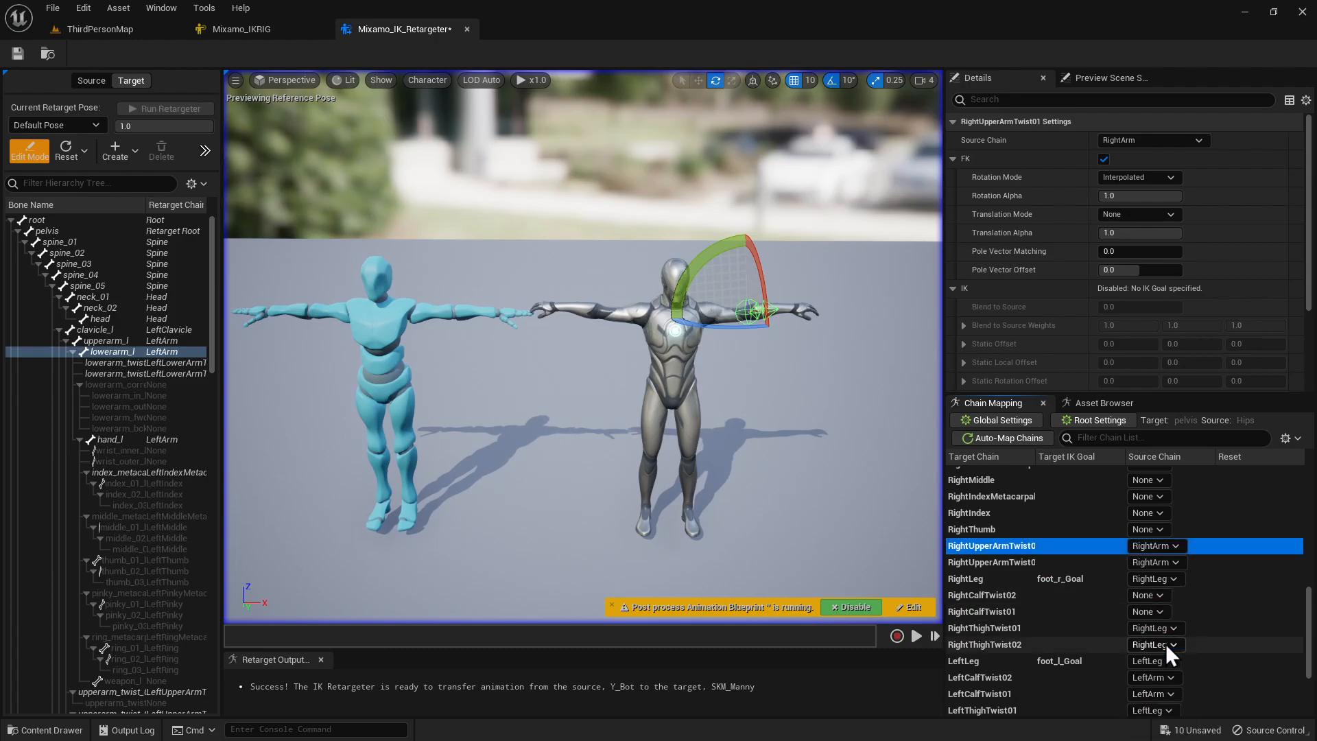
click(1159, 592)
click(1159, 592)
Step: Set the source chain of LeftCalfTwist02 and LeftCalfTwist01 to None
scroll(1258, 628, down, 3)
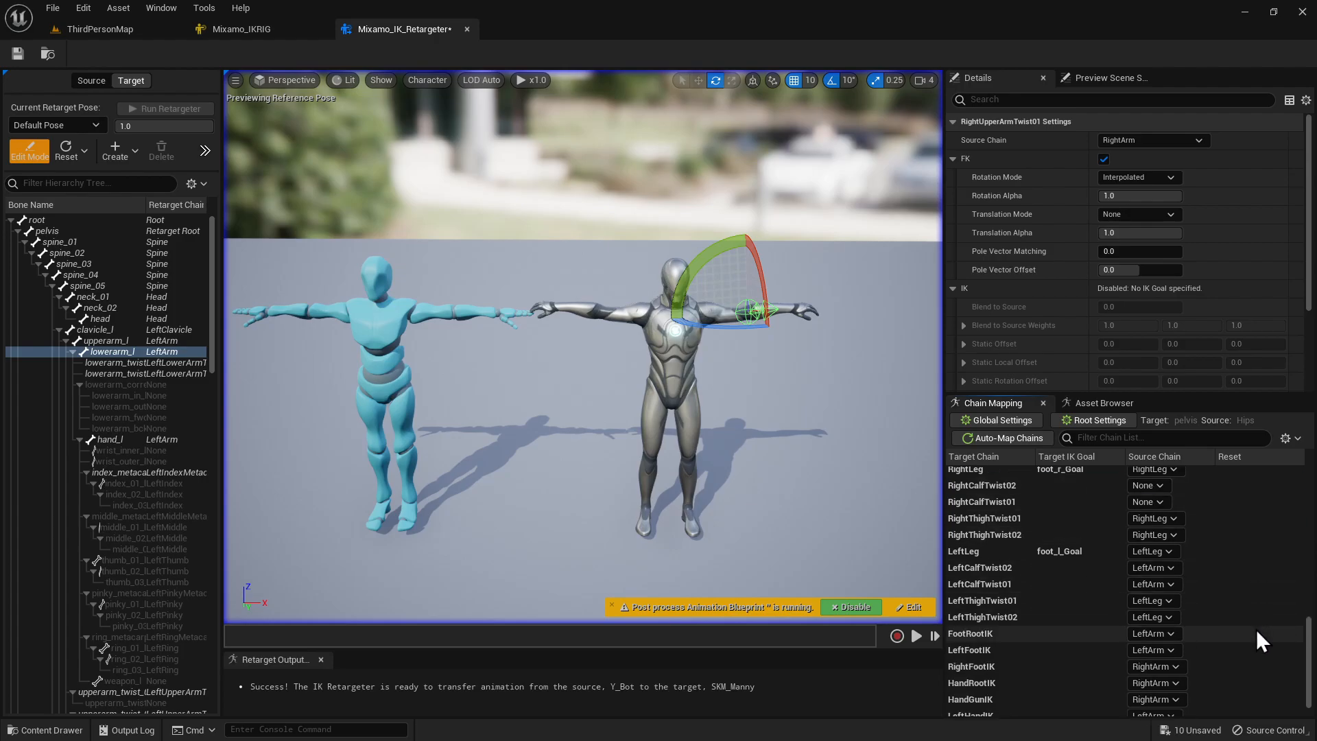
click(1148, 572)
click(1152, 596)
click(1158, 573)
click(1176, 585)
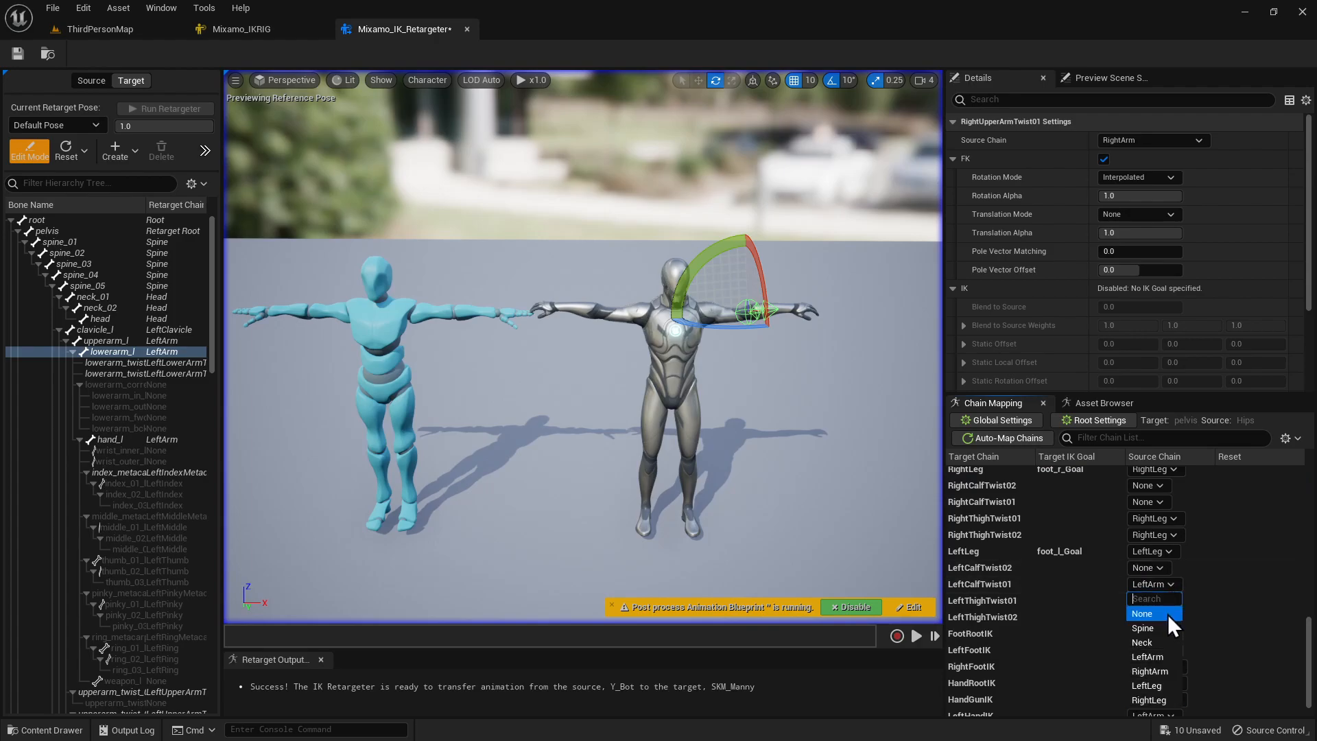
click(1168, 615)
Step: Set the source chain of FootRootIK, LeftFootIK and RightFootIK to None
click(1151, 632)
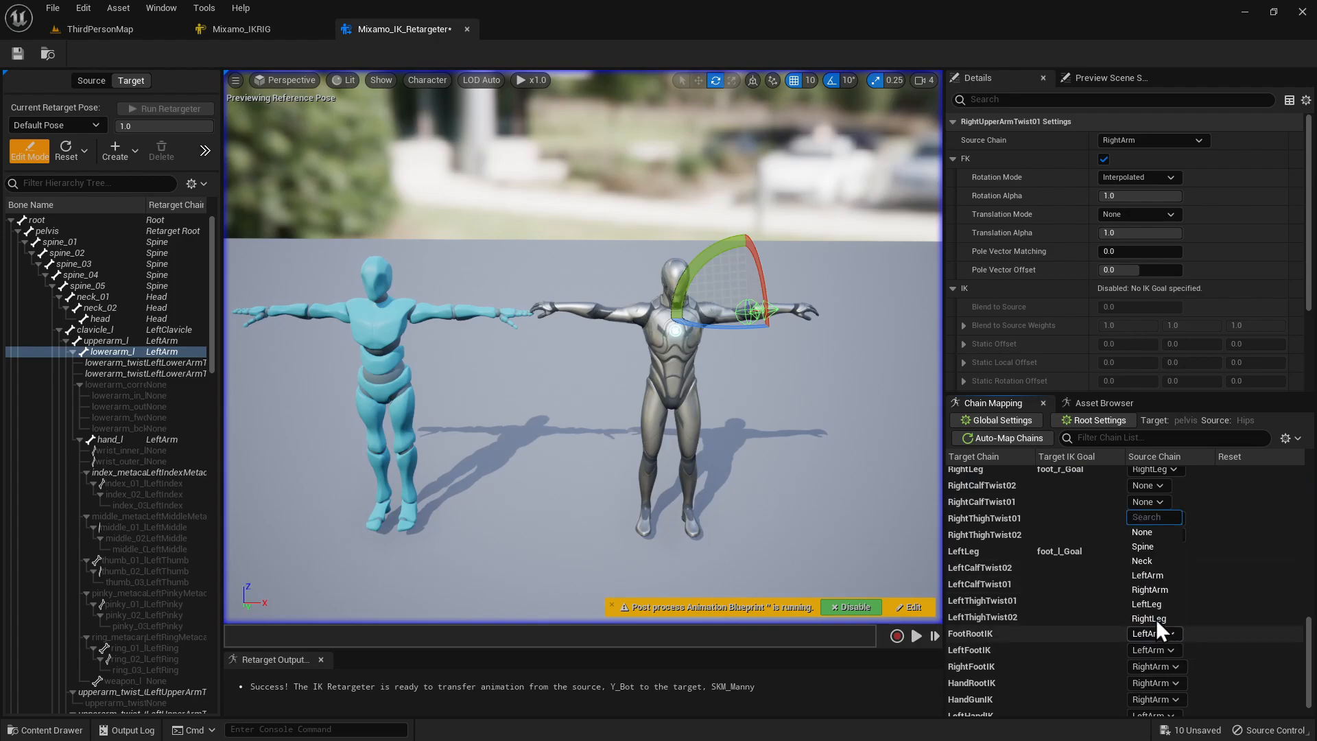
click(1144, 534)
click(1158, 648)
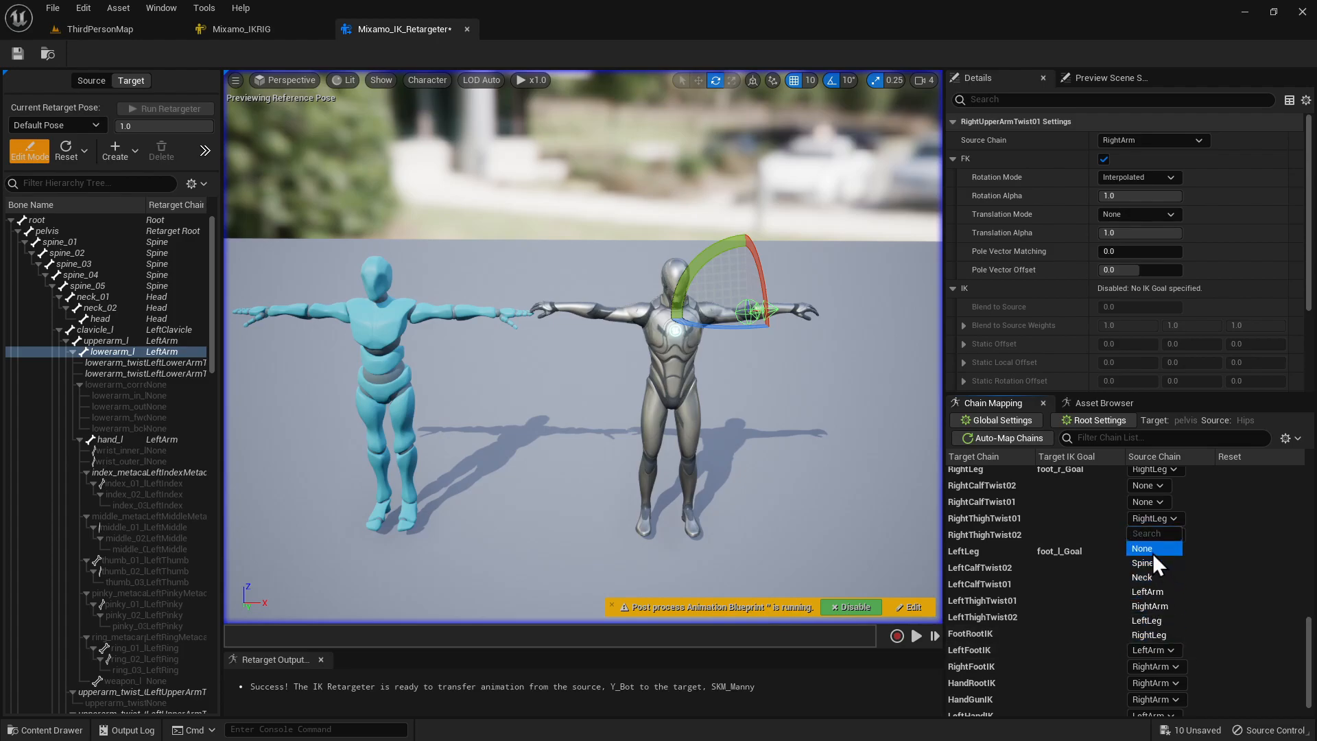
click(1152, 550)
scroll(1182, 628, down, 1)
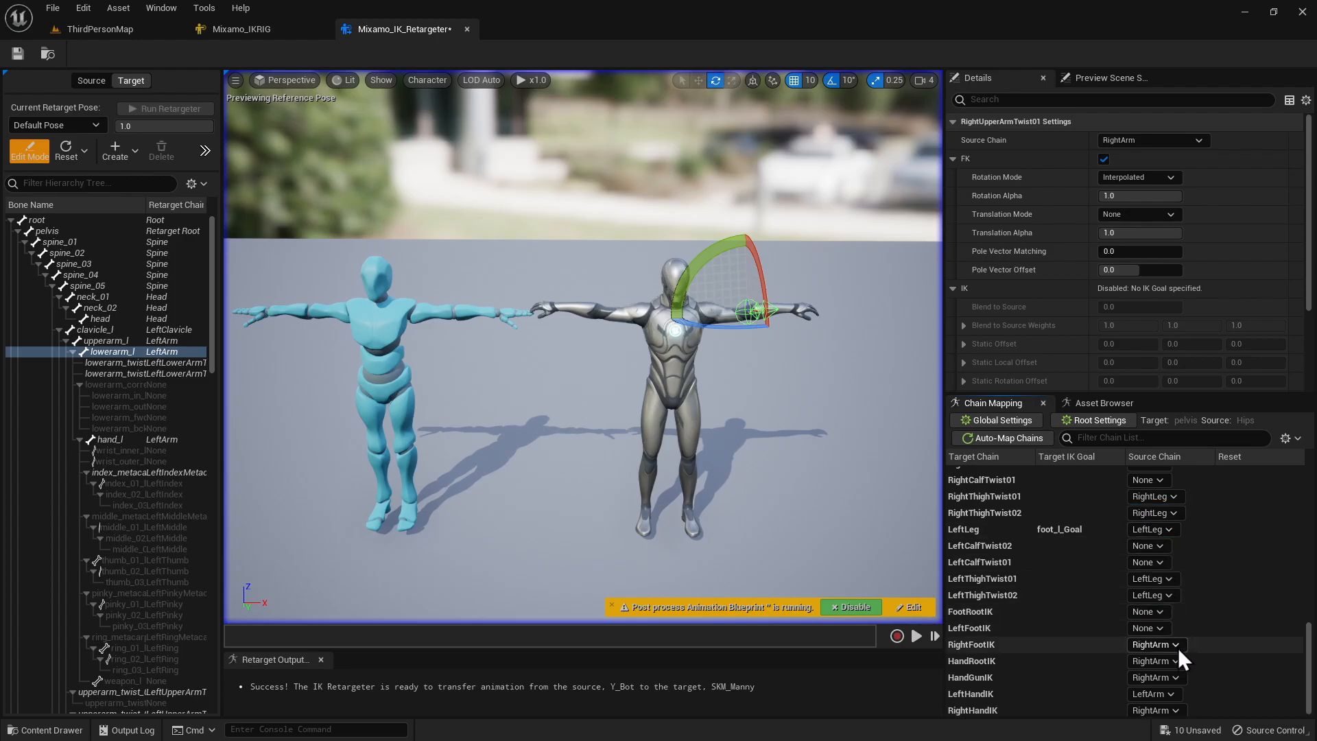
click(1179, 648)
click(1155, 542)
Step: Set the source chain of HandRootIK and HandGunIK to None
click(1170, 660)
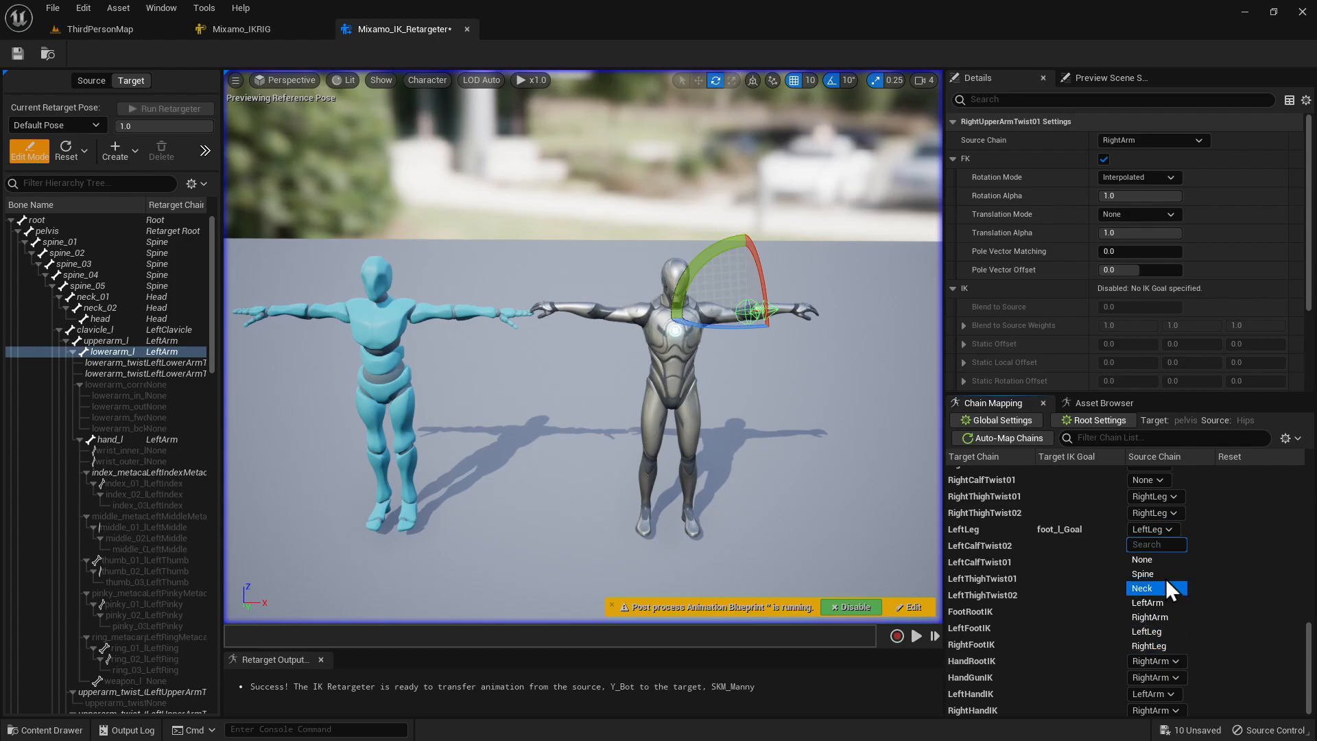
click(1159, 570)
click(1154, 677)
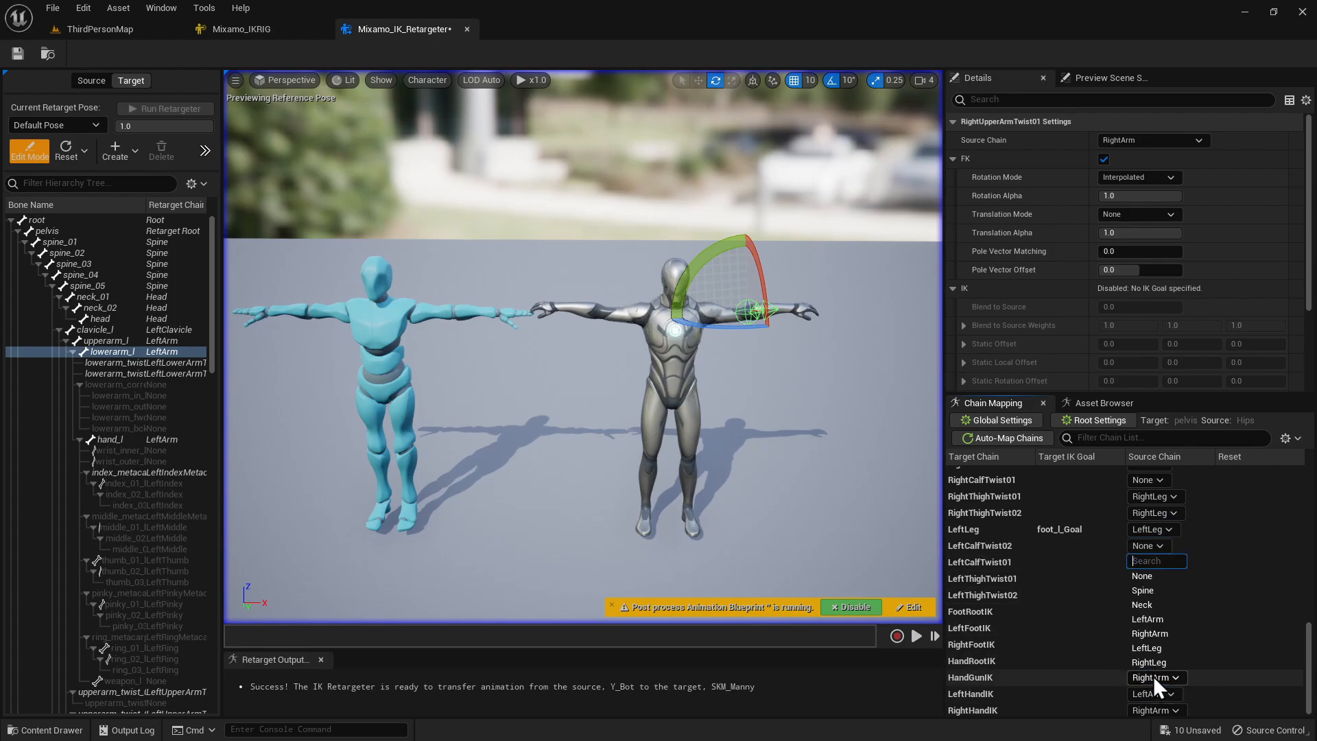
click(1150, 576)
click(1151, 660)
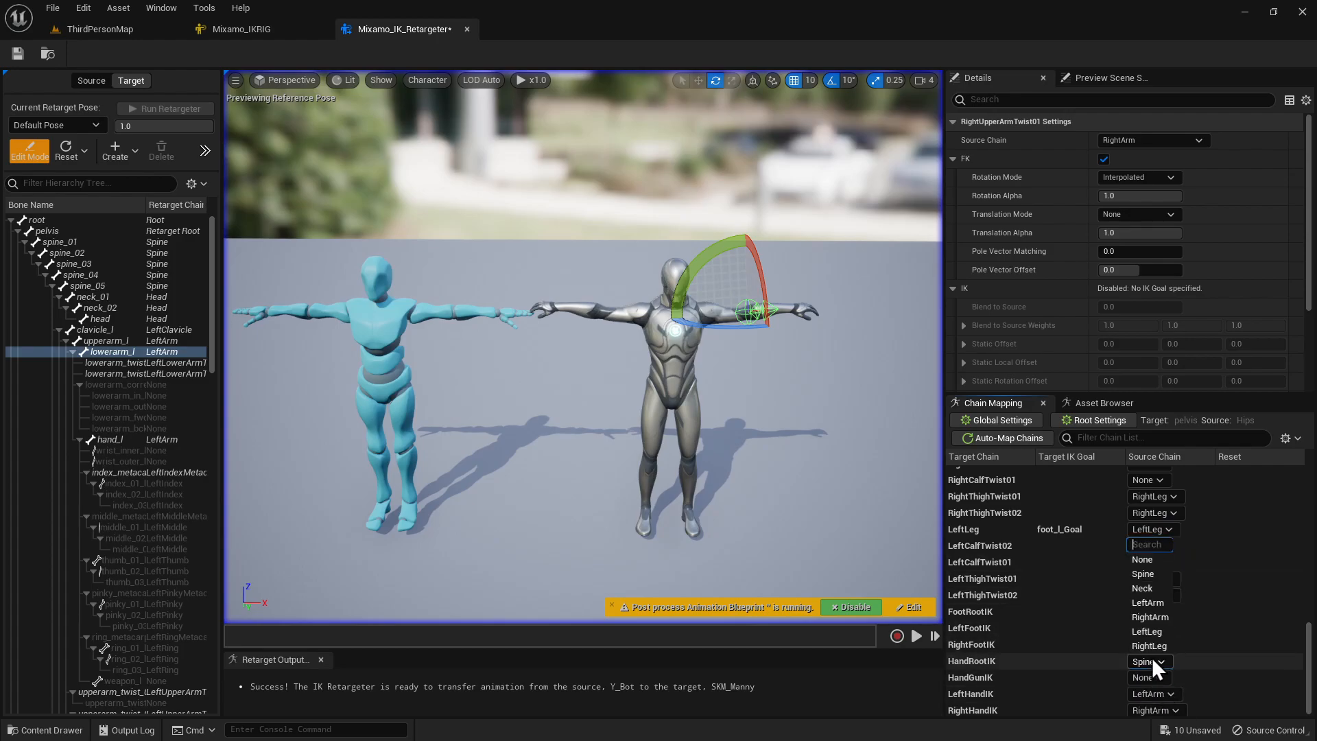
click(1143, 559)
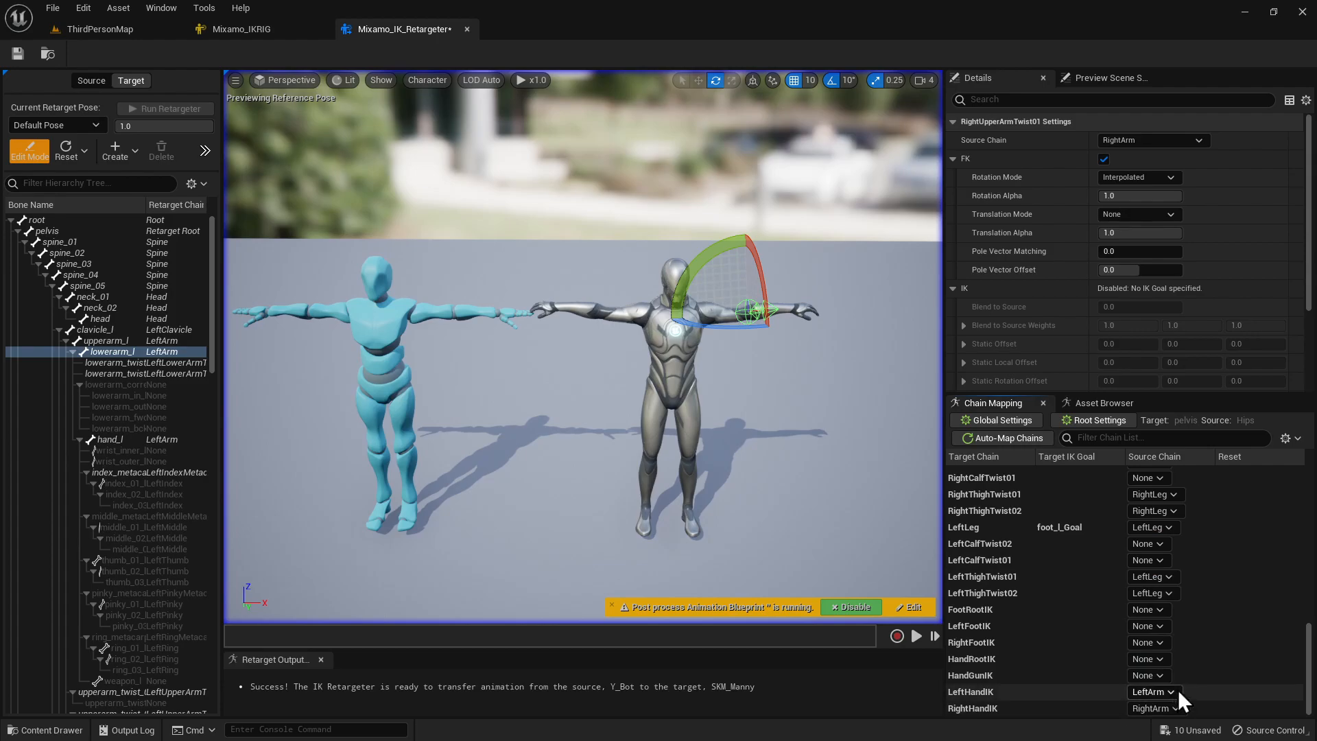
Step: Review the chain mapping list and preview the retargeted animation Tut_Hip_Hop_Dance_mixamo_com on both characters
scroll(1166, 680, up, 3)
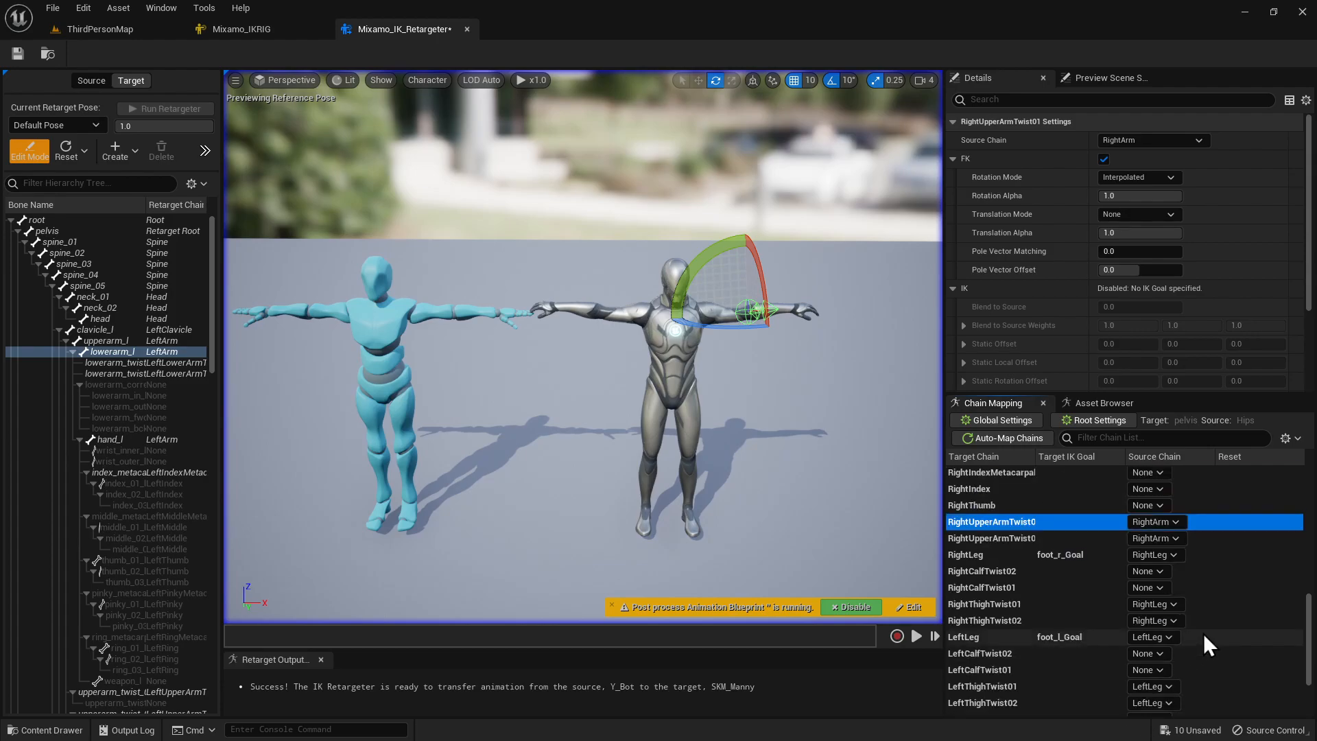
scroll(1152, 553, up, 5)
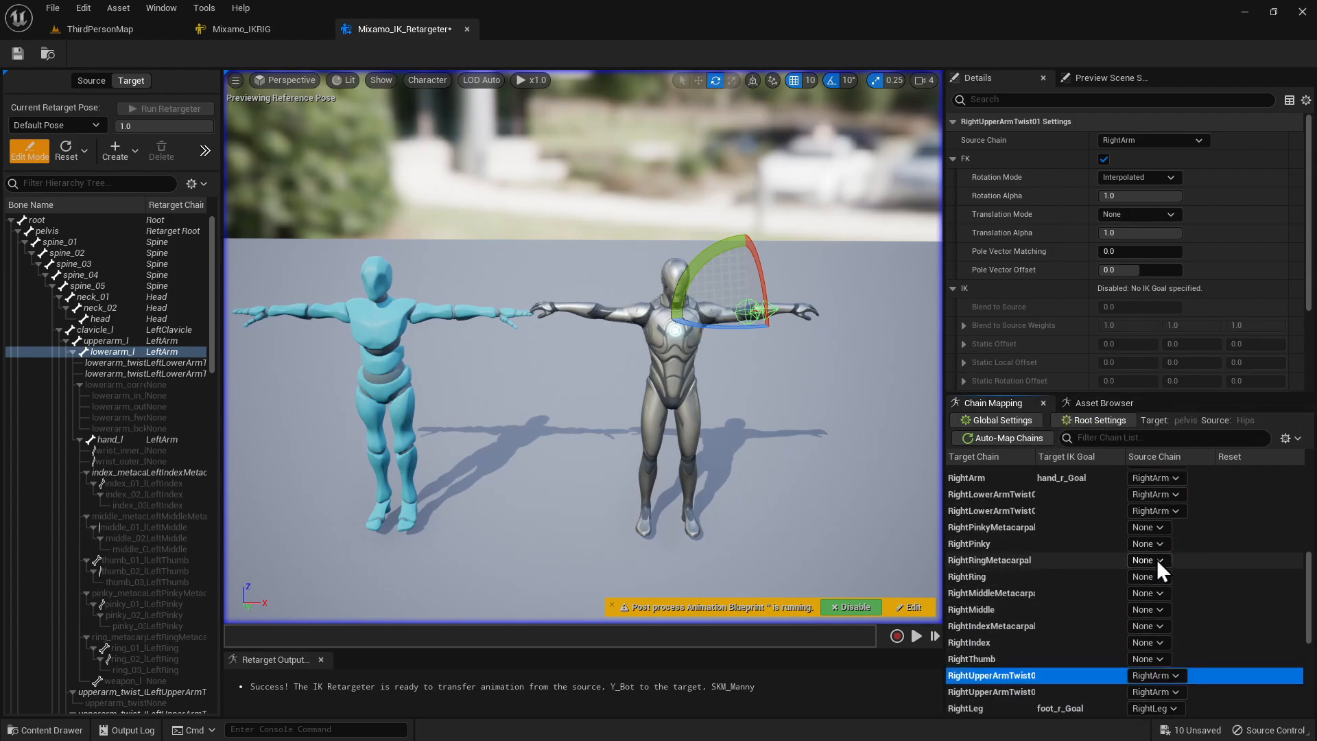
scroll(1159, 536, up, 4)
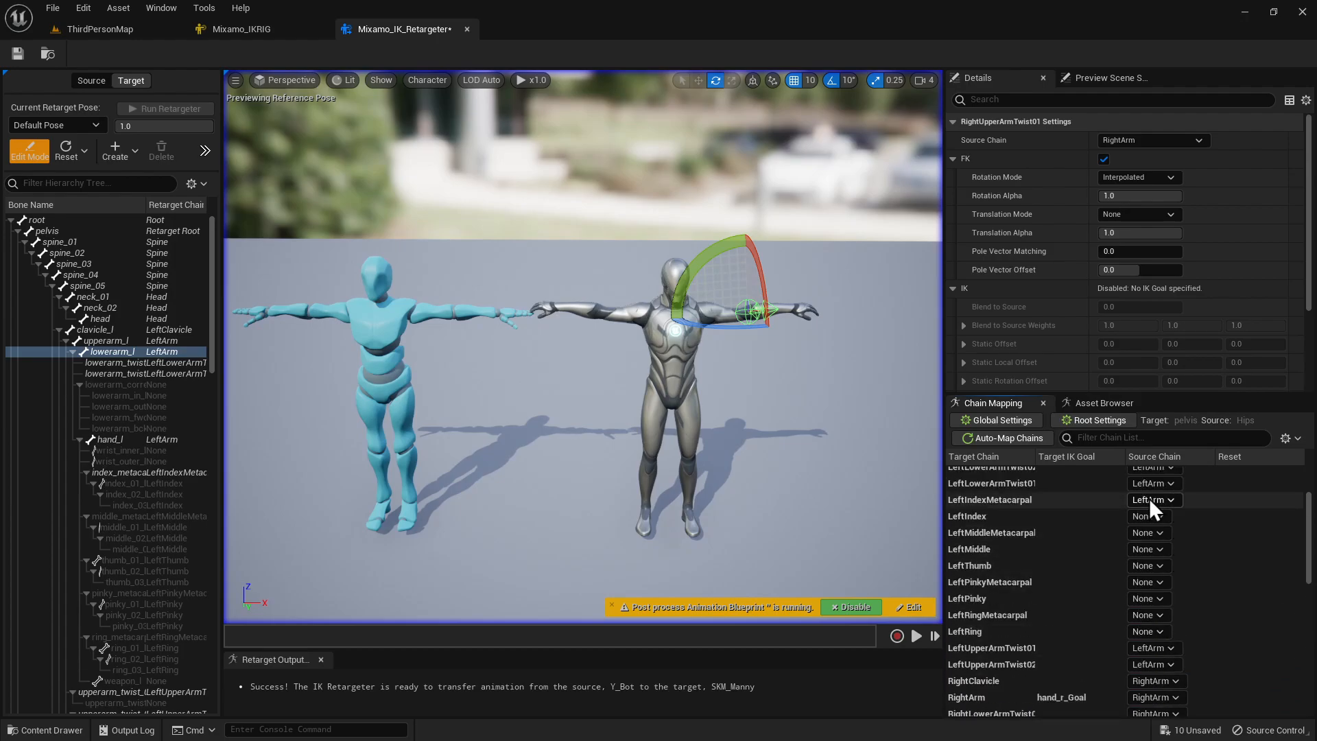
click(1084, 403)
click(1030, 494)
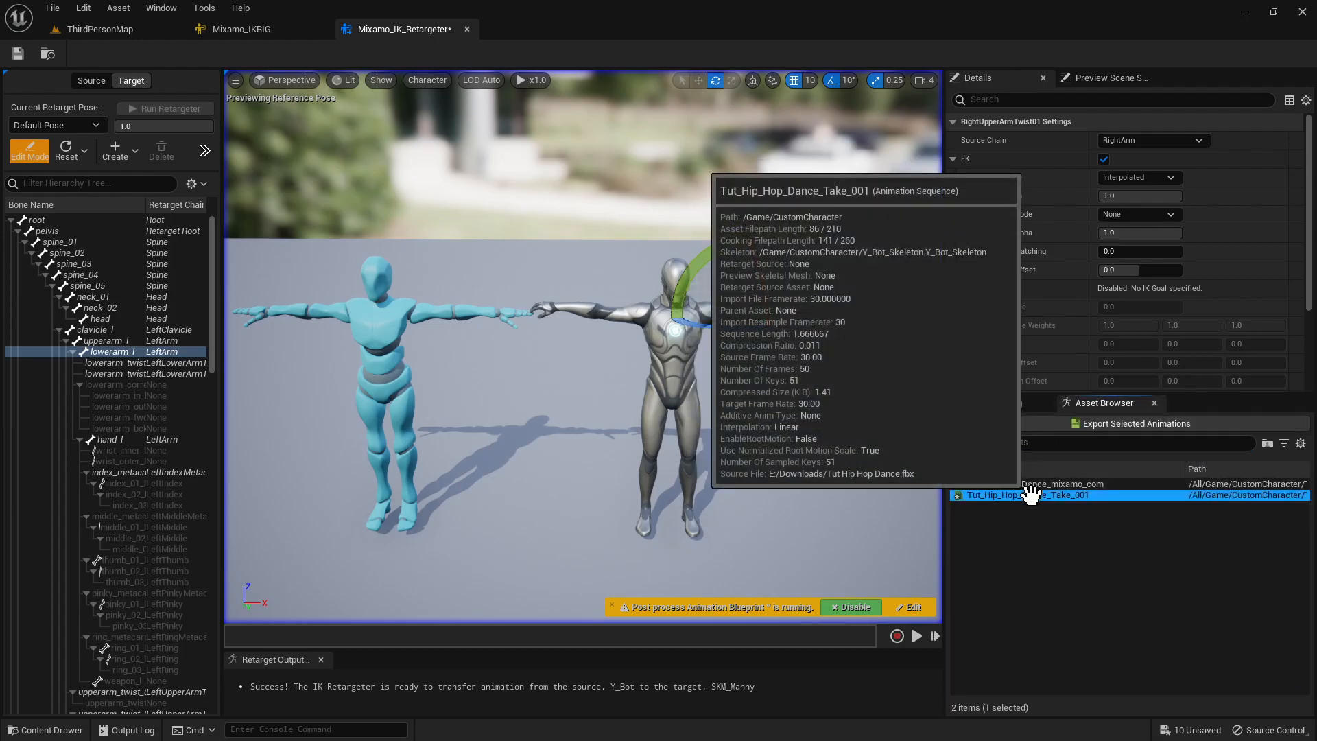
click(1031, 484)
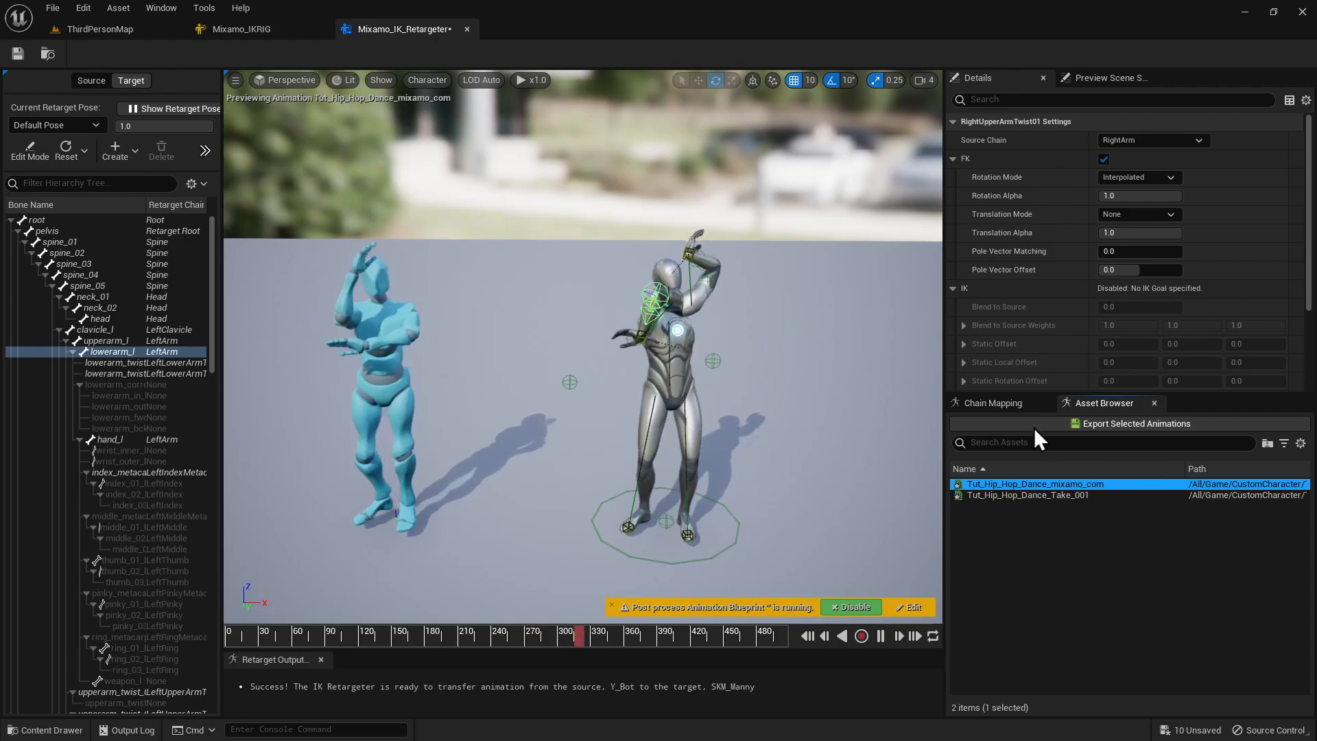
Step: In the chain mapping, set the source chain of both LeftLowerArmTwist chains (02 and 01) to None
click(1010, 403)
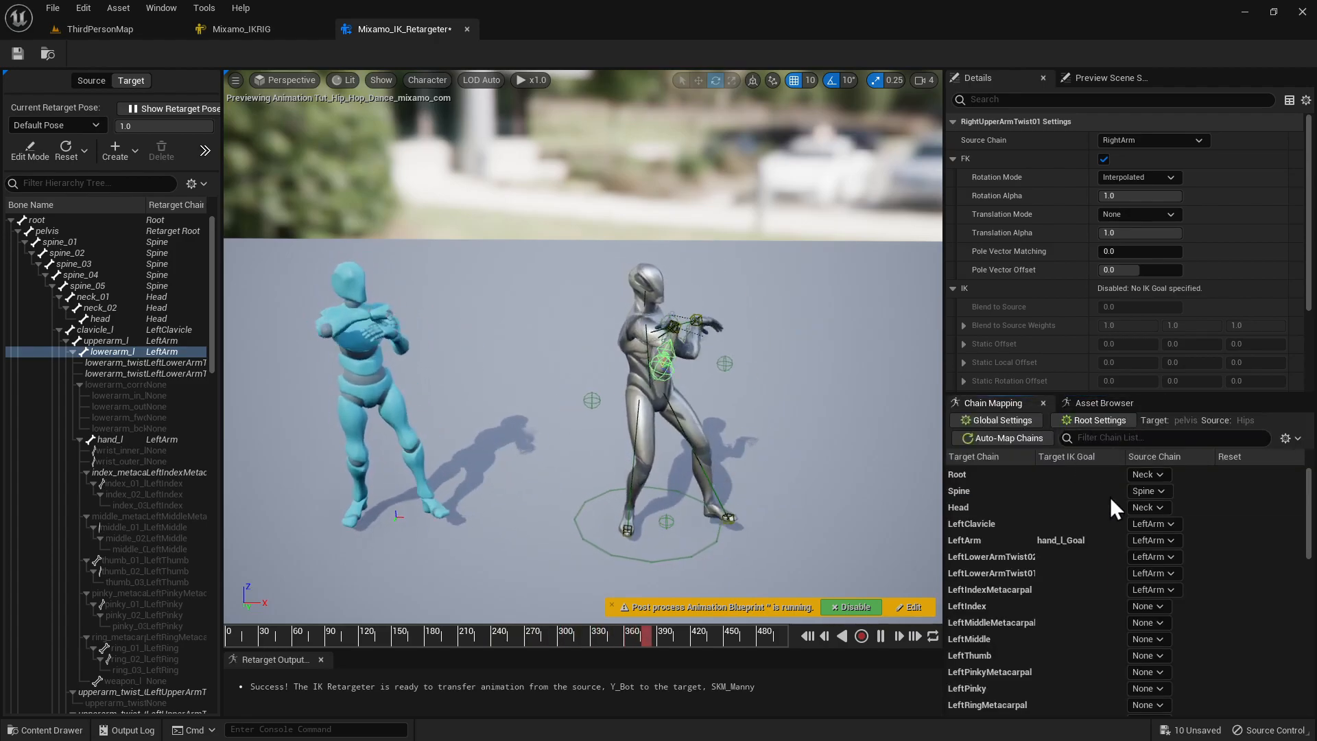
click(1162, 558)
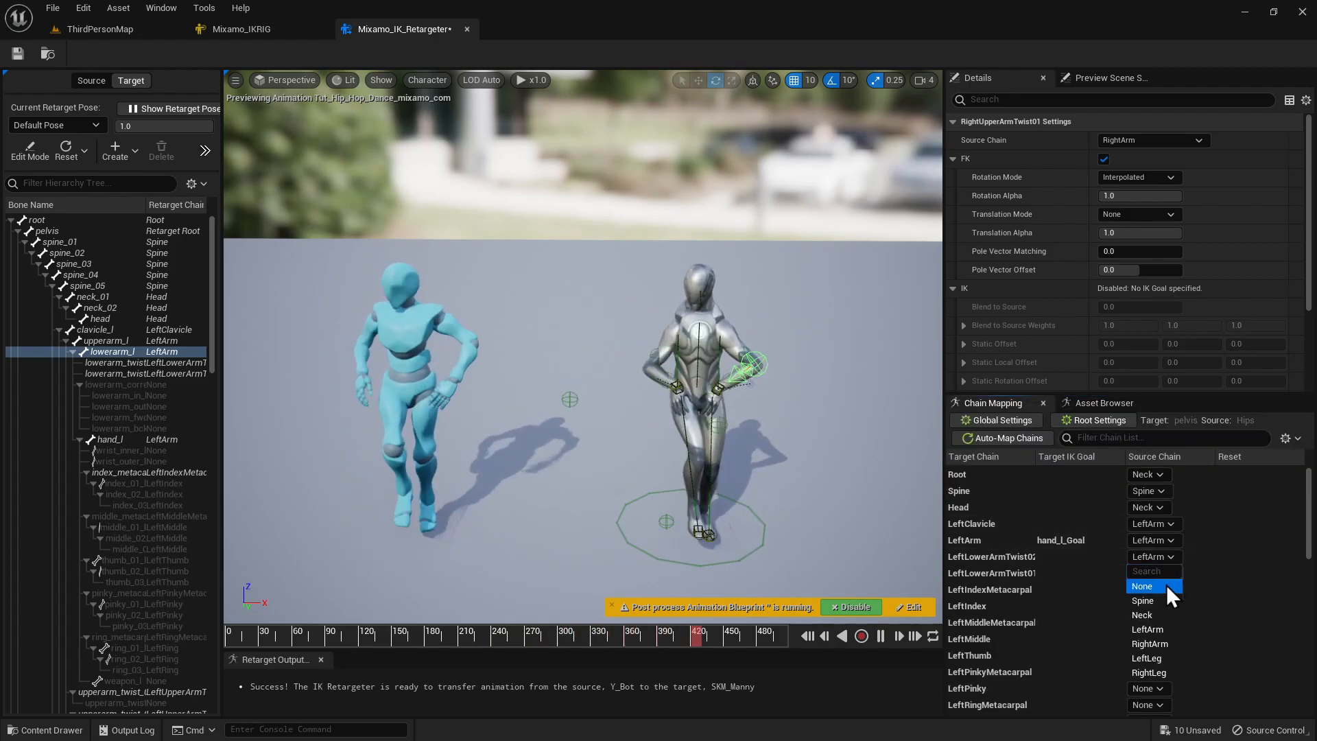
click(1166, 585)
click(1163, 572)
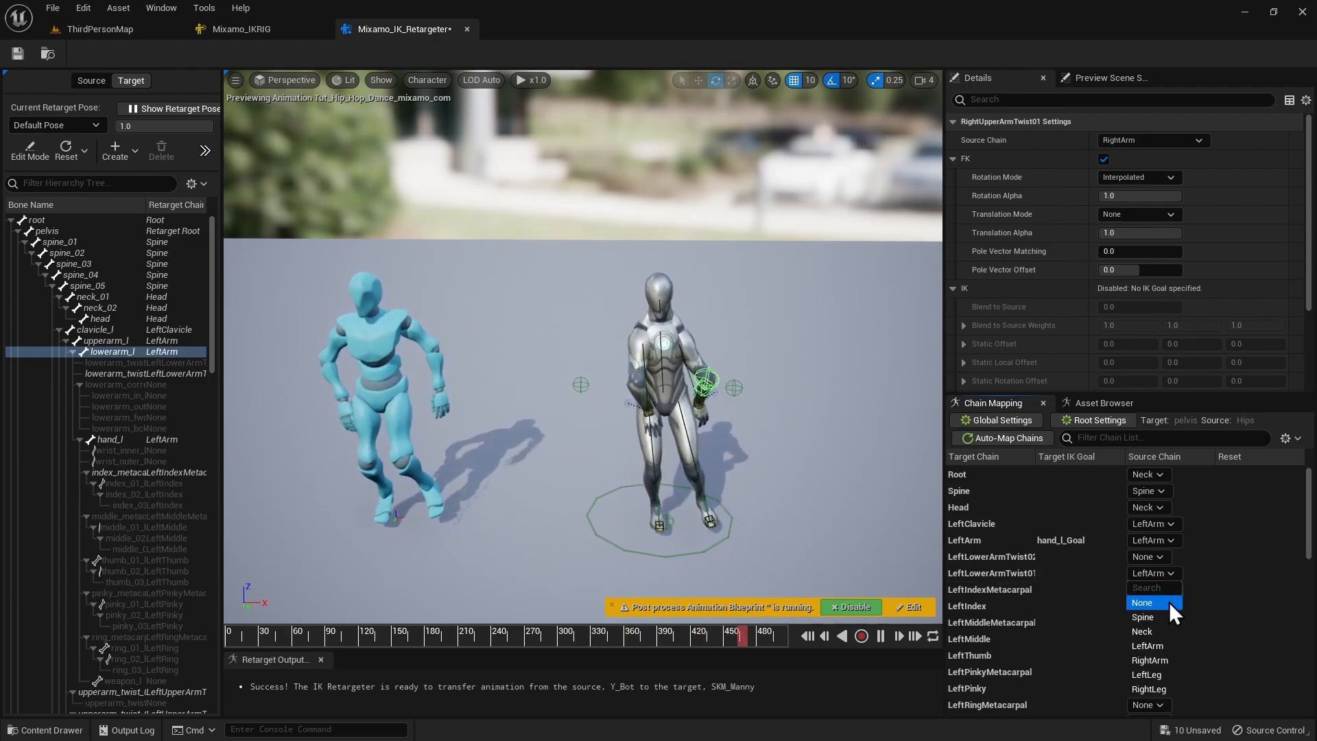
click(1169, 602)
Step: Set the source chain of LeftIndexMetacarpal and LeftClavicle to None
click(1165, 594)
click(1170, 619)
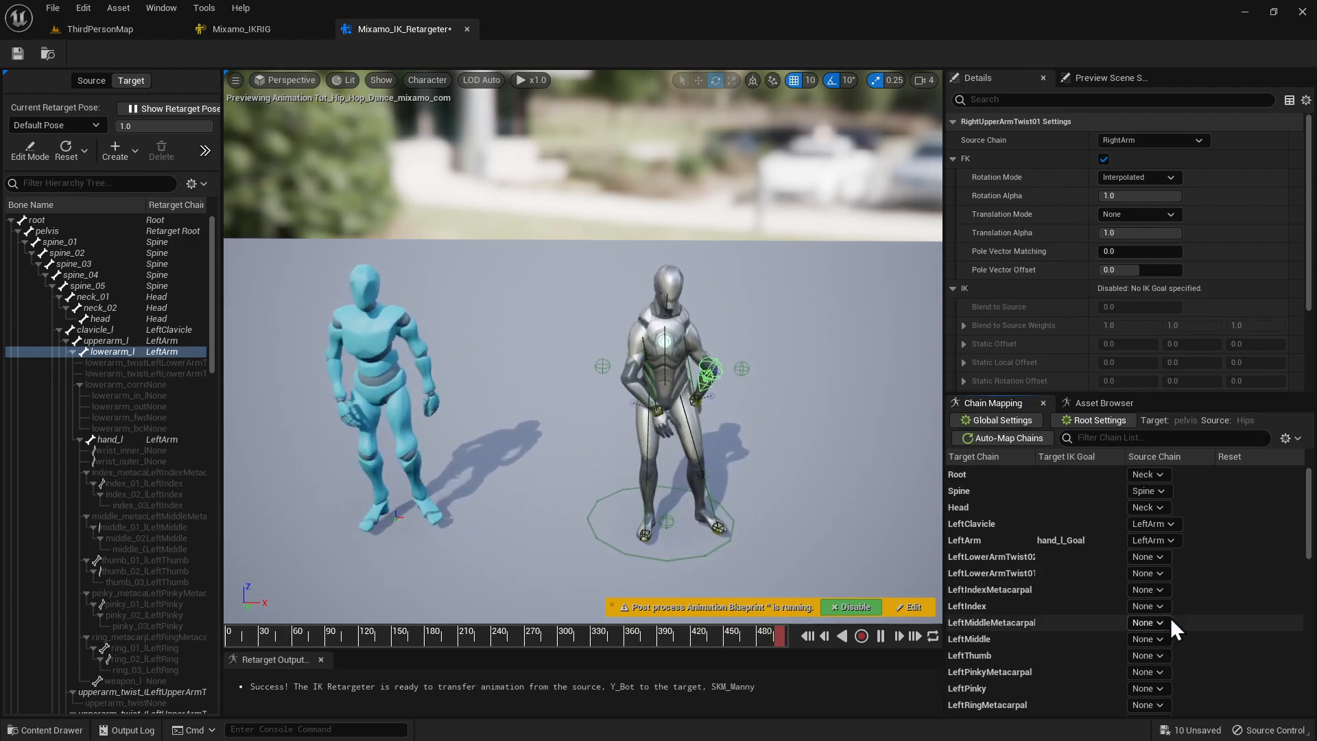
click(1146, 530)
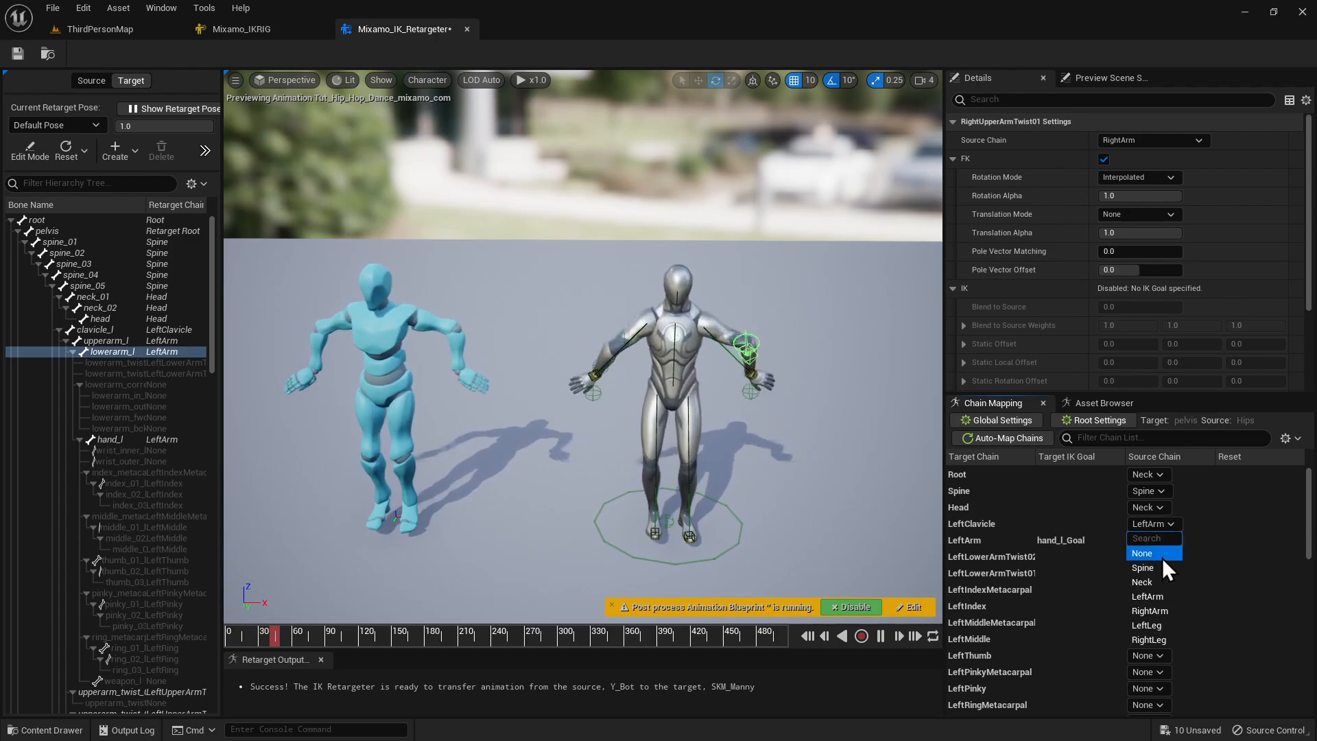
click(1162, 558)
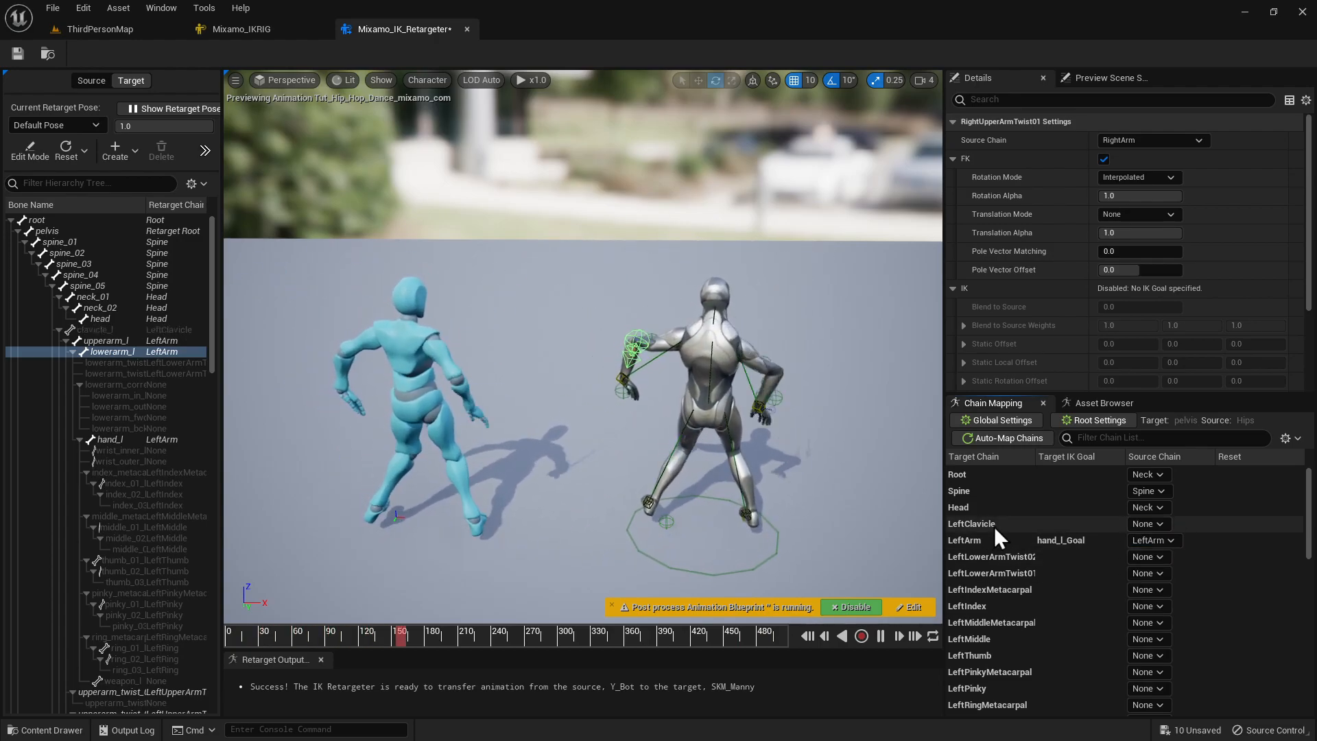
Step: In the chain mapping, set the source chain of RightClavicle to None
scroll(1117, 556, down, 2)
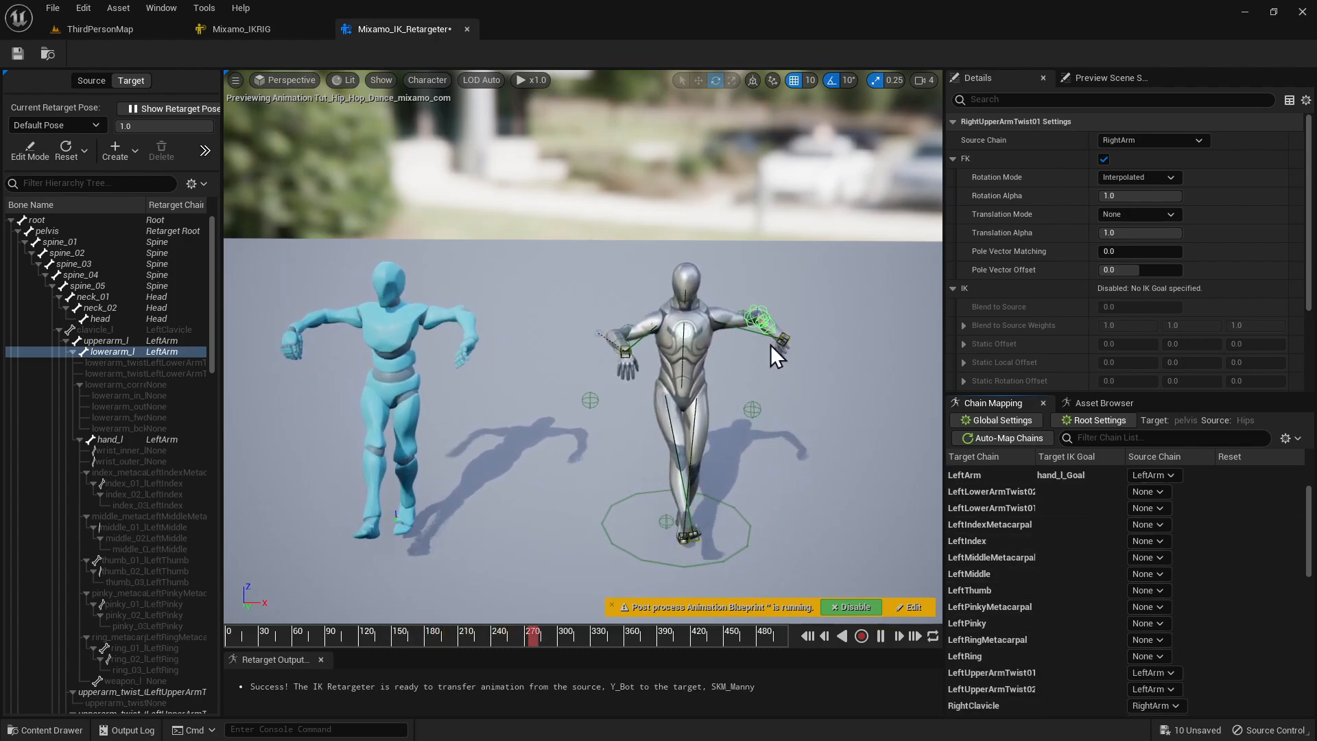
scroll(1048, 617, down, 1)
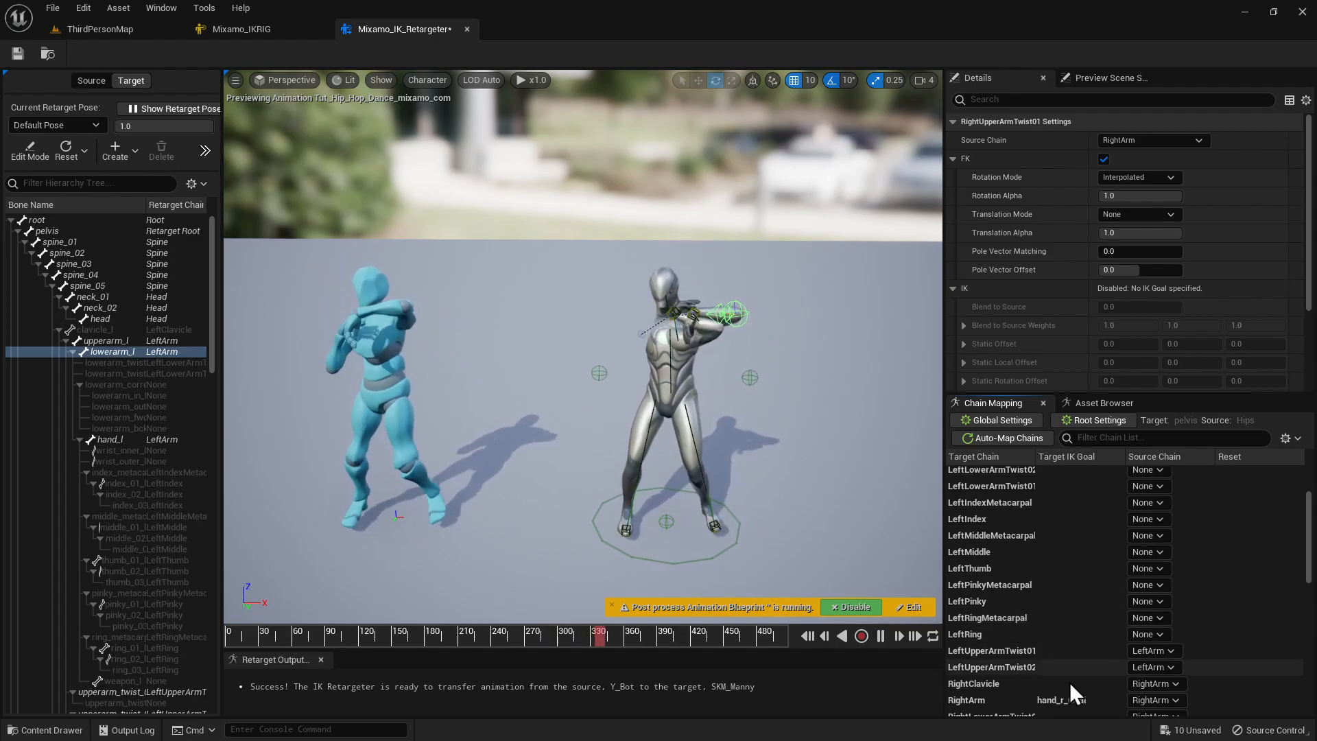
click(1147, 552)
click(1150, 581)
scroll(1225, 619, down, 1)
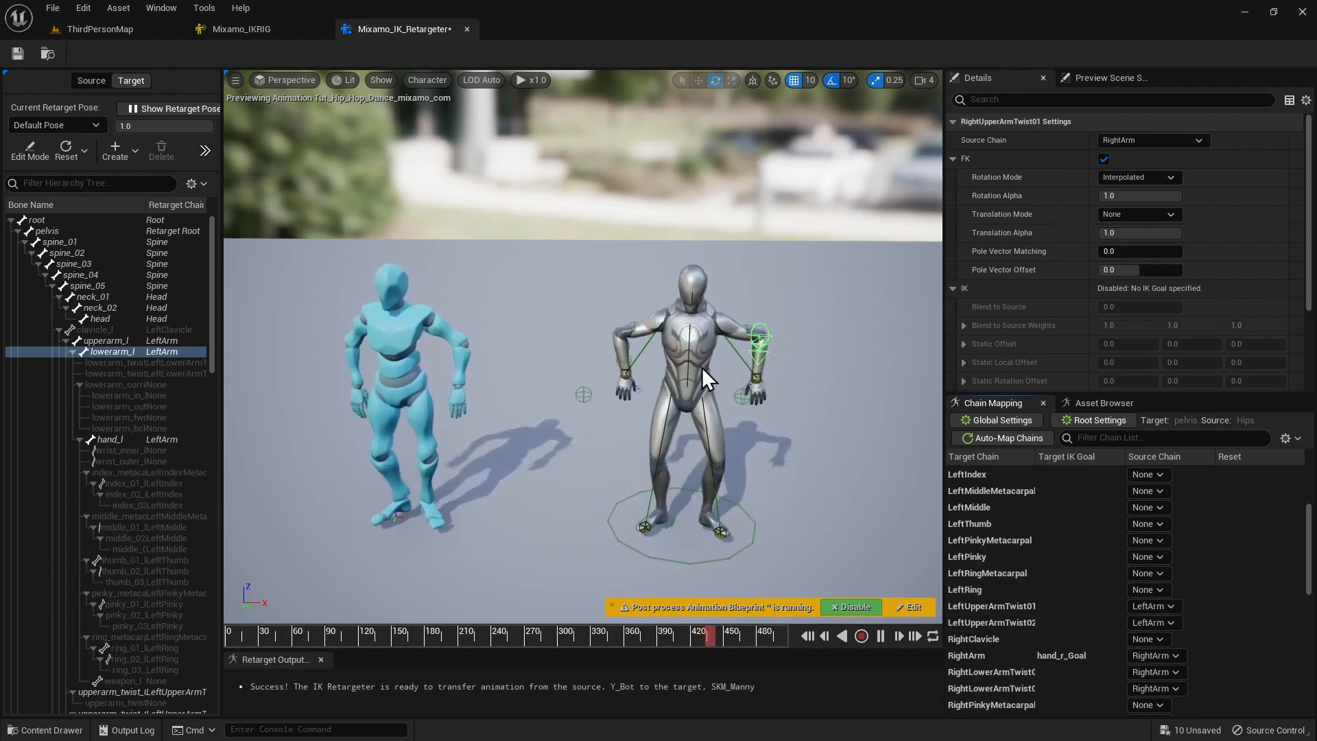
Step: Set the source chain of both RightLowerArmTwist chains to None
scroll(1089, 572, down, 1)
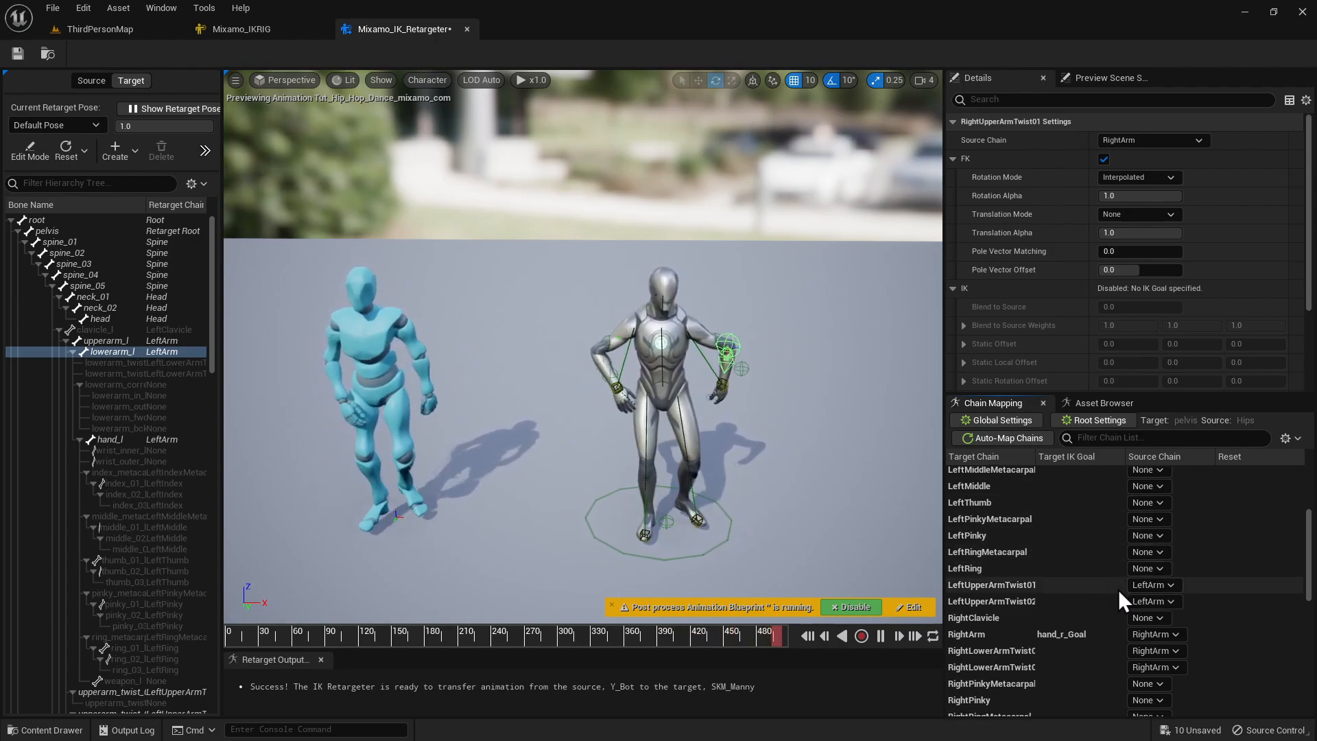
click(1153, 649)
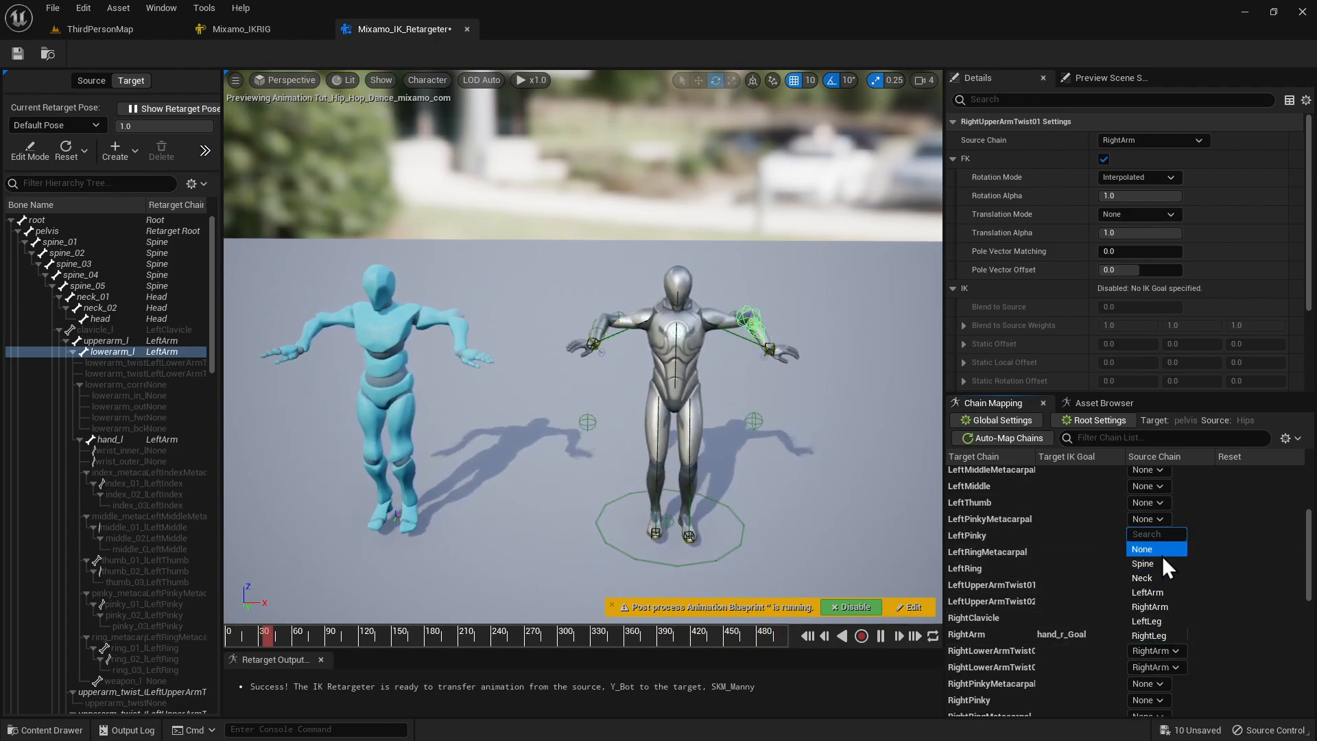
click(1162, 553)
click(1163, 664)
click(1162, 565)
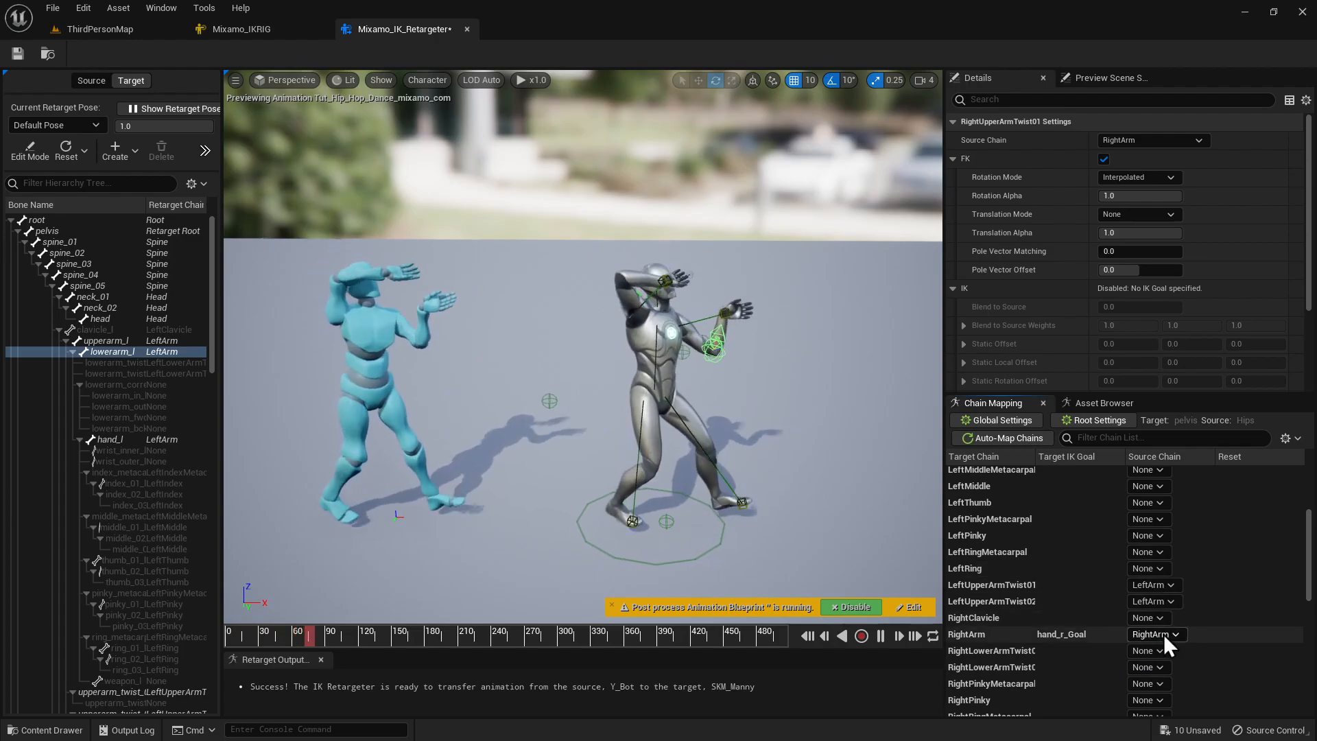
Step: Bring up the retargeter's list of animation assets and save the Mixamo_IK_Retargeter asset
scroll(1163, 634, up, 1)
scroll(1166, 622, up, 8)
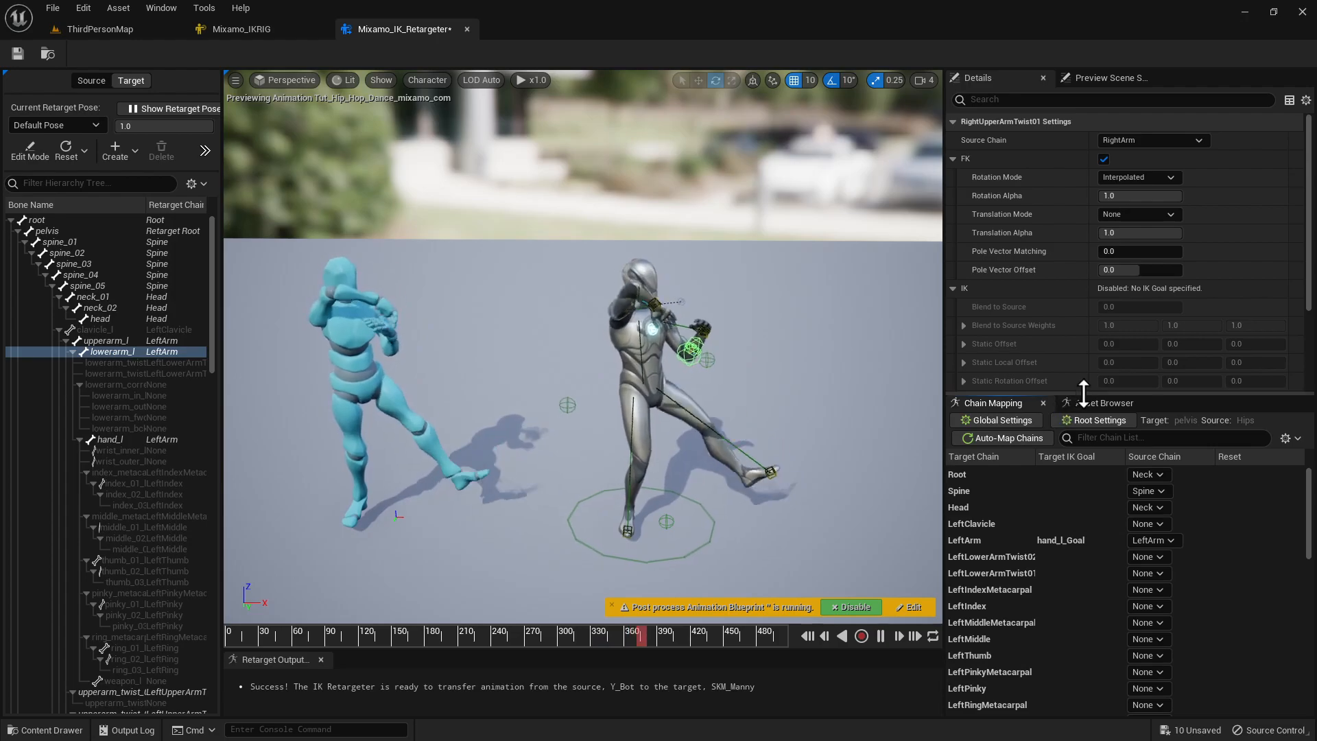
click(1104, 403)
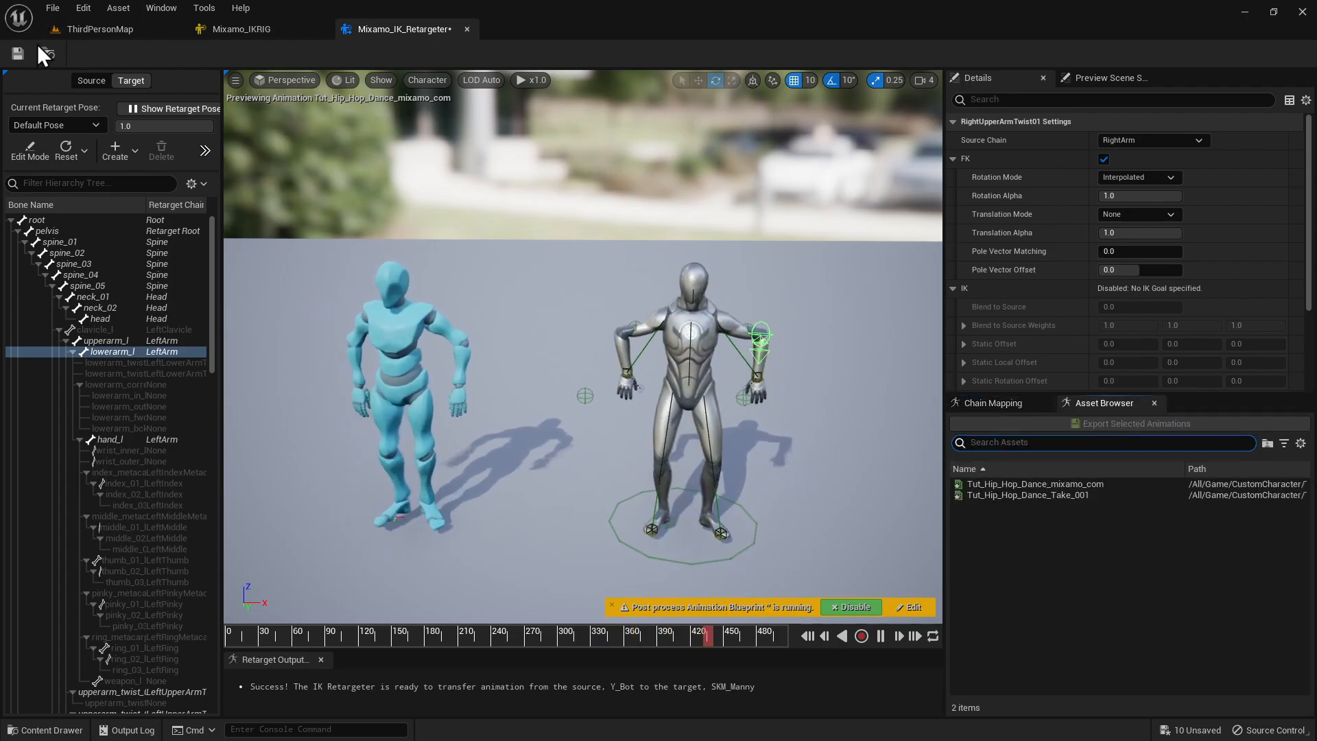
click(19, 55)
Step: From the ThirdPersonMap level, start Duplicate and Retarget Animation Assets for Tut_Hip_Hop_Dance_mixamo_com in the CustomCharacter folder
click(96, 29)
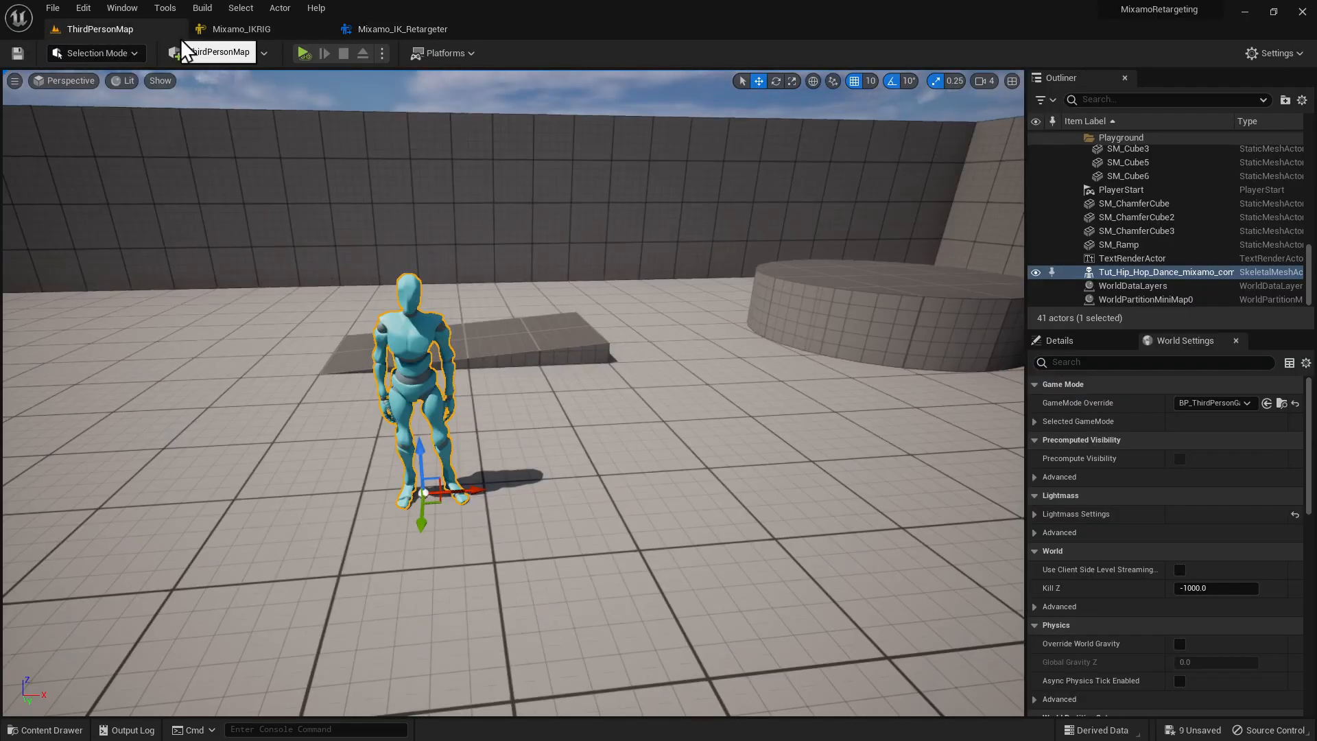
key(ctrl+space)
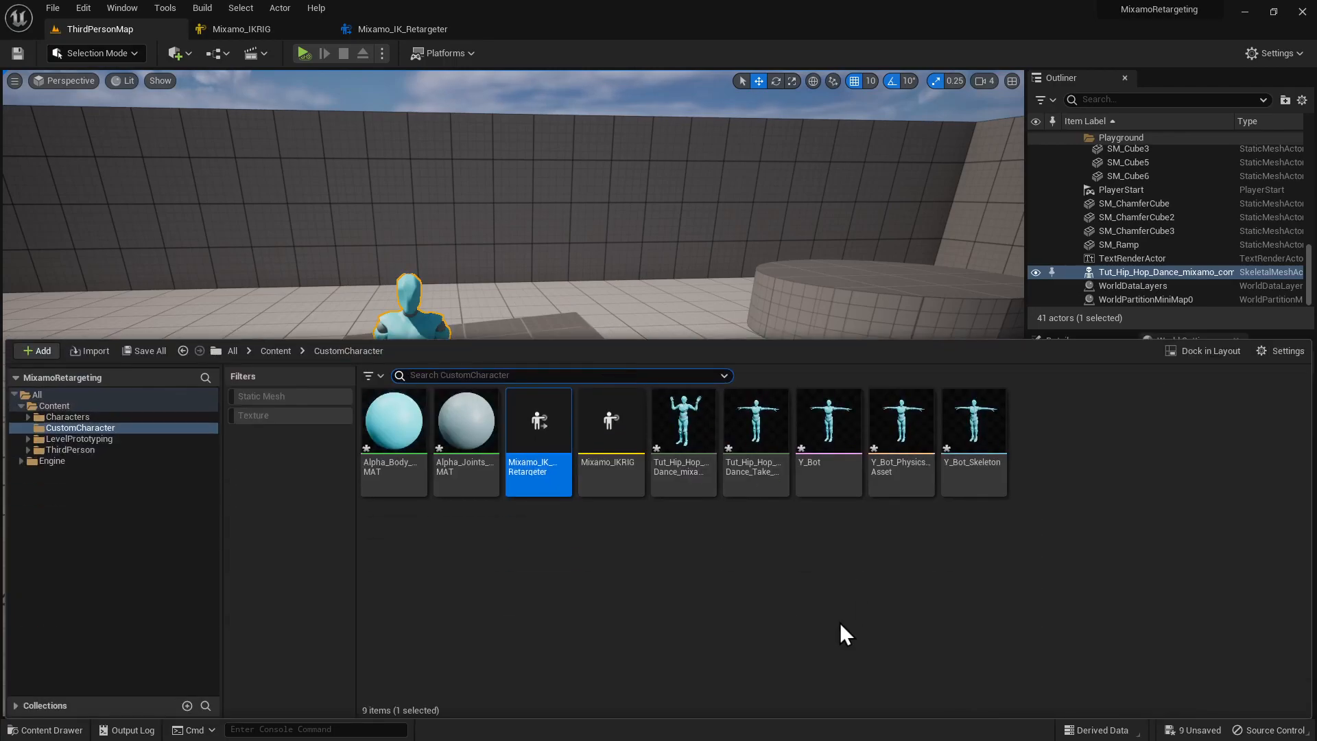
mouse_move(655, 435)
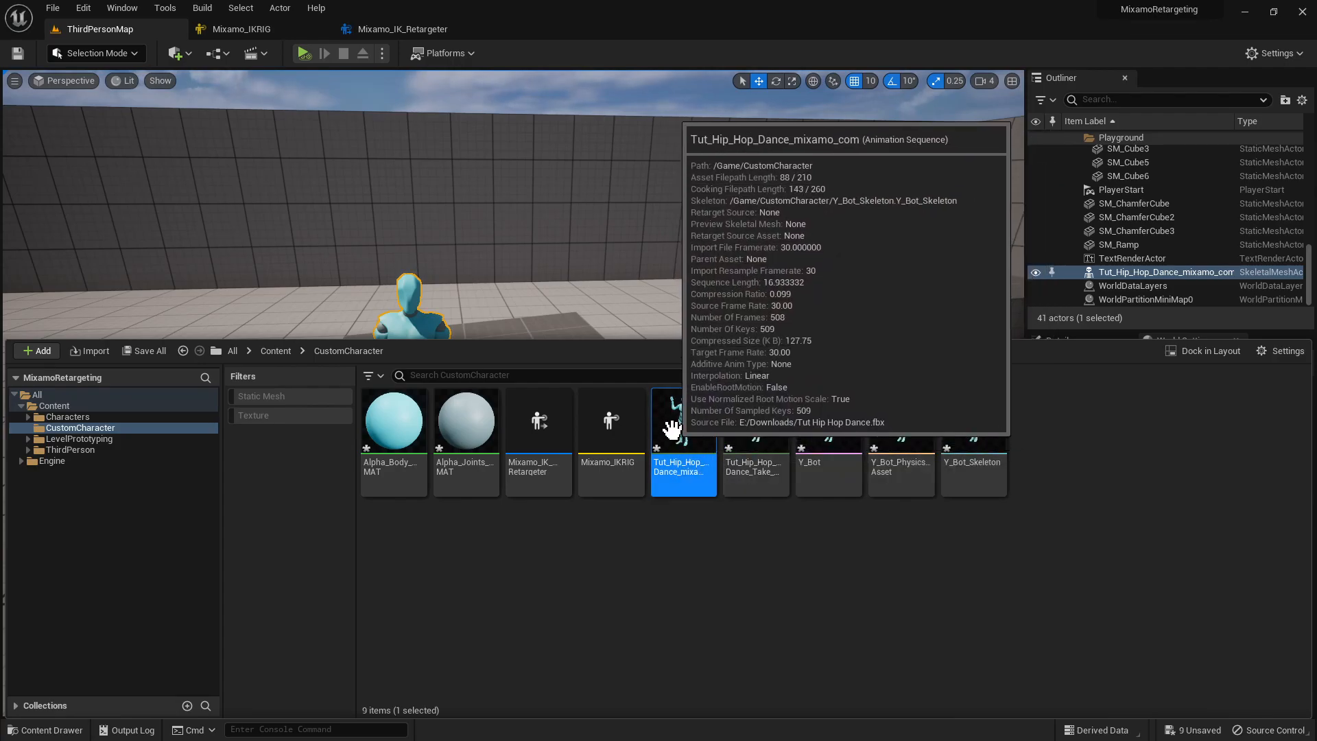
right_click(670, 435)
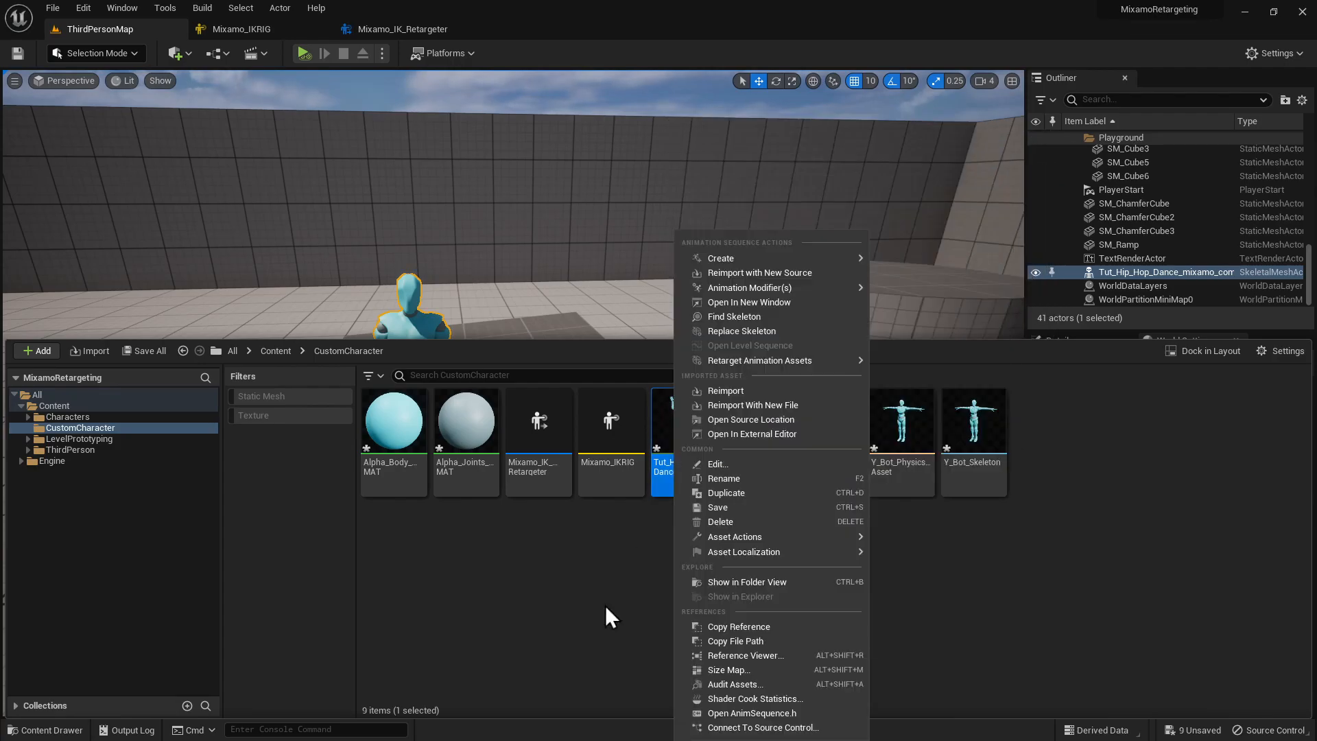
click(639, 559)
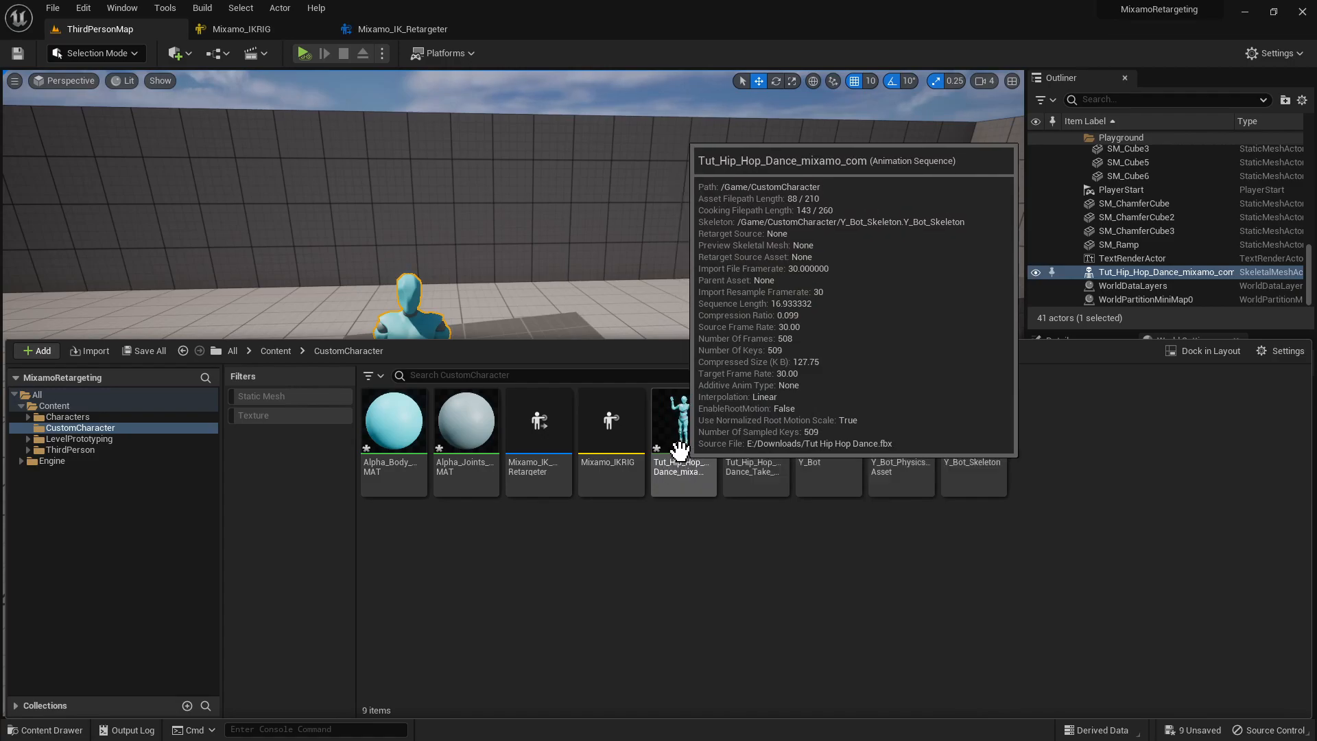
right_click(682, 442)
mouse_move(756, 358)
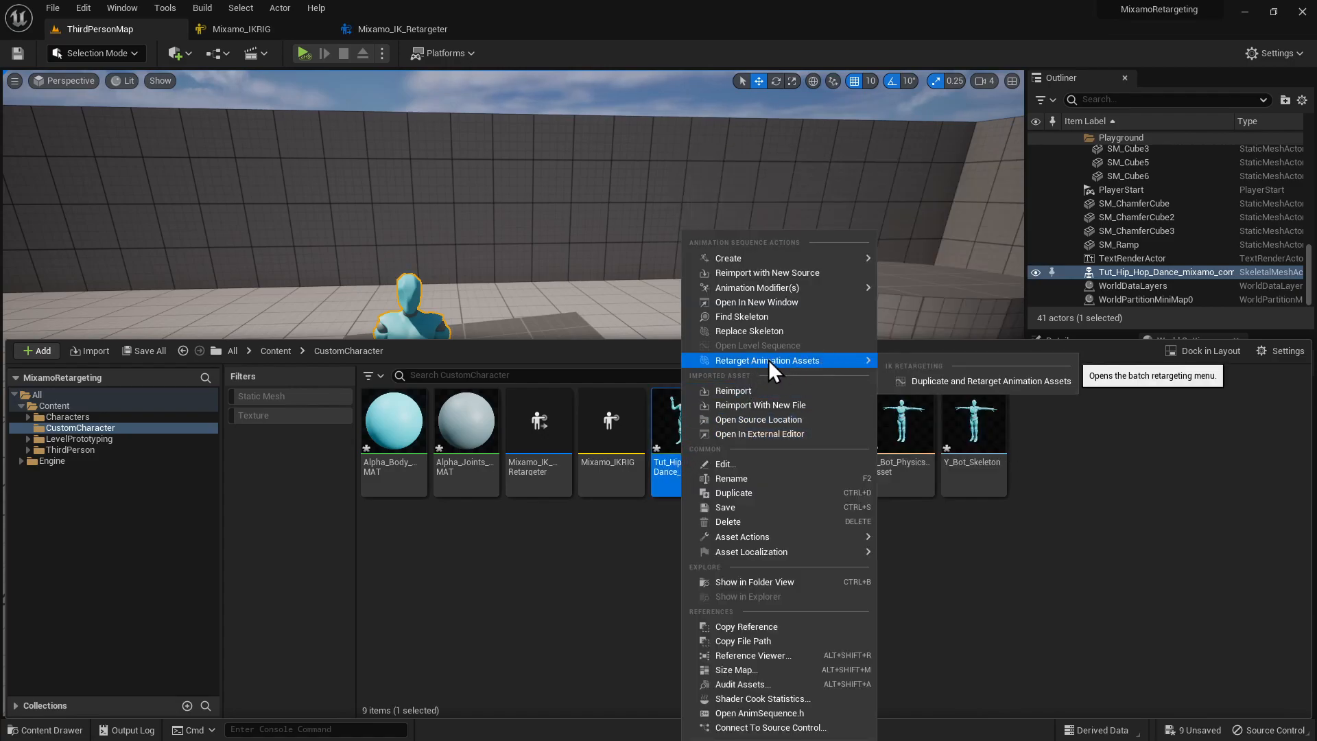
click(947, 383)
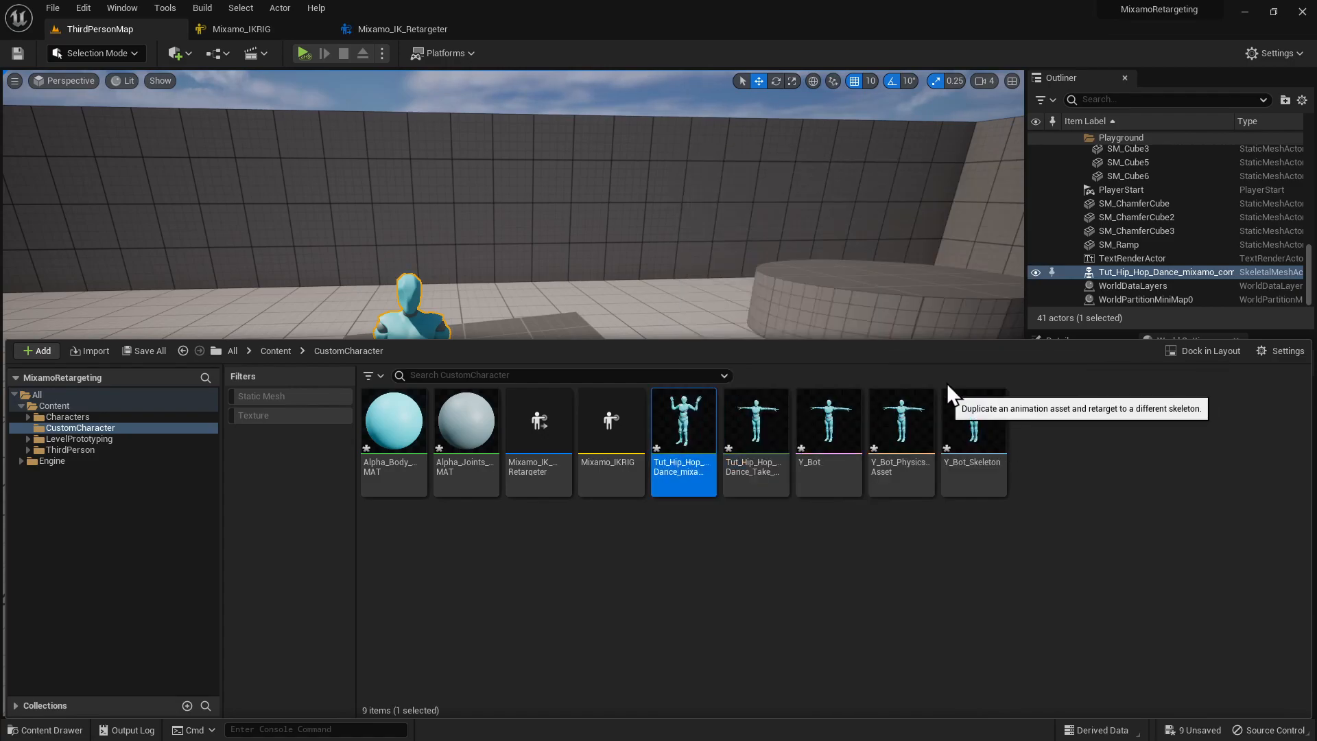
Step: Retarget the dance animation with Mixamo_IK_Retargeter, exporting it to the /Game/CustomCharacter folder
click(928, 277)
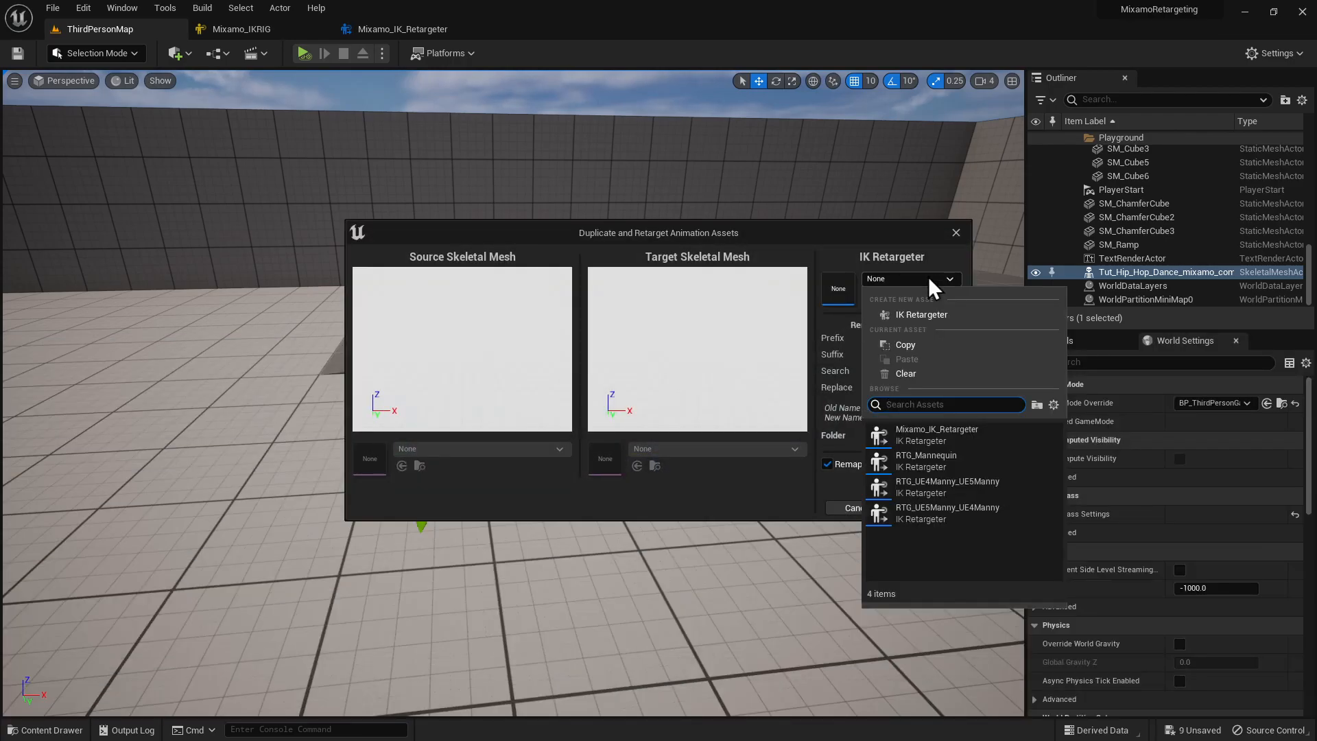
click(946, 434)
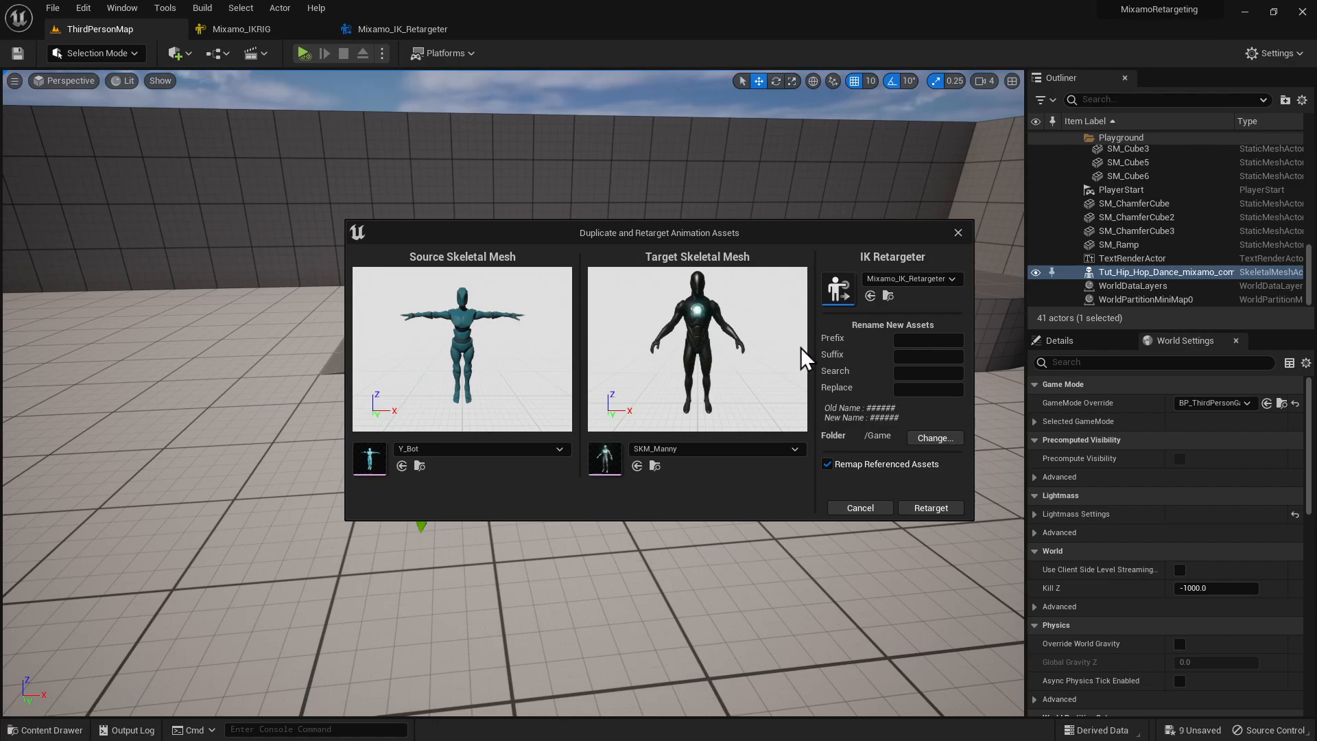
click(937, 439)
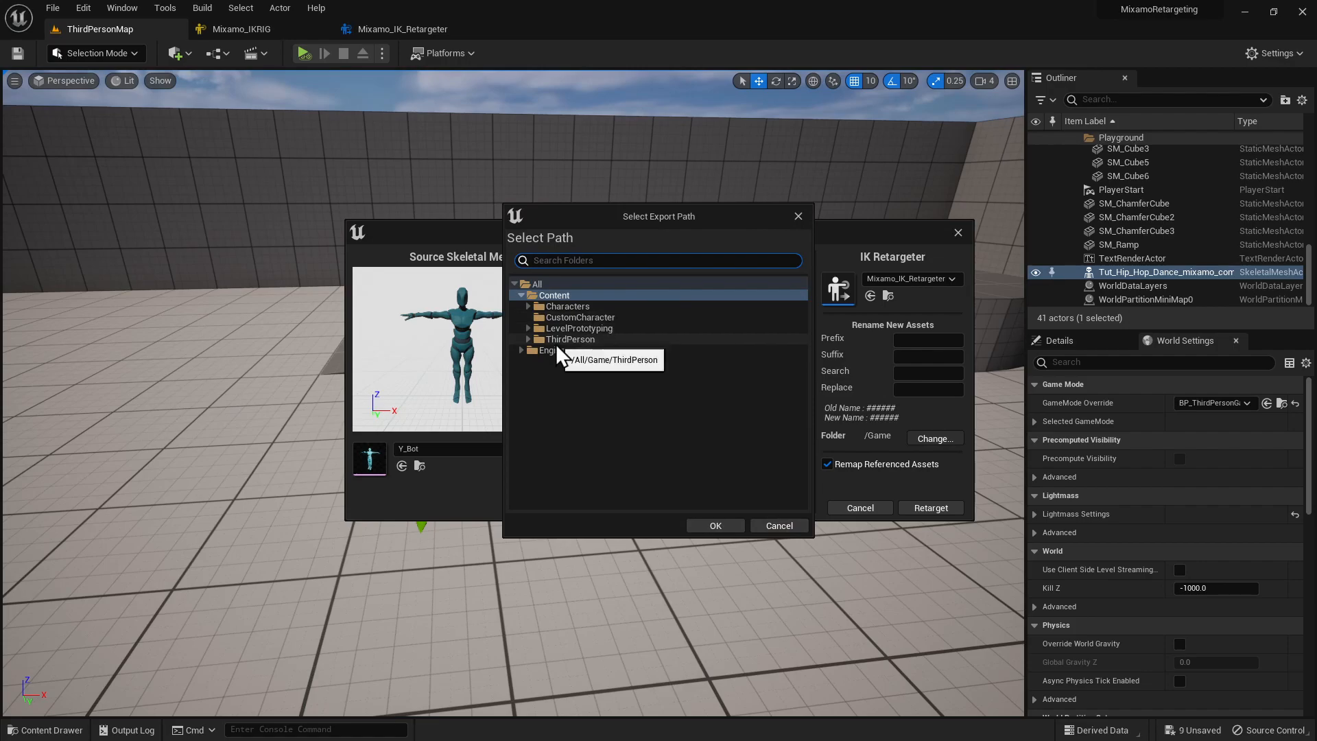
click(582, 318)
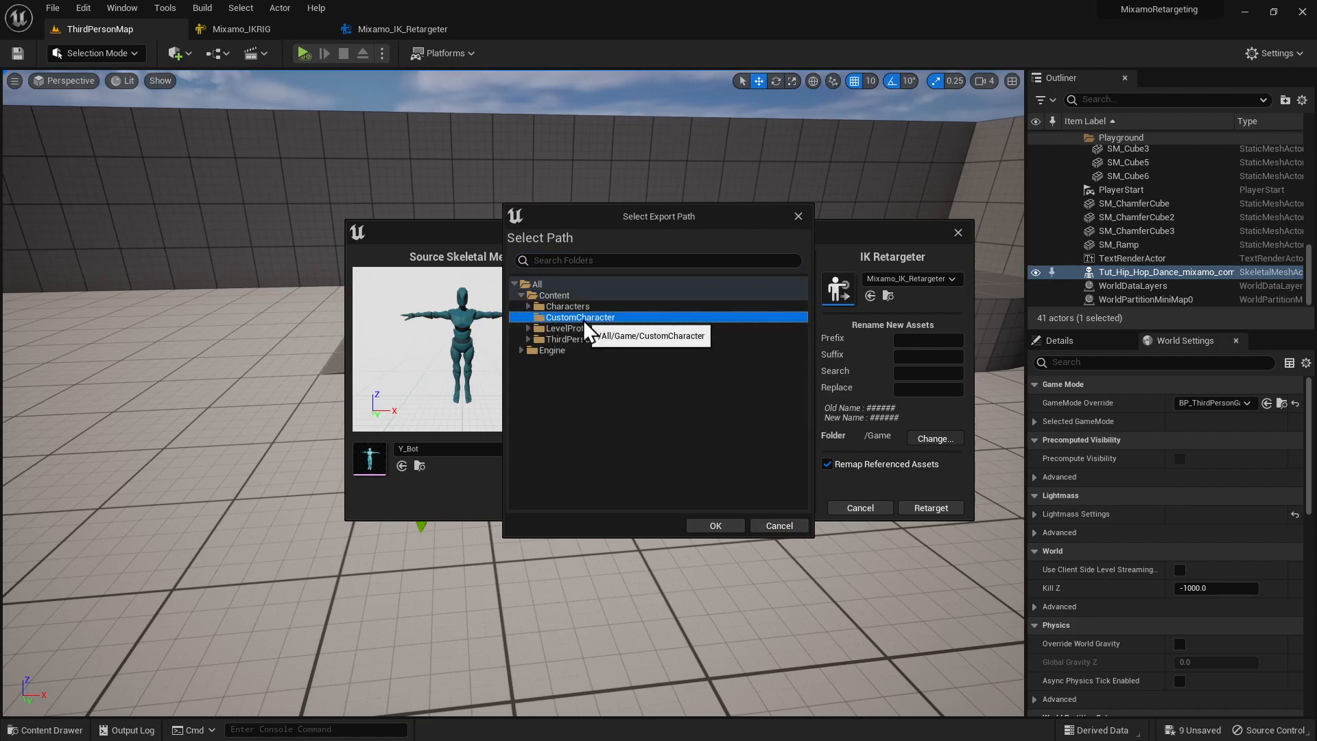
click(715, 526)
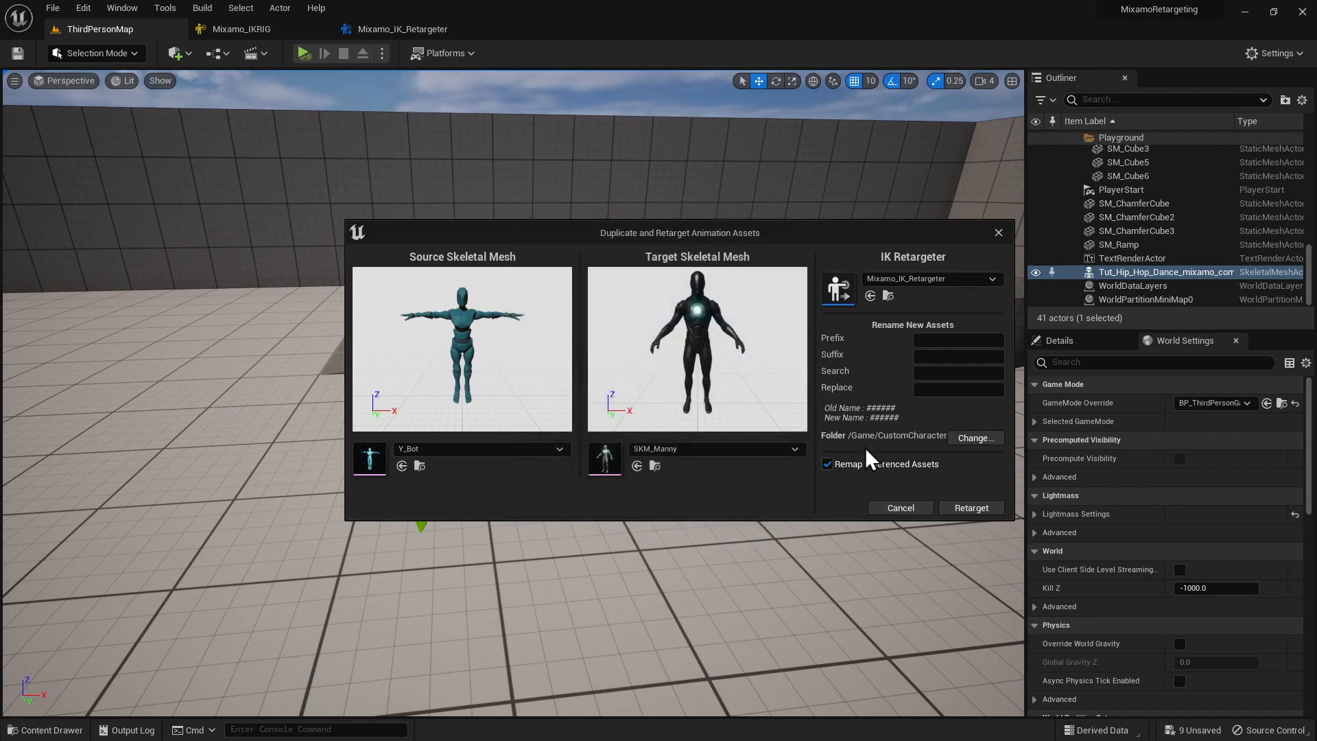
click(977, 509)
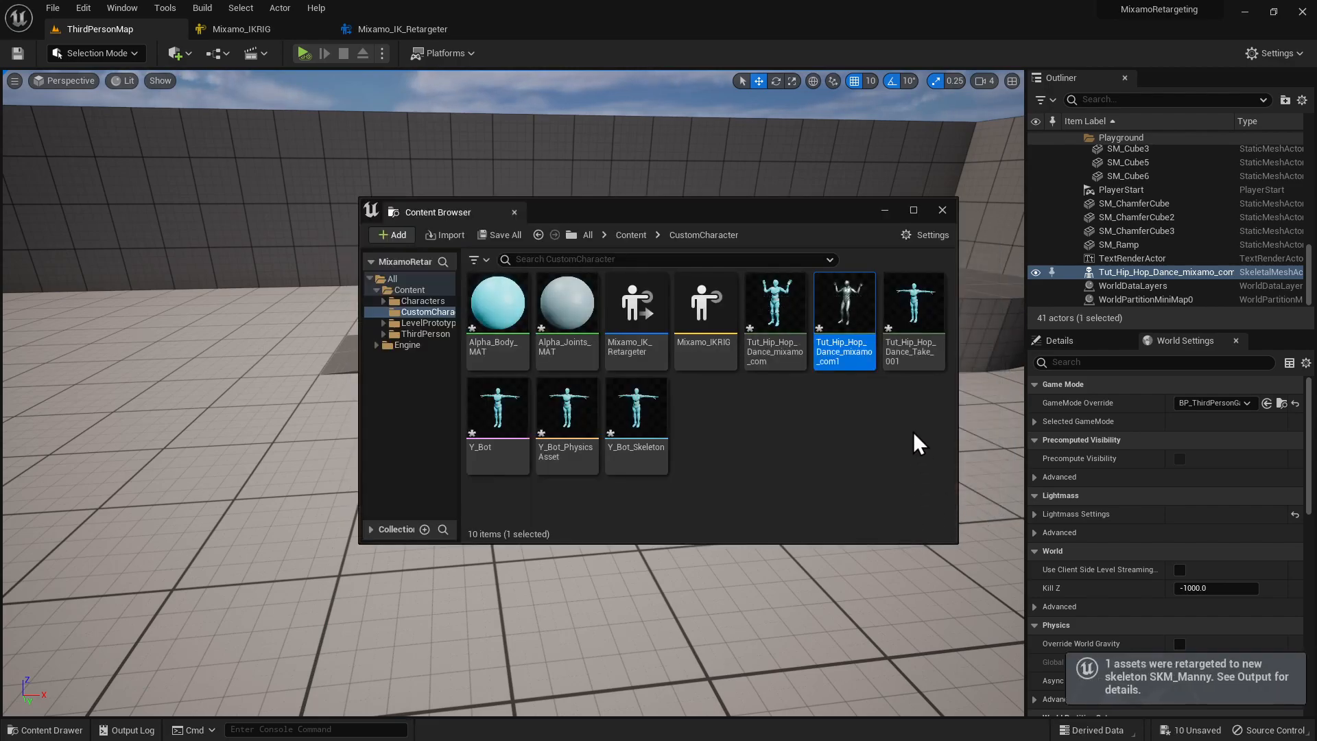
Step: Place the retargeted dance animation in the level beside the Y Bot and play the level to compare both dancers
drag(844, 309, 310, 472)
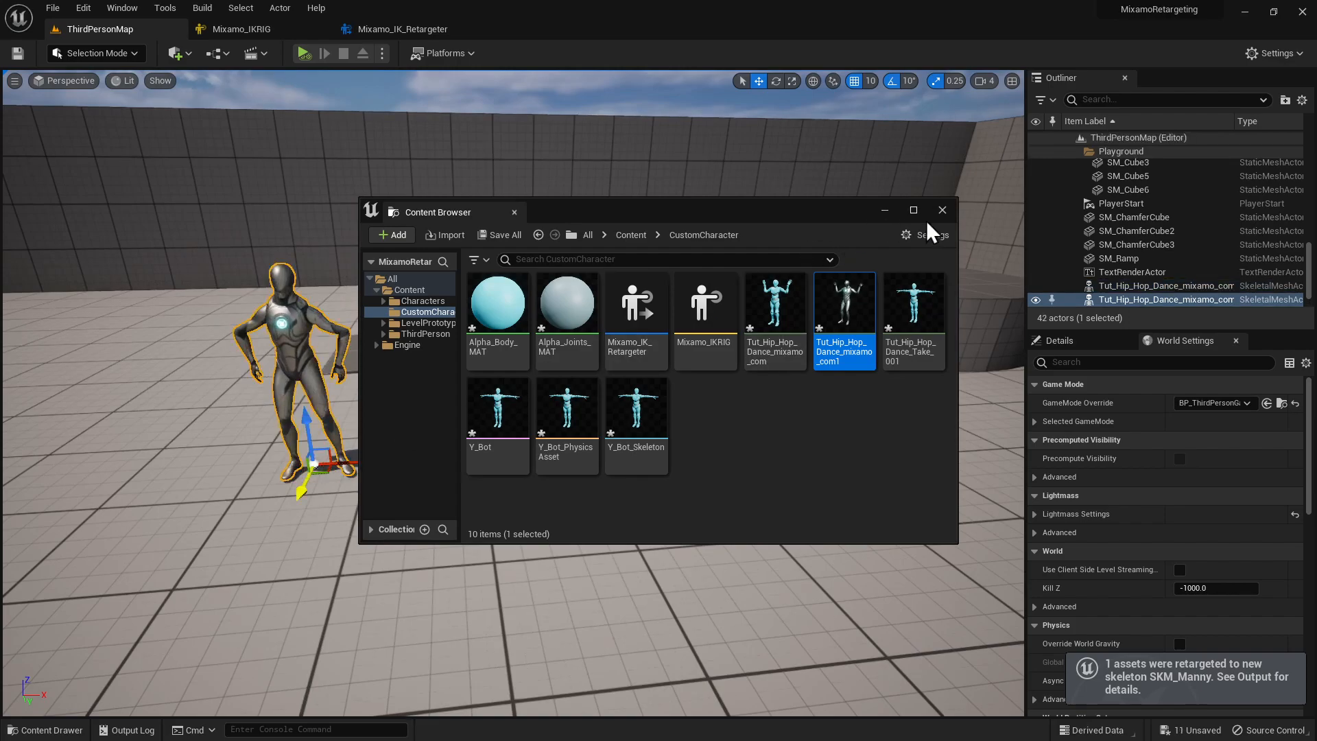
click(943, 210)
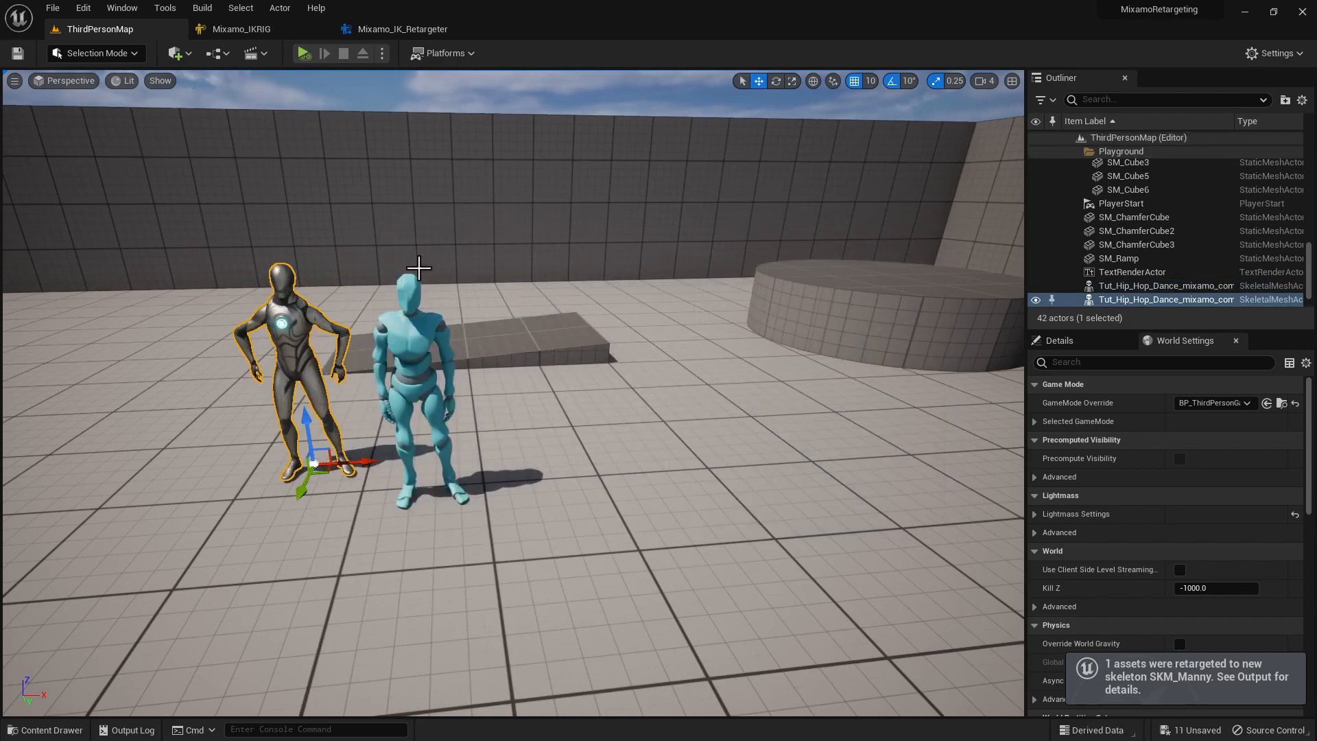
click(306, 53)
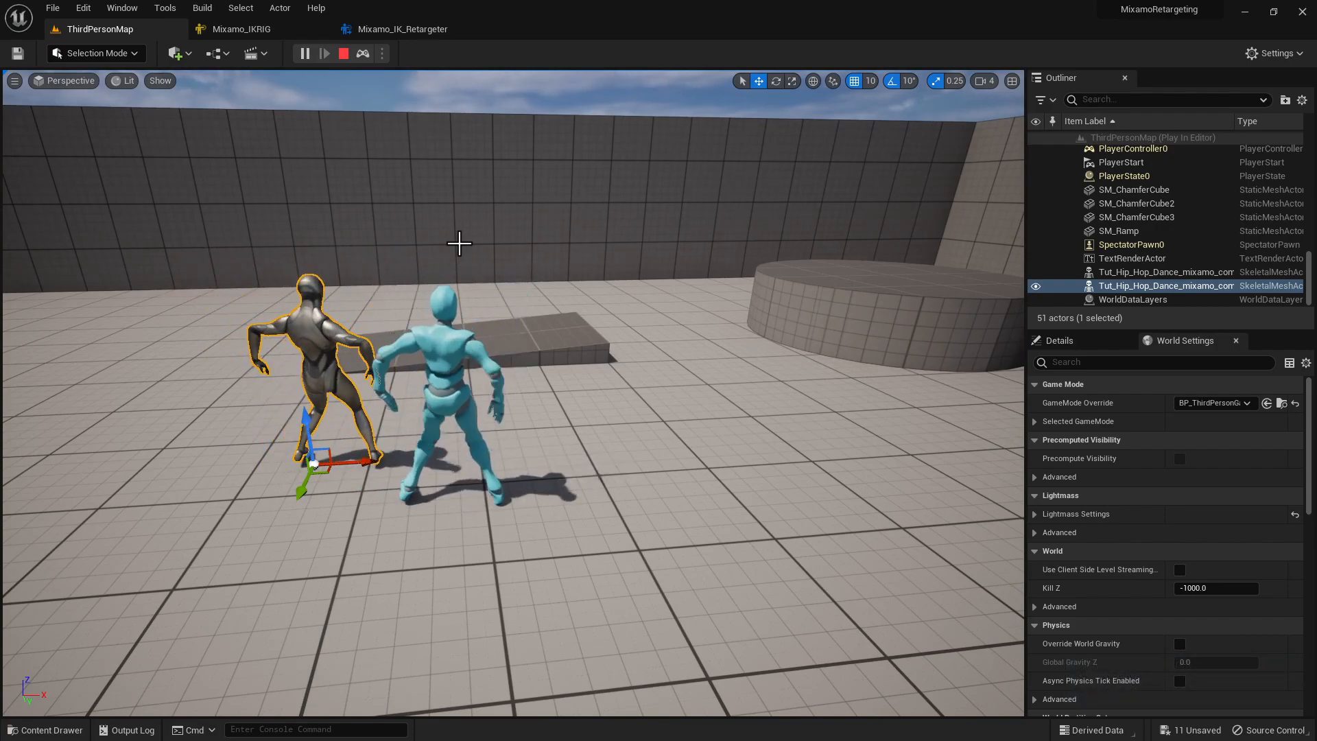
click(344, 53)
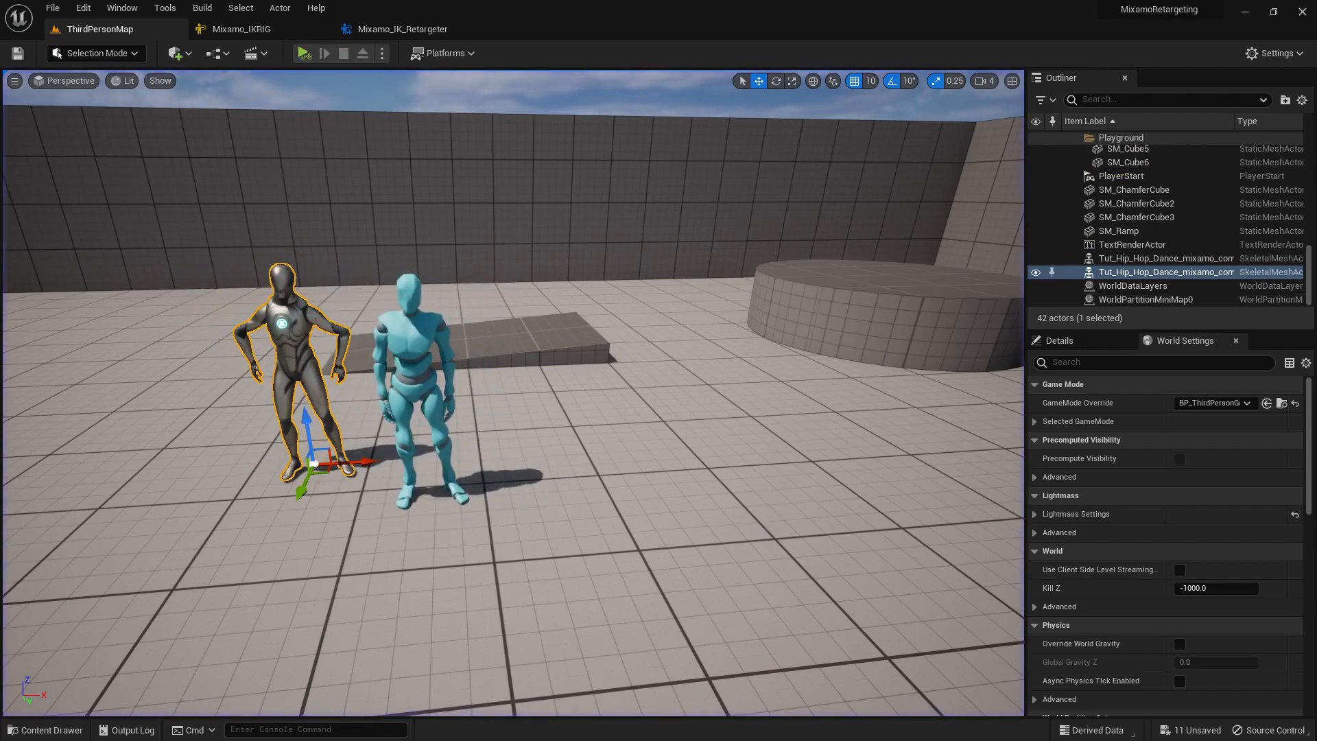
Step: Switch to the Mixamo website in the browser and search its animations for "walk"
key(super)
mouse_move(446, 731)
click(475, 690)
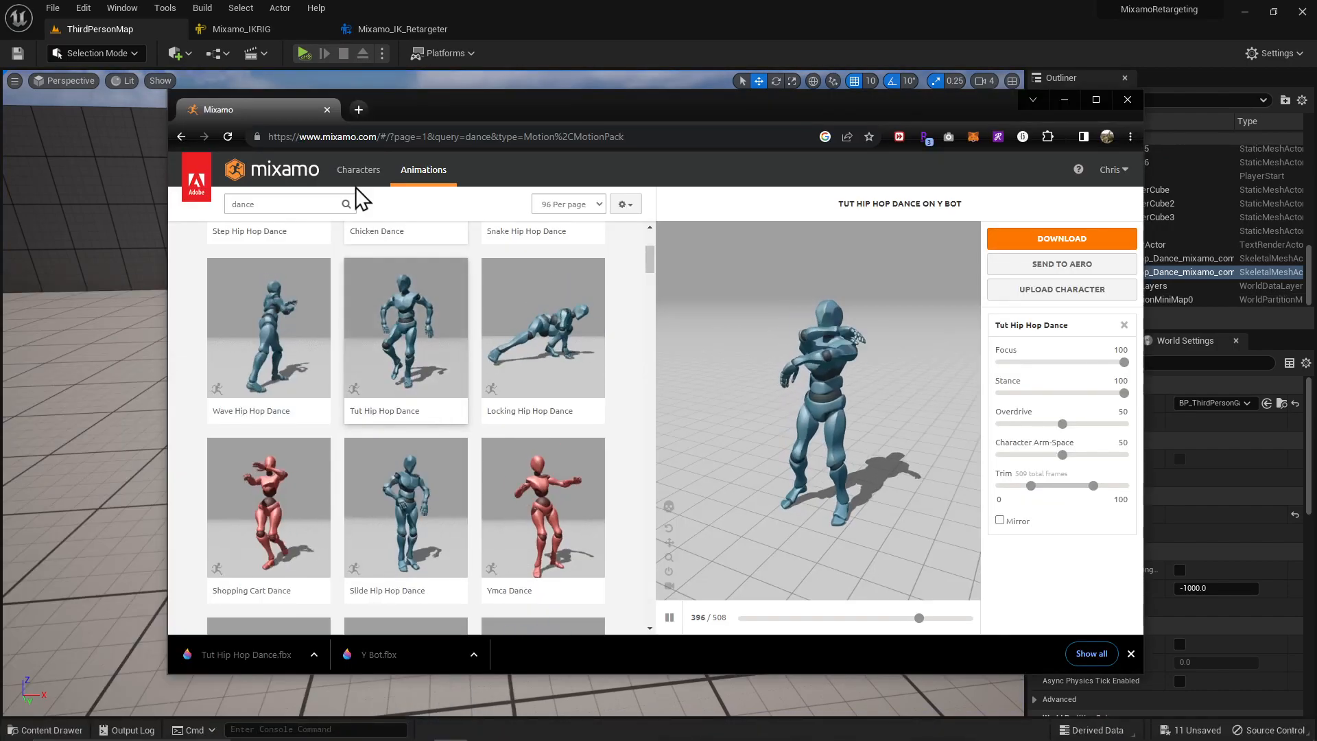
click(285, 204)
text(walk)
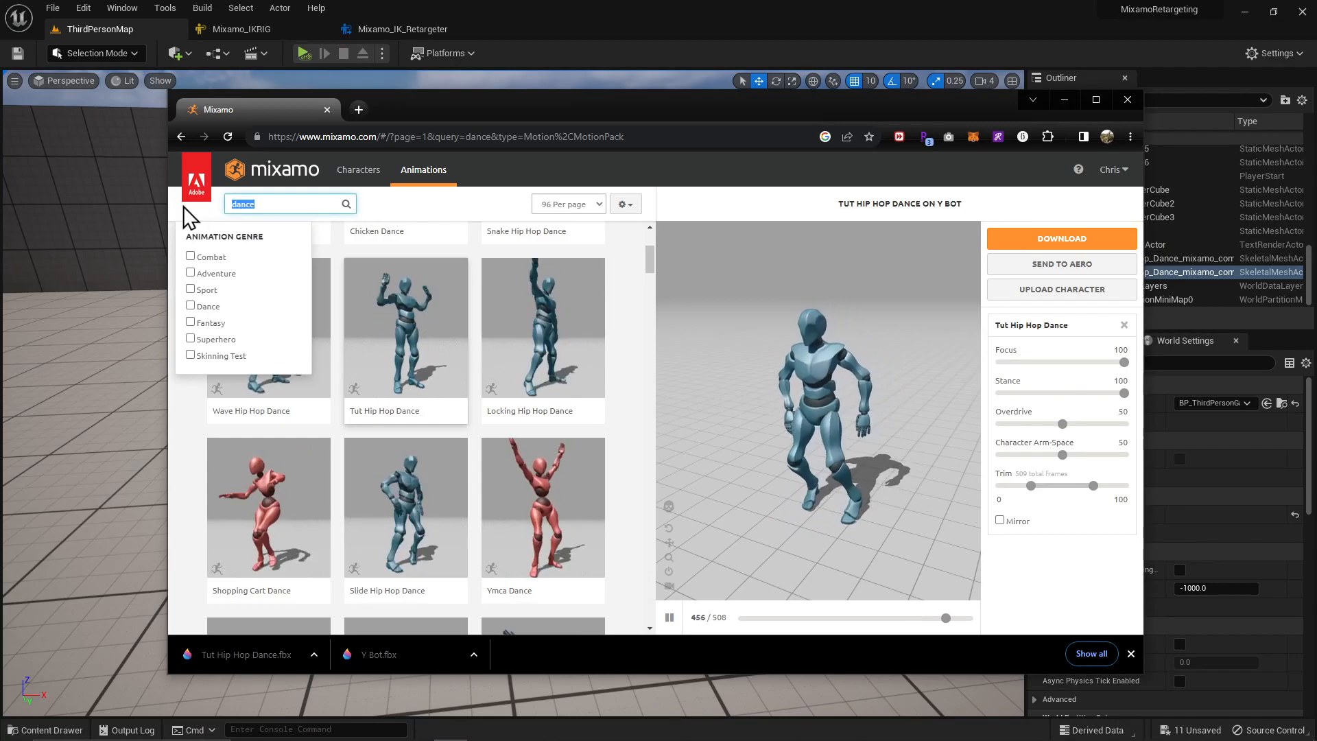
key(Return)
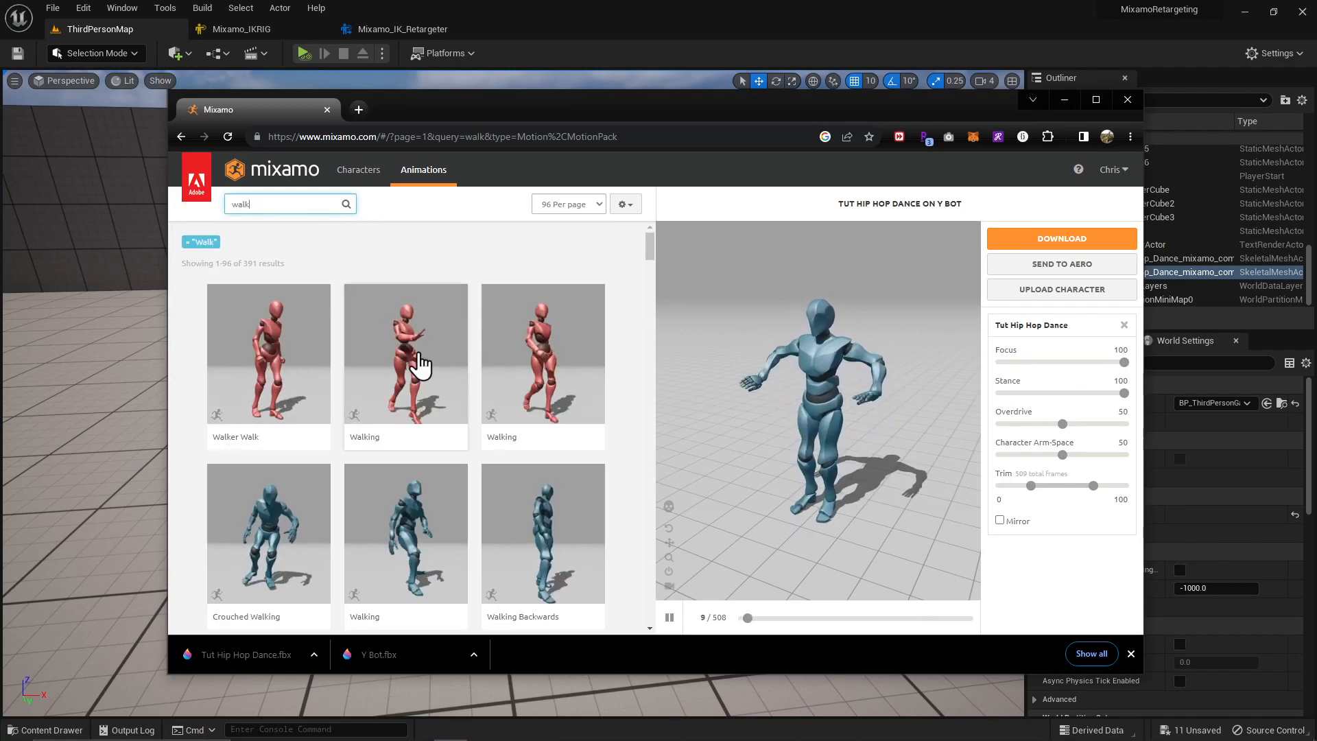
Step: Load the 32-frame Walking animation listed directly below Crouched Walking onto Y Bot and inspect it from the side
scroll(425, 371, down, 2)
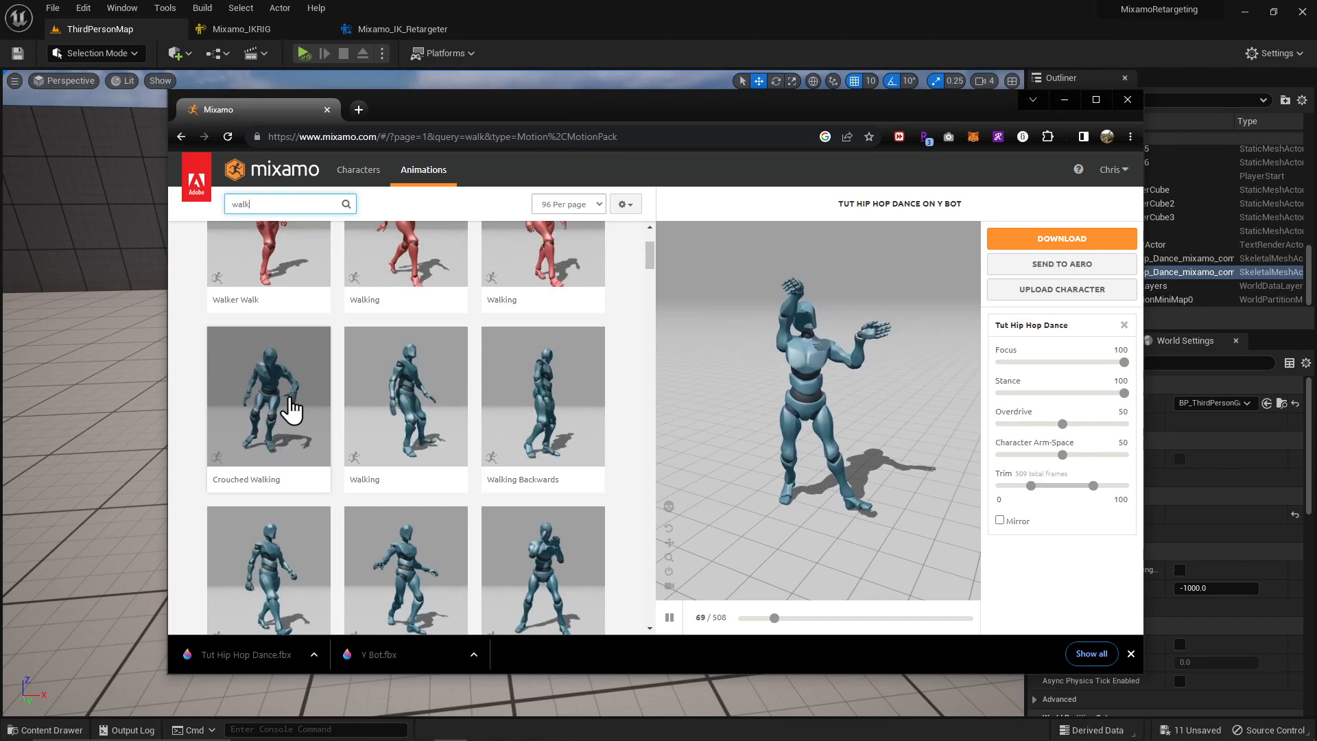
scroll(440, 493, down, 2)
click(424, 462)
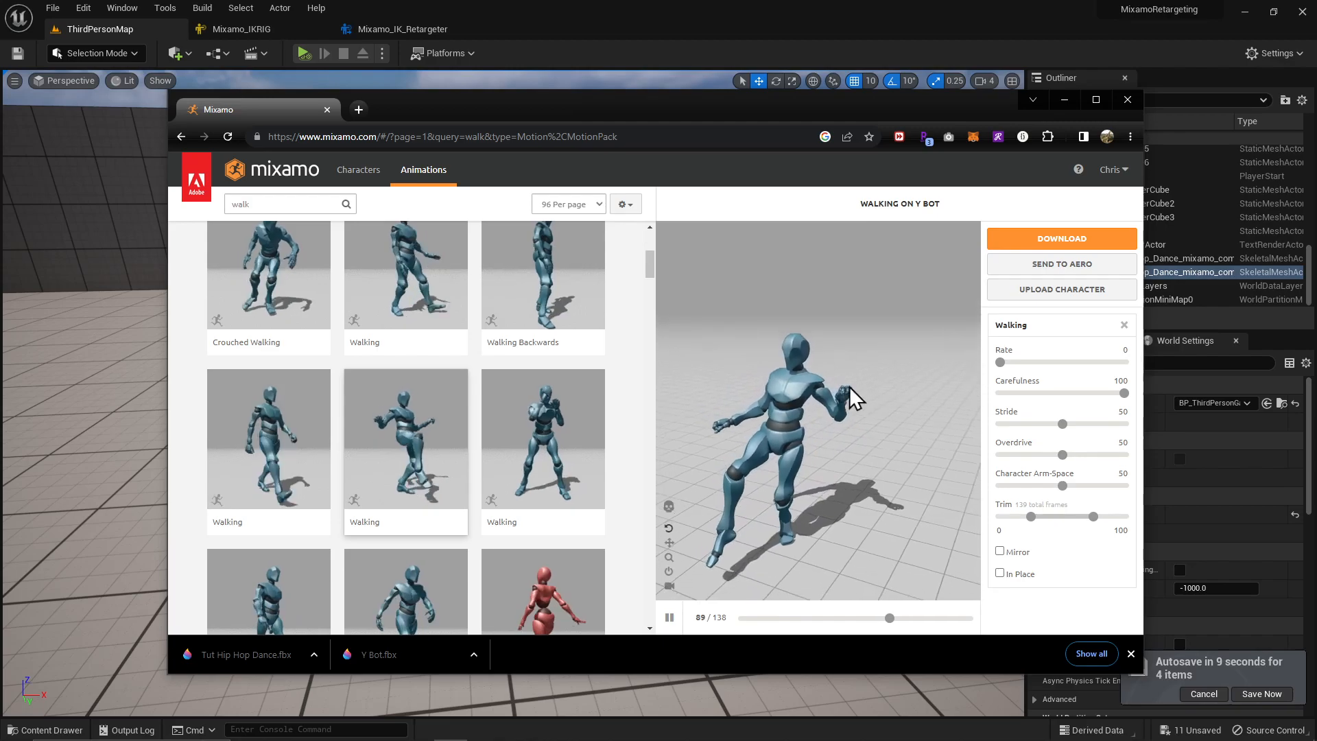
click(266, 447)
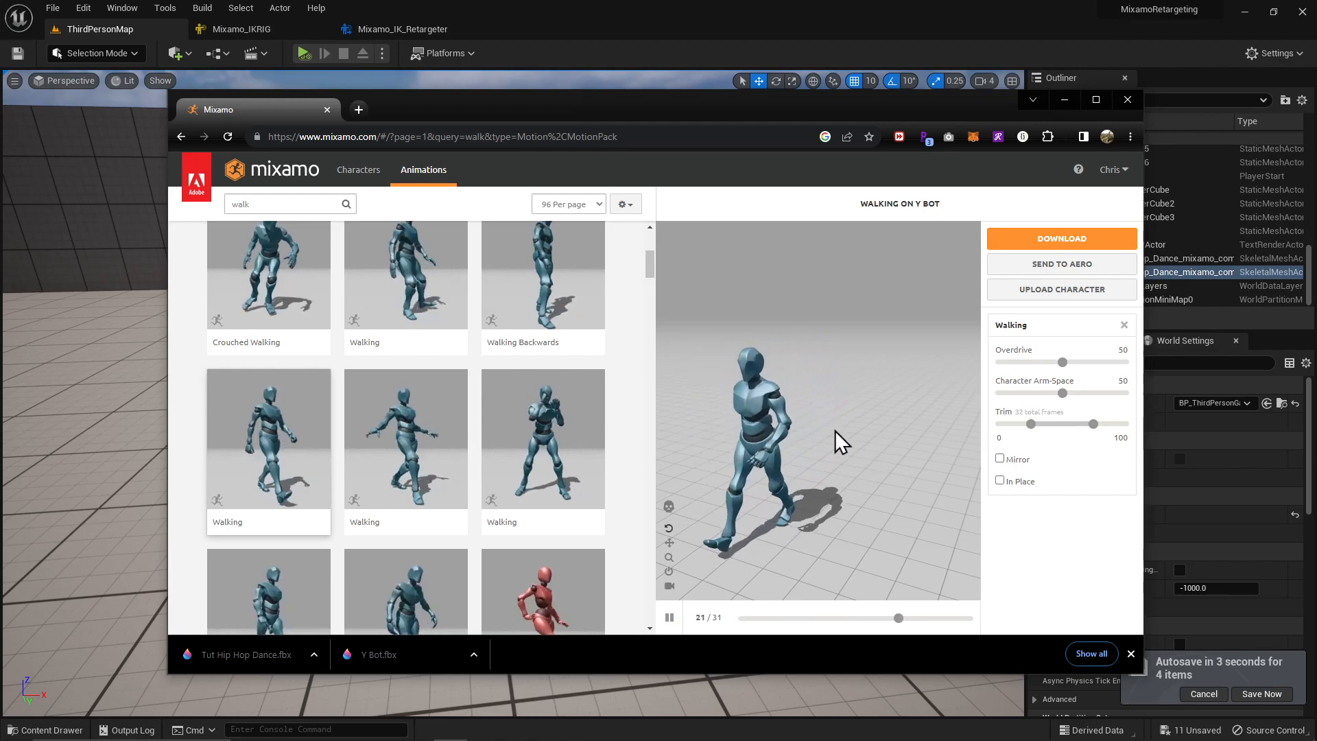
mouse_move(811, 471)
mouse_down()
mouse_move(771, 464)
mouse_move(812, 465)
mouse_up()
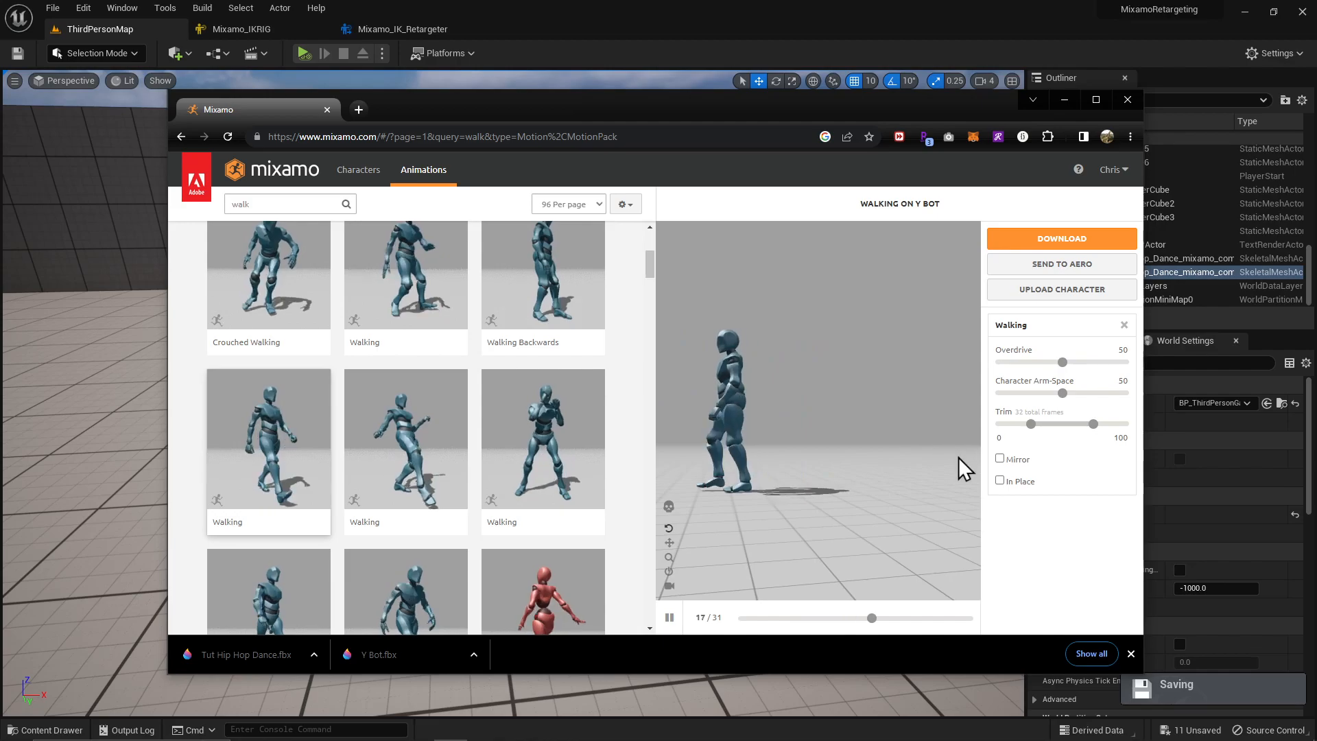
Step: Turn on In Place for the Walking animation and check the motion from another angle
click(1001, 480)
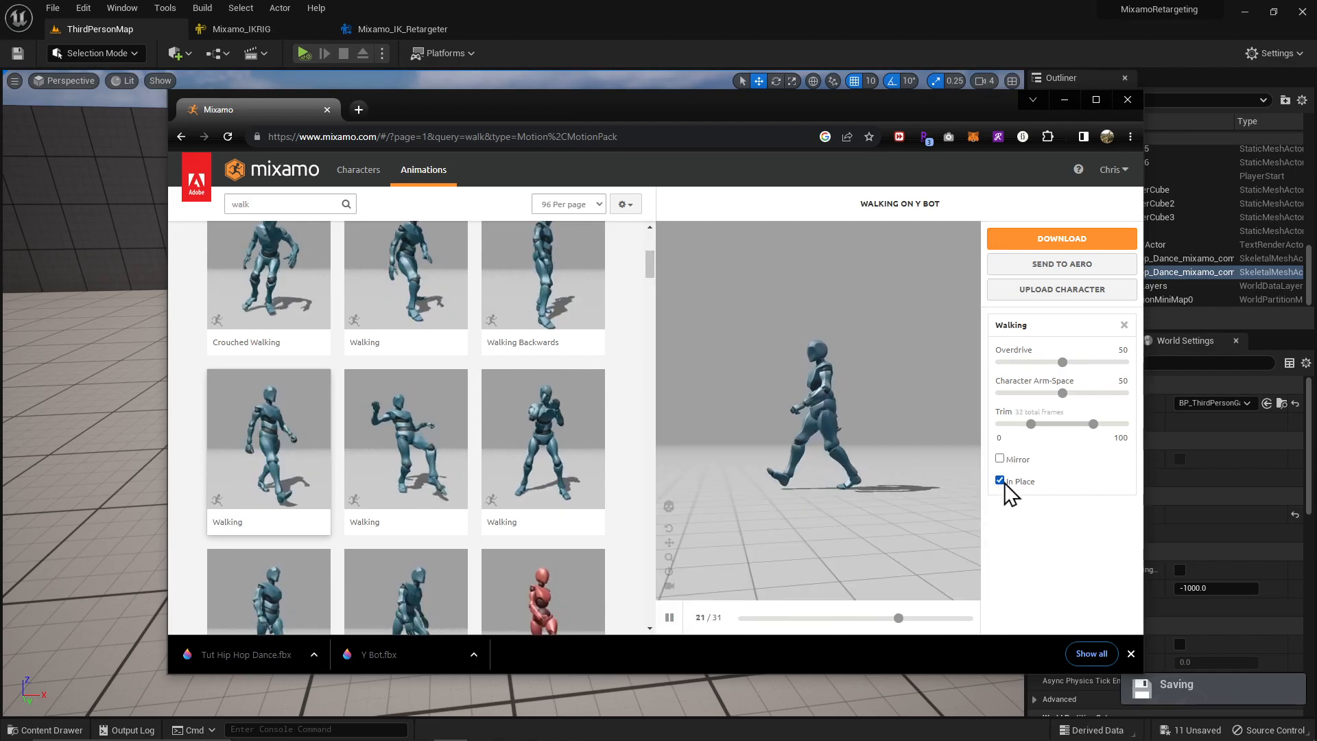
drag(837, 502, 809, 436)
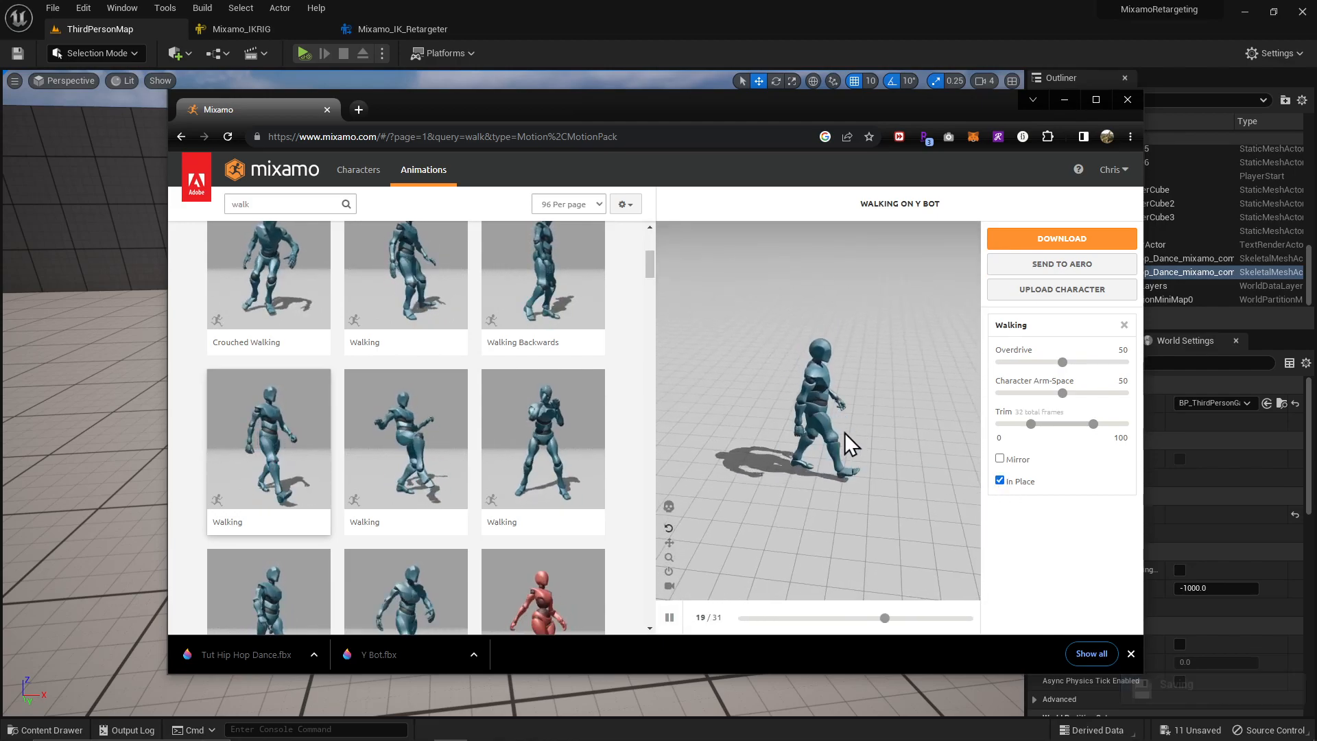
drag(685, 105, 641, 98)
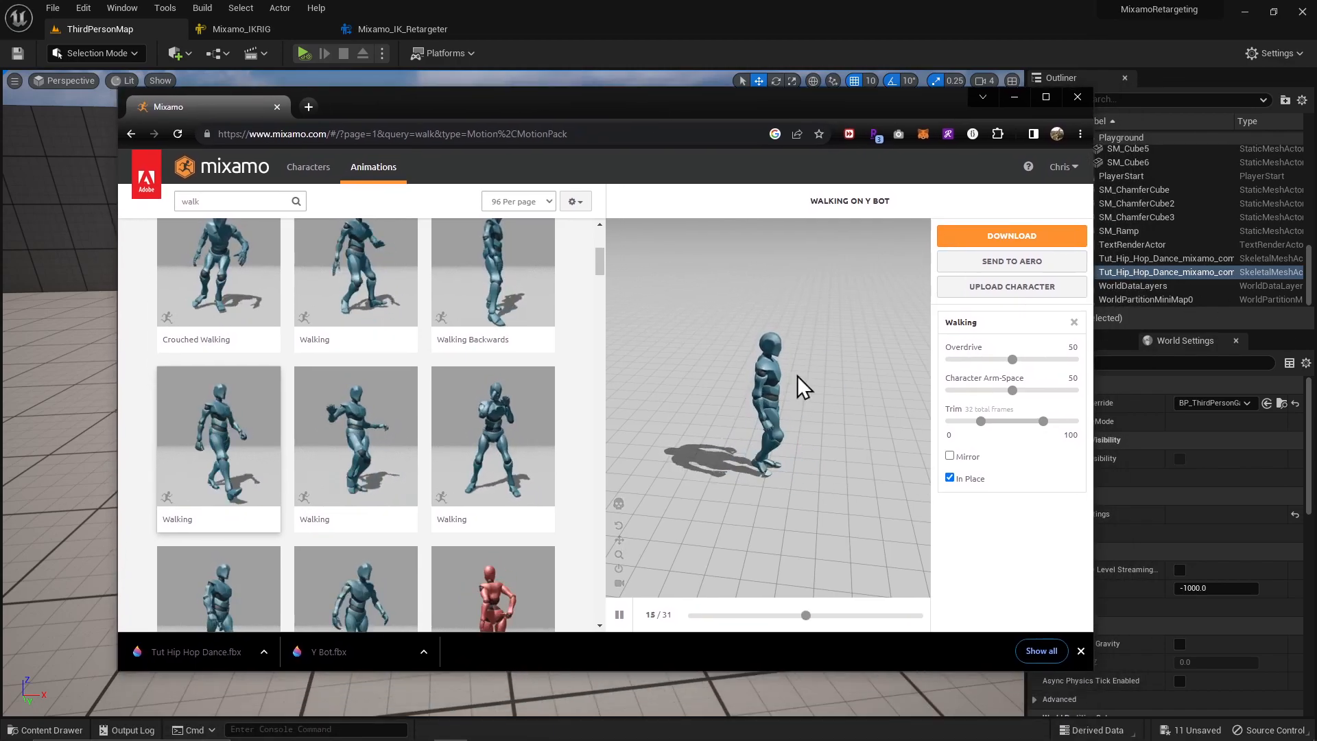
Step: Download the in-place Walking animation as FBX Binary without skin at 30 frames per second and no keyframe reduction
click(1008, 244)
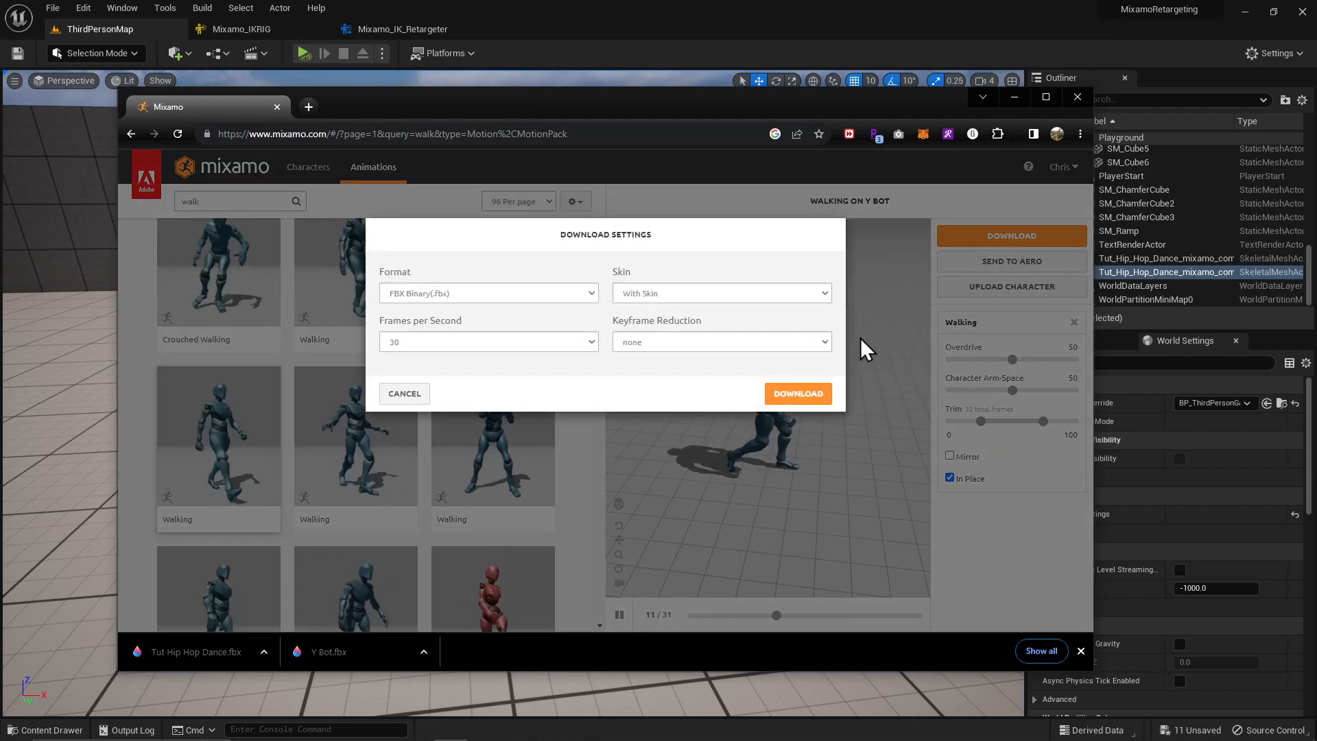
click(726, 290)
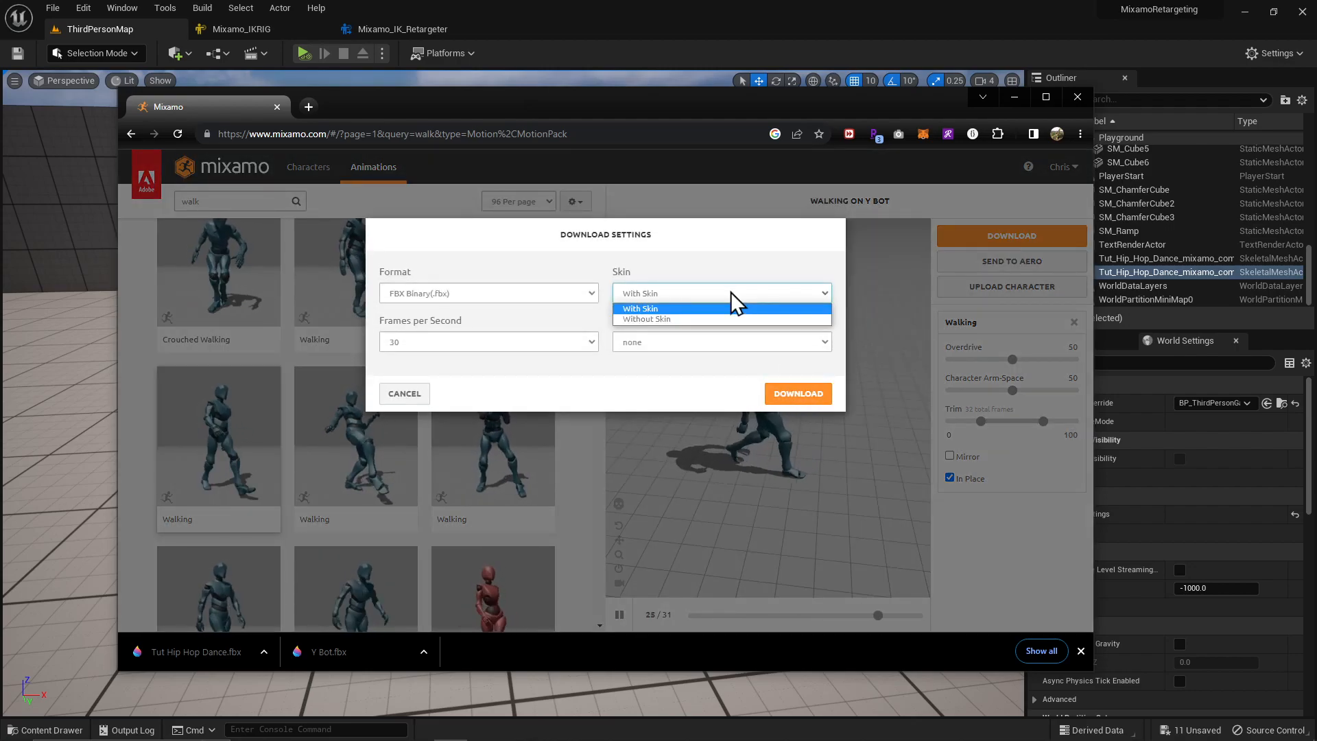
click(711, 323)
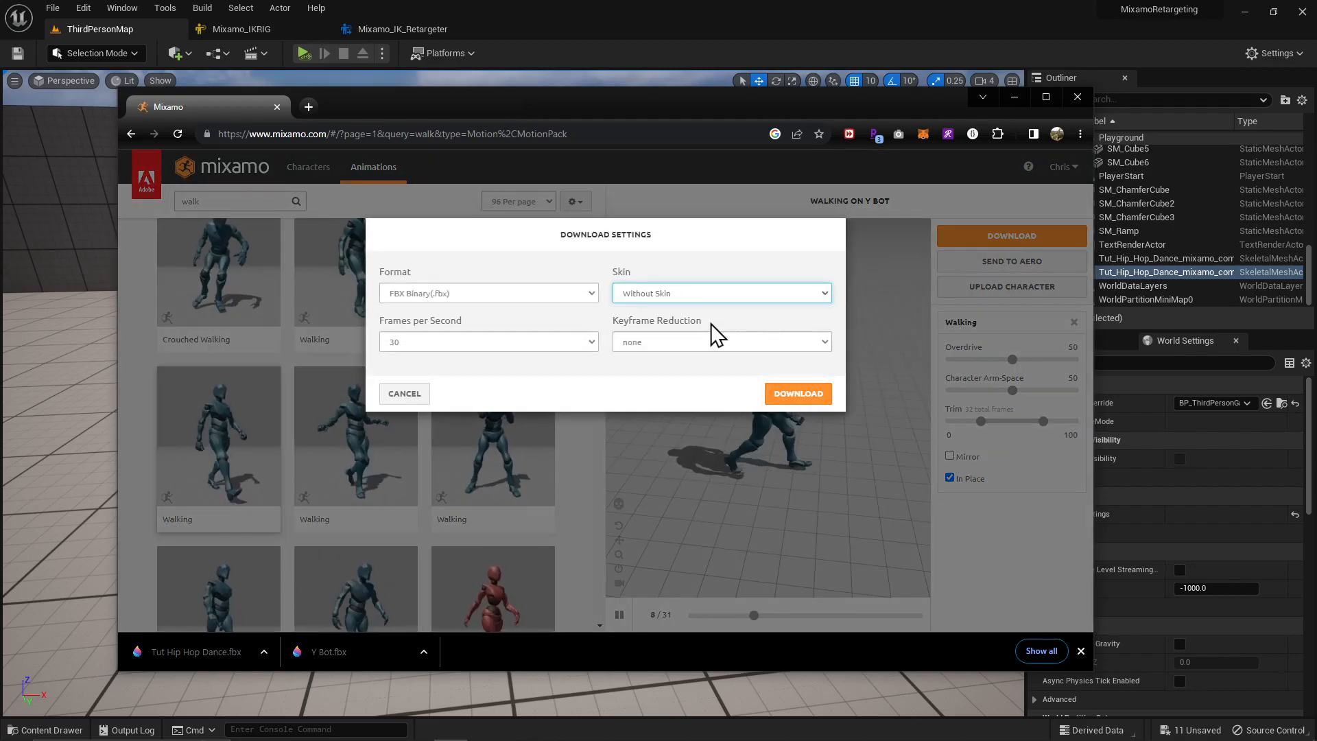
click(799, 395)
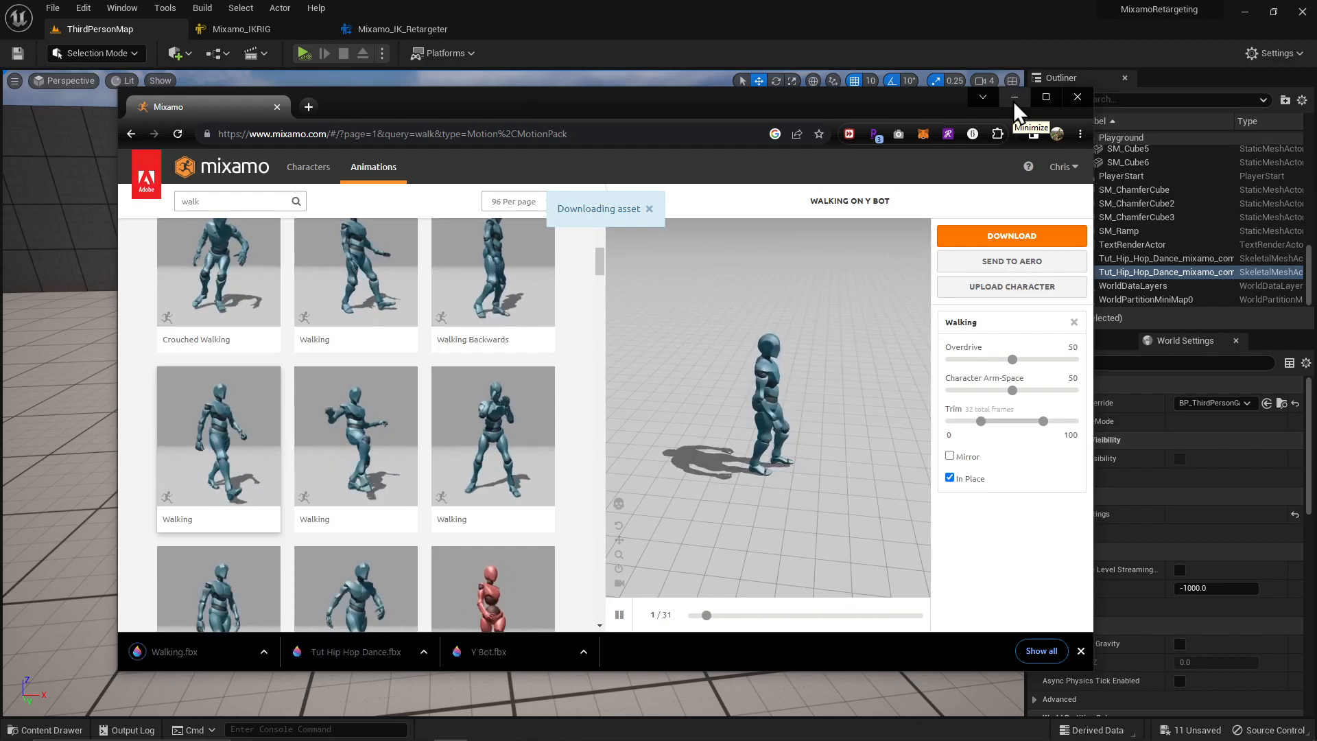
Step: Switch to Unreal Editor and import the Walking FBX from Downloads into the CustomCharacter folder using Y_Bot_Skeleton
click(1014, 100)
click(30, 733)
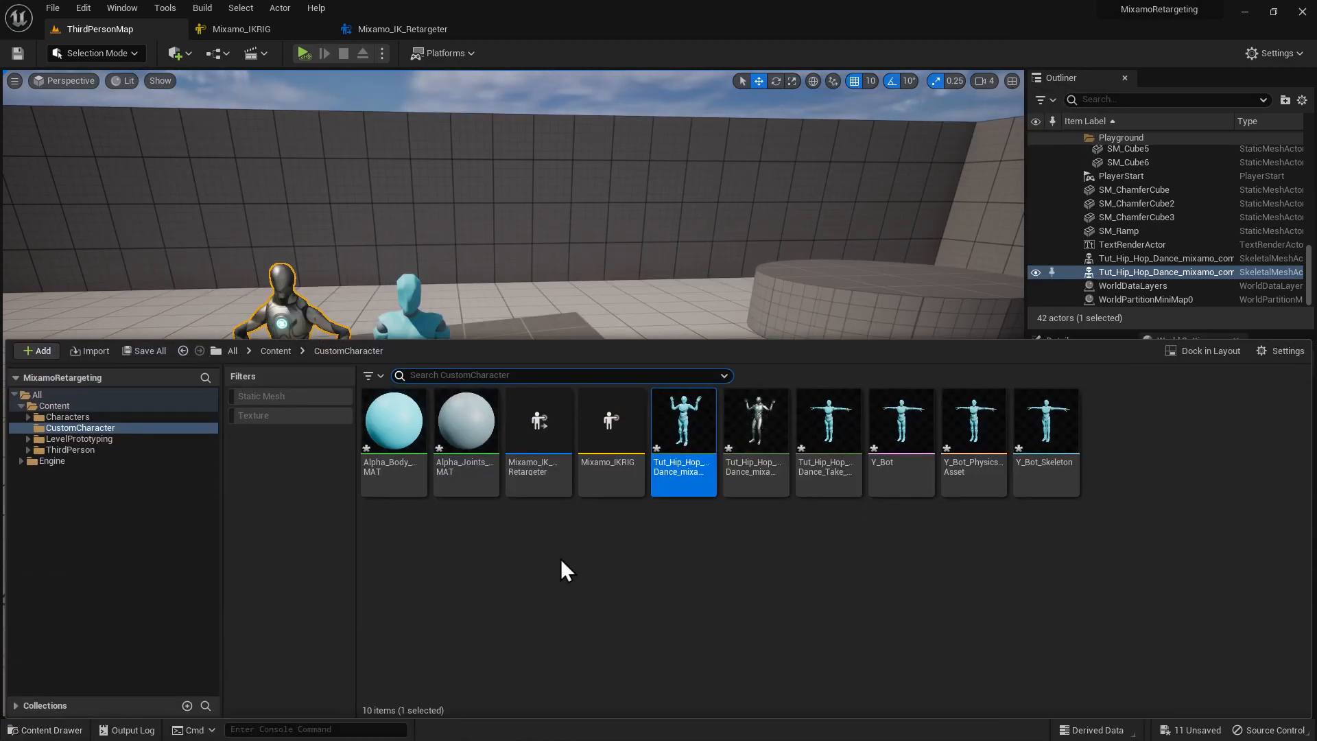
right_click(1132, 549)
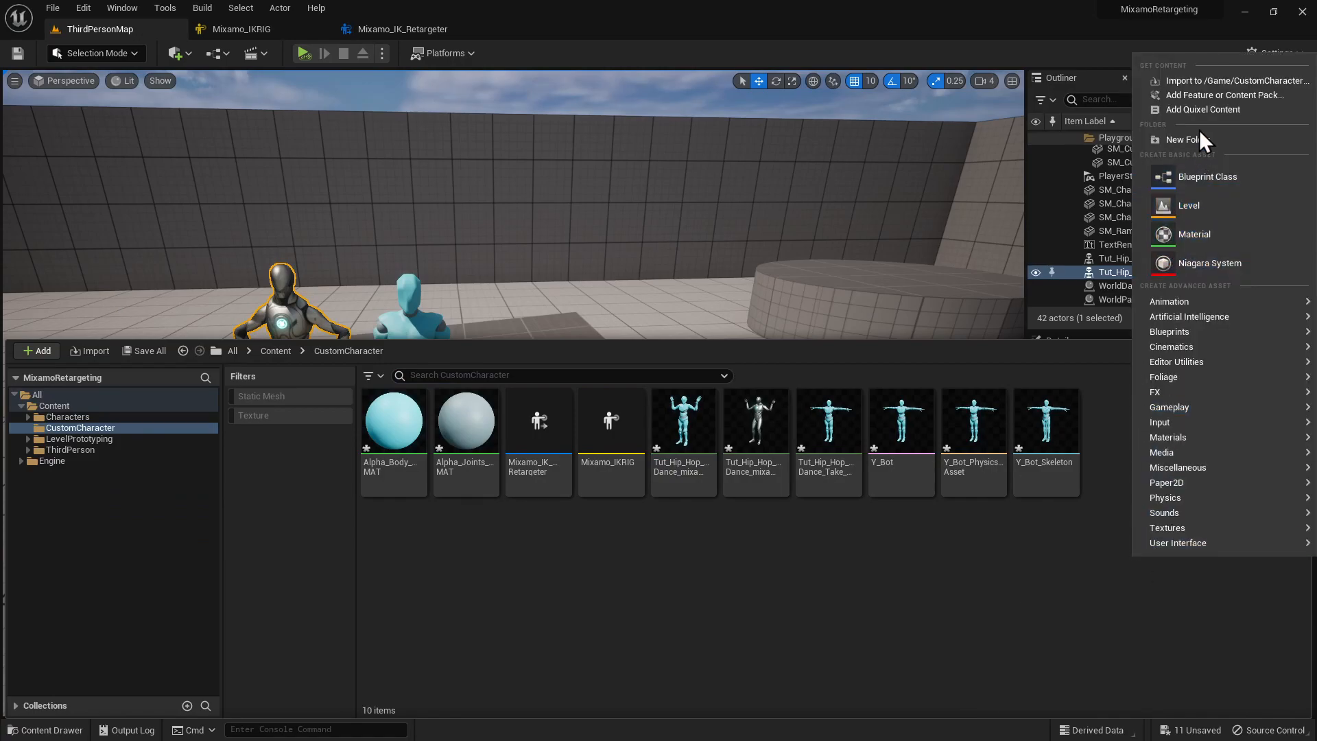
click(1206, 81)
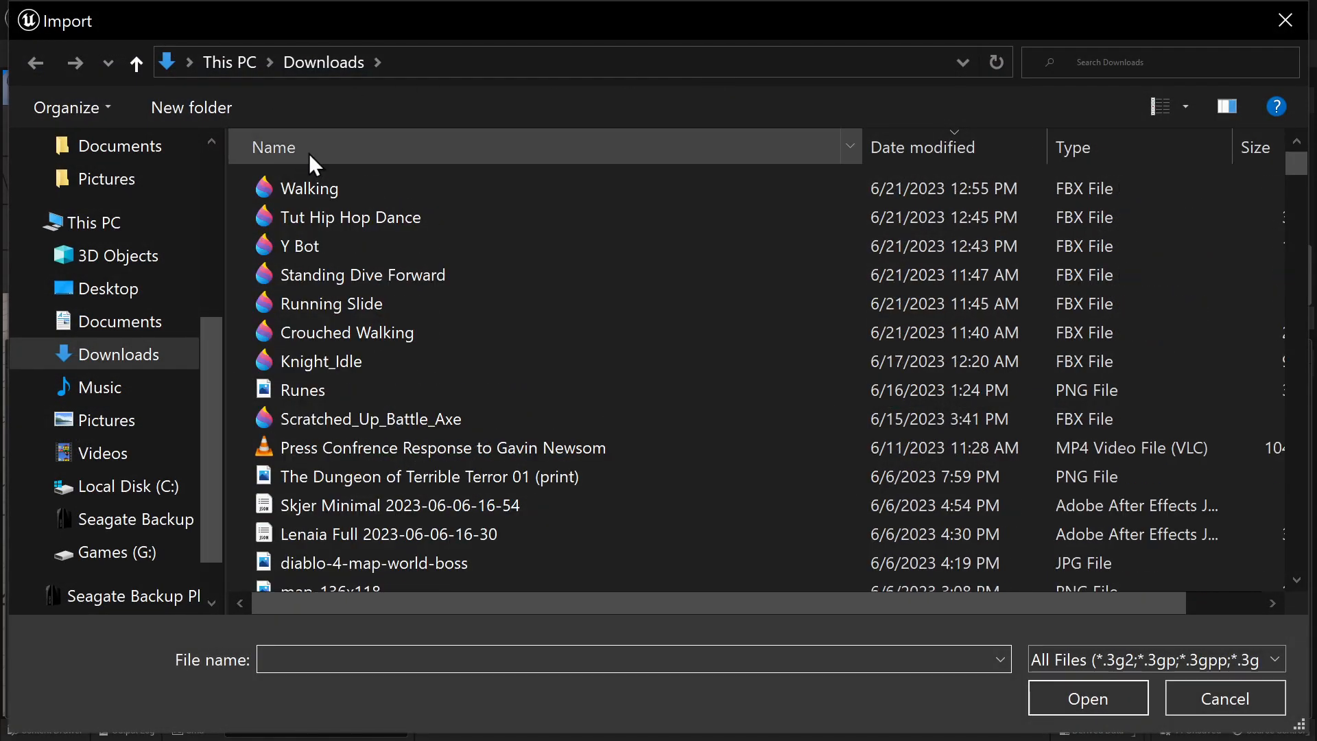
double_click(340, 191)
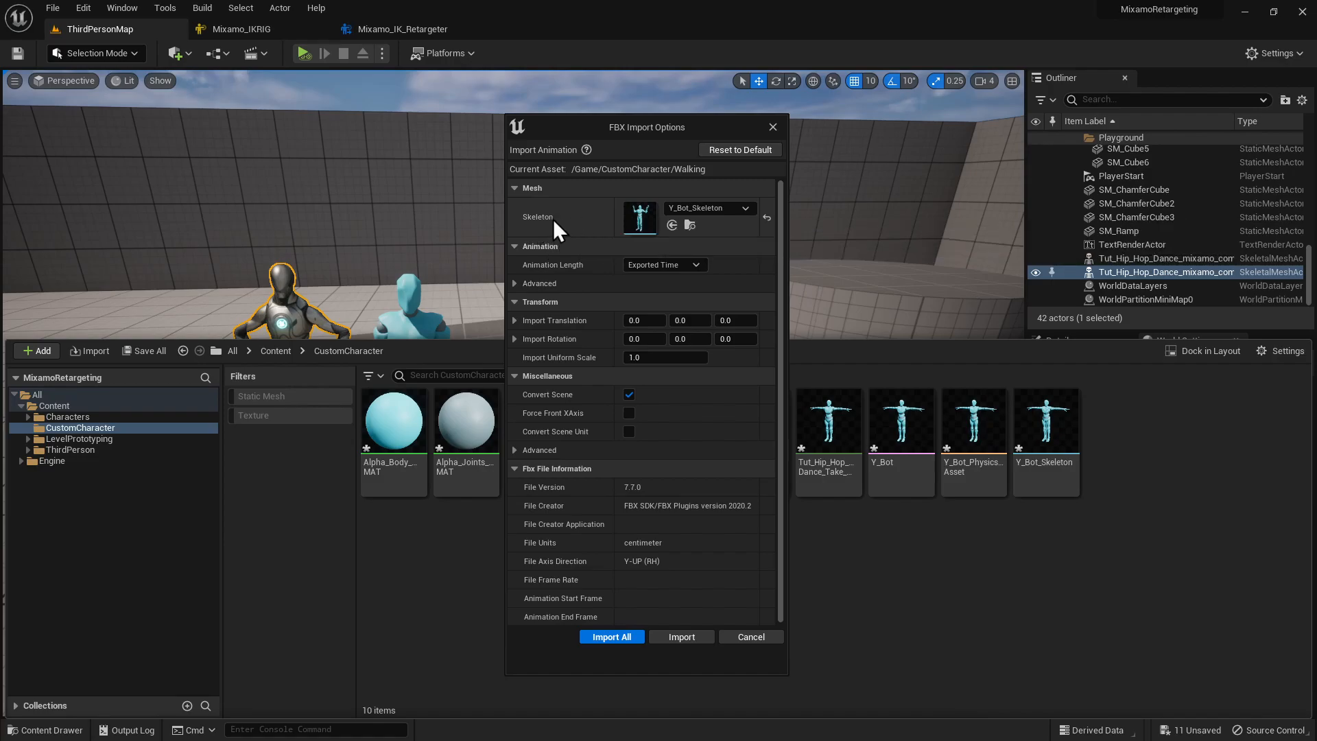
drag(583, 126, 847, 105)
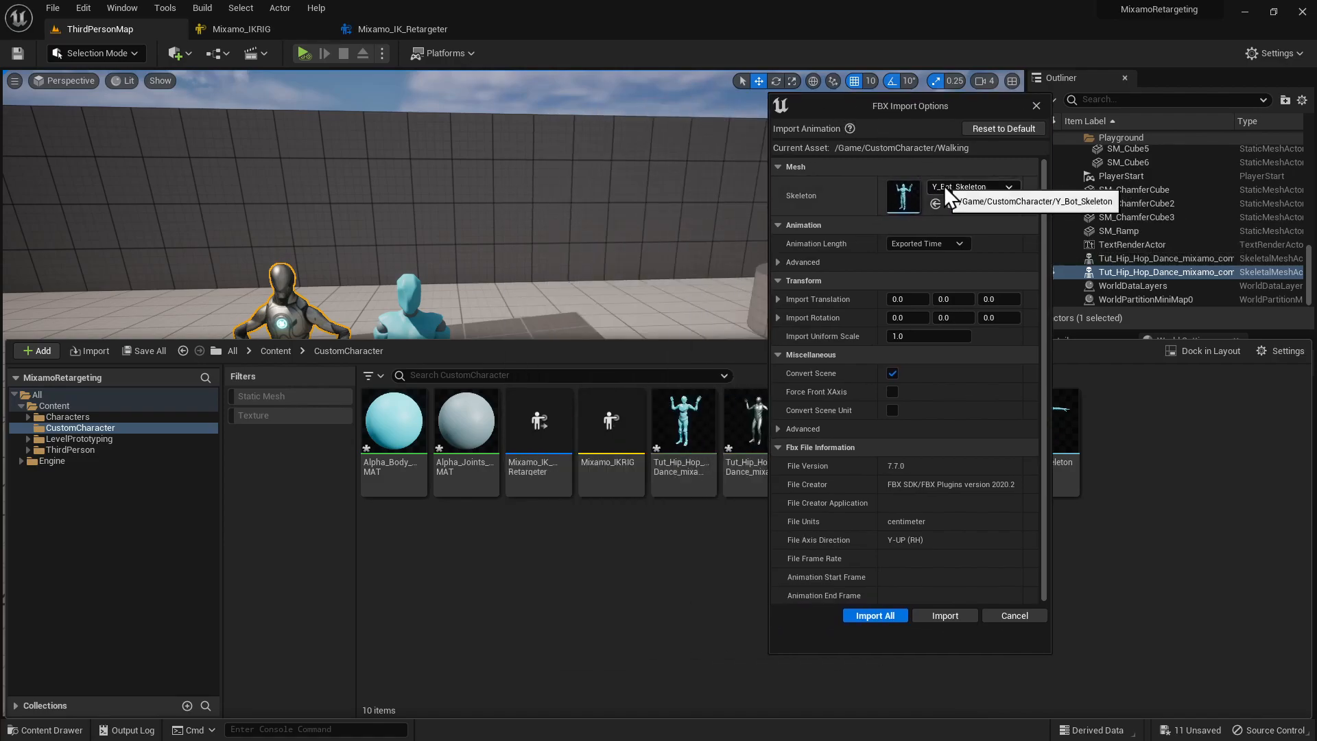
click(945, 186)
click(946, 187)
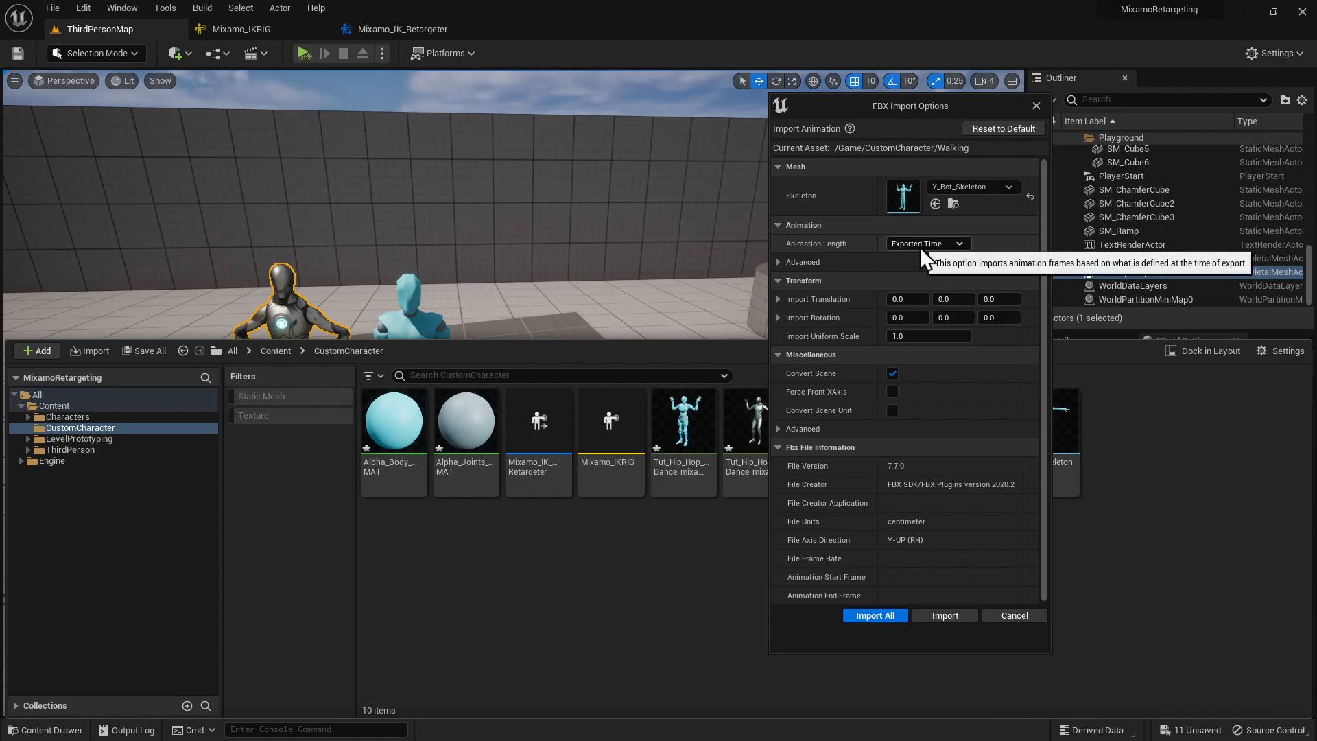
click(937, 612)
Step: Place the imported Walking animation in the level beside the Y Bot dancer, and briefly play the level to check it
double_click(1116, 449)
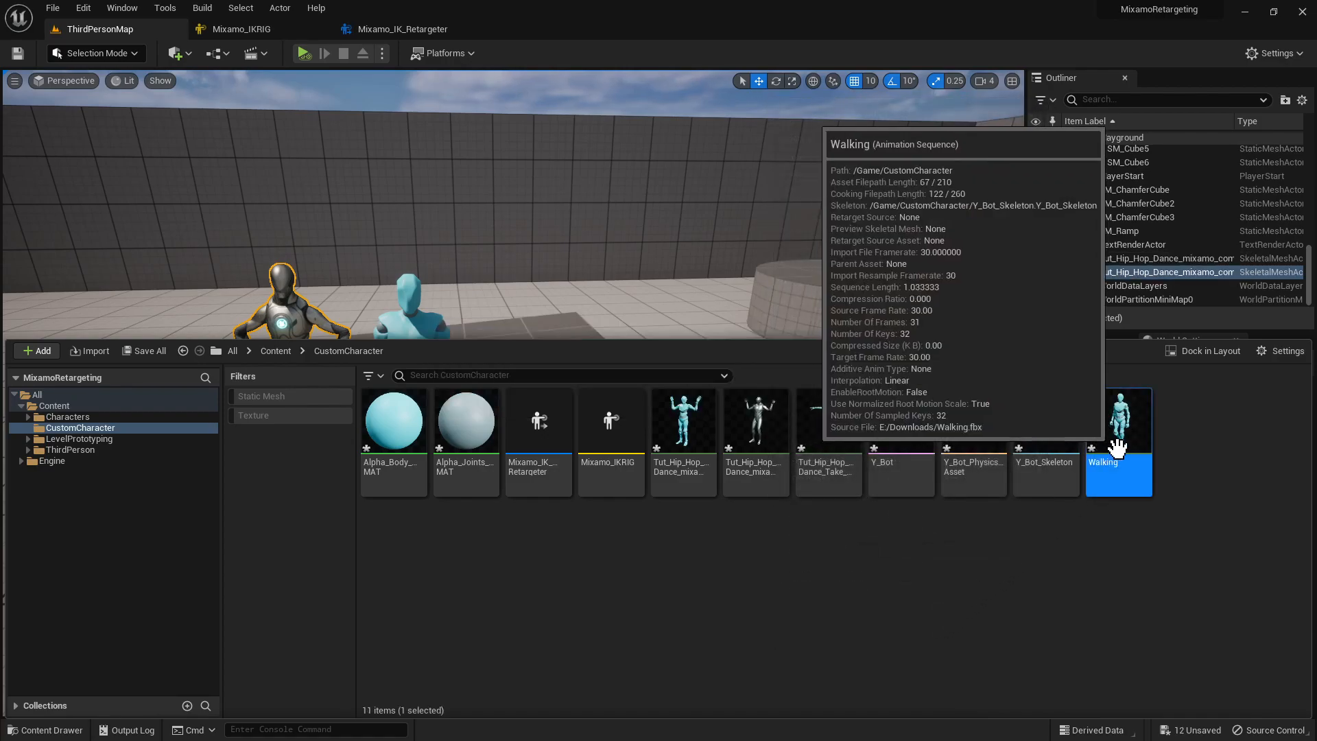
right_drag(675, 264, 676, 309)
key(ctrl+space)
drag(1127, 468, 521, 329)
click(305, 53)
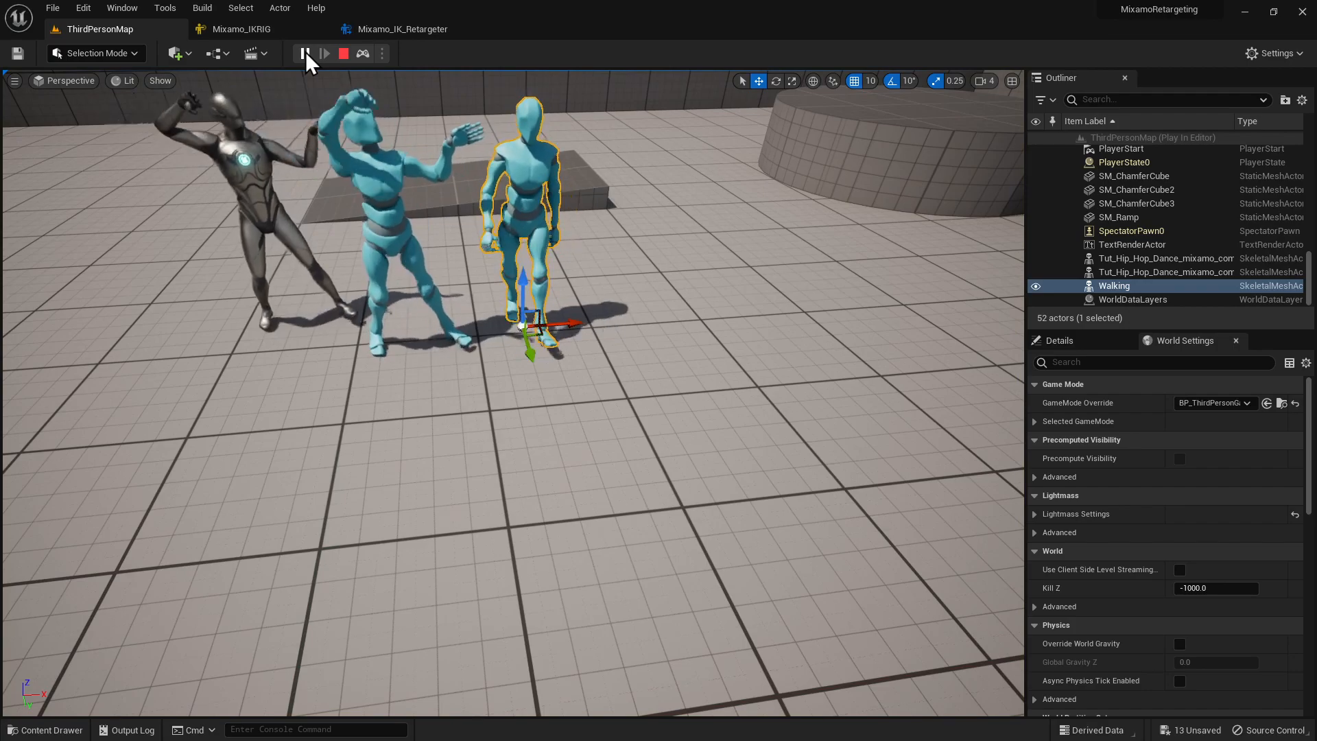
click(344, 54)
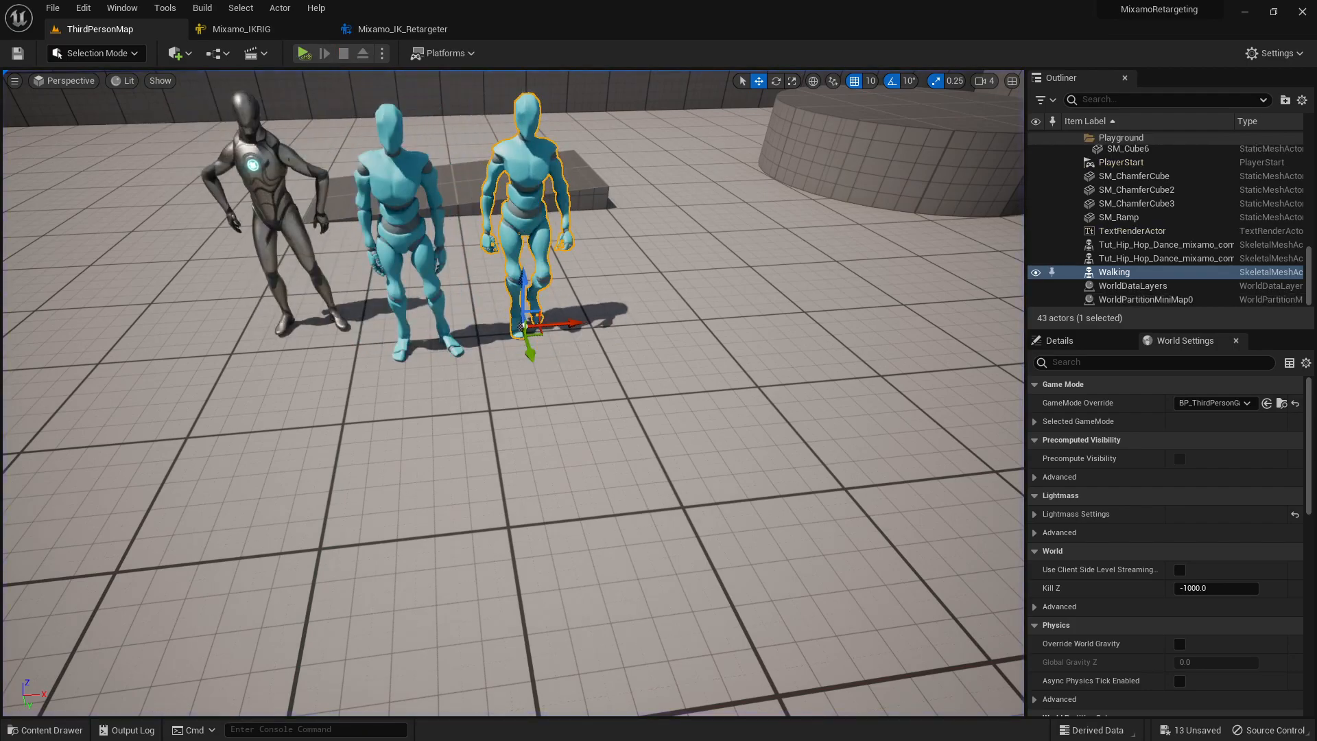
Step: Duplicate and retarget the Y Bot Walking animation with Mixamo_IK_Retargeter, exporting the result to the CustomCharacter folder
click(46, 730)
right_click(895, 421)
mouse_move(962, 364)
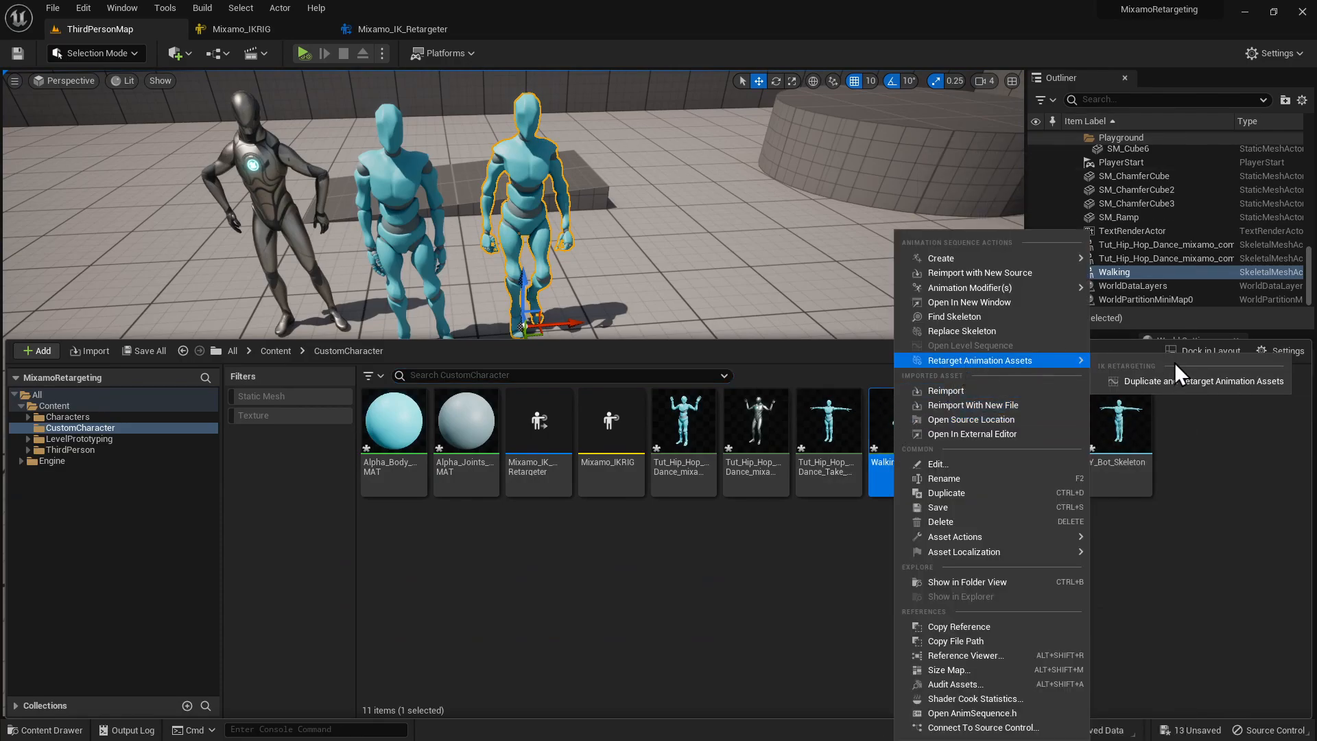
click(1183, 378)
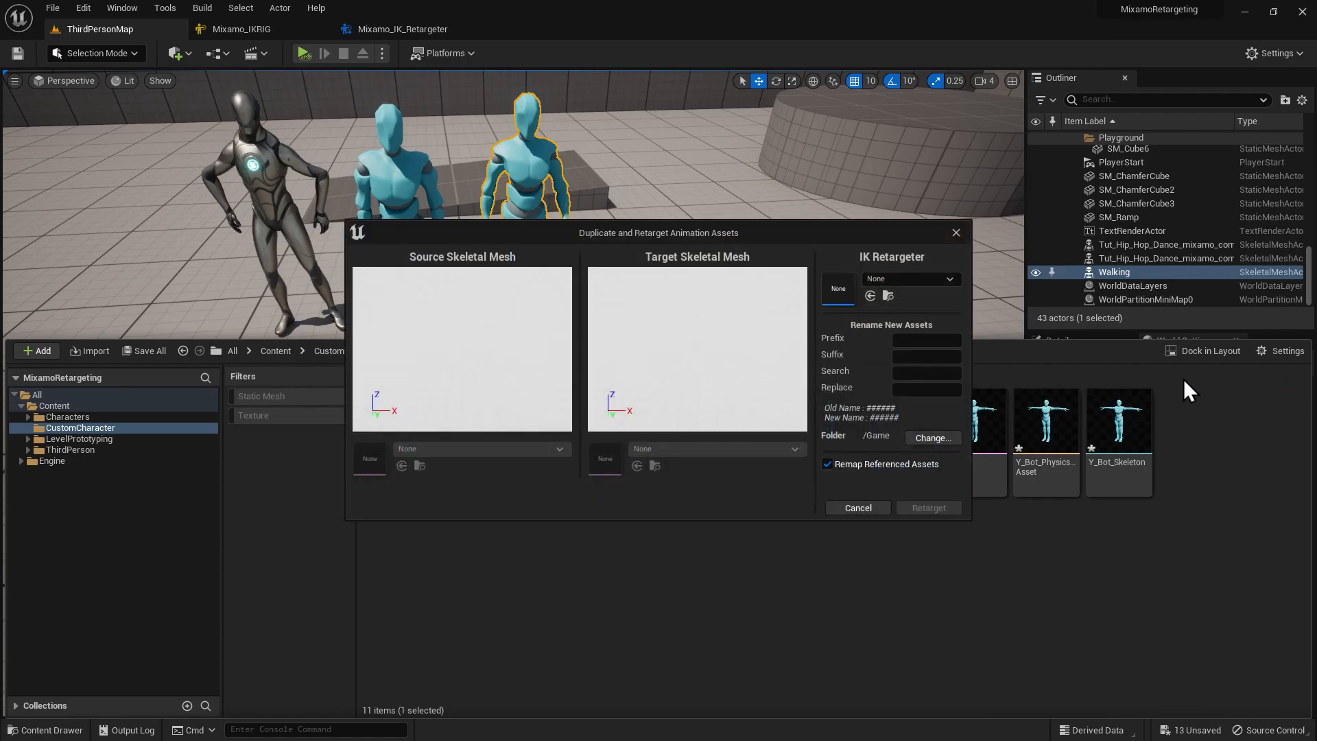
click(904, 278)
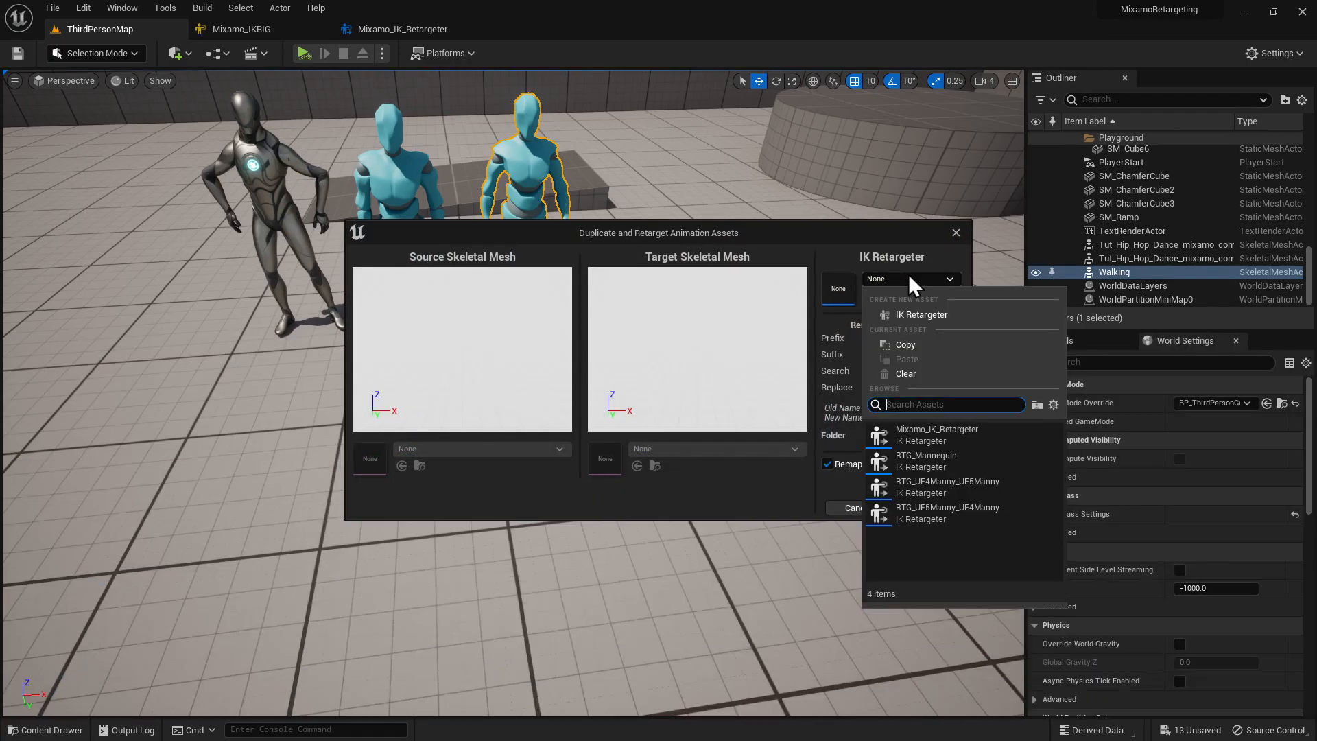
click(980, 435)
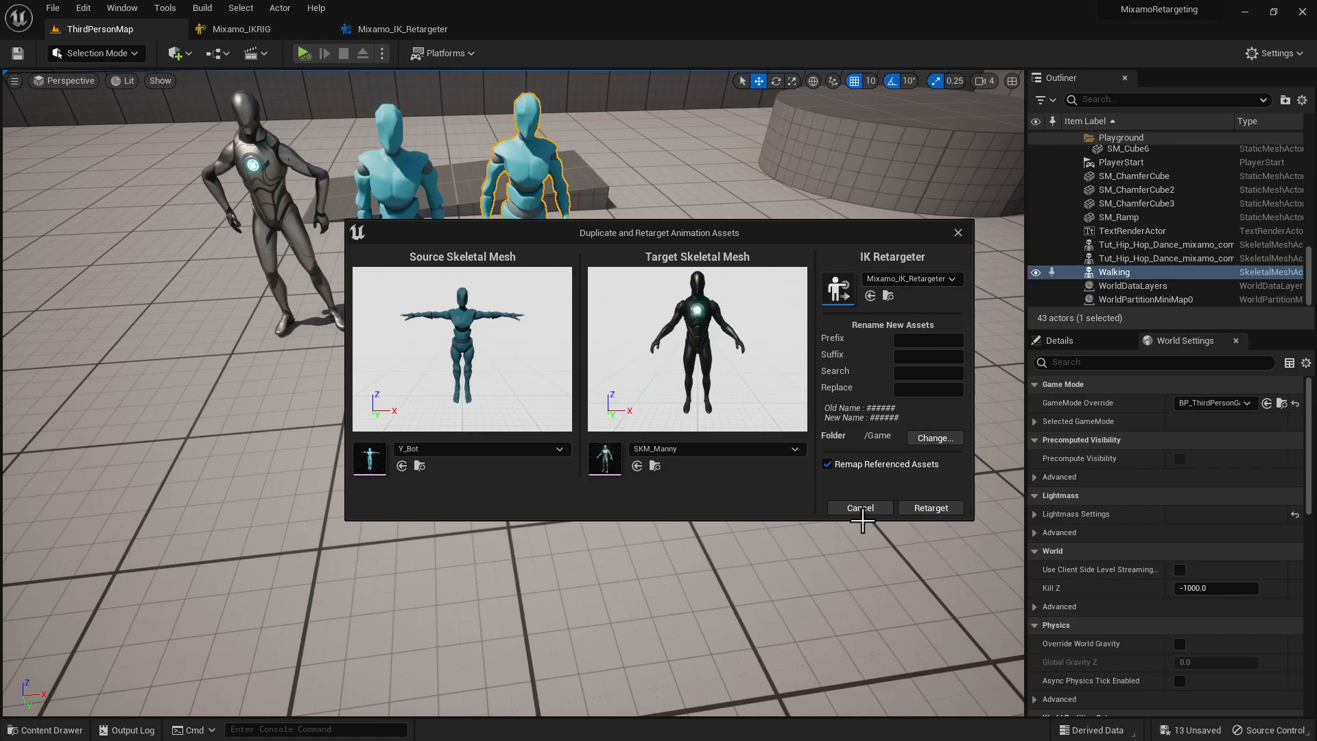
click(937, 437)
click(592, 318)
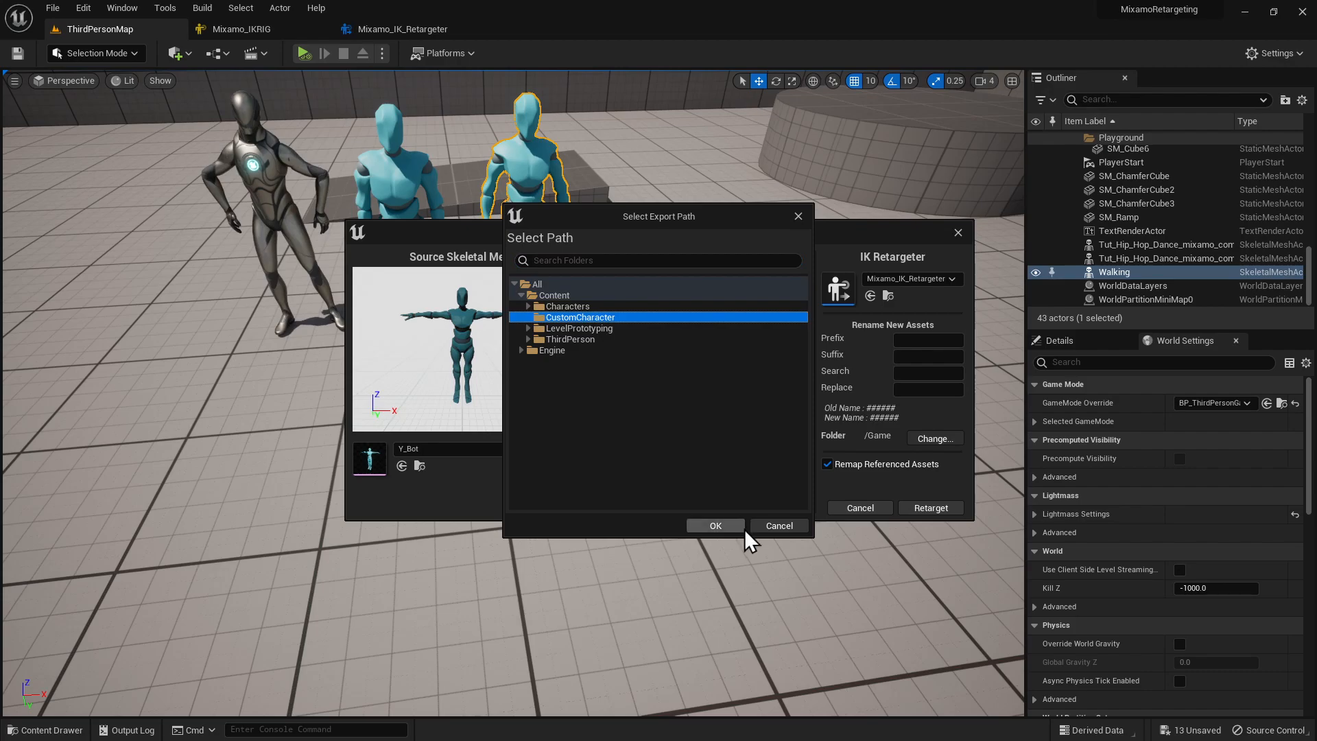
click(741, 526)
click(961, 509)
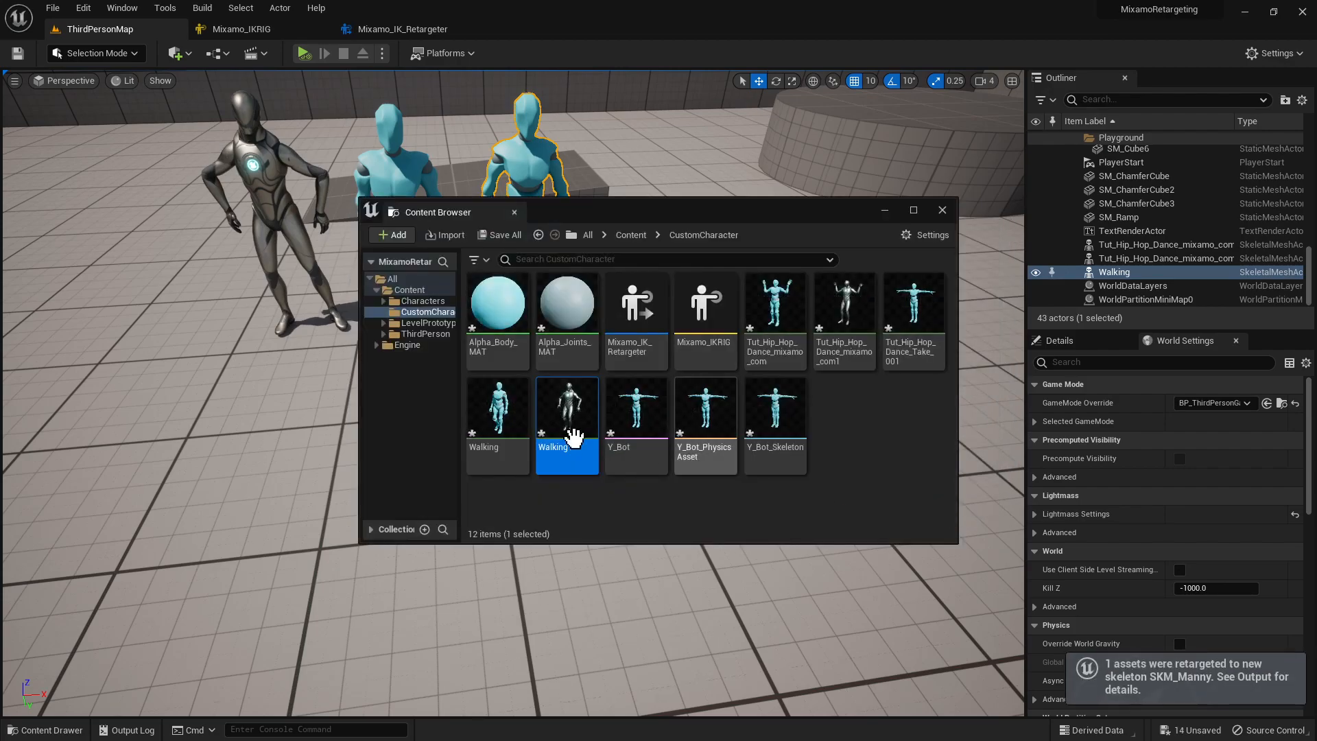
Step: Place the retargeted Mannequin Walking animation beside the Mannequin dancer, and play the level to compare all four characters
drag(588, 439, 175, 343)
click(943, 210)
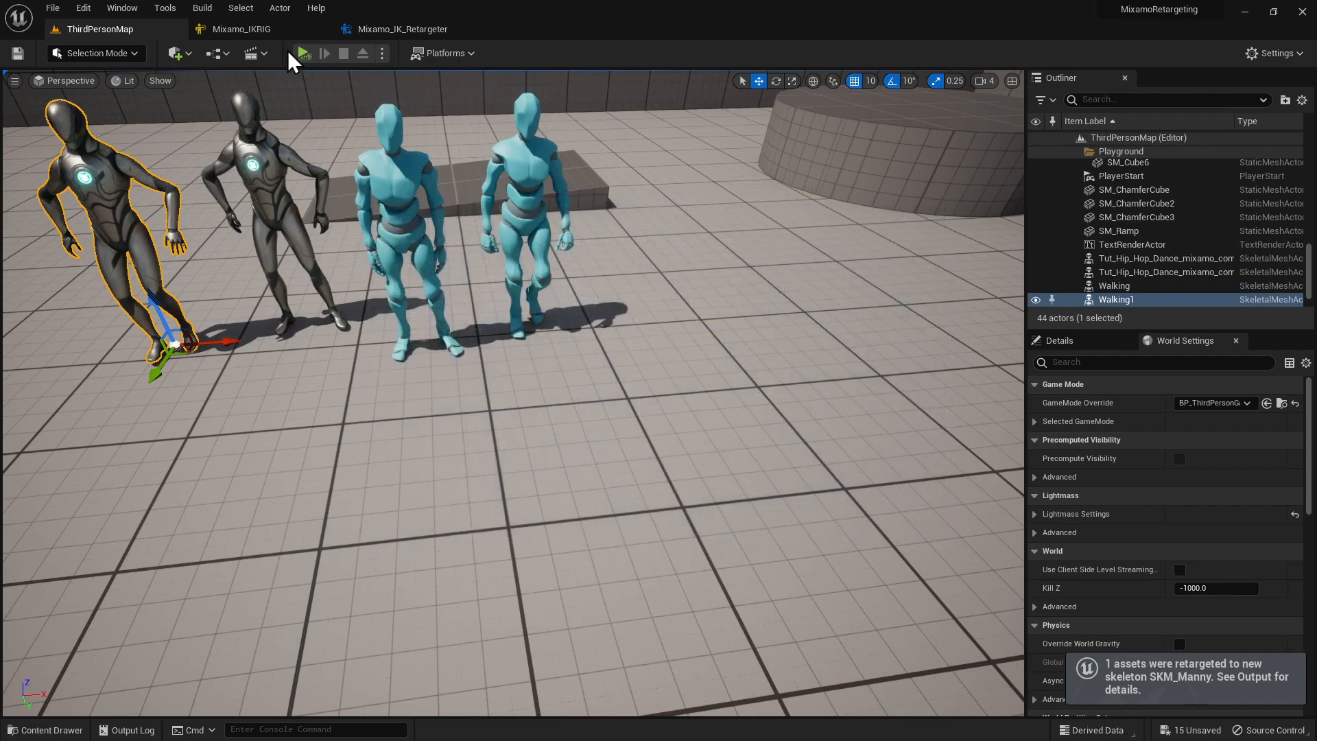
click(303, 53)
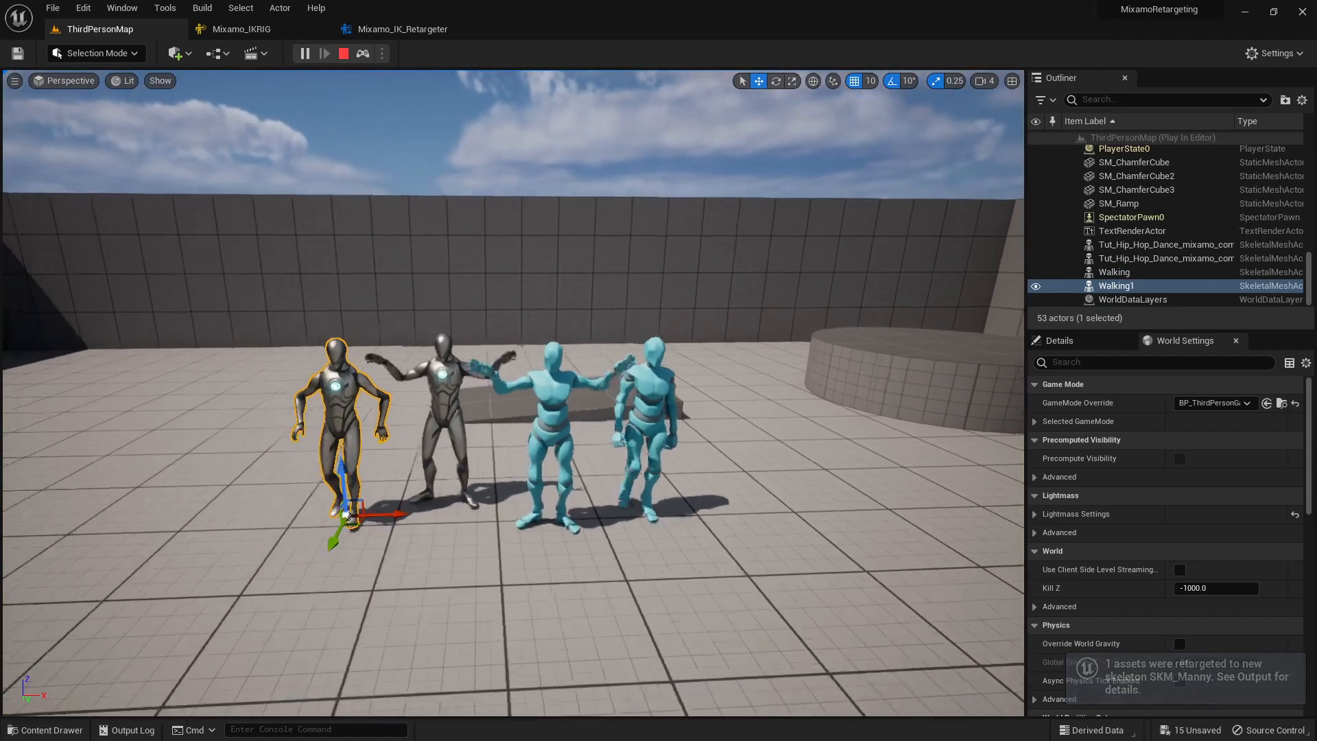
right_drag(514, 393, 519, 411)
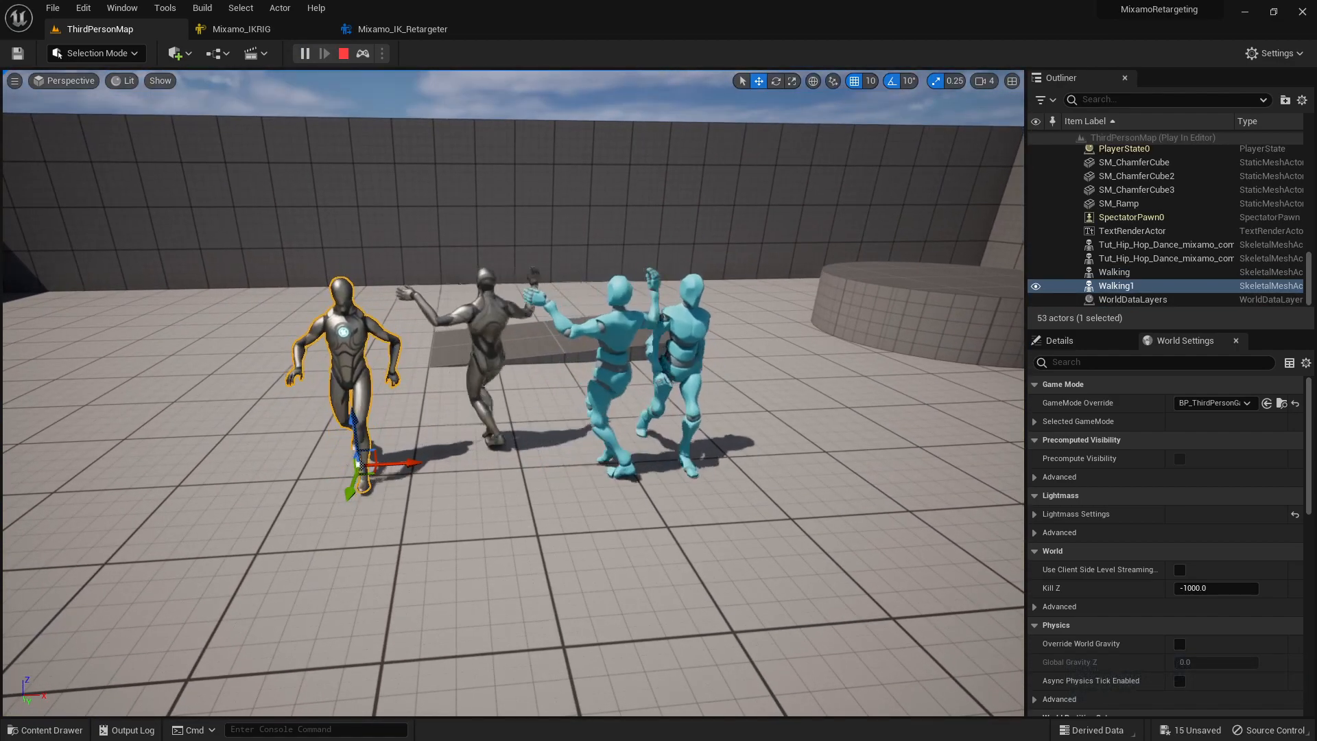